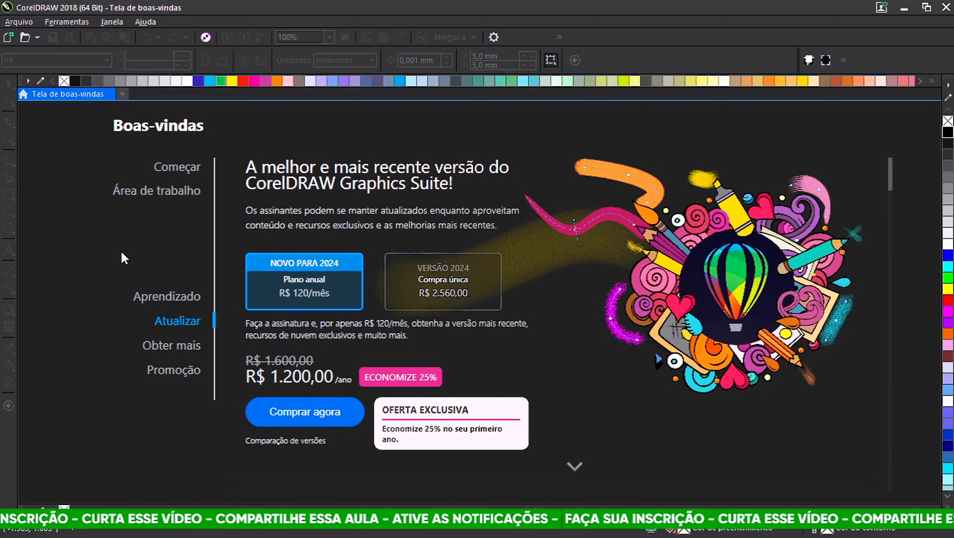
- Create a new document named "post de dv" with pixels as the unit, 1080 px wide and 1080 px high
key(ctrl+n)
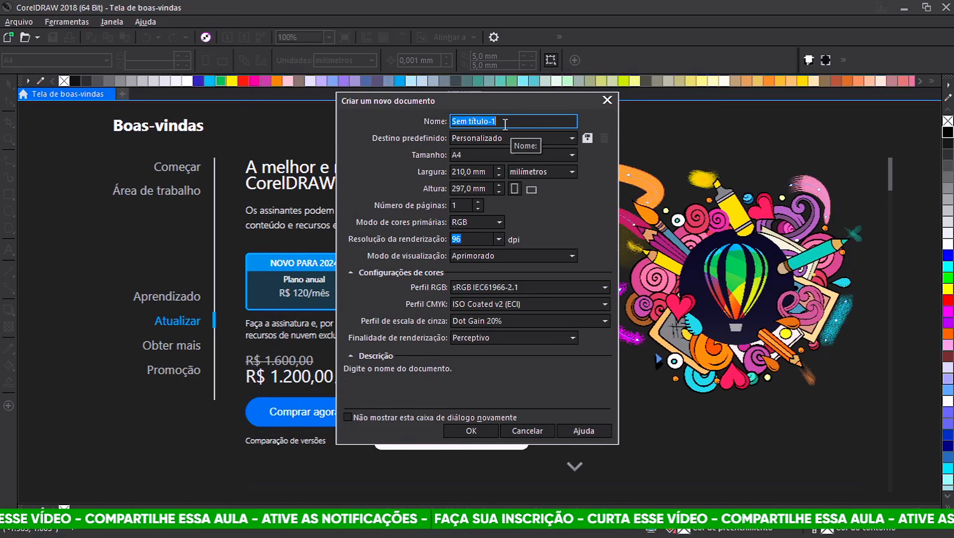
text(post de dv)
click(539, 171)
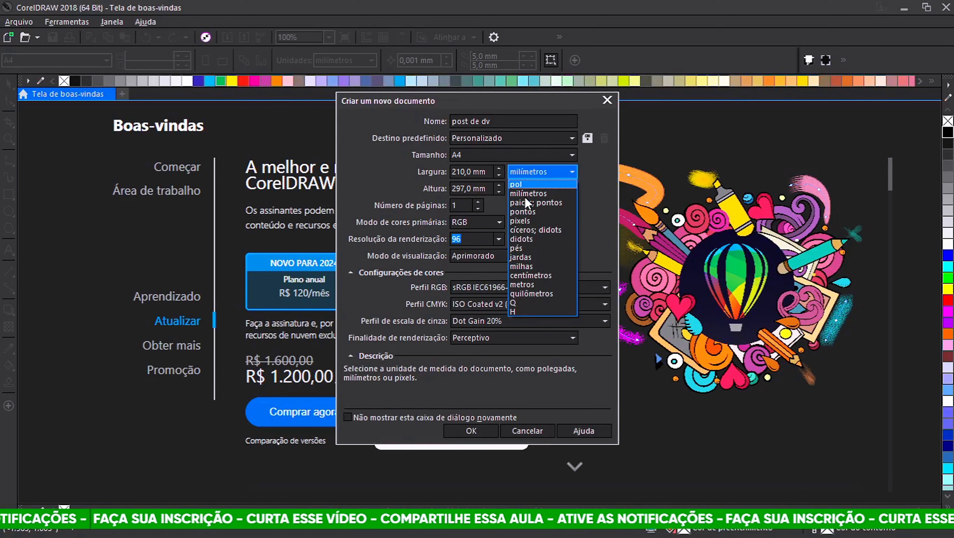
click(523, 220)
click(455, 174)
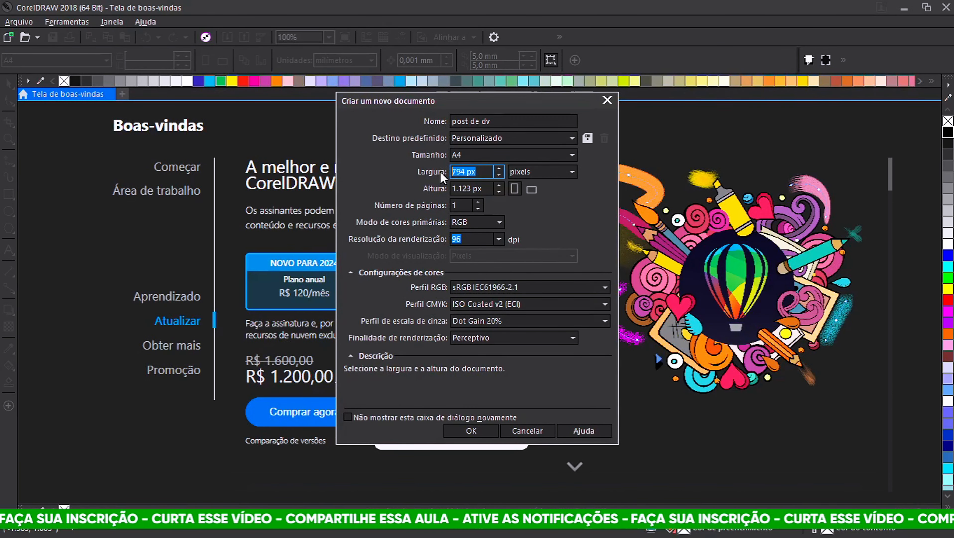
text(1080)
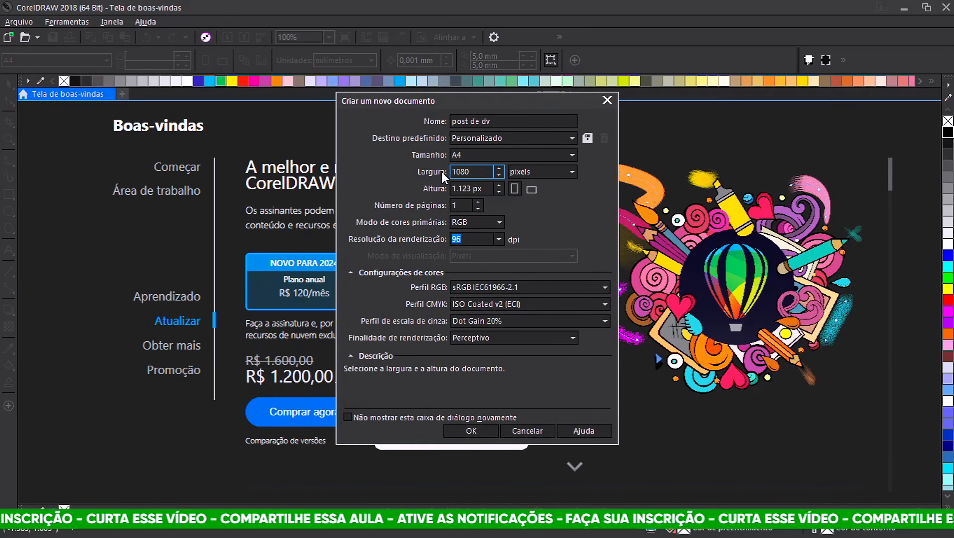
key(Tab)
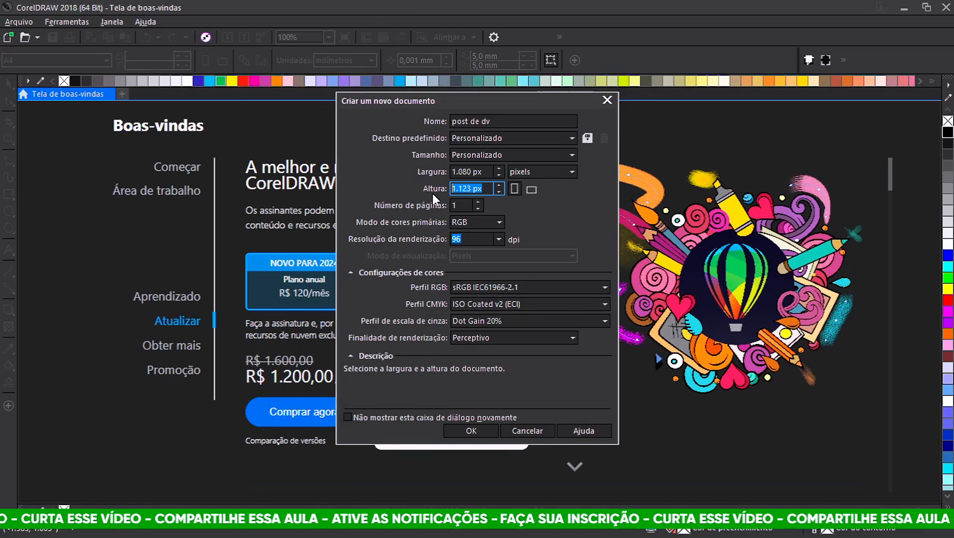
text(1080)
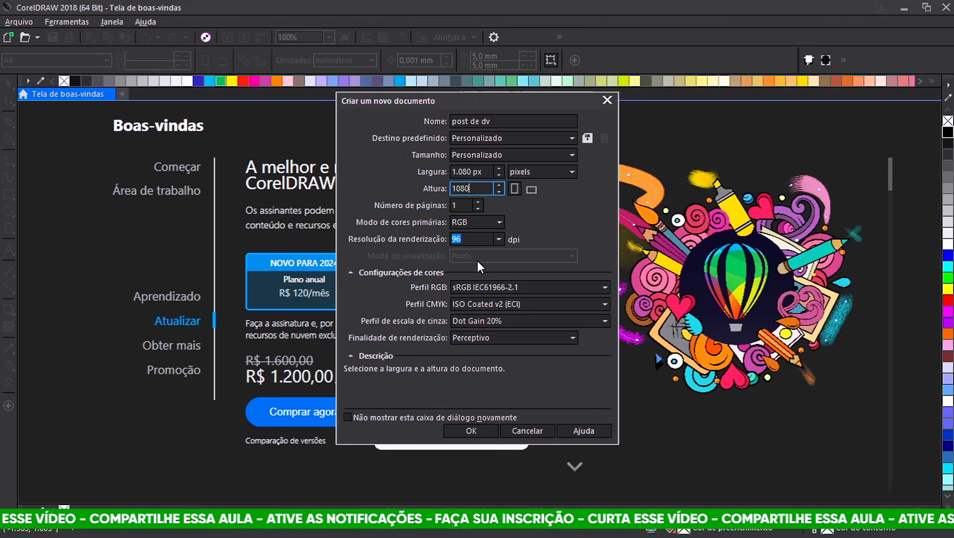
click(525, 290)
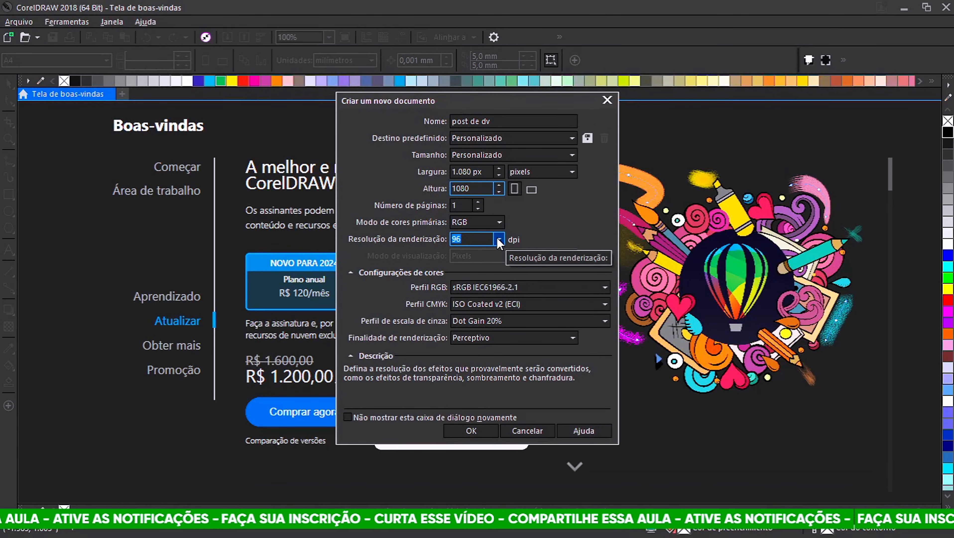
click(471, 431)
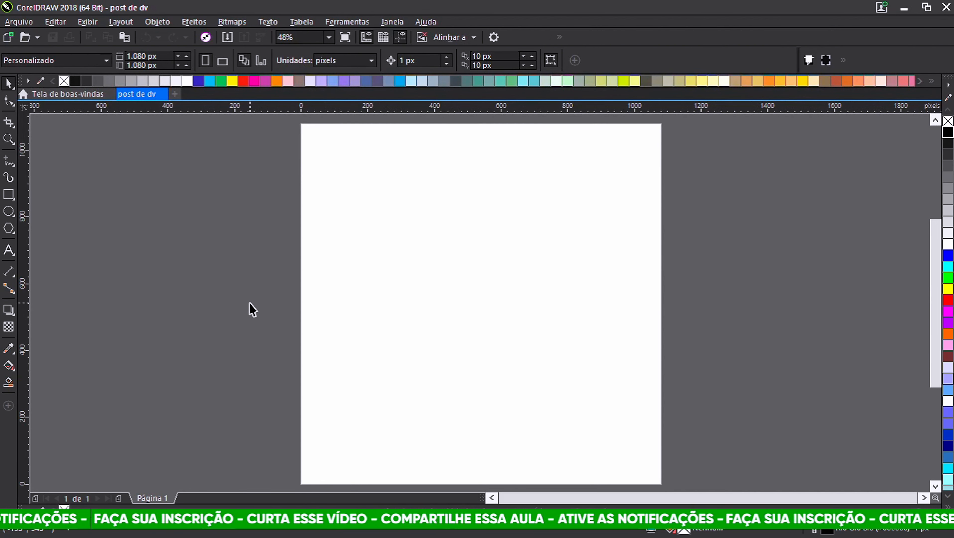
- Enable margins in the user-defined guideline presets of the document options
key(ctrl+j)
double_click(266, 140)
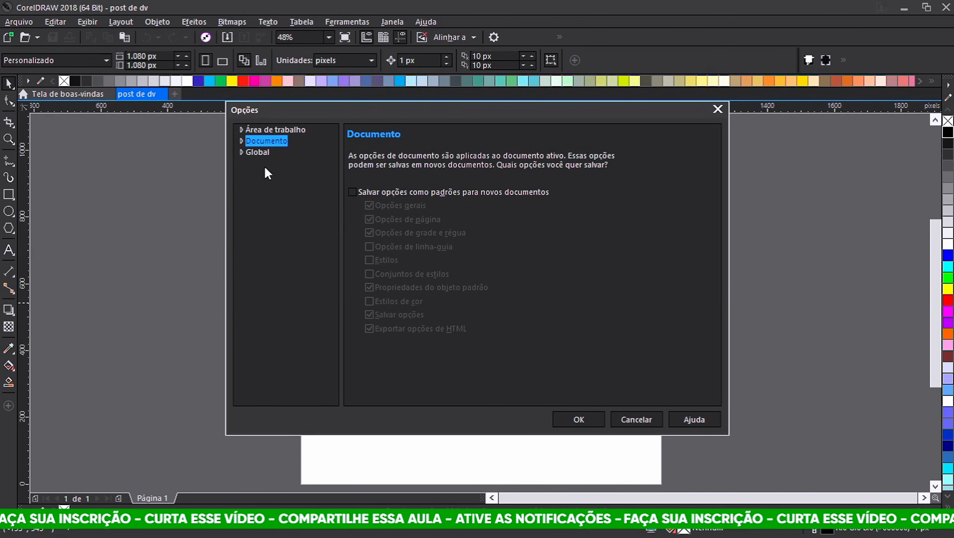
click(241, 140)
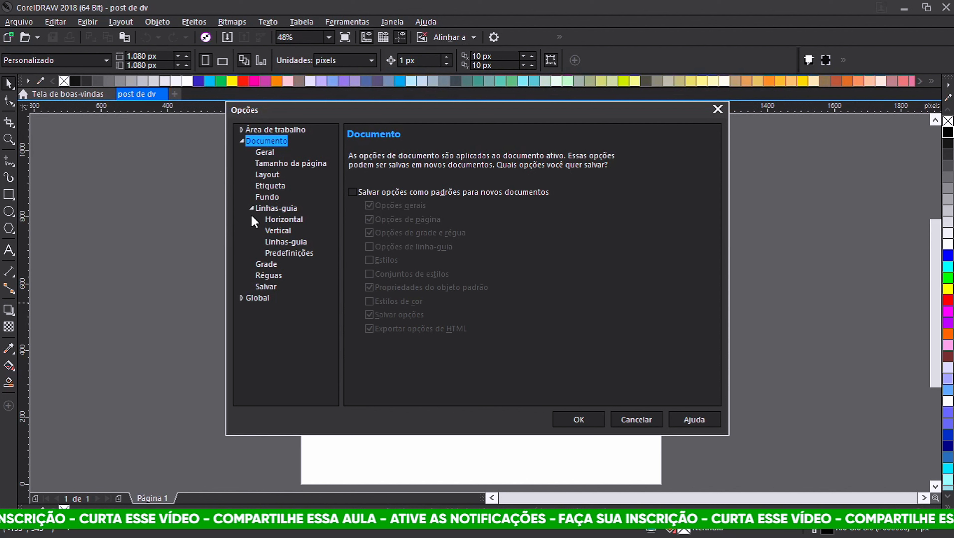
click(288, 252)
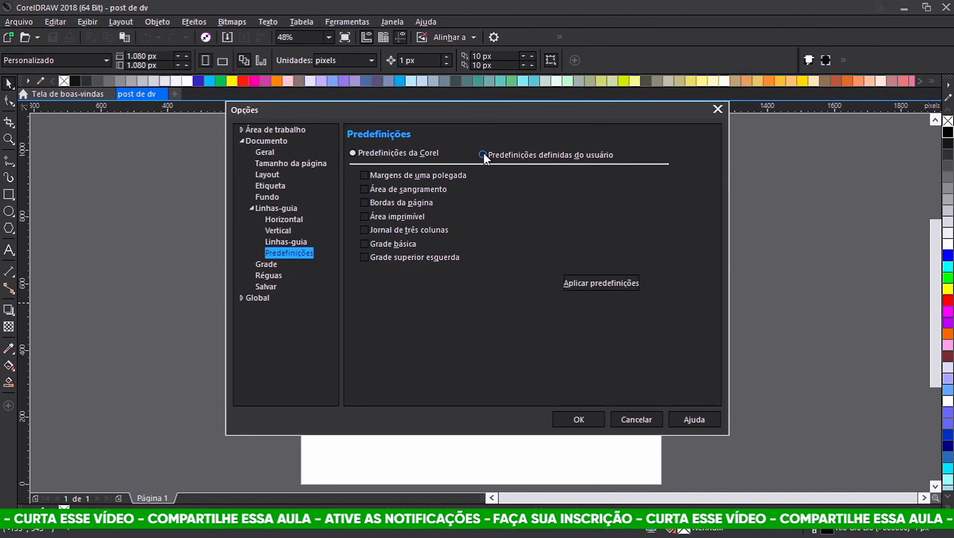
click(482, 155)
click(362, 175)
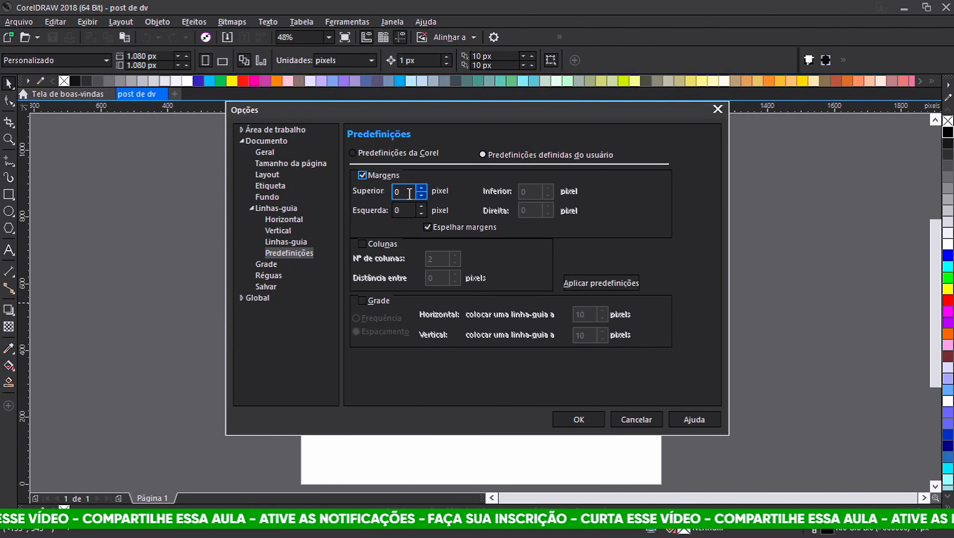
- Set the top and left guideline margins to 50 px with mirrored margins and apply the options
key(Tab)
text(50)
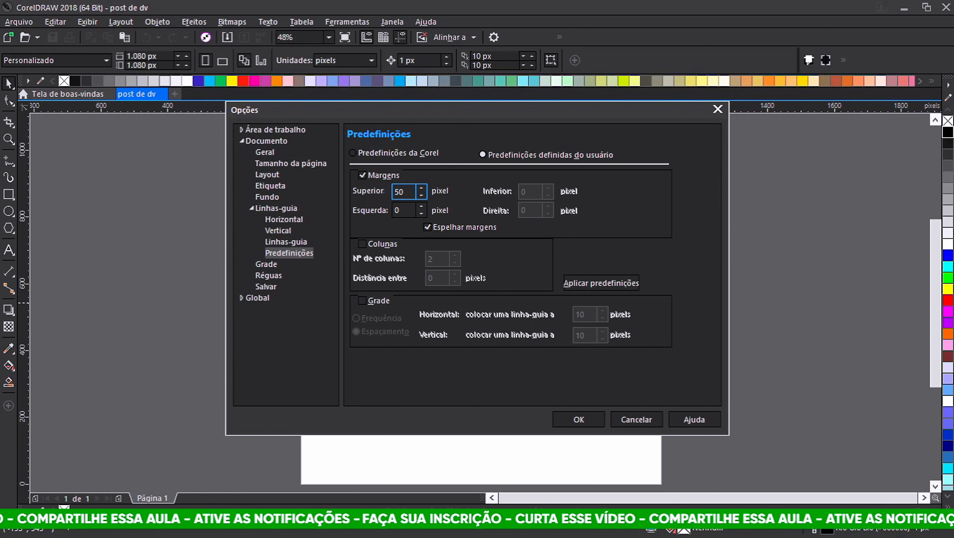
text(')
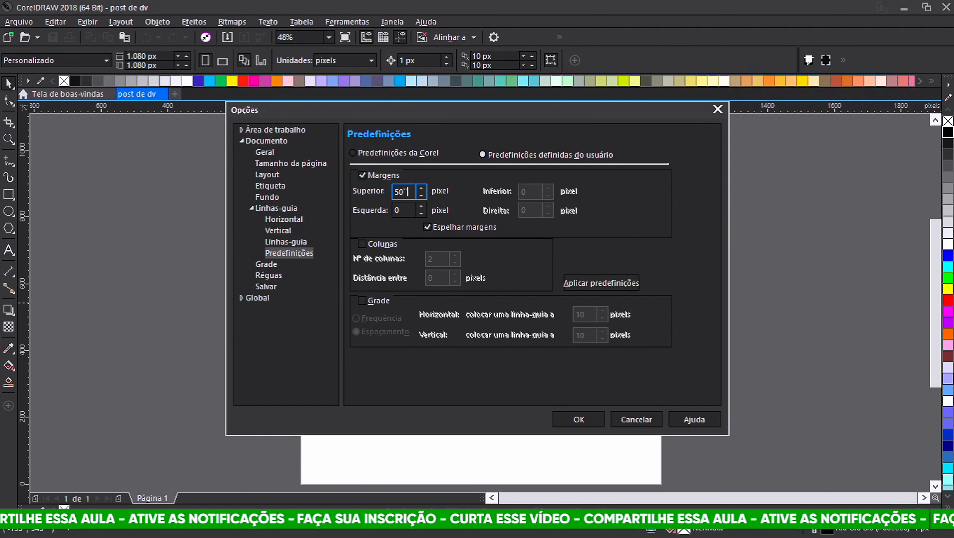
key(BackSpace)
click(395, 209)
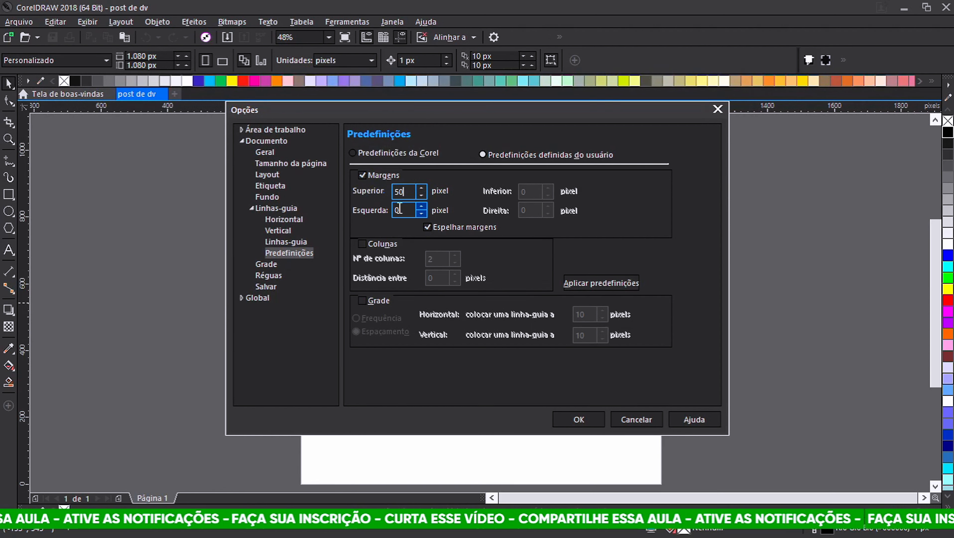
text(50)
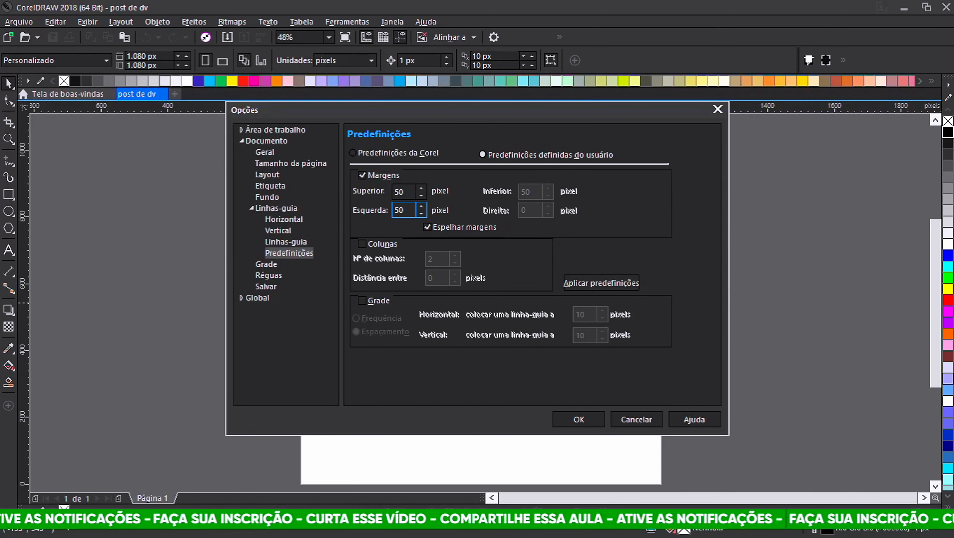
click(579, 419)
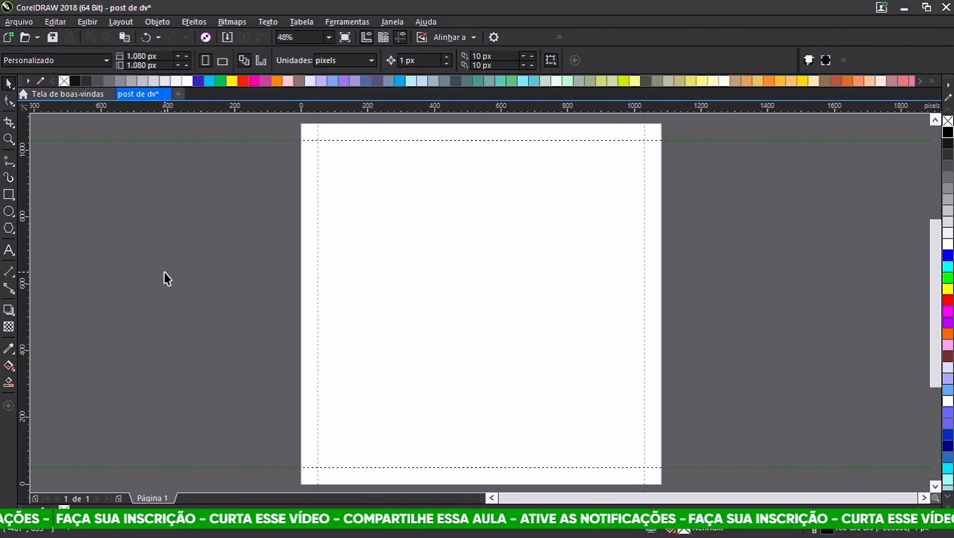
- Draw a graph paper grid of 3 columns and 3 rows covering the whole 1080 × 1080 px page
key(d)
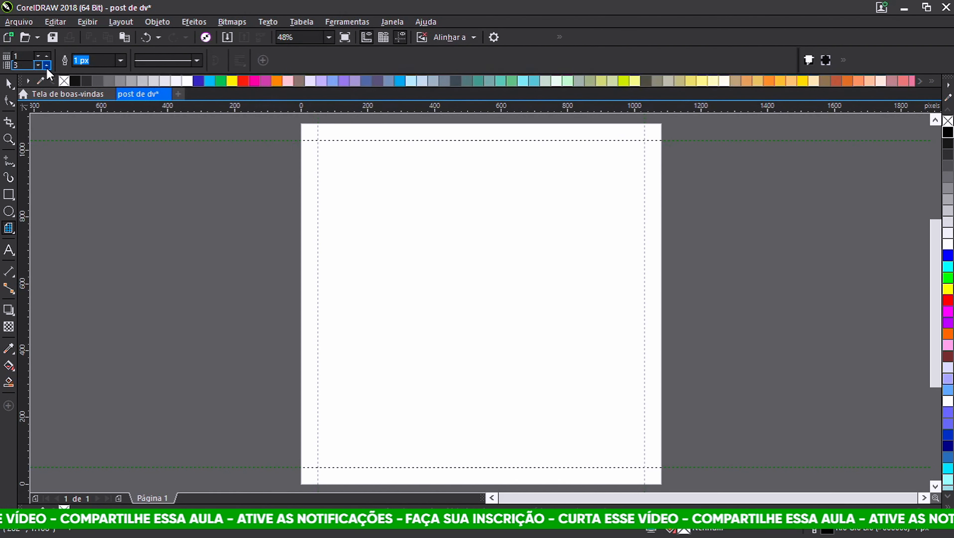
double_click(25, 60)
text(3)
key(Return)
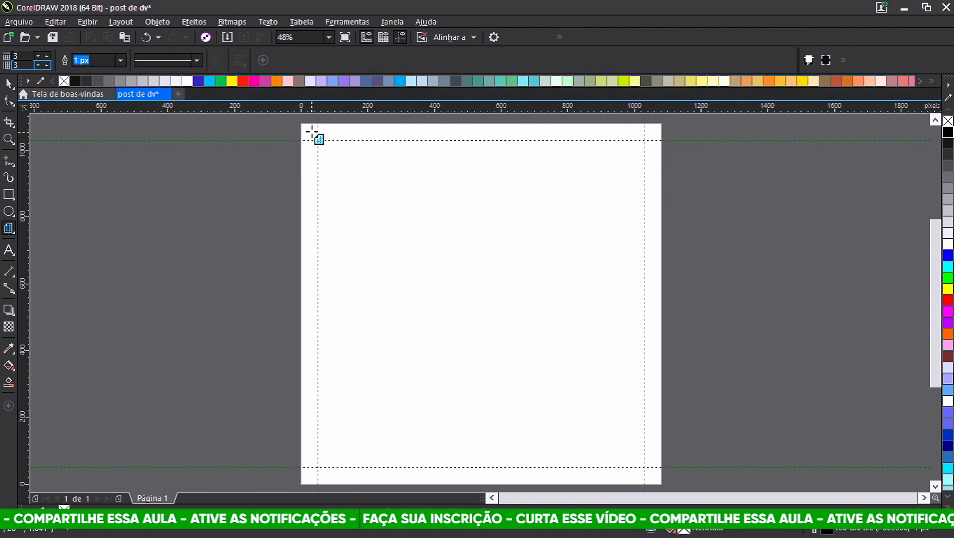
drag(301, 124, 662, 482)
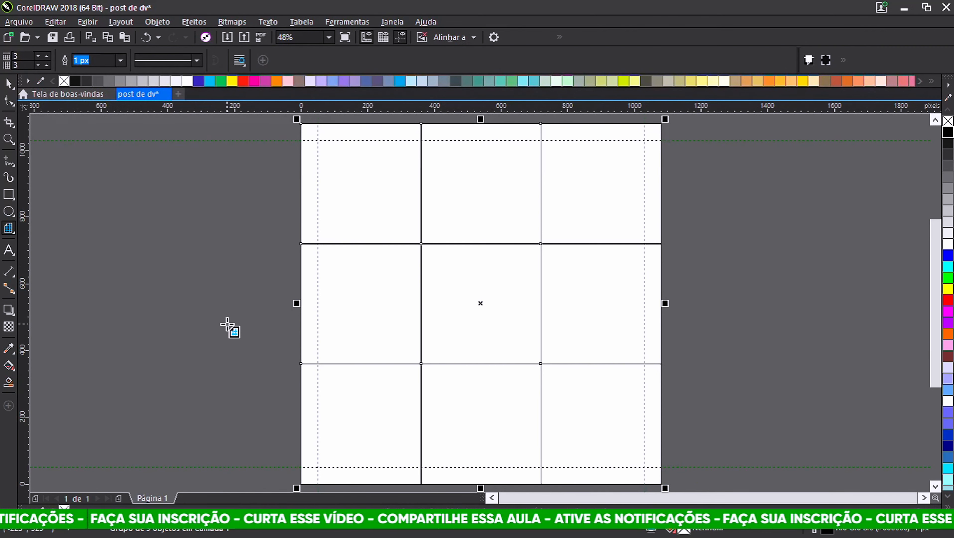
key(space)
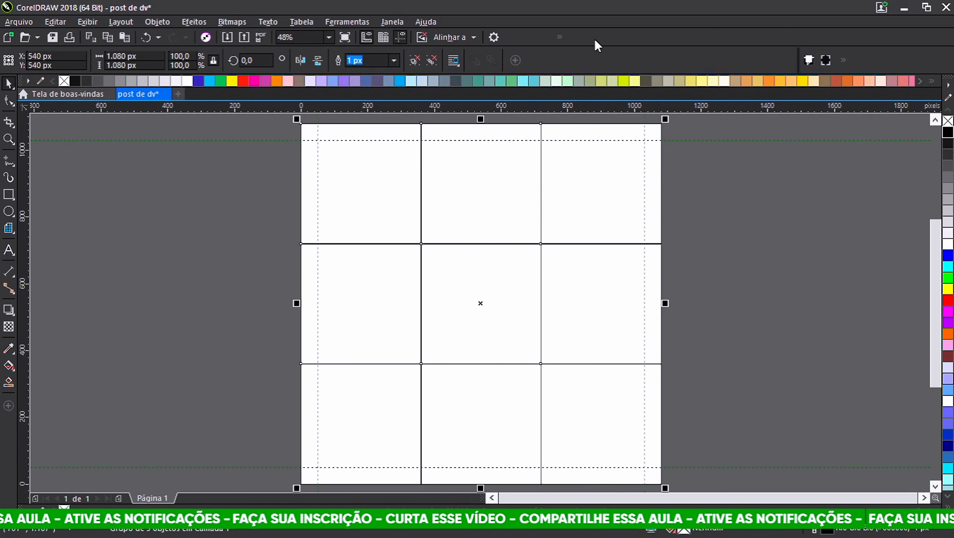
- Toggle the guidelines' visibility off and on to compare the margin guides with the grid, and deselect the grid
click(400, 37)
click(401, 37)
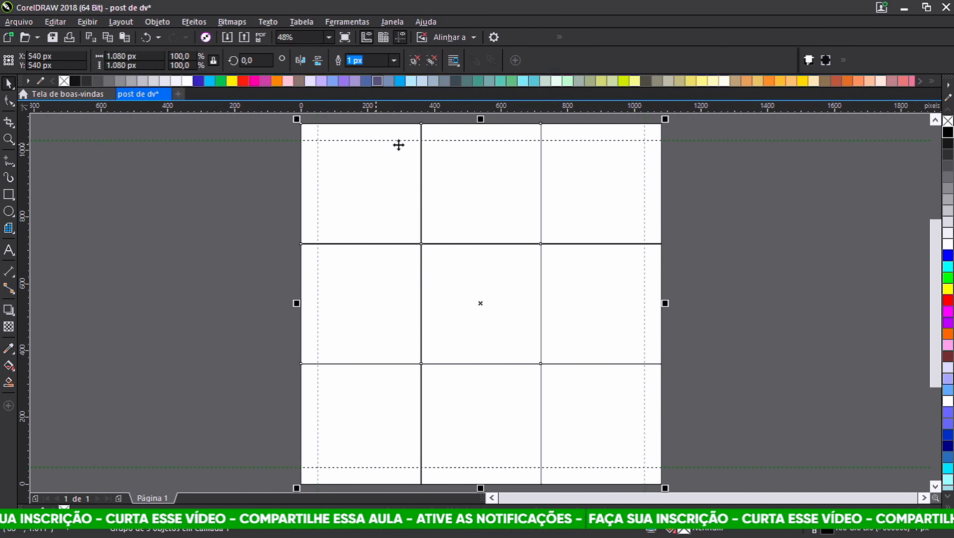
click(400, 37)
click(399, 37)
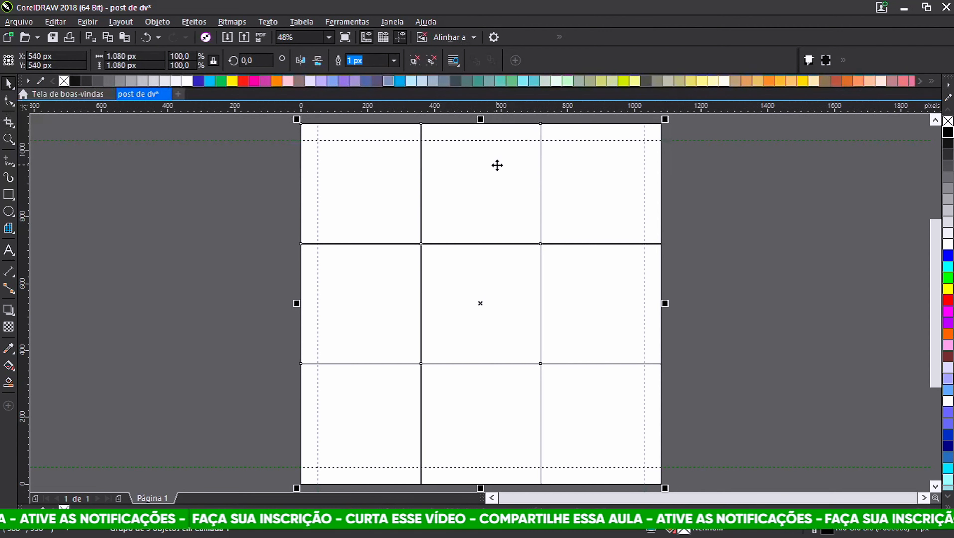
click(400, 37)
click(400, 39)
click(400, 39)
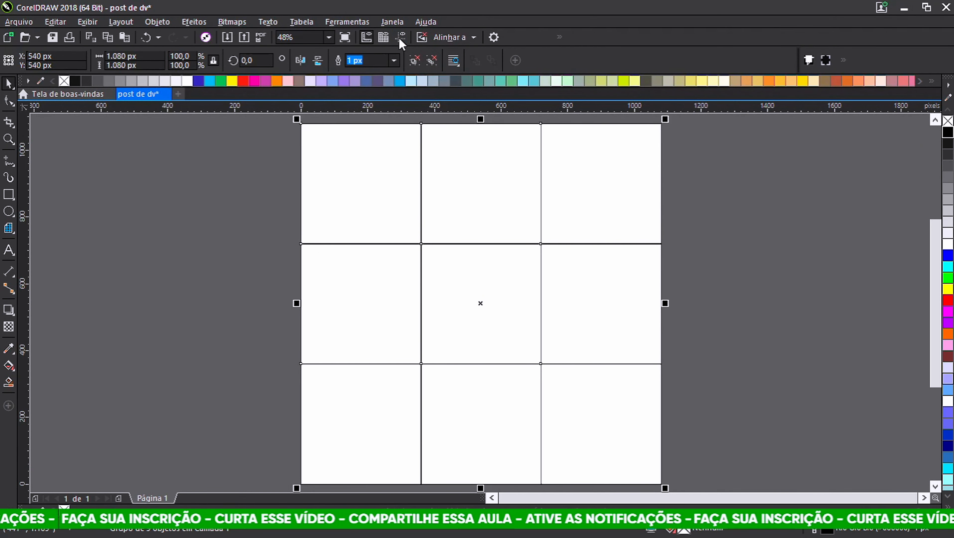
click(401, 38)
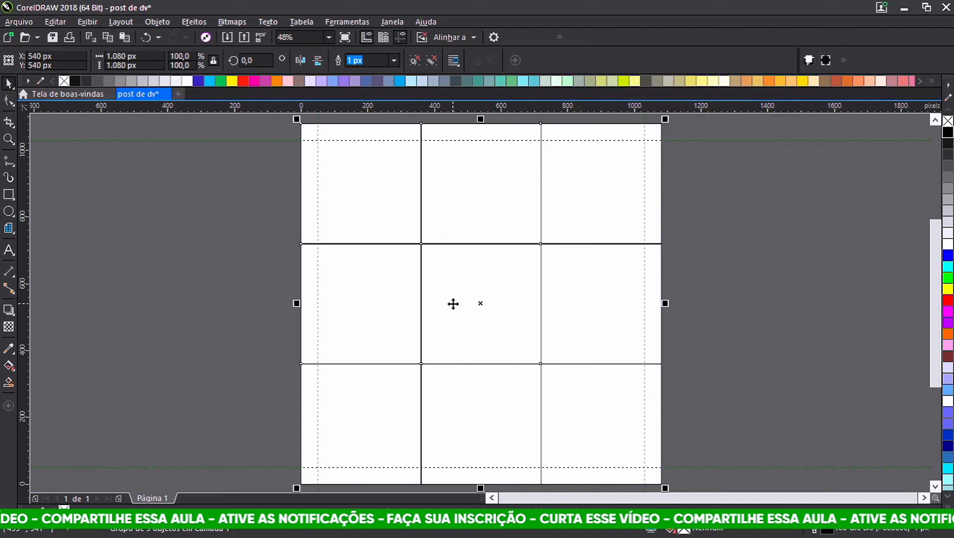
click(220, 258)
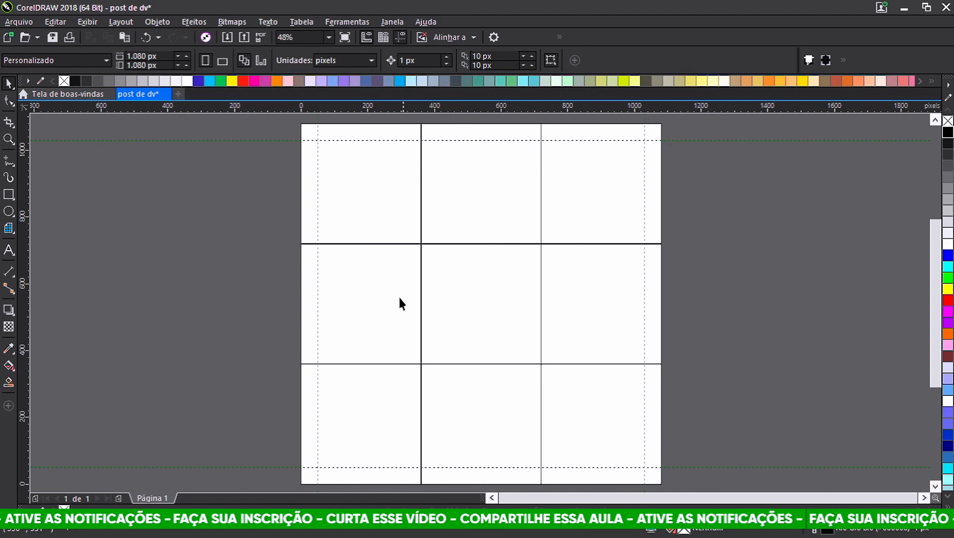
- Move the grid group onto the master page's all-pages guidelines layer using the Object Manager, and make Camada 1 the active layer
click(305, 199)
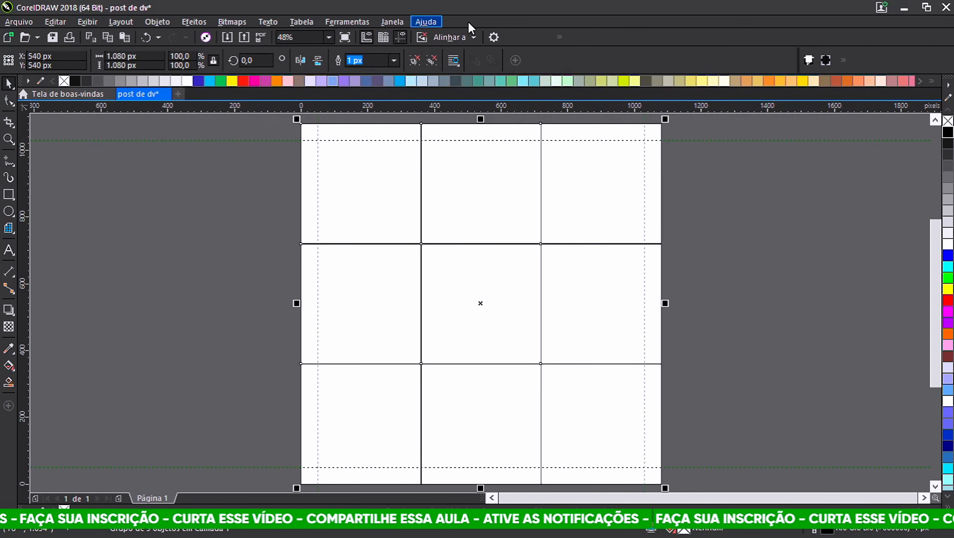
click(396, 23)
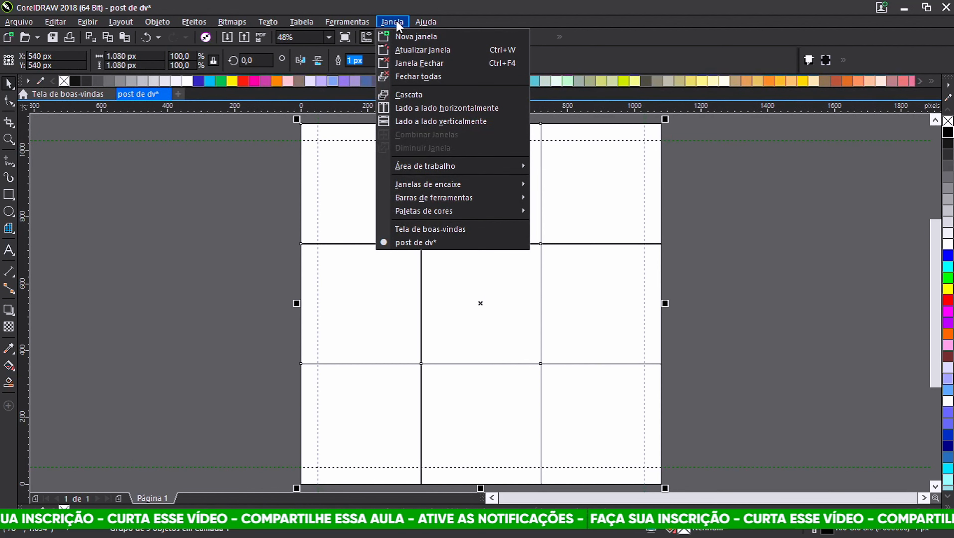
mouse_move(414, 184)
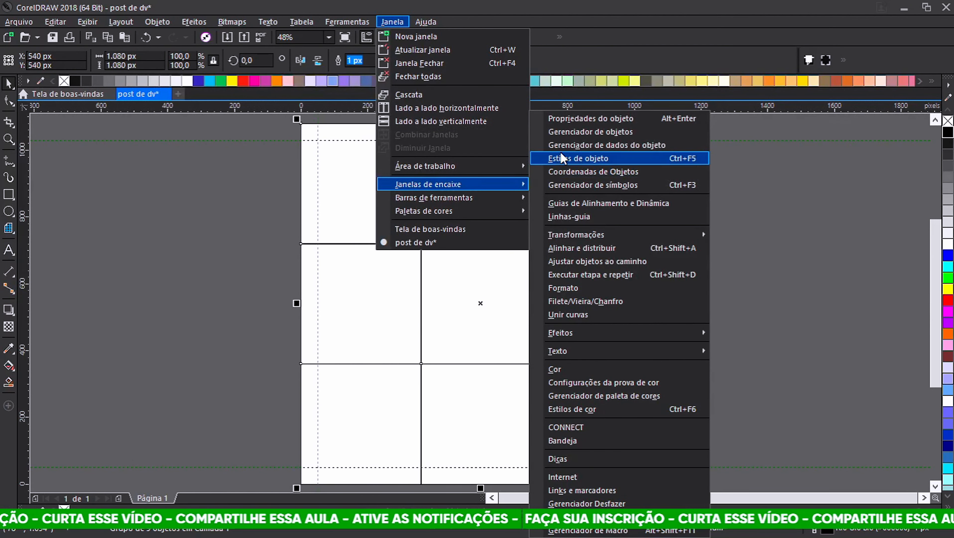
click(579, 134)
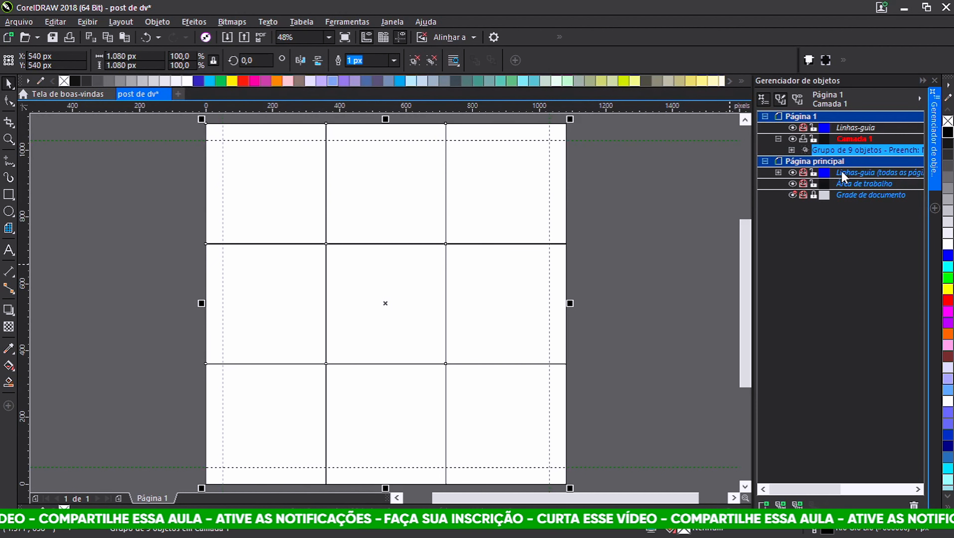
click(852, 172)
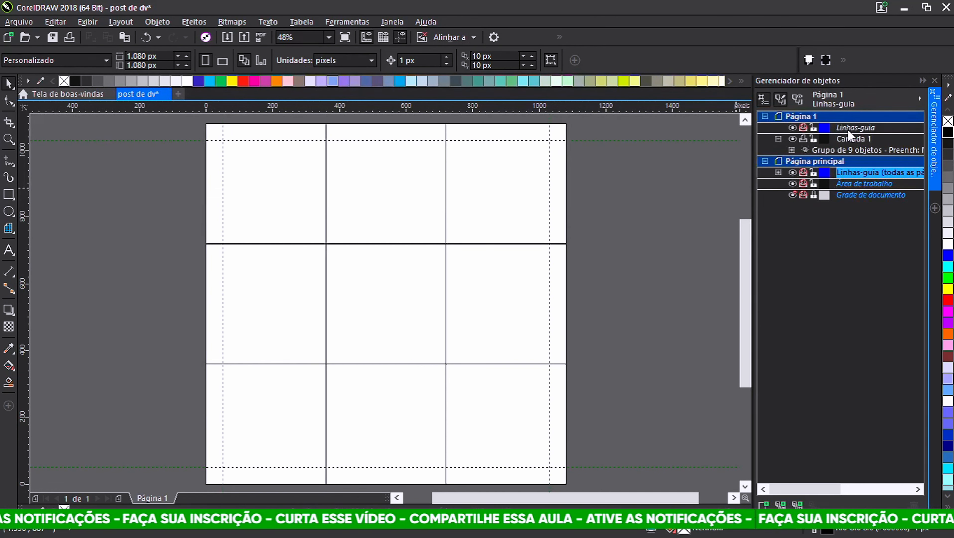
click(514, 176)
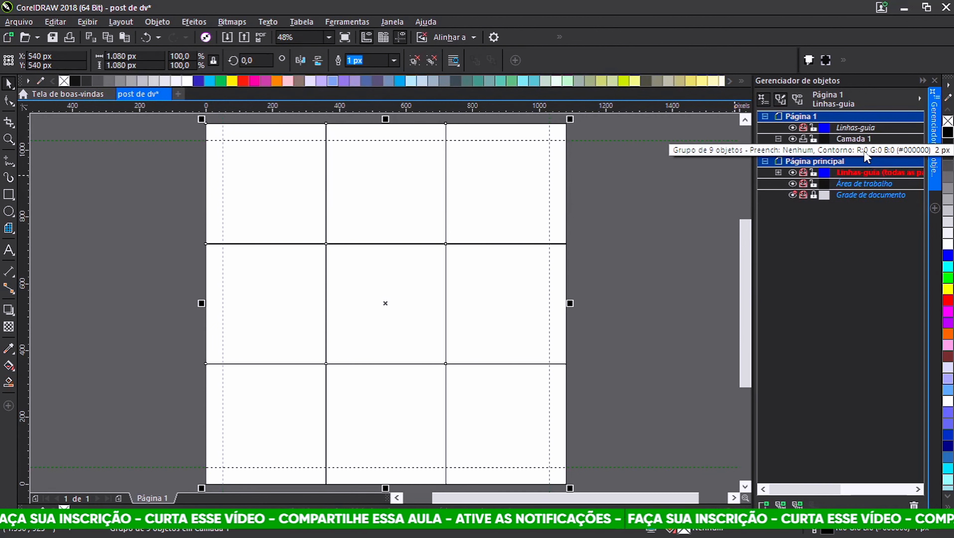
drag(842, 153, 835, 172)
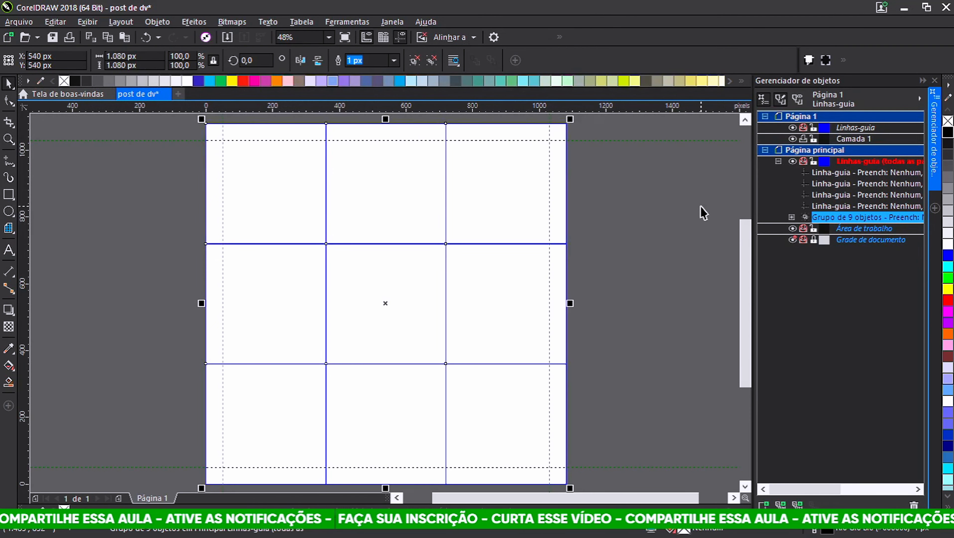
click(864, 140)
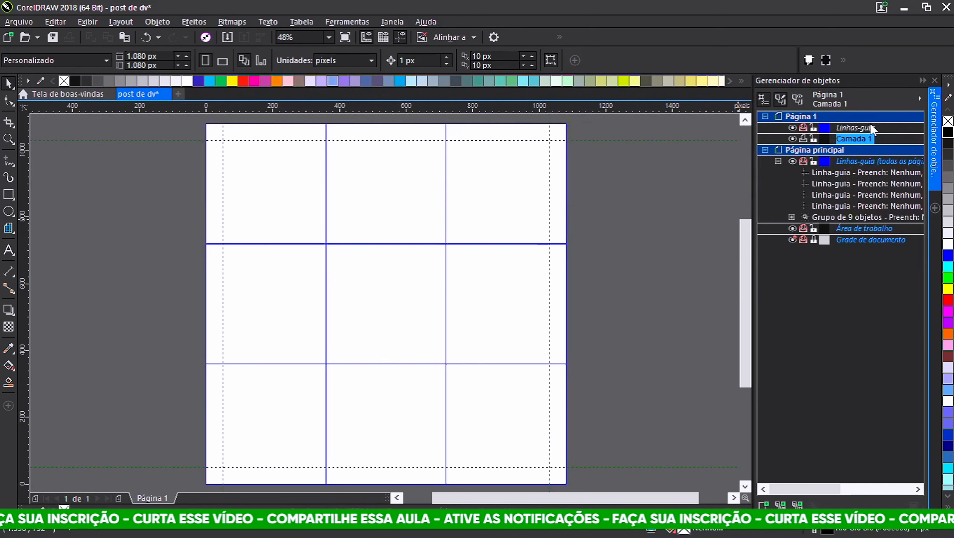
click(934, 80)
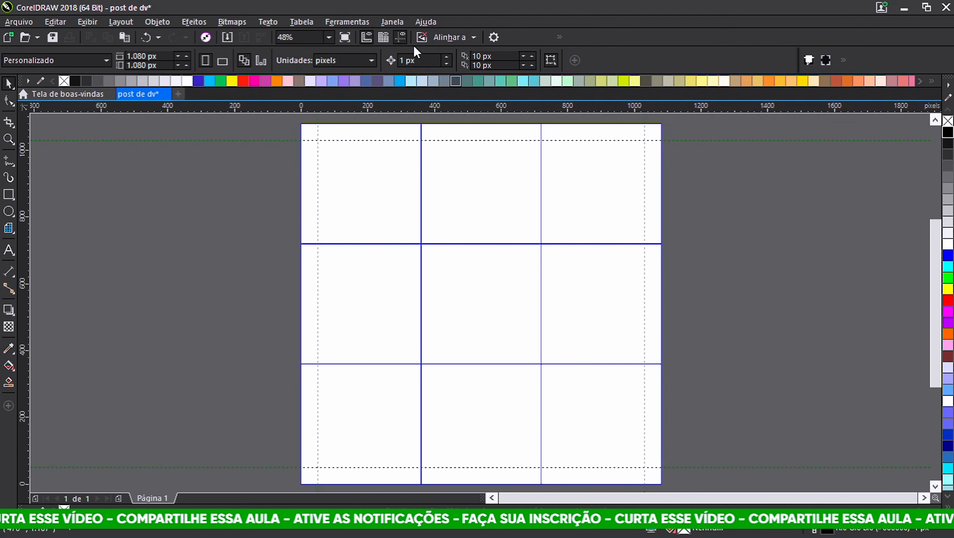
- Toggle the guidelines' visibility off and on to check the grid, leaving the guidelines hidden
click(401, 37)
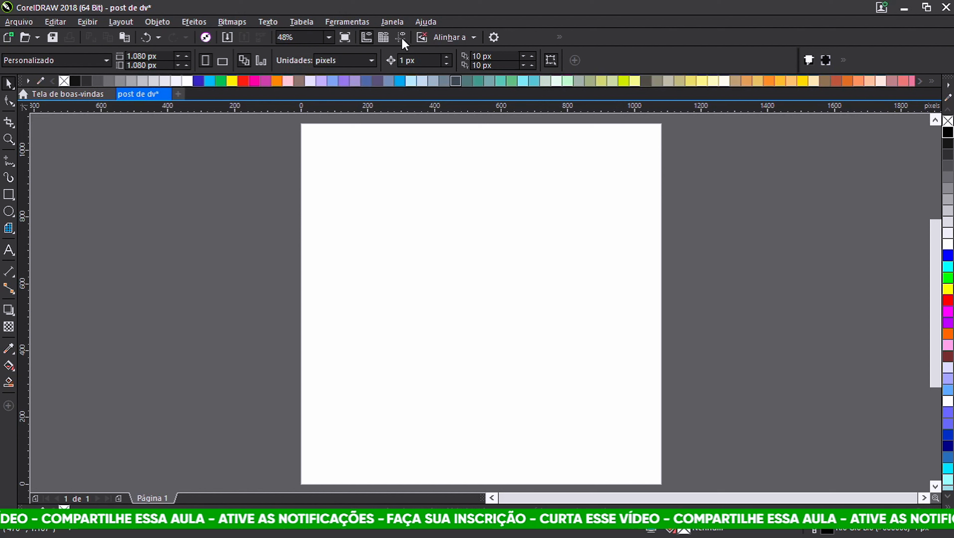
click(402, 37)
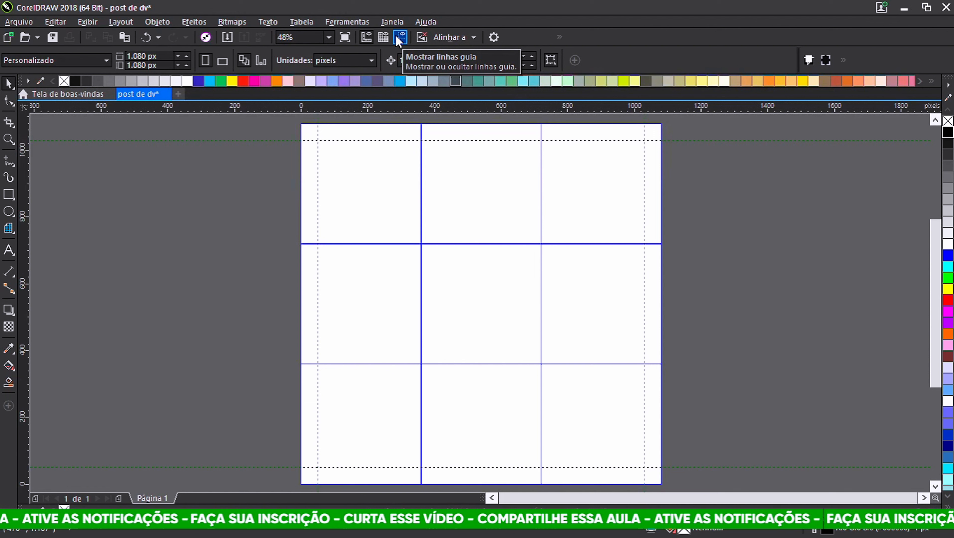
click(395, 35)
click(396, 35)
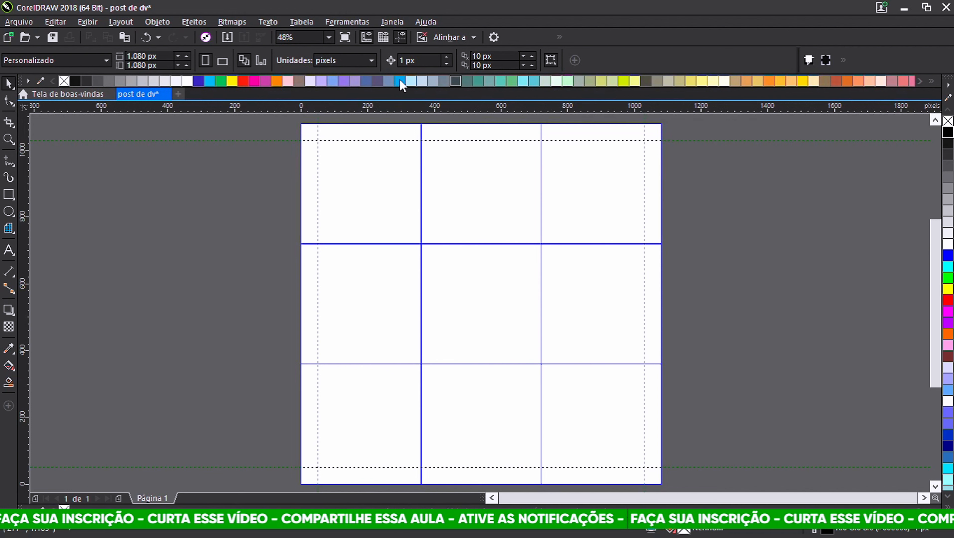
click(399, 36)
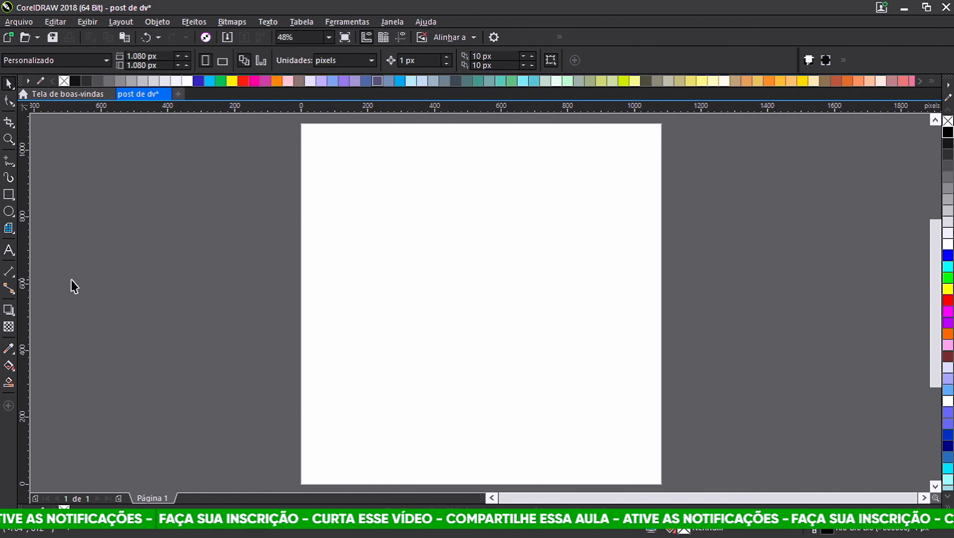
- Create a page-sized 1080 × 1080 px rectangle, convert it to an empty PowerClip container, and deselect it
double_click(8, 195)
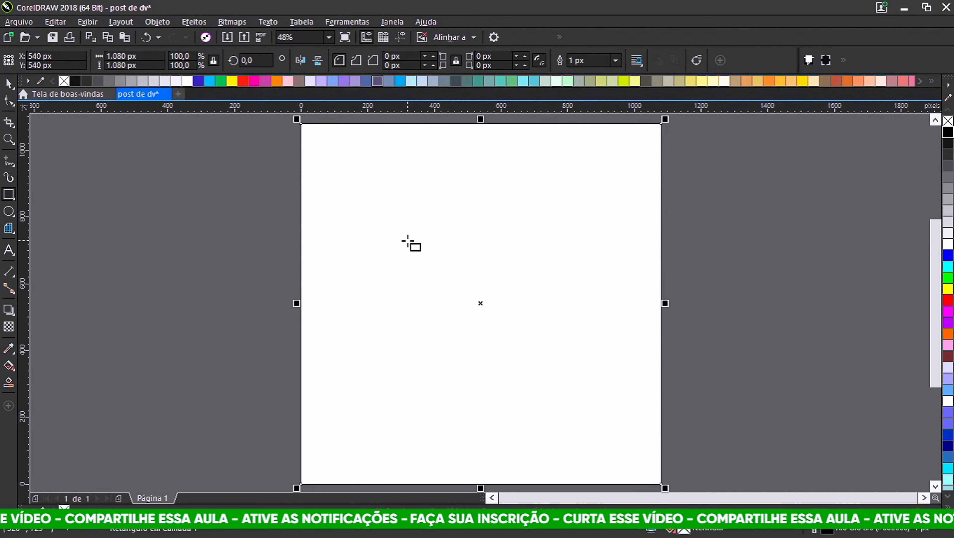
right_click(362, 231)
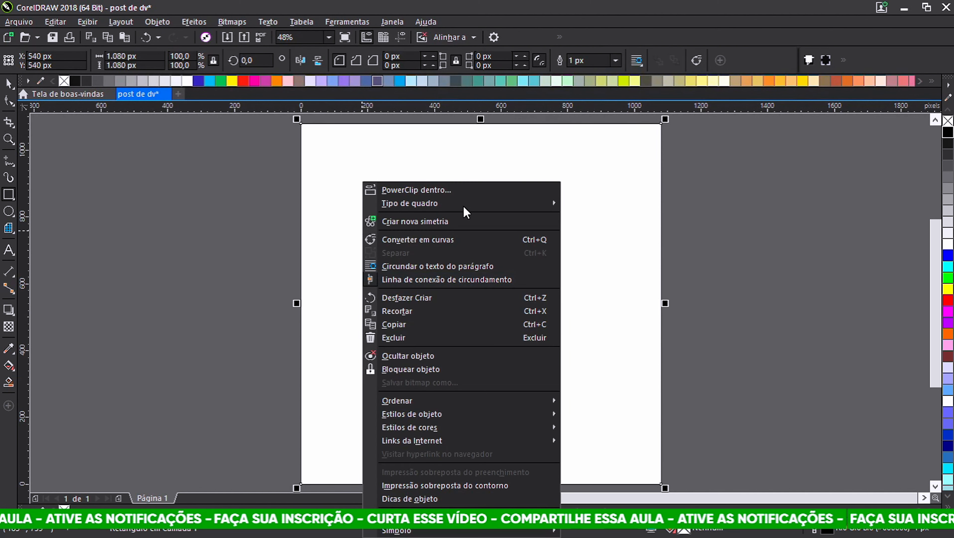
mouse_move(452, 206)
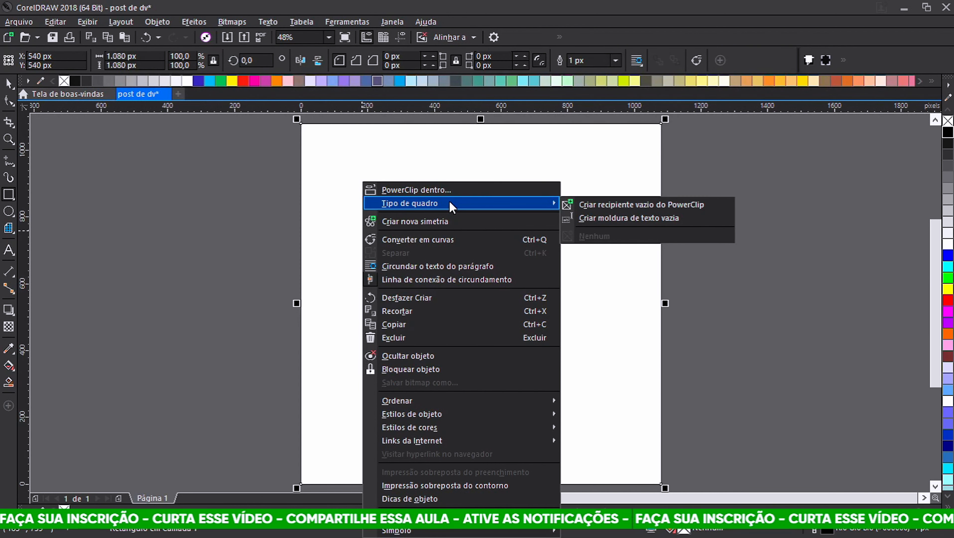
click(347, 170)
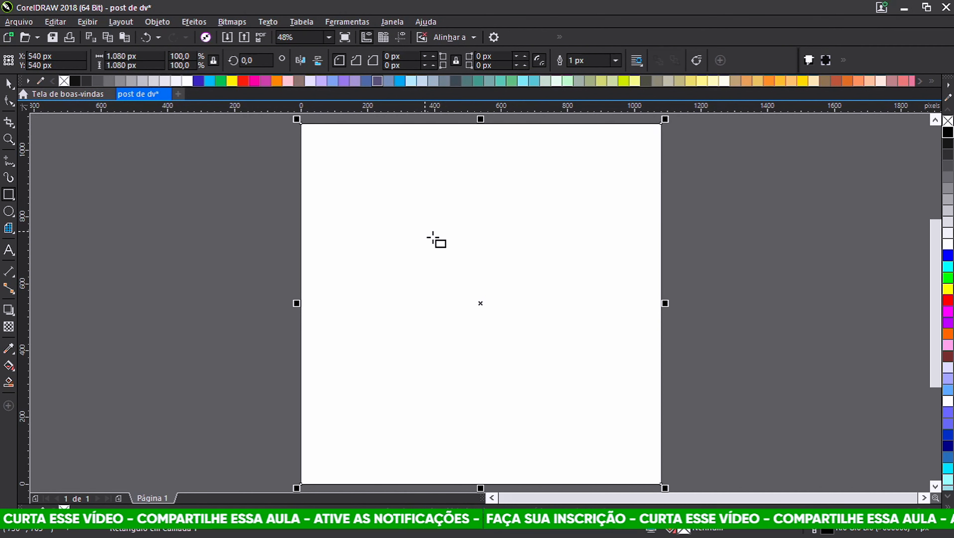
right_click(439, 217)
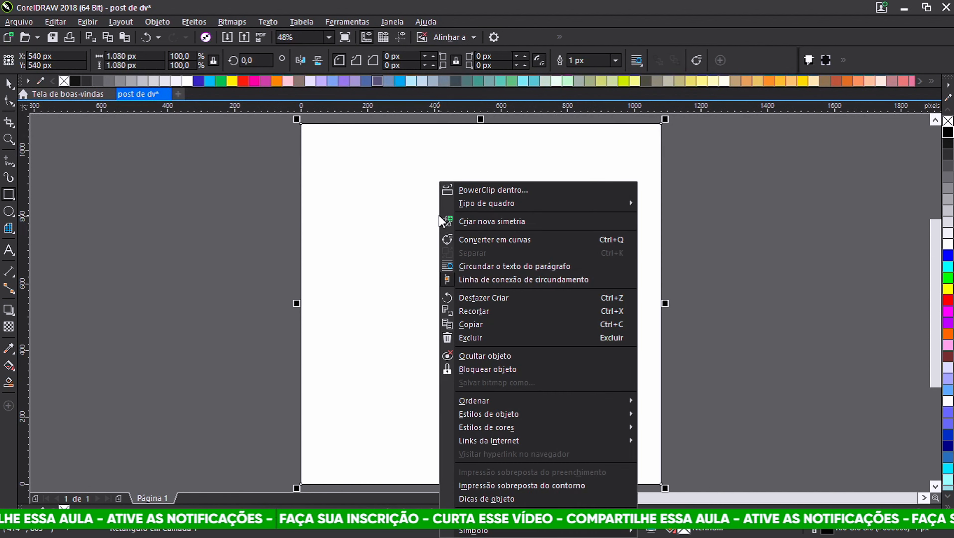
mouse_move(532, 203)
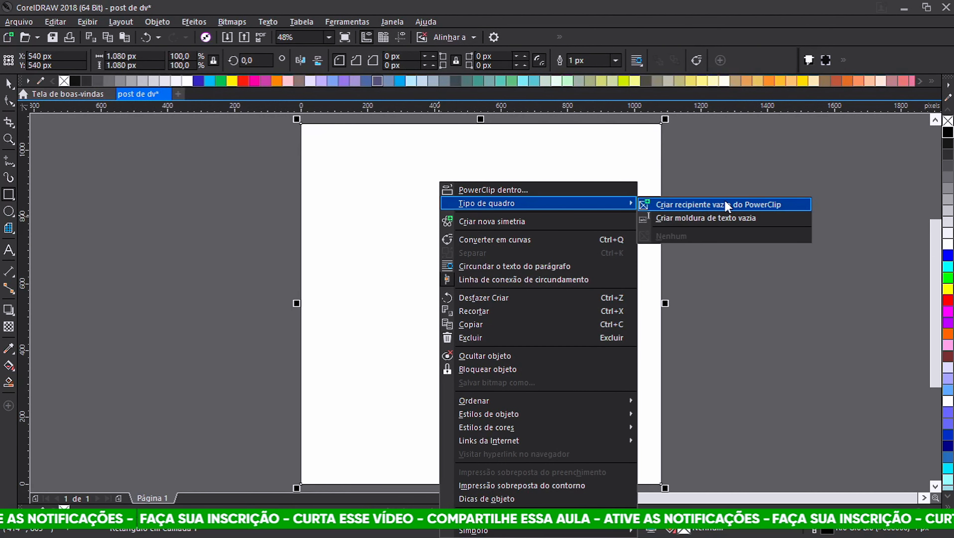
click(689, 206)
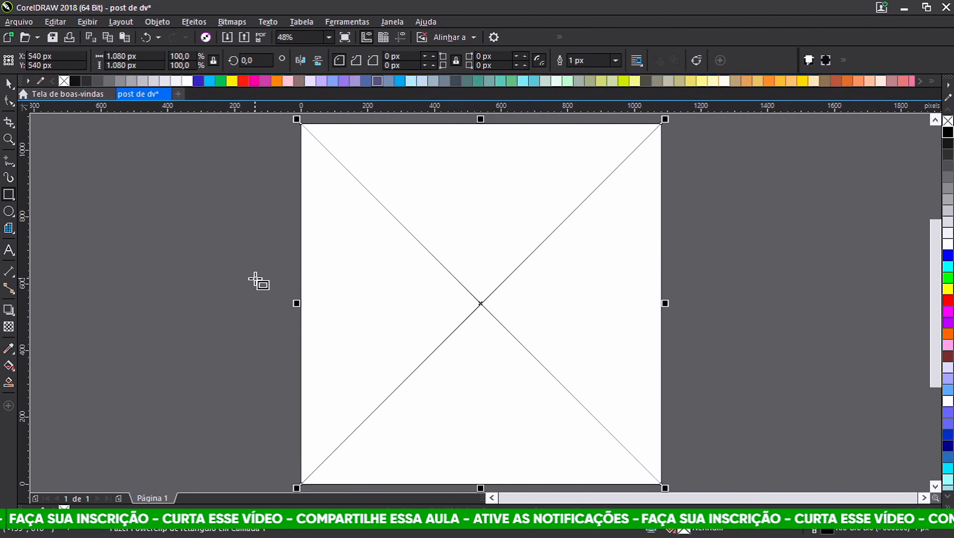
click(9, 85)
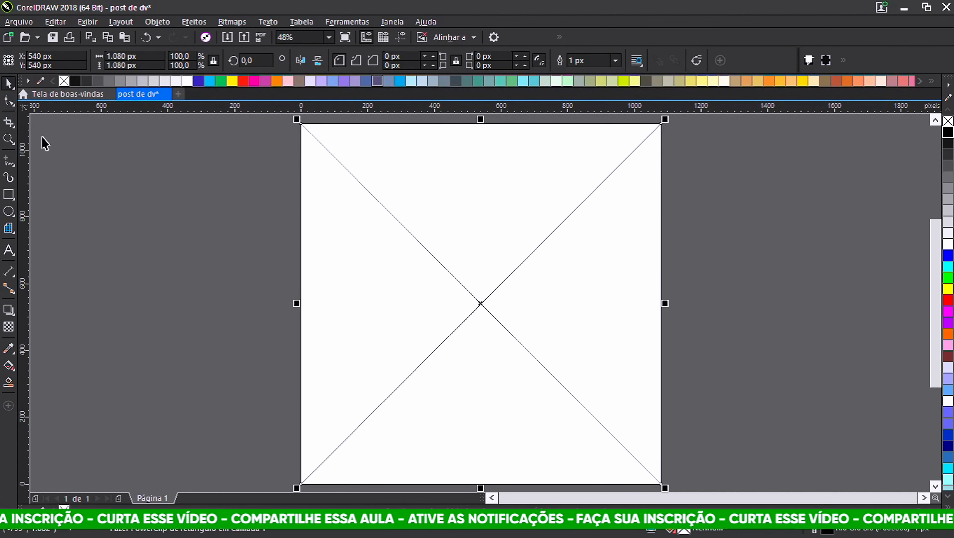
click(138, 247)
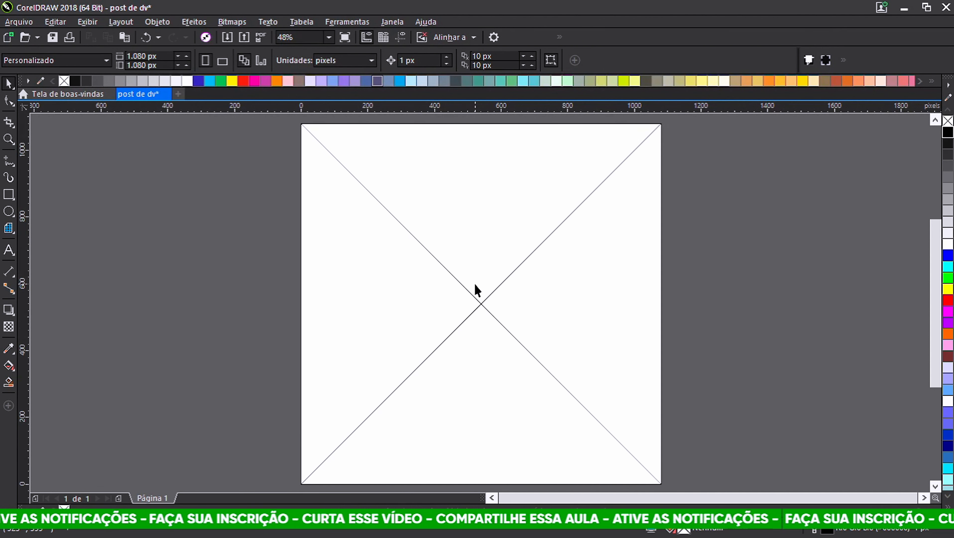
- Open the PowerClip frame's contents for editing and import photorealistic-style-clouds-stairs from Área de Trabalho, centred on the page
click(464, 287)
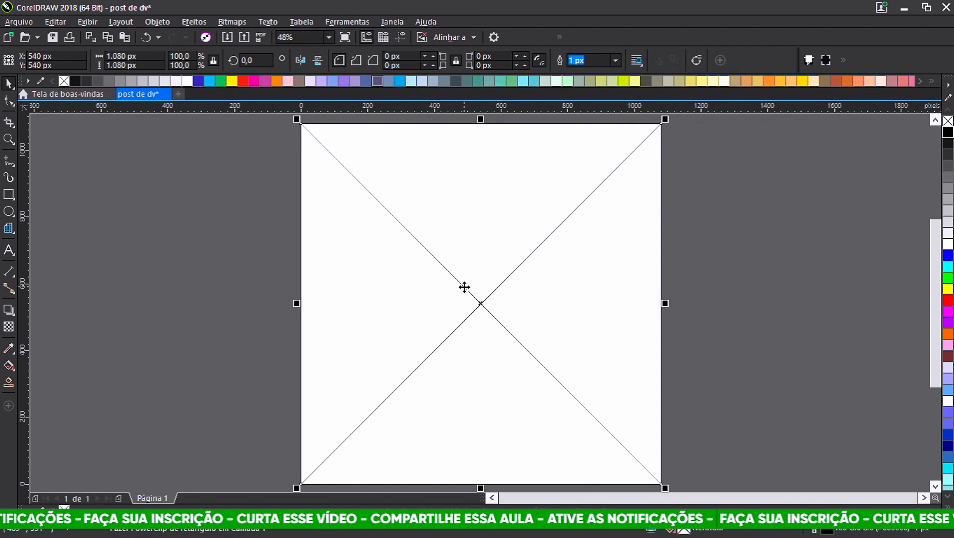
key(Delete)
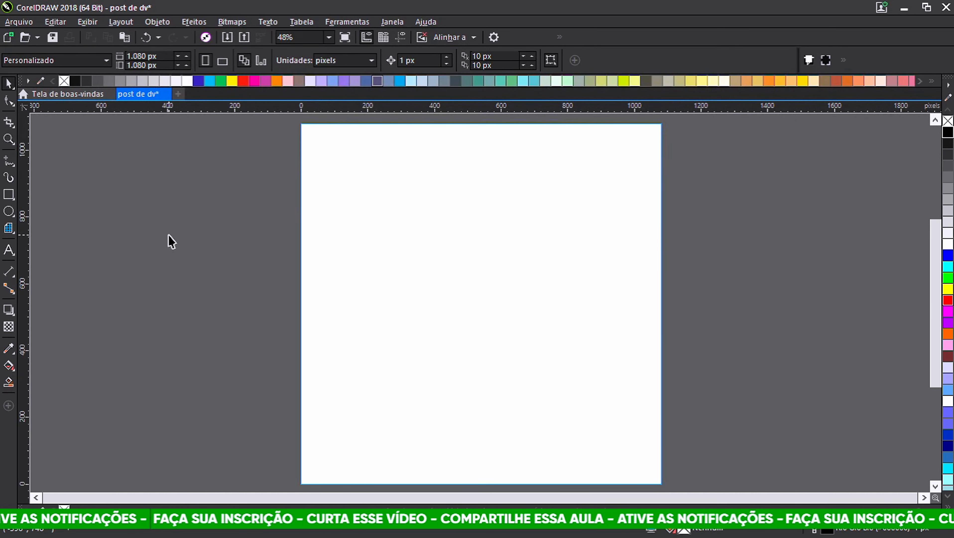
key(ctrl+i)
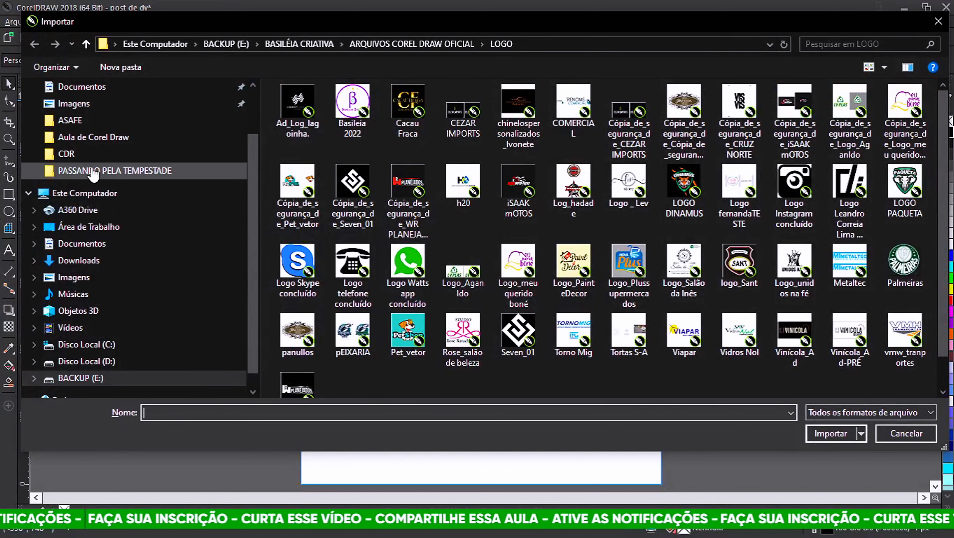
click(97, 227)
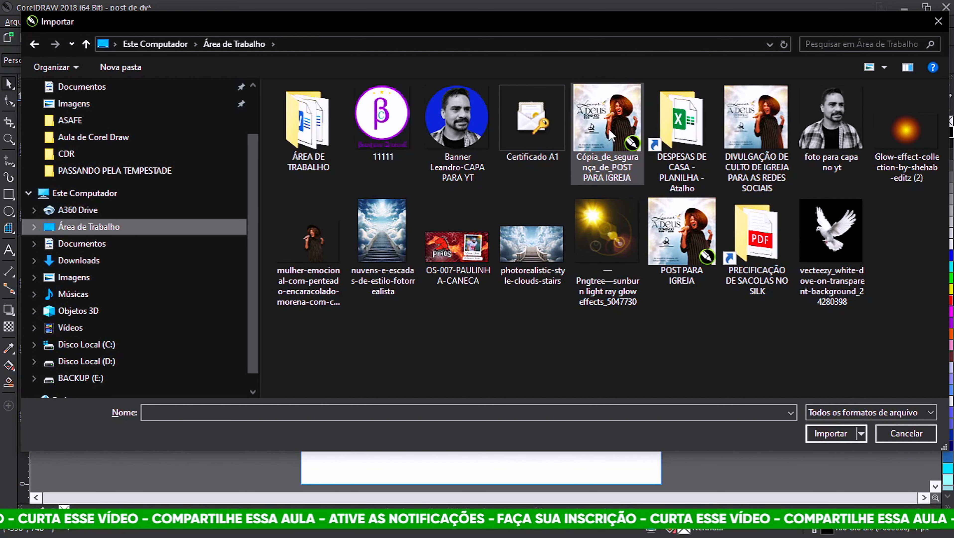
click(541, 256)
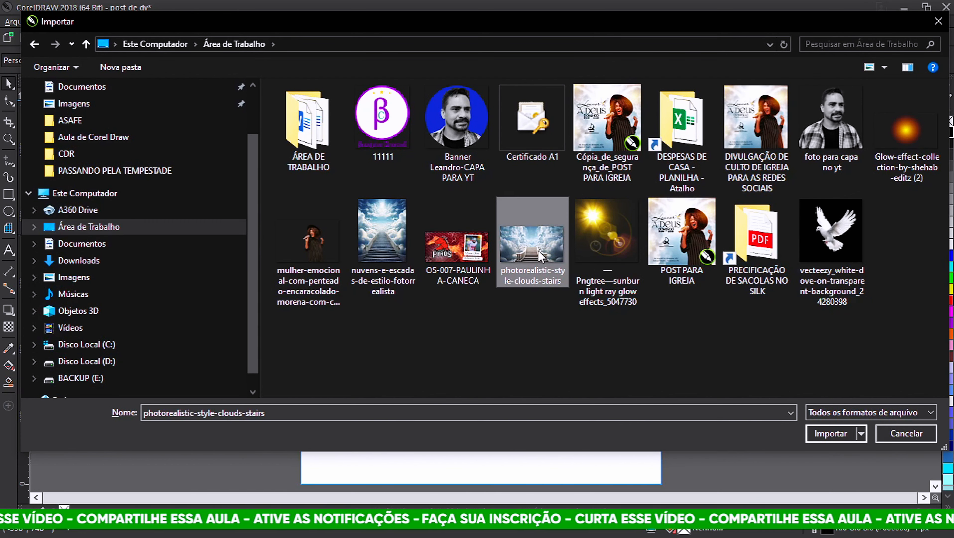
click(817, 437)
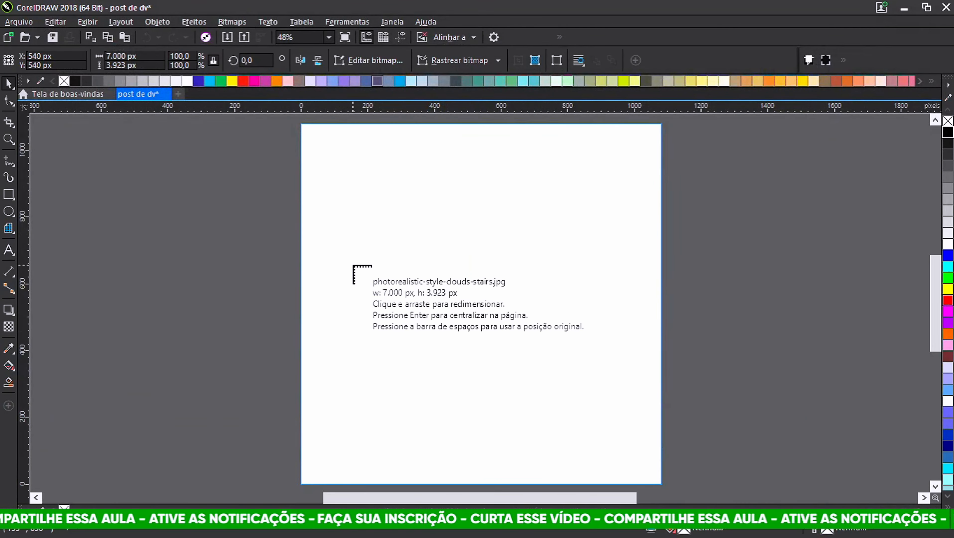
key(Return)
scroll(353, 266, down, 5)
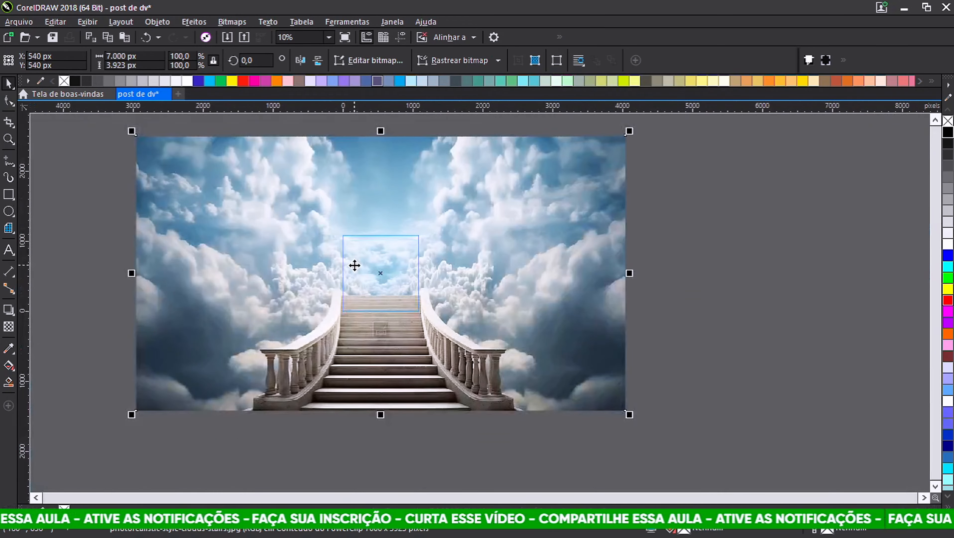
- Mirror the clouds-and-stairs image vertically and scale it proportionally around its centre to about 2396 × 1343 px
drag(320, 234, 344, 234)
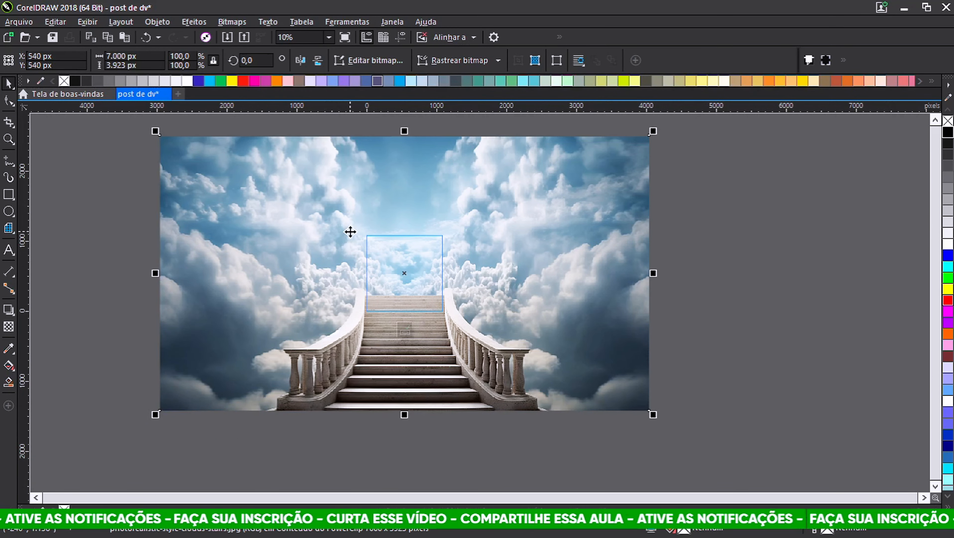
click(318, 61)
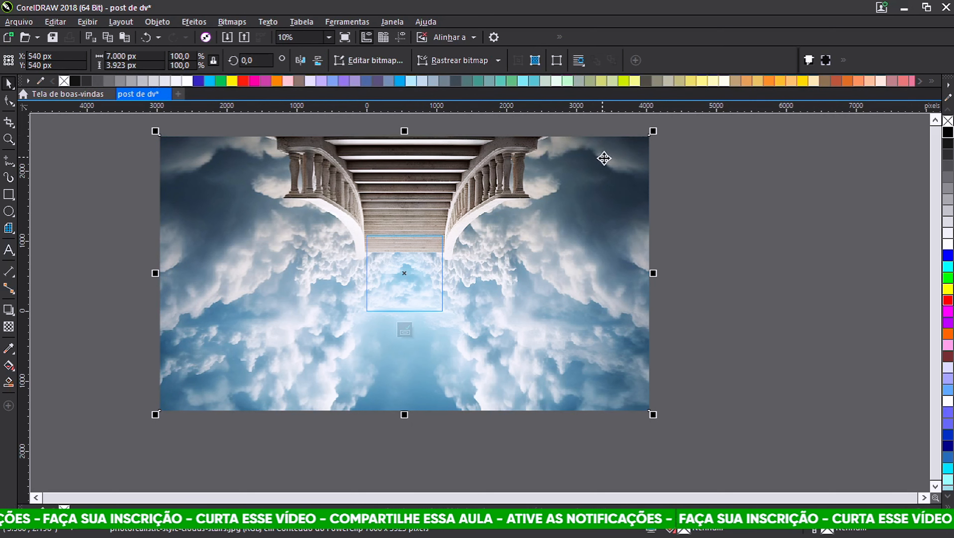
drag(652, 134, 480, 232)
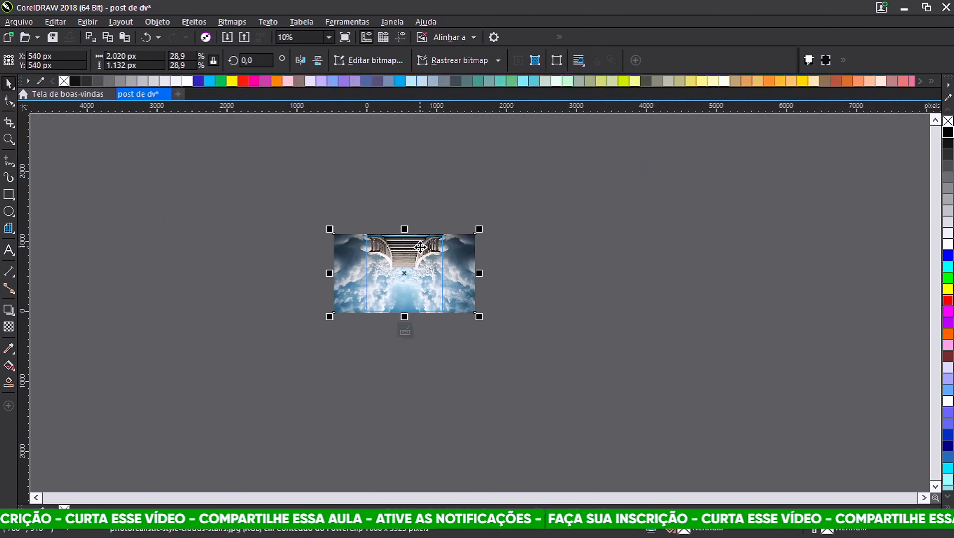
scroll(341, 270, up, 3)
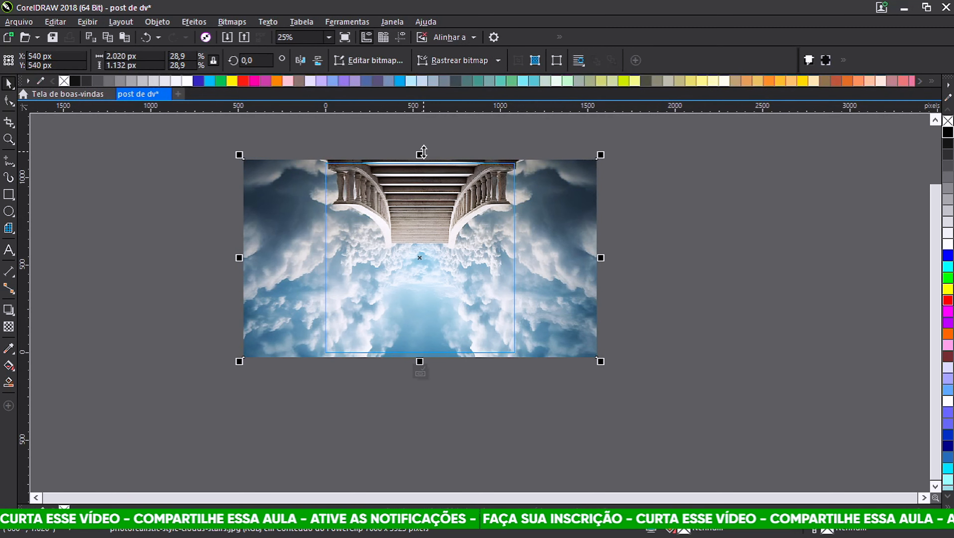
scroll(537, 160, up, 2)
scroll(515, 164, down, 2)
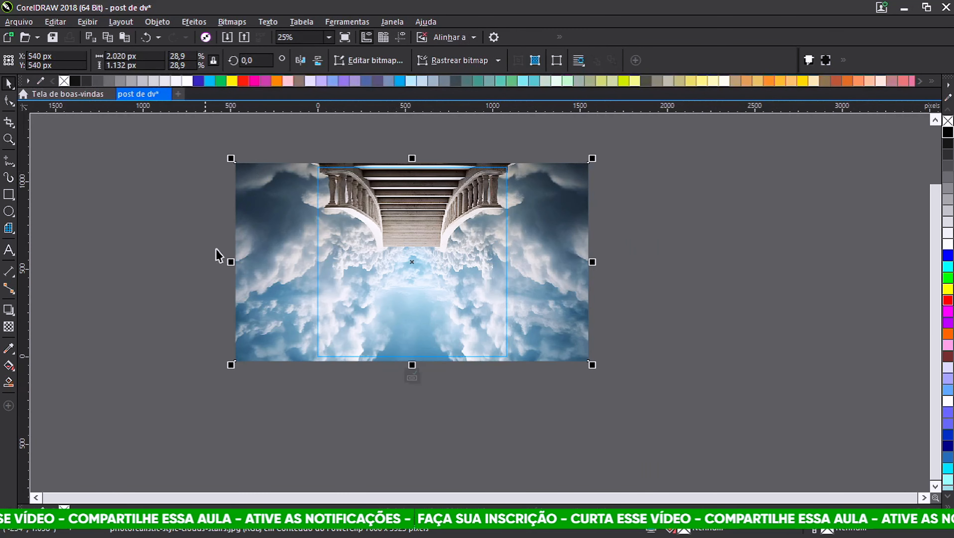
drag(593, 157, 628, 139)
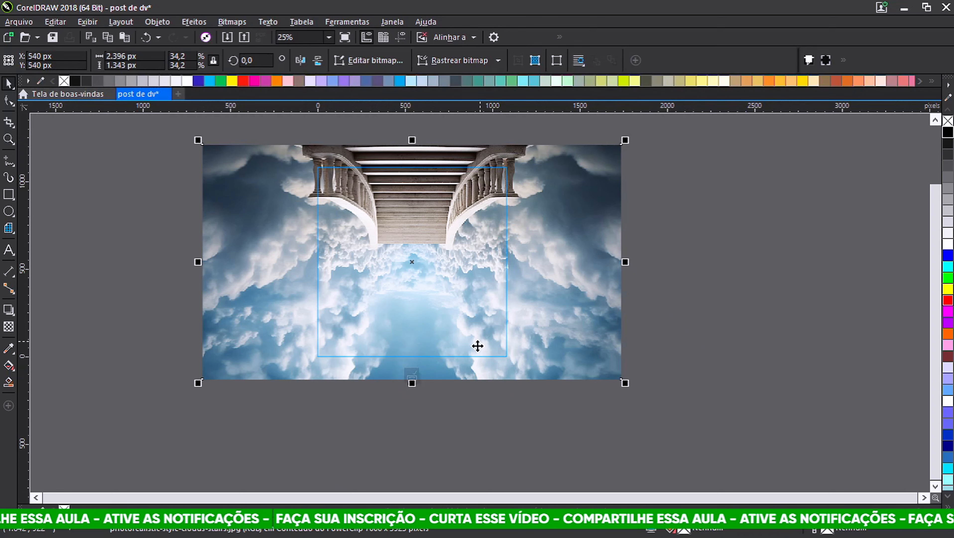
- Move the mirrored image straight up so its bottom edge snaps to the page's bottom edge, at Y 671 px
drag(433, 379, 435, 356)
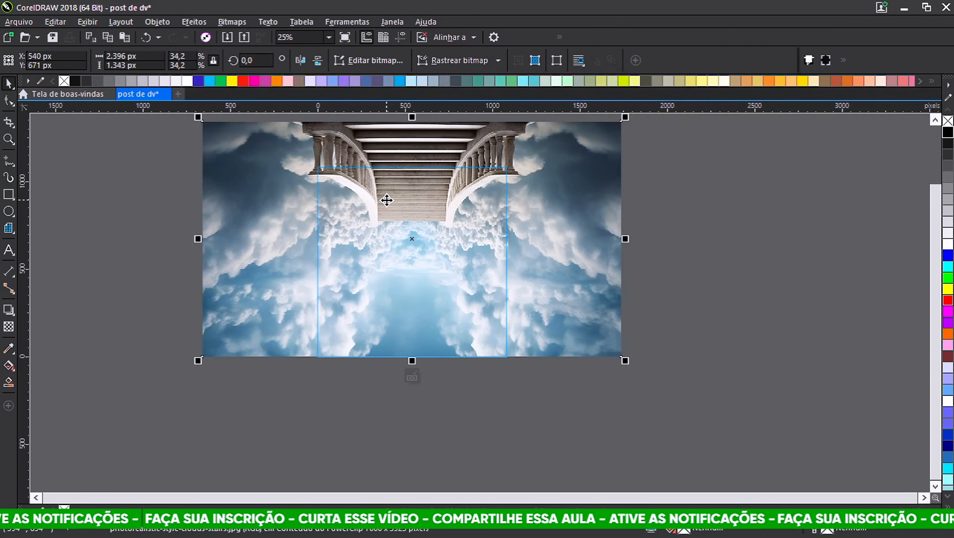
scroll(386, 200, up, 1)
scroll(286, 199, down, 3)
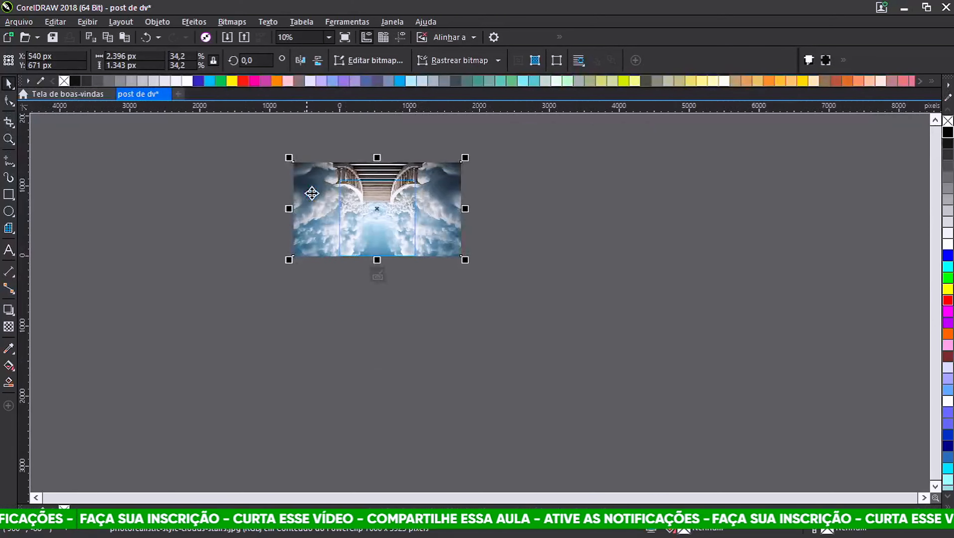
scroll(320, 194, up, 2)
scroll(398, 207, down, 1)
- Try the image shifted partly off the page's left side, and snap it back centred on the page's bottom edge
drag(620, 195, 391, 202)
drag(449, 181, 432, 177)
scroll(432, 177, up, 1)
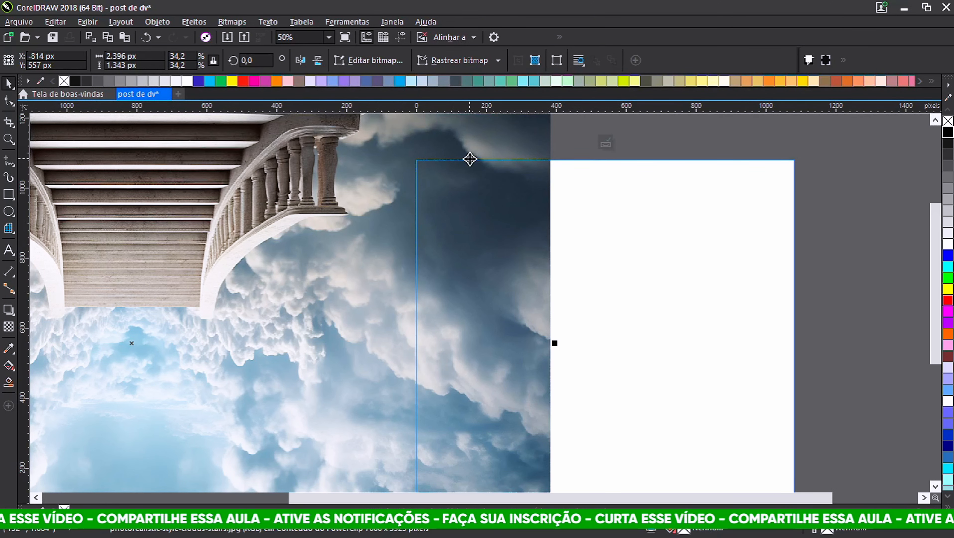
scroll(470, 159, down, 1)
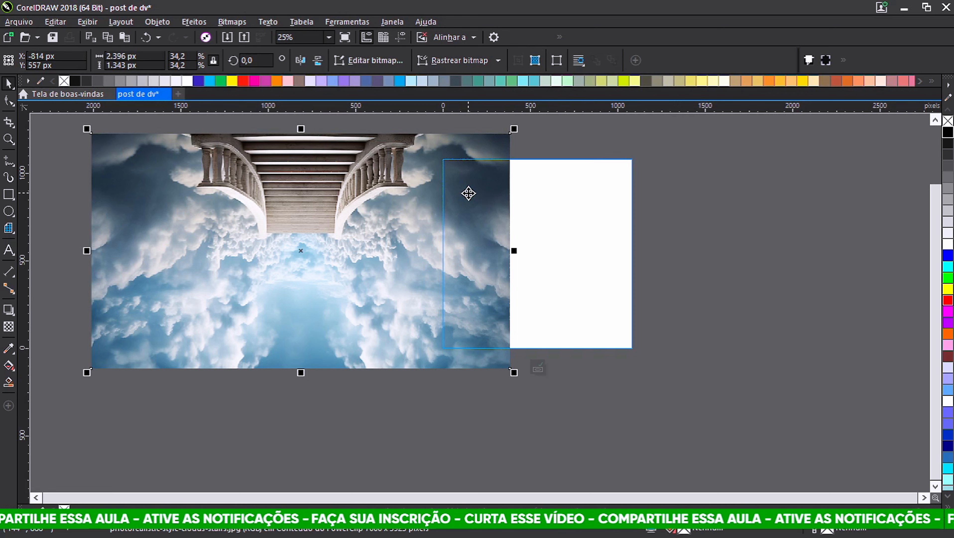
drag(468, 193, 705, 197)
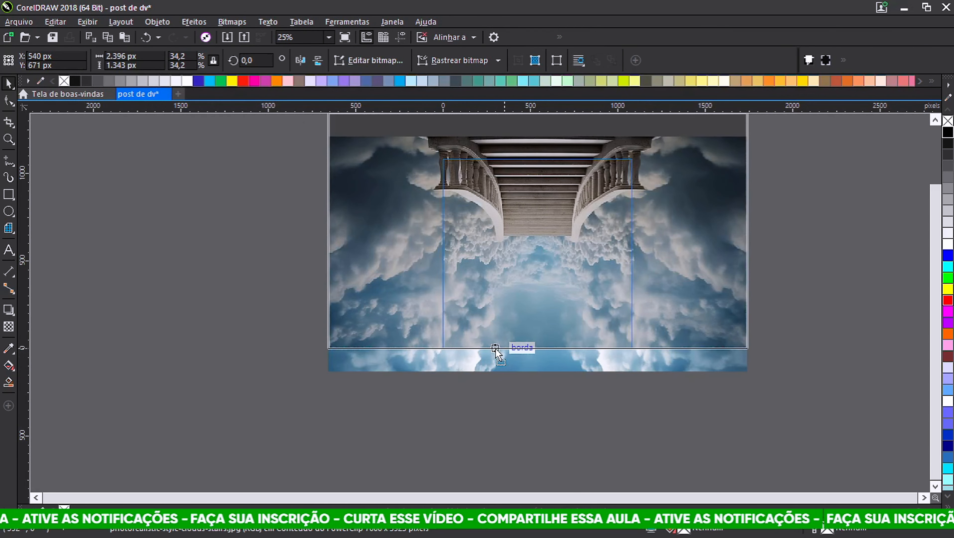
scroll(539, 164, up, 1)
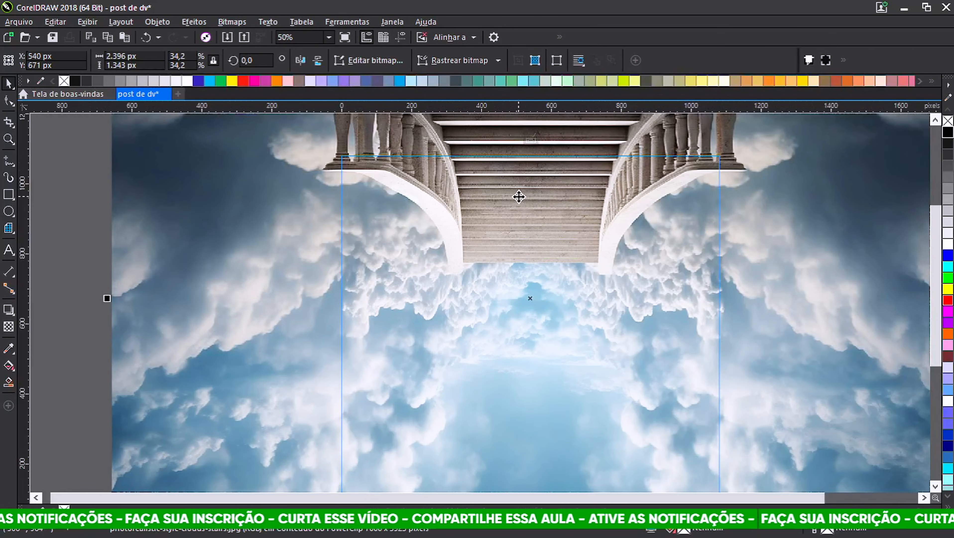
scroll(515, 200, down, 1)
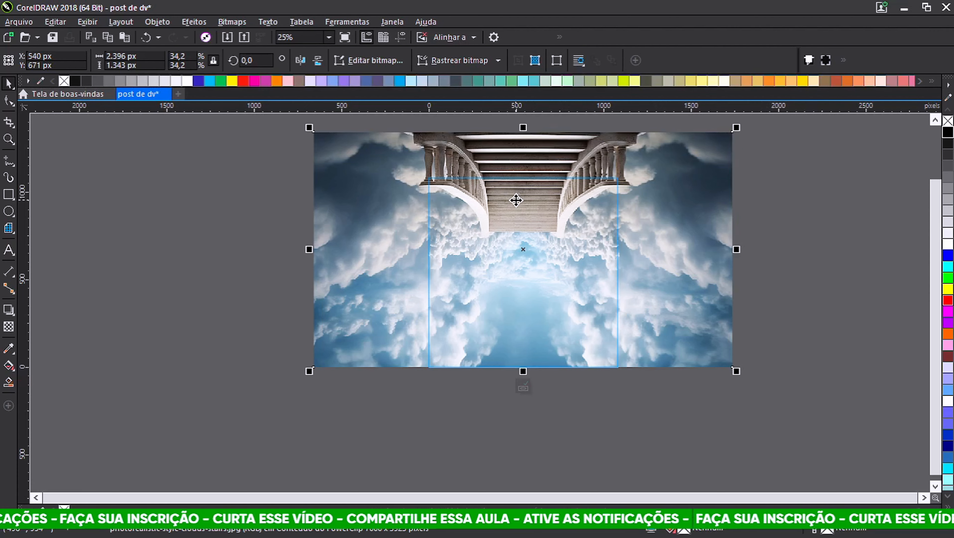
scroll(516, 199, up, 1)
scroll(464, 227, down, 1)
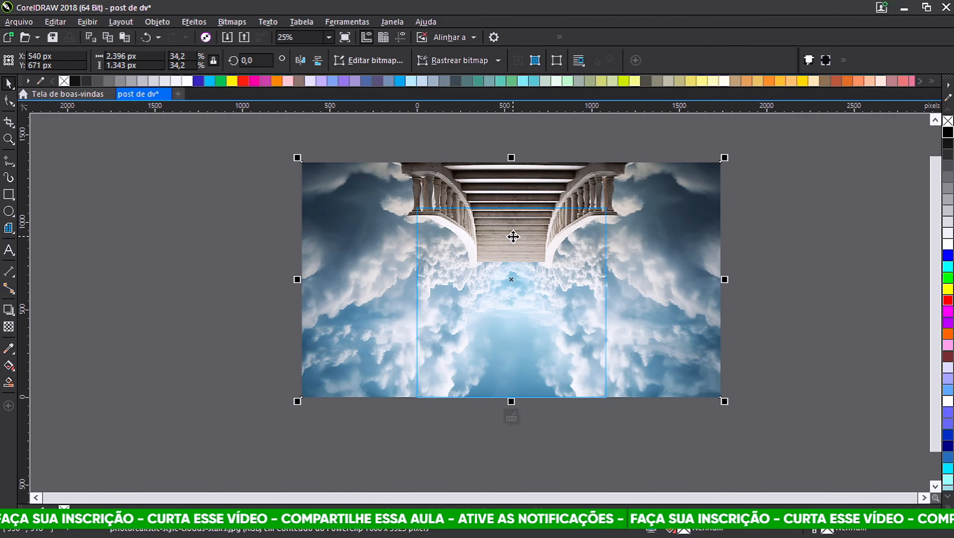
scroll(510, 241, up, 1)
scroll(510, 242, down, 1)
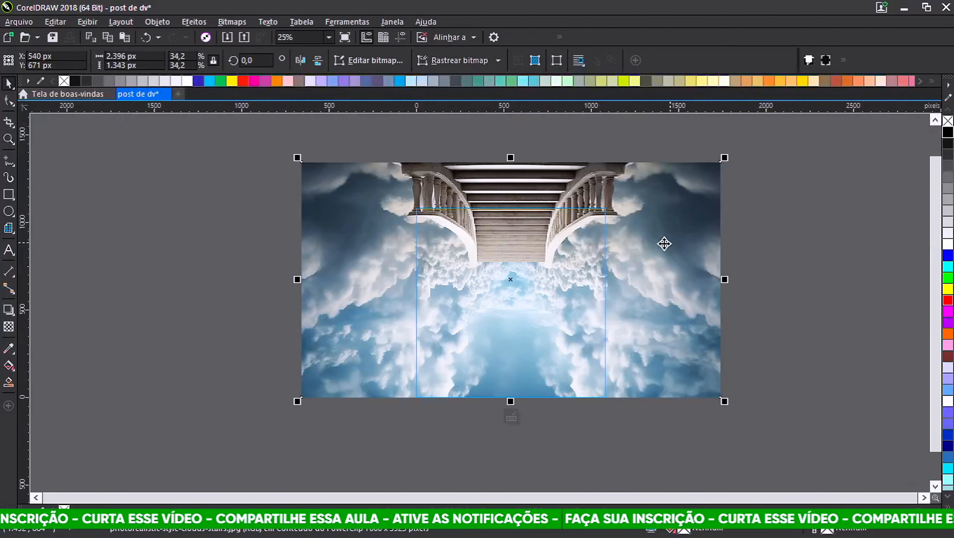
- Apply a Gaussian blur with a 20-pixel radius to the mirrored clouds-and-stairs image, previewing it before accepting
scroll(628, 248, up, 1)
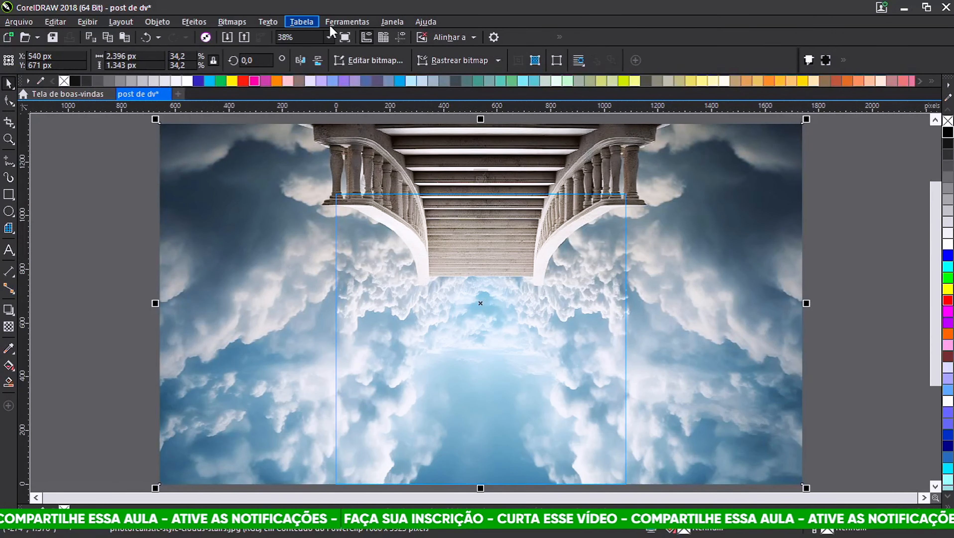
click(233, 23)
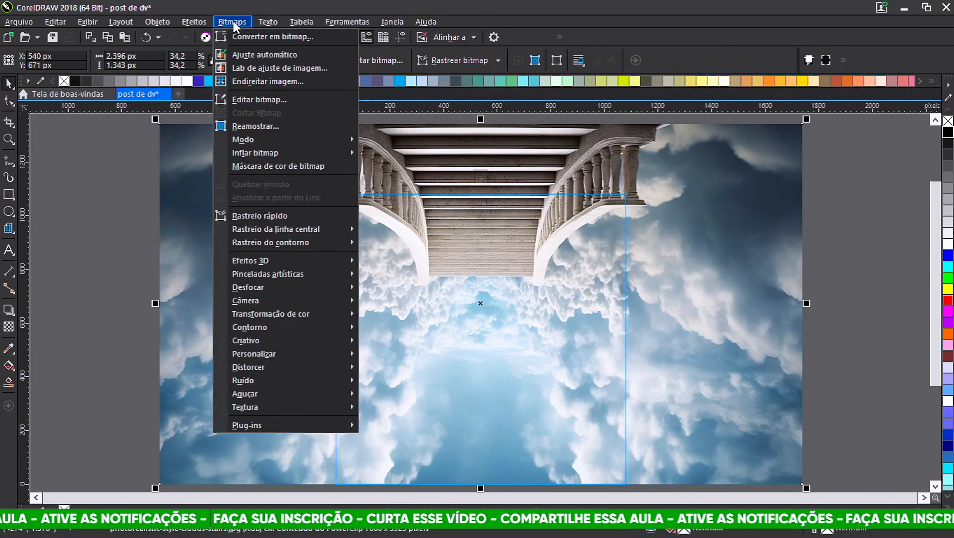
mouse_move(251, 288)
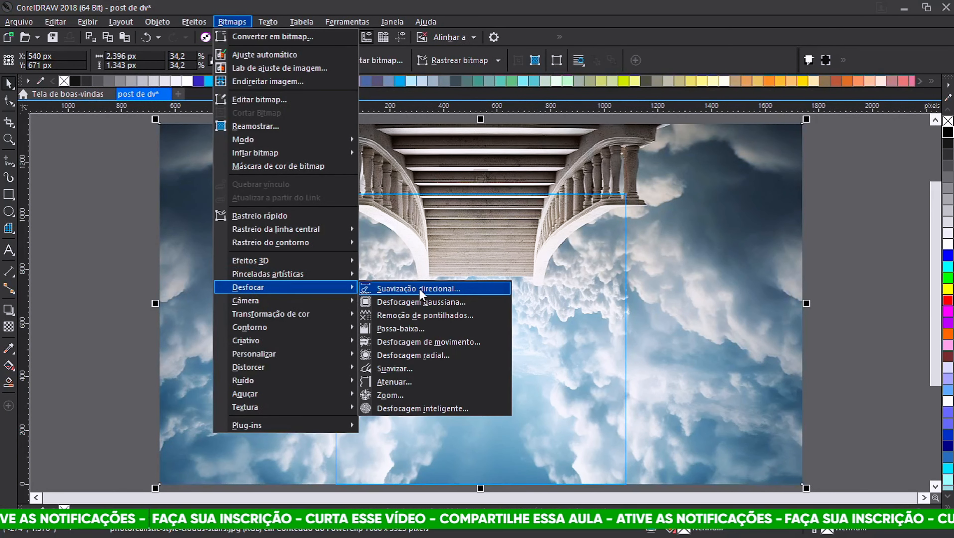
click(429, 305)
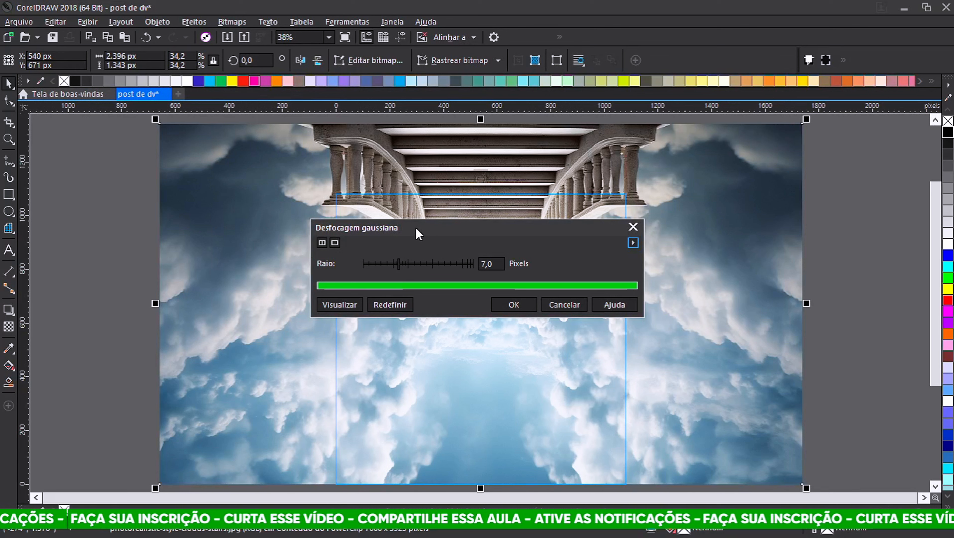
drag(411, 226, 686, 171)
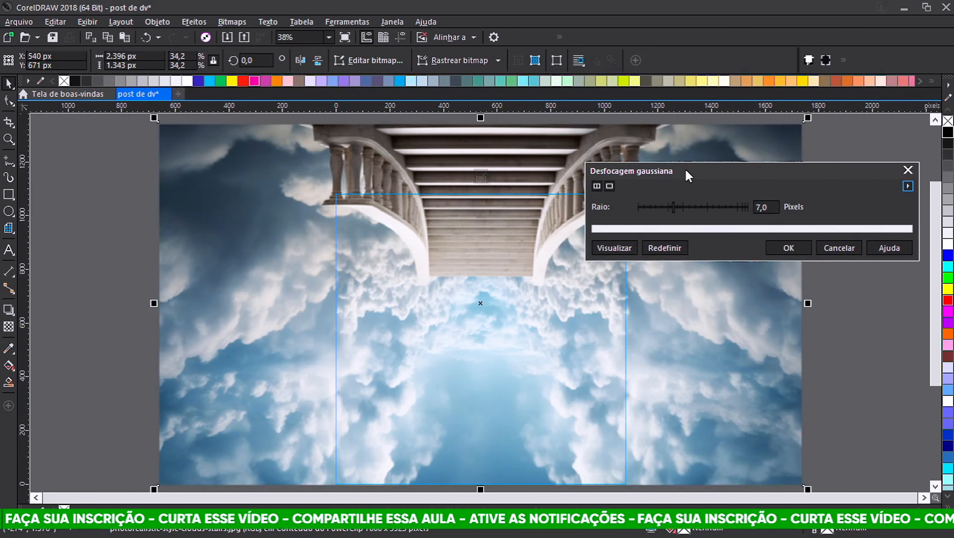
click(749, 206)
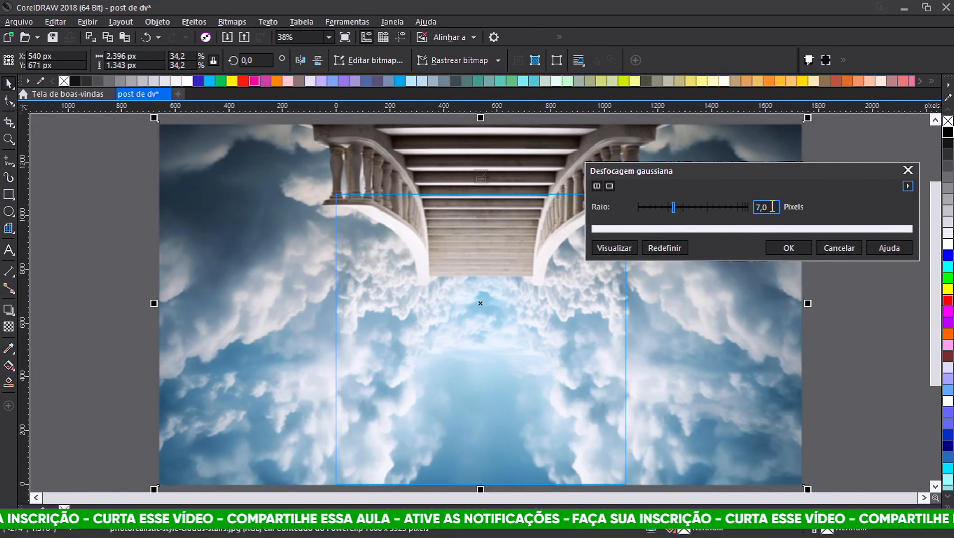
text(2)
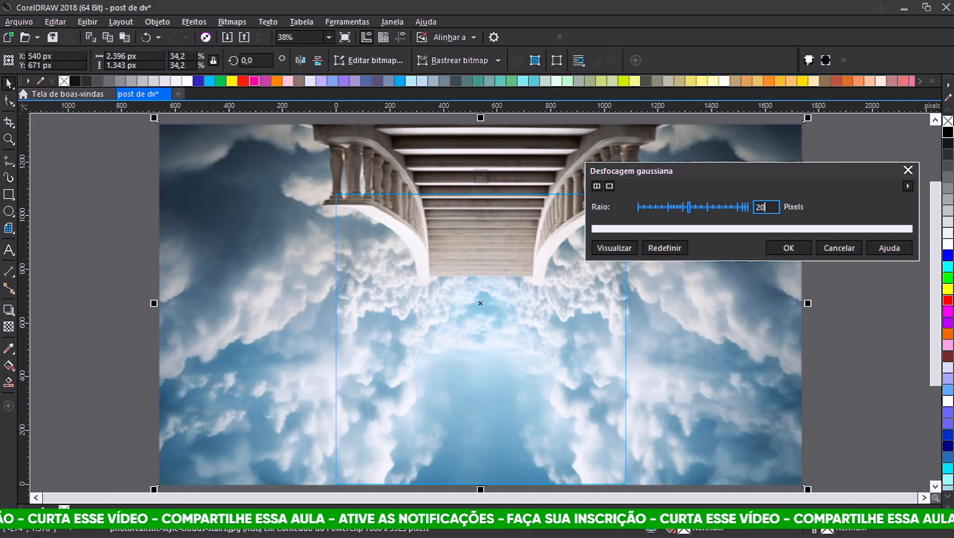
text(0)
click(613, 251)
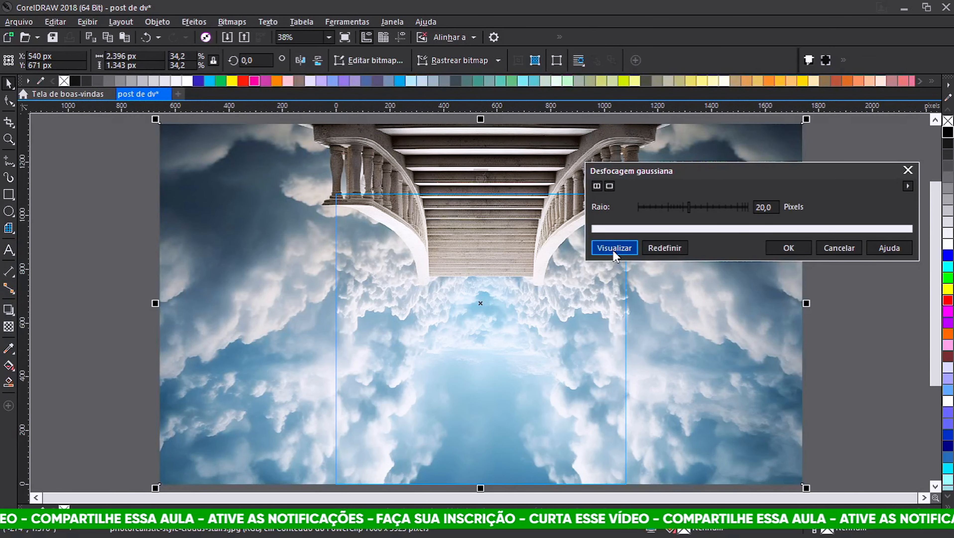
click(613, 250)
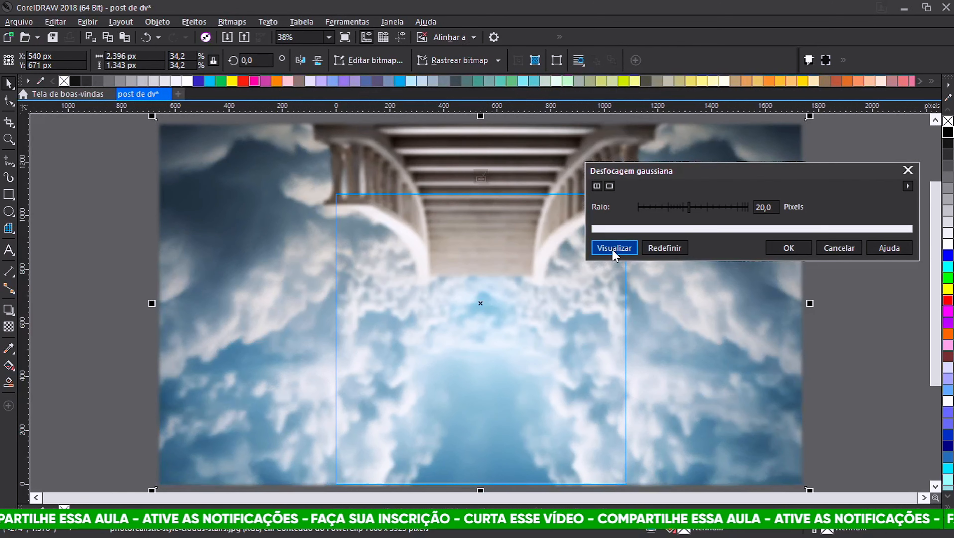
click(789, 248)
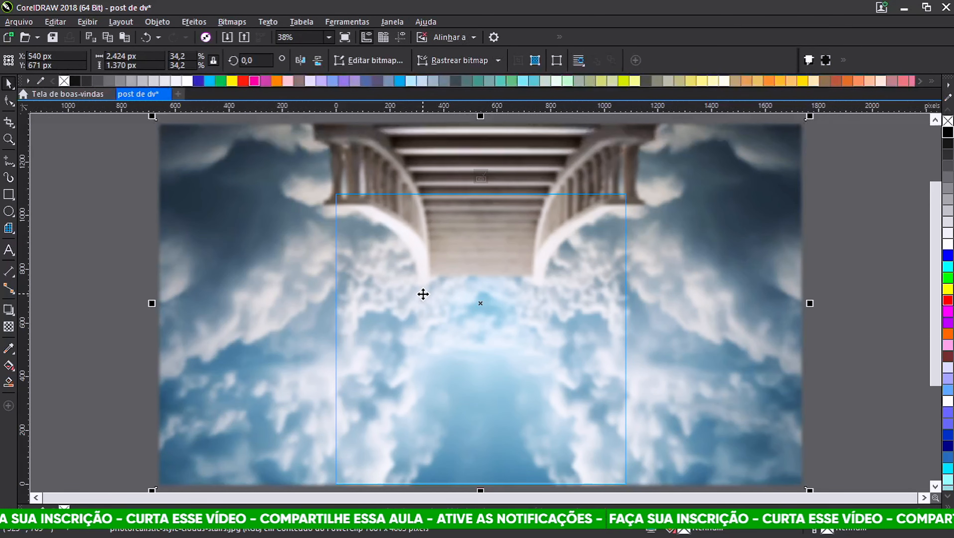
- Import the mulher-emocional singer image from Área de Trabalho and scale it to about 1699 × 1132 px at X 534, Y 508 px
key(ctrl+i)
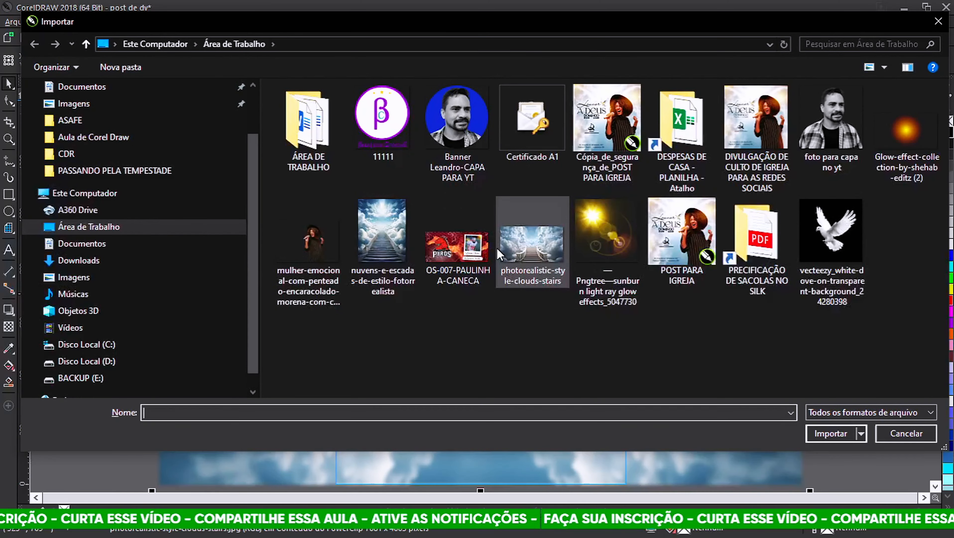
double_click(332, 260)
key(Return)
scroll(500, 253, up, 1)
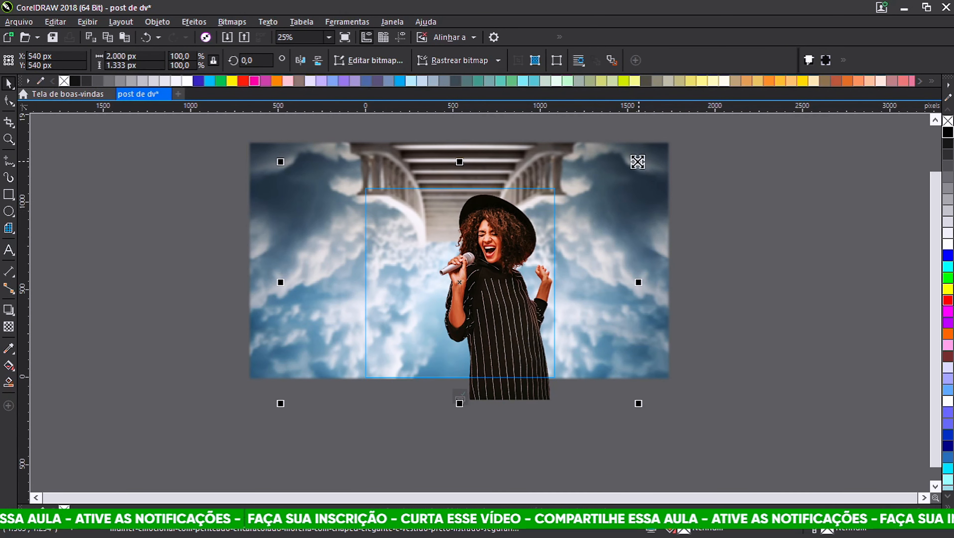
drag(638, 161, 616, 193)
drag(478, 309, 501, 296)
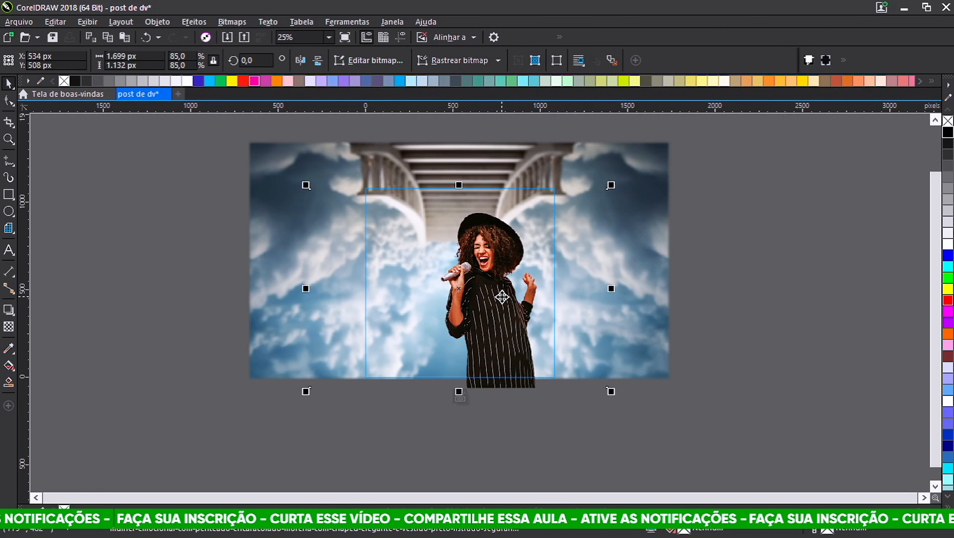
- Show the guidelines and shift the singer to about X 560, Y 494 px, judging her face against the upper grid intersection
click(400, 37)
scroll(463, 264, up, 1)
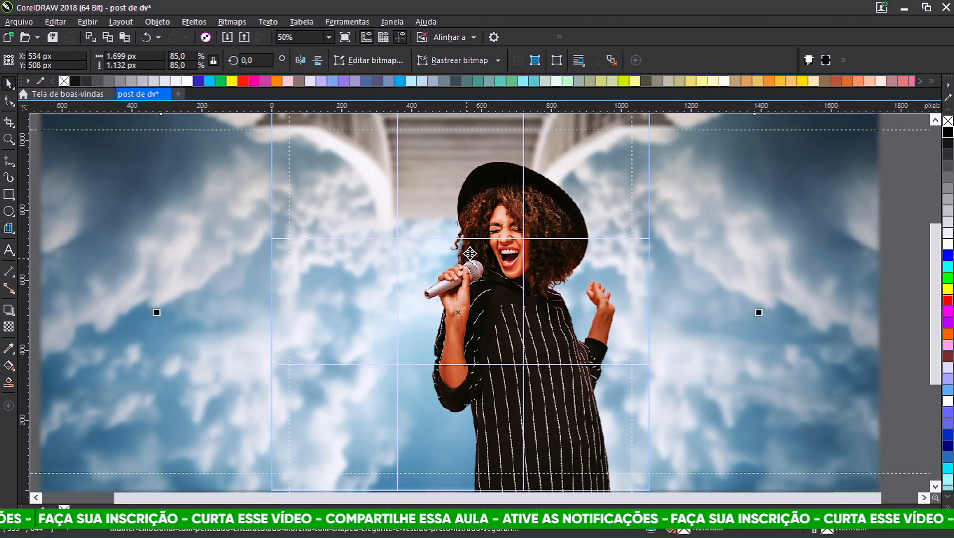
scroll(470, 252, down, 1)
scroll(516, 230, up, 1)
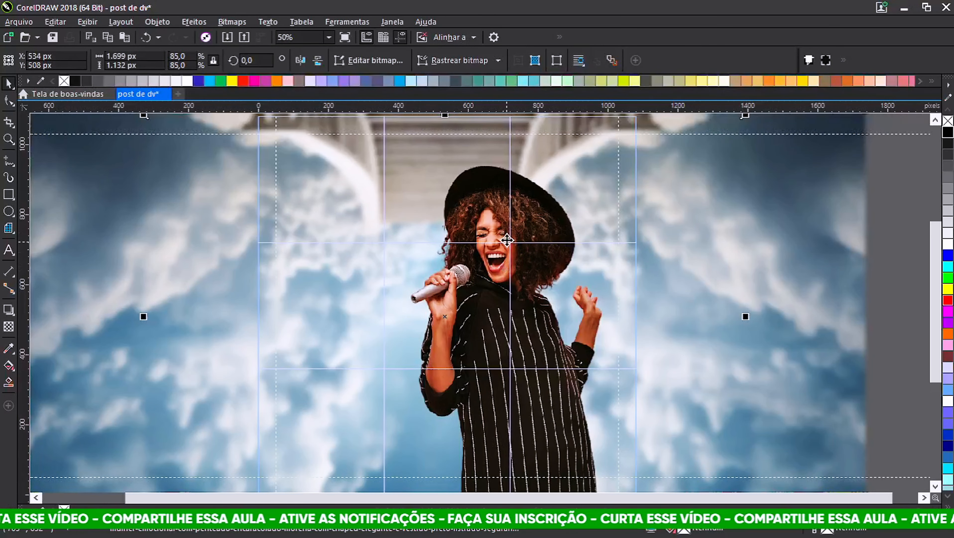
scroll(503, 260, down, 1)
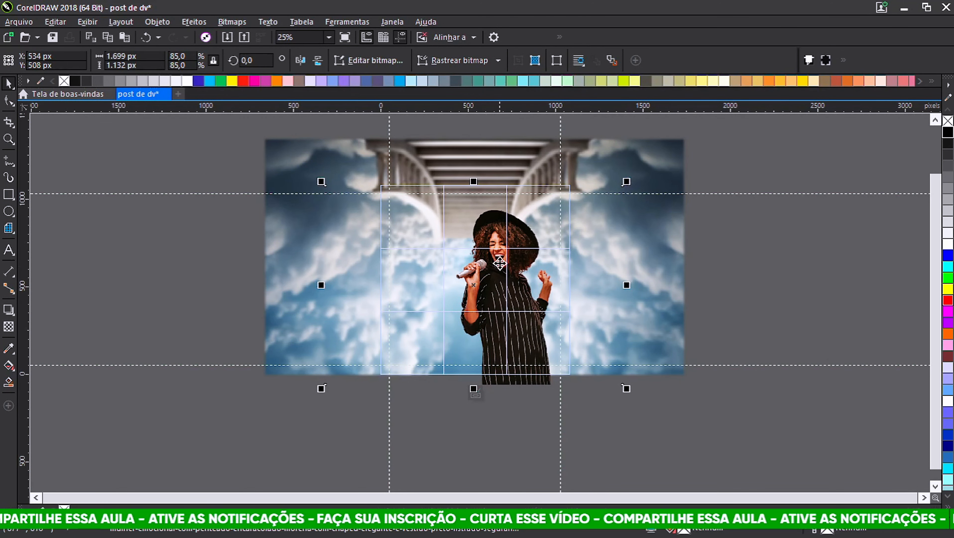
scroll(506, 232, up, 1)
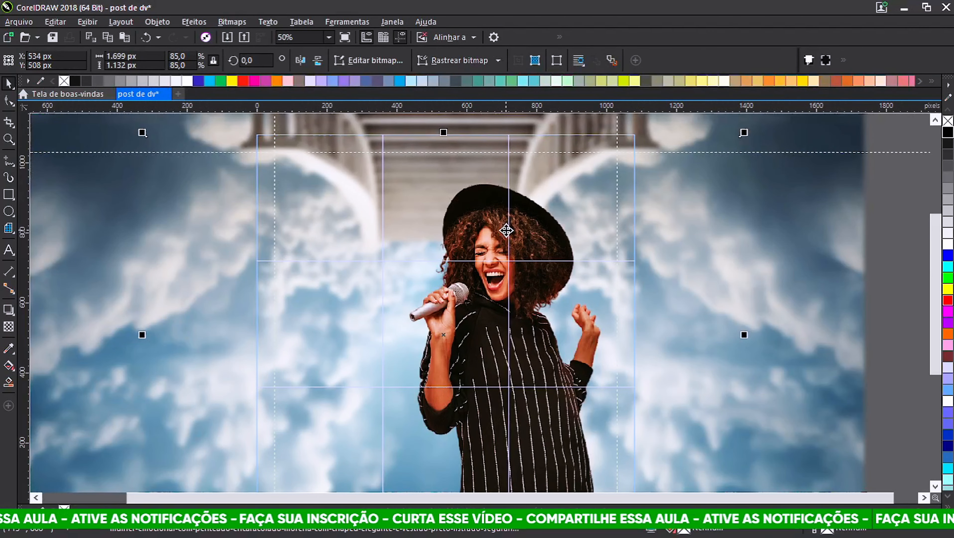
scroll(506, 231, down, 1)
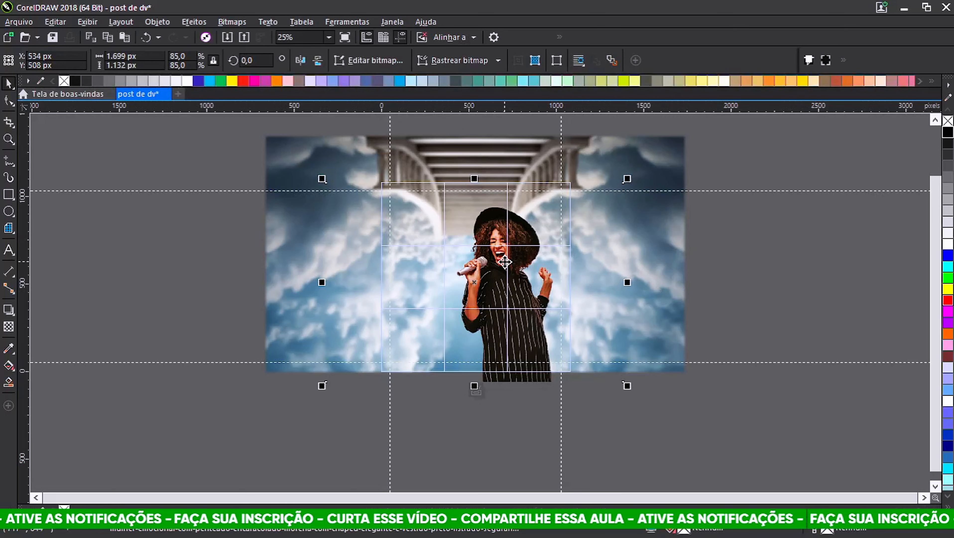
scroll(505, 250, up, 1)
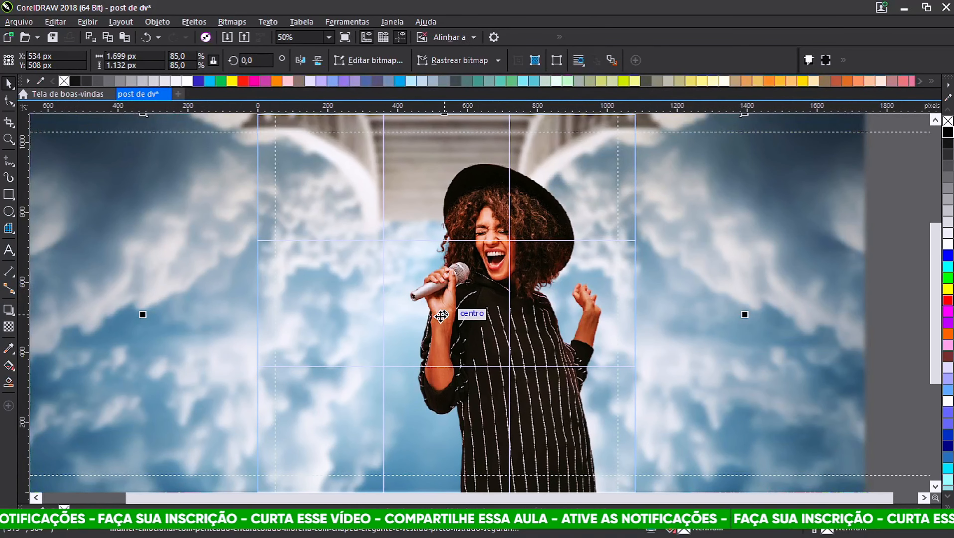
drag(445, 316, 456, 322)
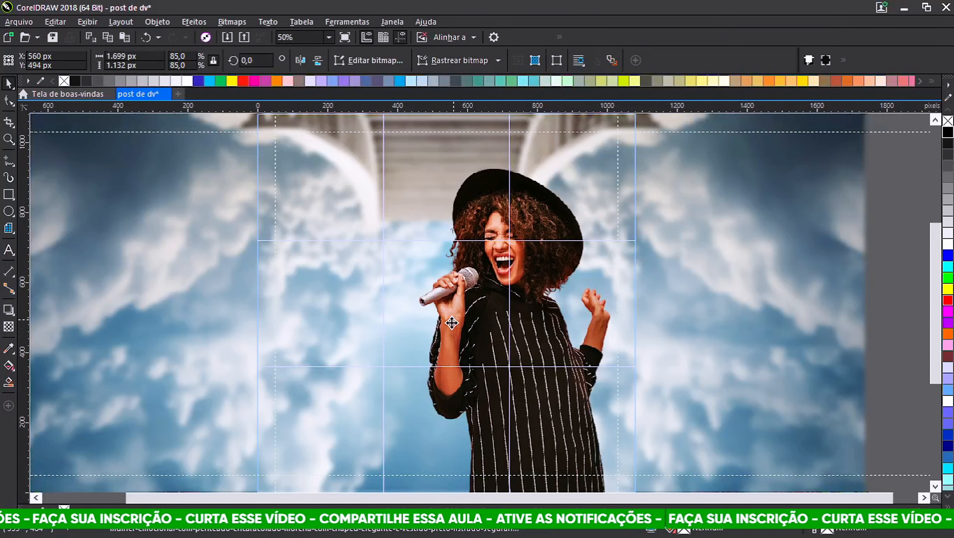
scroll(470, 276, down, 1)
- Try the singer enlarged to about 2011 × 1340 px, with her face on the upper grid intersection at X 557, Y 434 px
drag(614, 196, 670, 158)
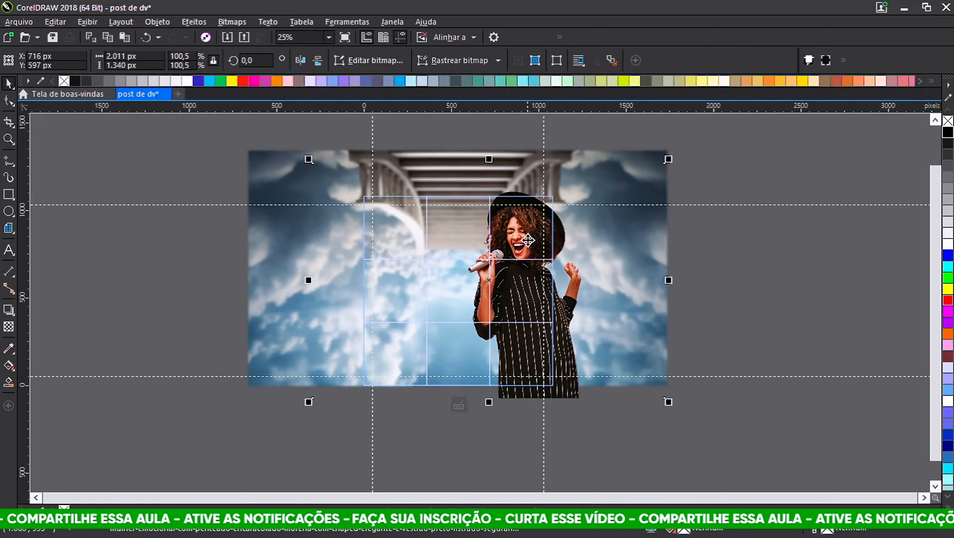
mouse_move(482, 293)
mouse_down()
mouse_move(451, 319)
mouse_move(482, 296)
mouse_up()
scroll(477, 291, up, 1)
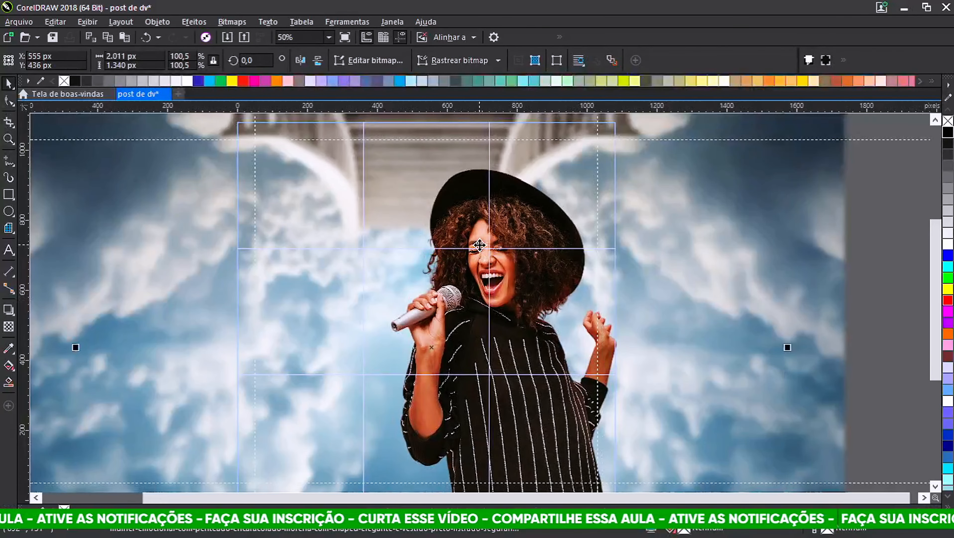
scroll(480, 244, up, 1)
drag(478, 236, 520, 282)
scroll(482, 240, up, 1)
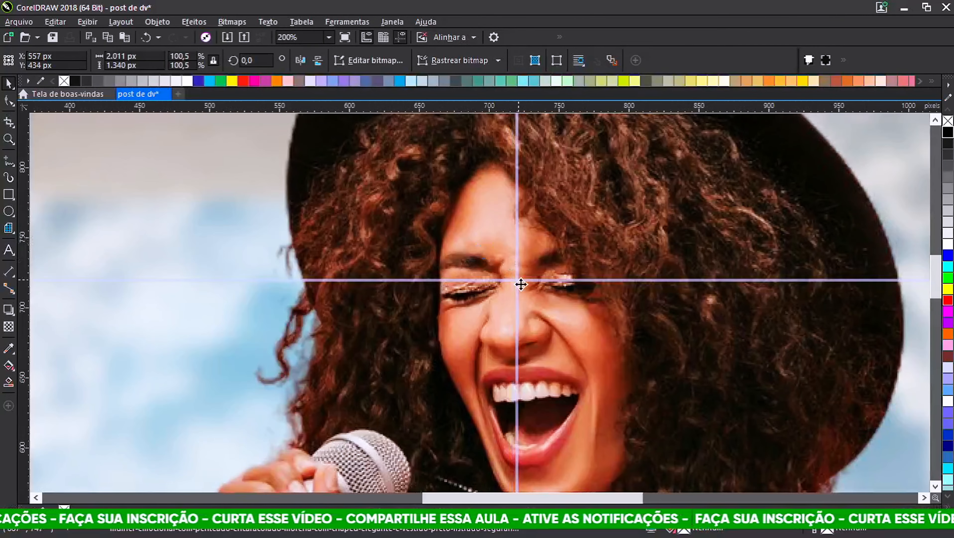
scroll(508, 282, down, 3)
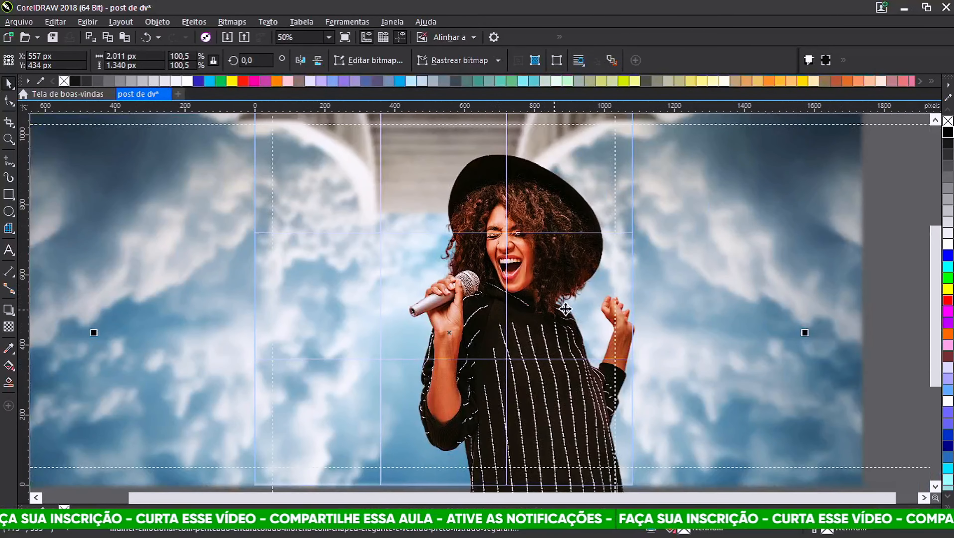
- Scale the singer to about 1815 × 1210 px and place her at X 569, Y 458 px, keeping her face near the upper grid intersection
scroll(641, 272, up, 1)
scroll(641, 273, down, 1)
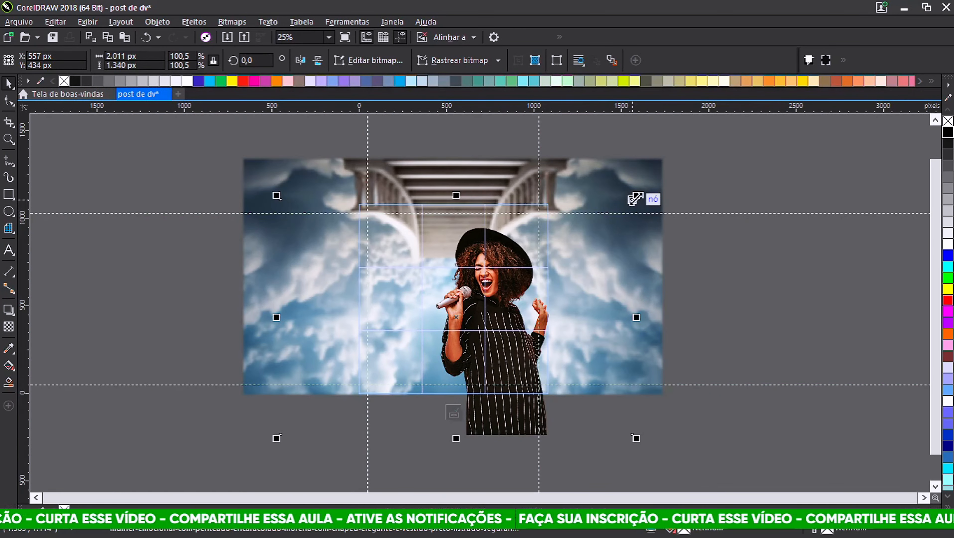
drag(635, 198, 618, 203)
scroll(481, 141, up, 1)
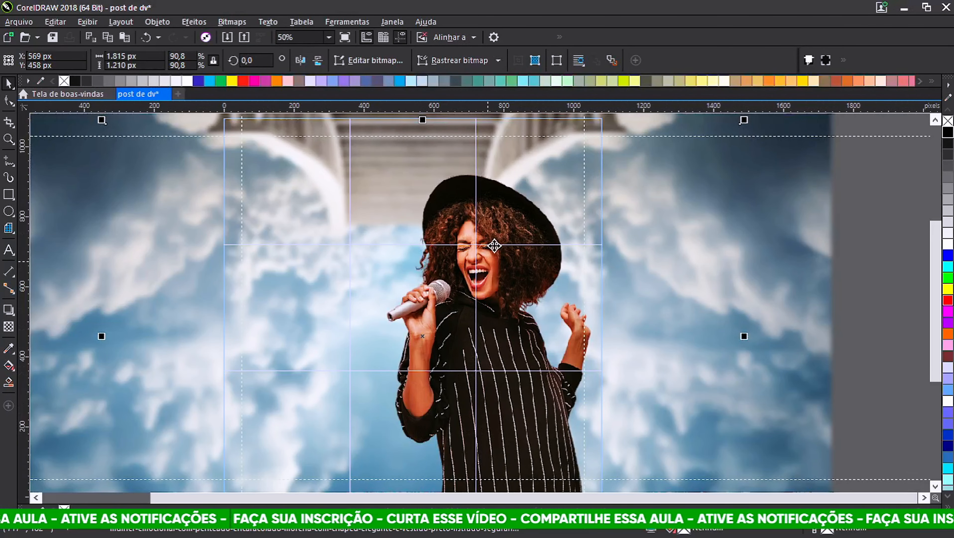
scroll(499, 240, down, 1)
scroll(487, 262, up, 1)
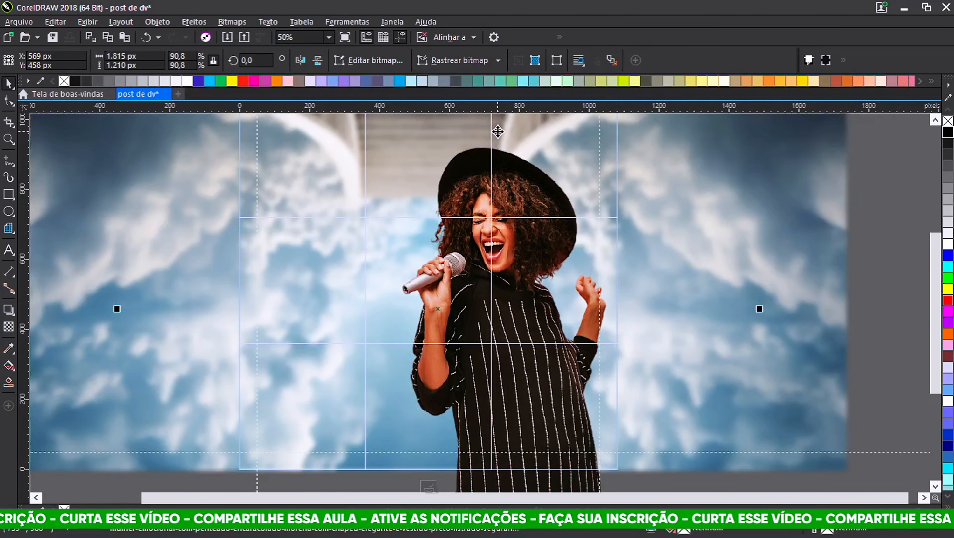
scroll(490, 276, down, 1)
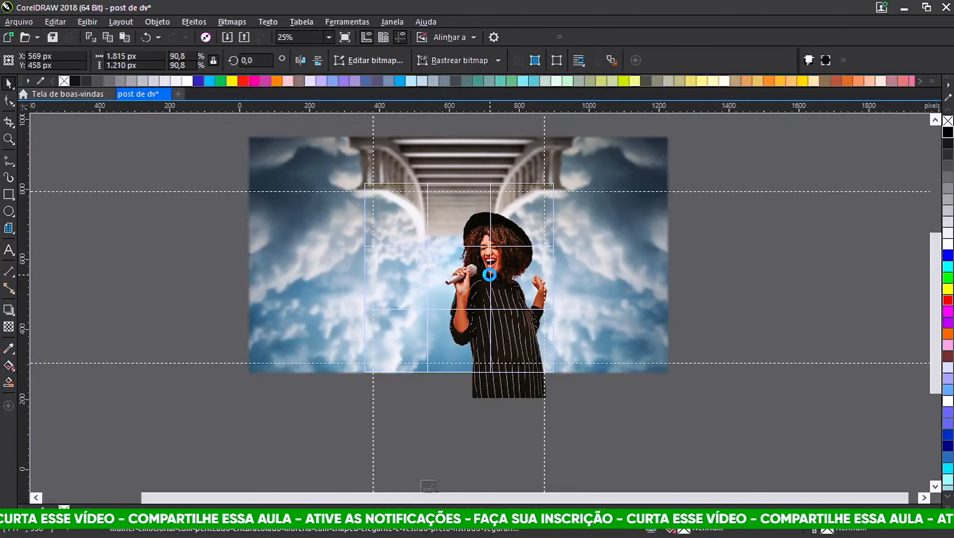
scroll(489, 275, up, 1)
- Hide the guidelines and reselect the singer image, reviewing her placement and face against the blurred background
click(401, 37)
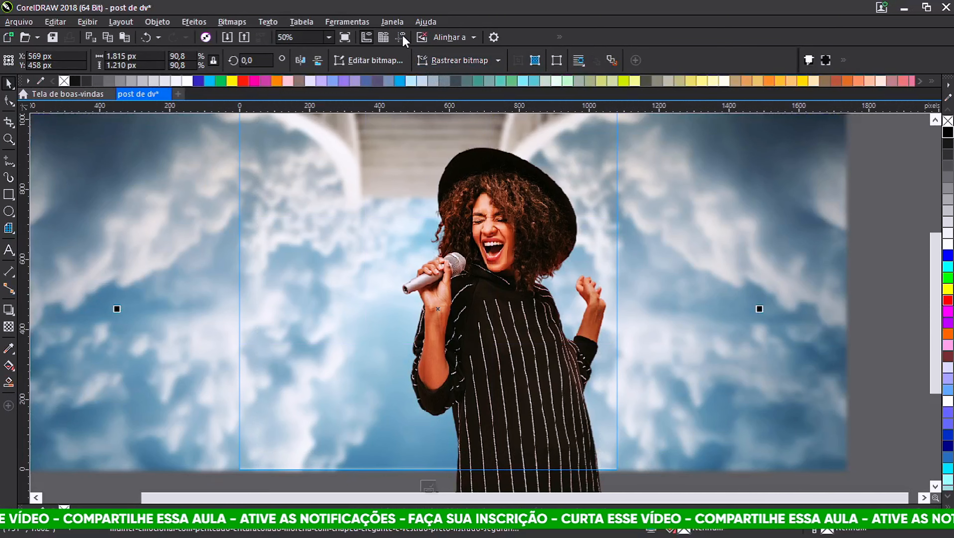
scroll(509, 242, down, 1)
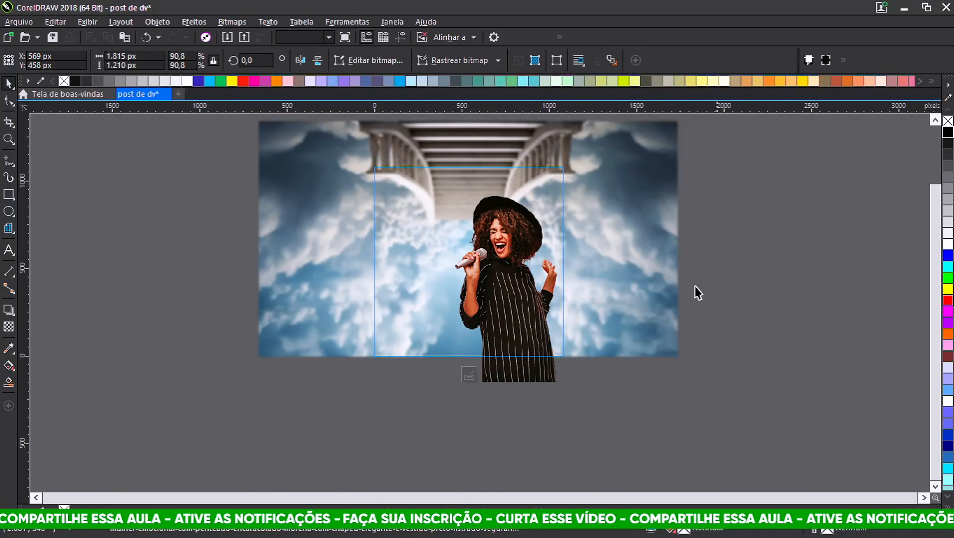
click(697, 293)
scroll(496, 245, up, 1)
click(501, 245)
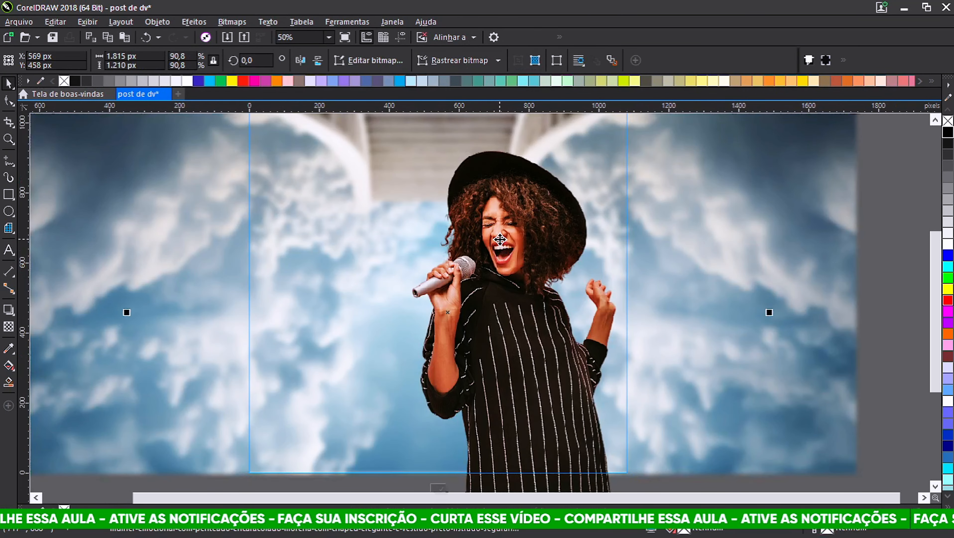
scroll(501, 245, down, 1)
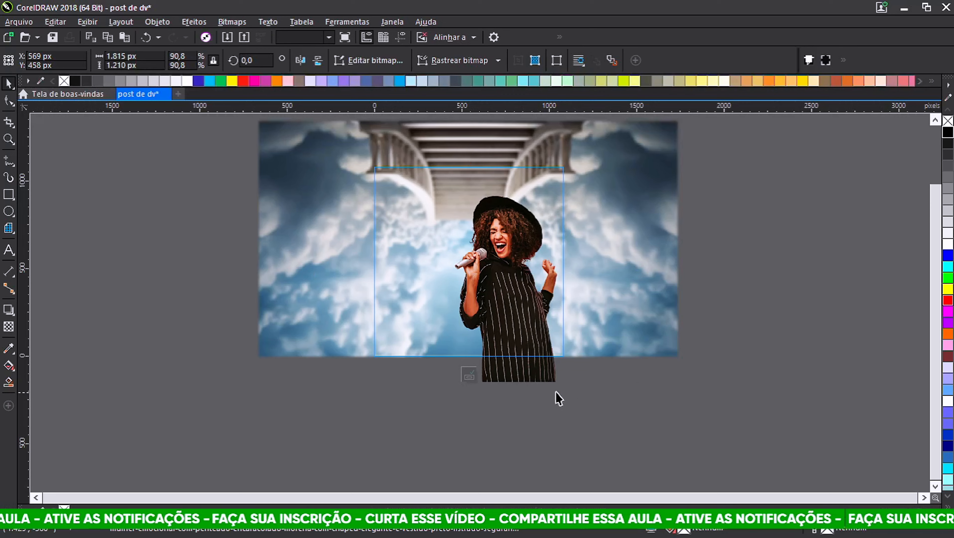
click(538, 386)
click(523, 249)
scroll(524, 249, up, 1)
scroll(459, 211, up, 1)
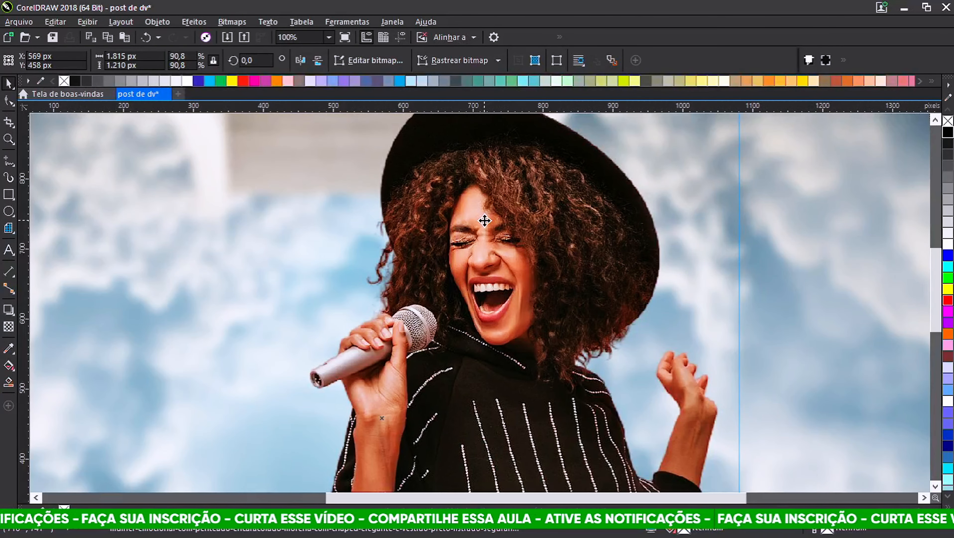
scroll(488, 228, down, 1)
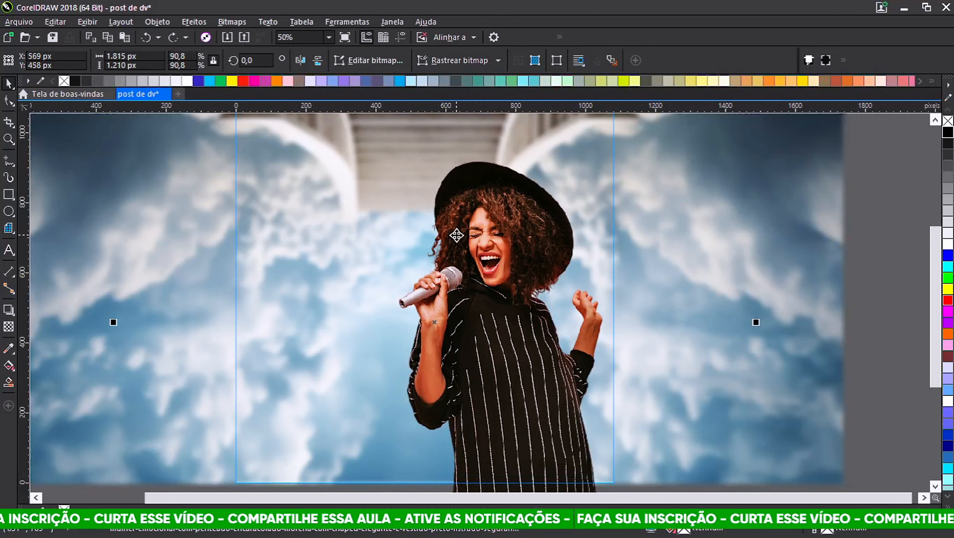
scroll(518, 218, up, 1)
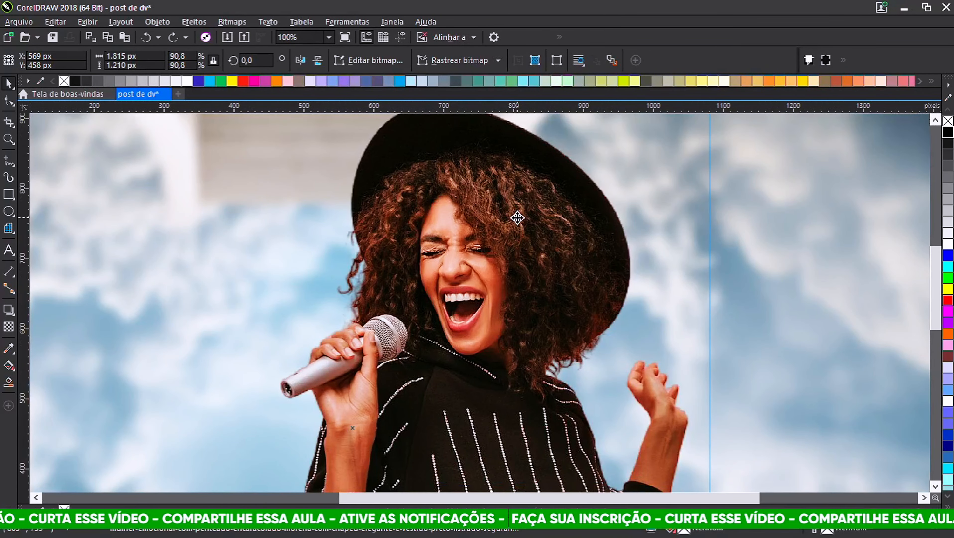
- Open the Tone Curve adjustment for the singer and pull the RGB curve's midpoint down to X 136, Y 119
drag(517, 218, 490, 262)
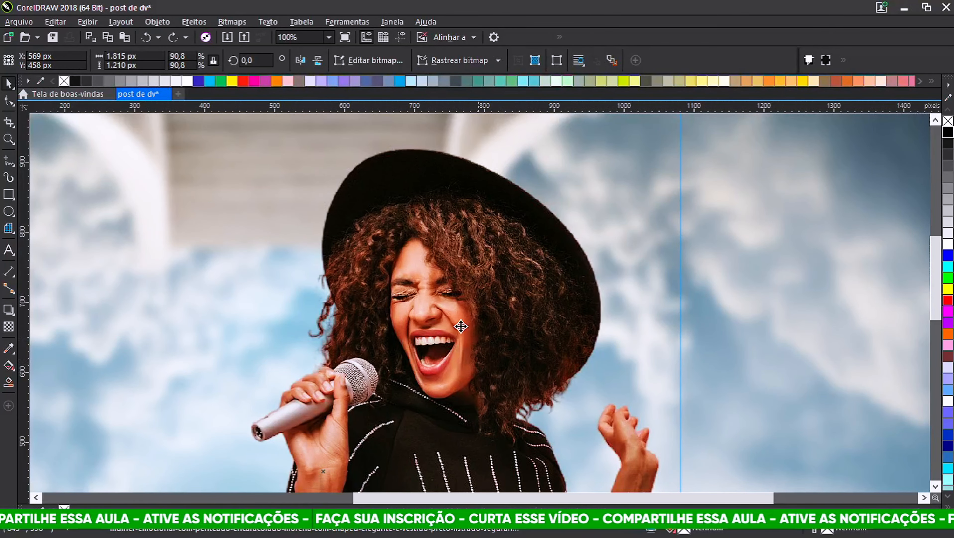
click(194, 23)
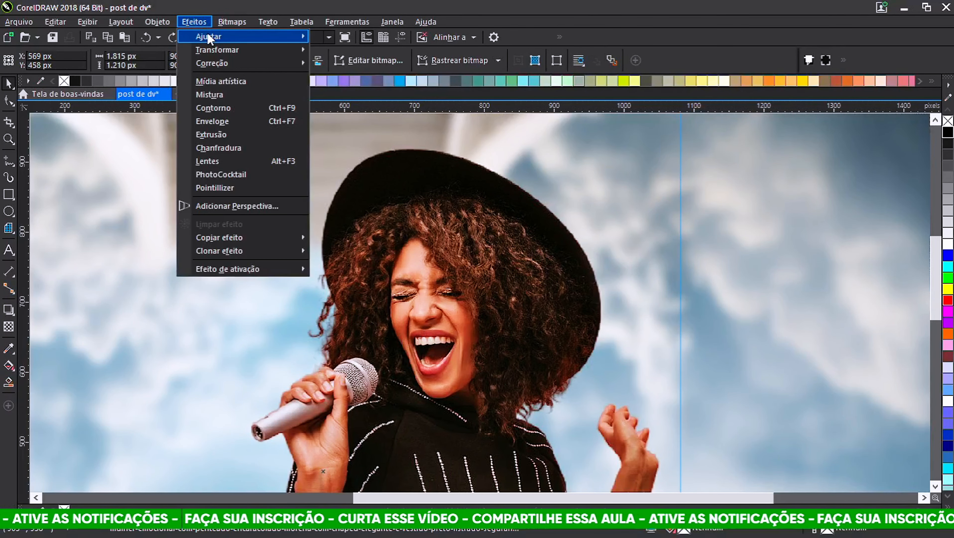
mouse_move(208, 36)
click(354, 87)
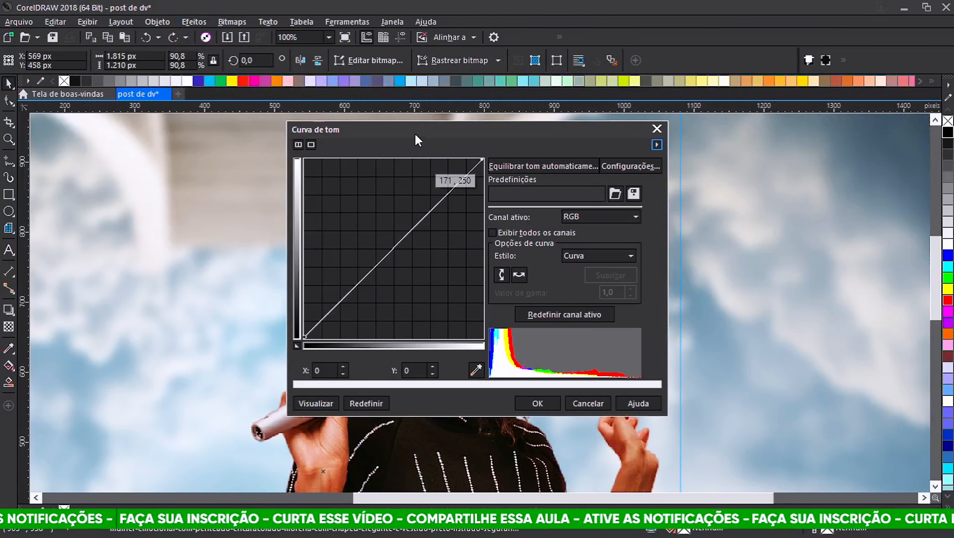
drag(415, 133, 743, 141)
drag(527, 241, 398, 215)
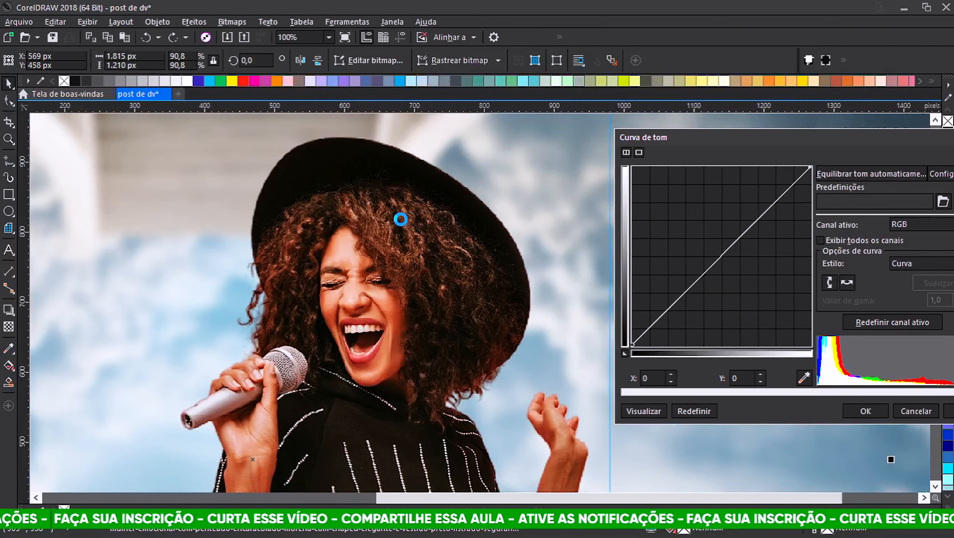
drag(741, 152, 681, 146)
click(664, 261)
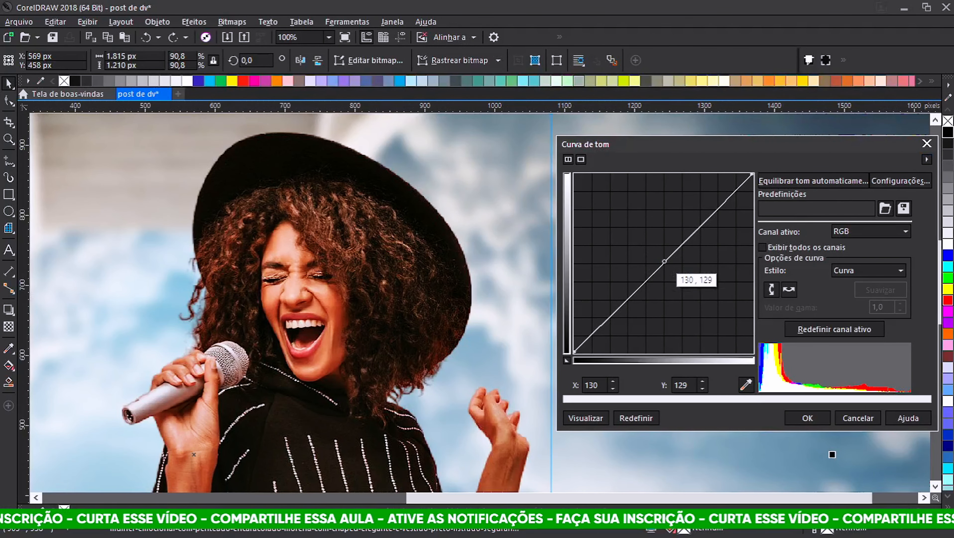
mouse_move(664, 261)
mouse_down()
mouse_move(652, 243)
mouse_move(677, 293)
mouse_move(654, 271)
mouse_move(658, 255)
mouse_move(665, 260)
mouse_up()
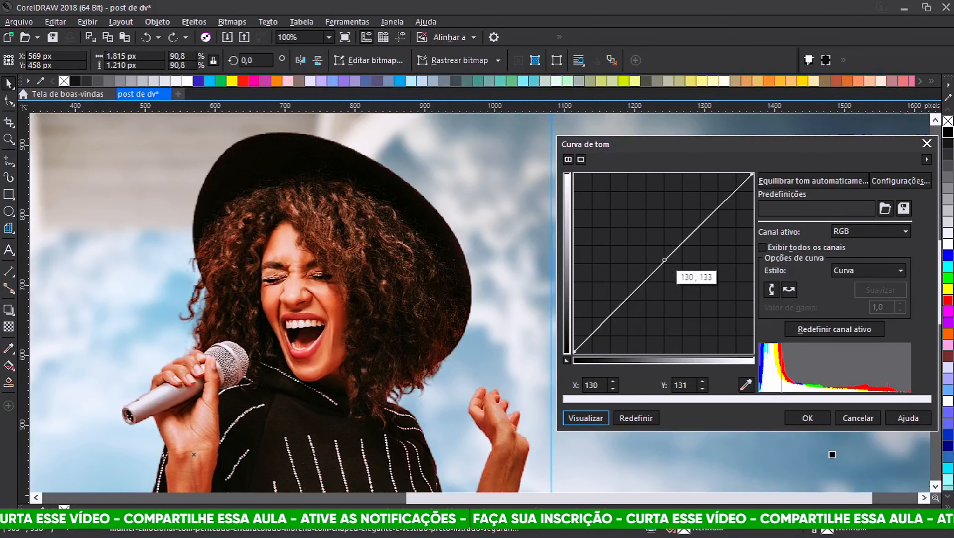
drag(664, 260, 668, 268)
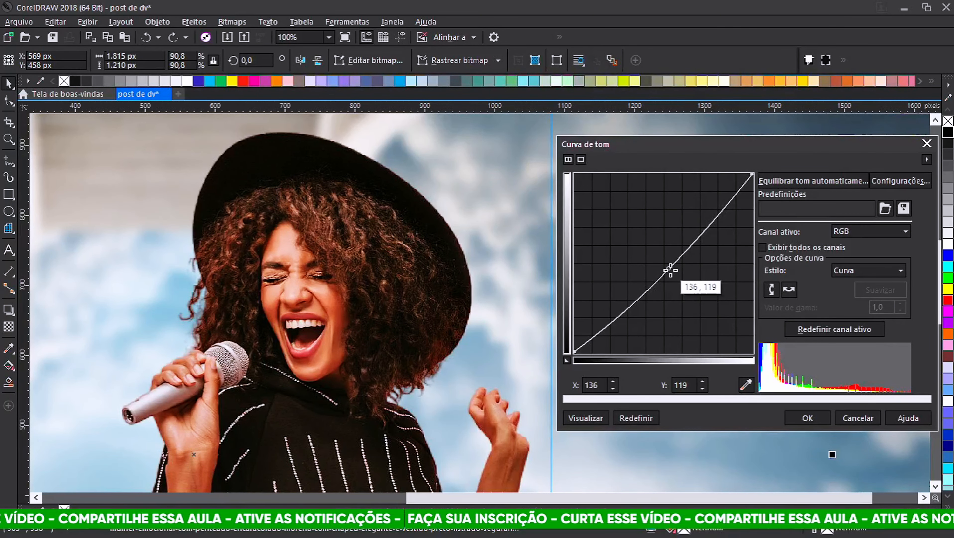
- Preview the tone curve on the singer repeatedly and apply the adjustment
click(585, 419)
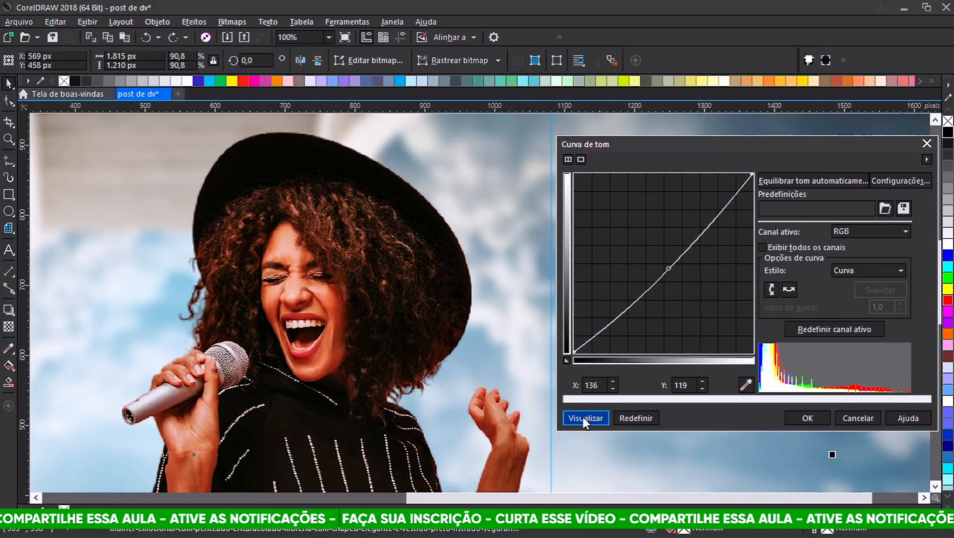
click(585, 419)
click(585, 419)
click(584, 418)
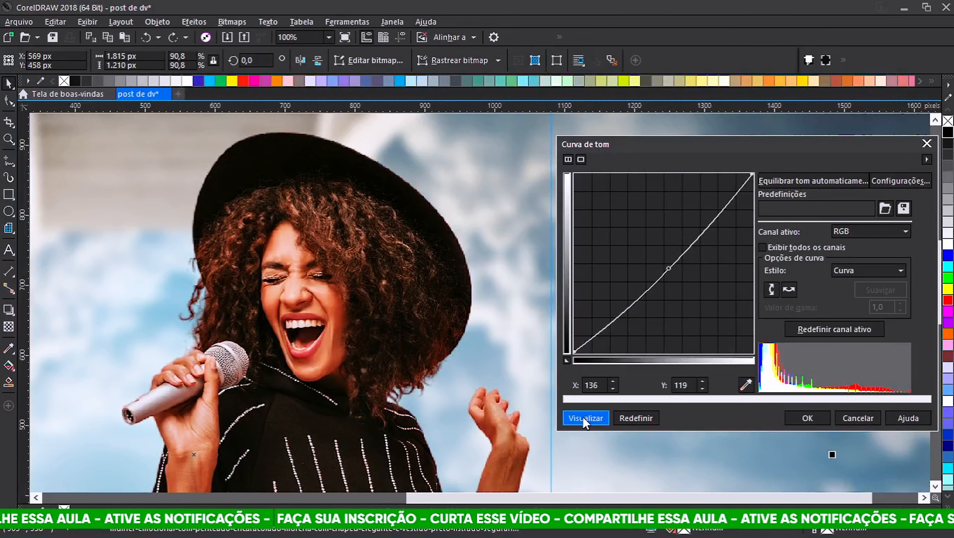
click(584, 419)
click(585, 419)
click(584, 419)
click(584, 419)
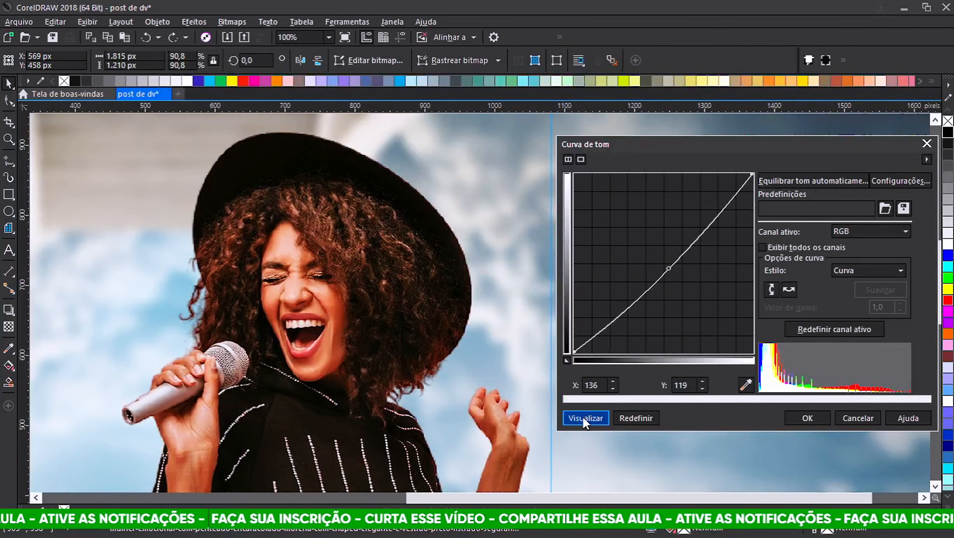
click(584, 418)
click(807, 418)
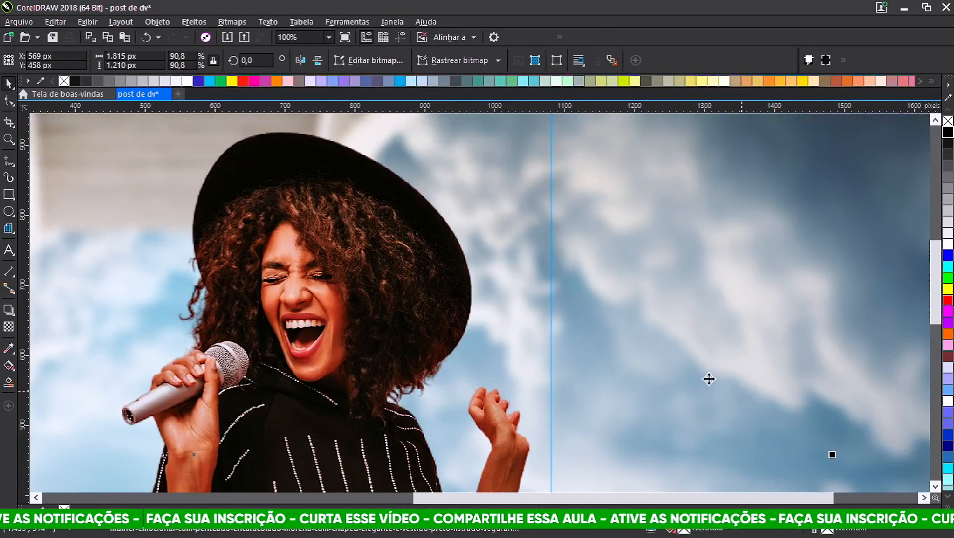
- Switch the drawing's view mode from Pixels to Enhanced (Aperfeiçoado)
scroll(458, 260, down, 2)
scroll(458, 260, down, 1)
scroll(436, 285, up, 4)
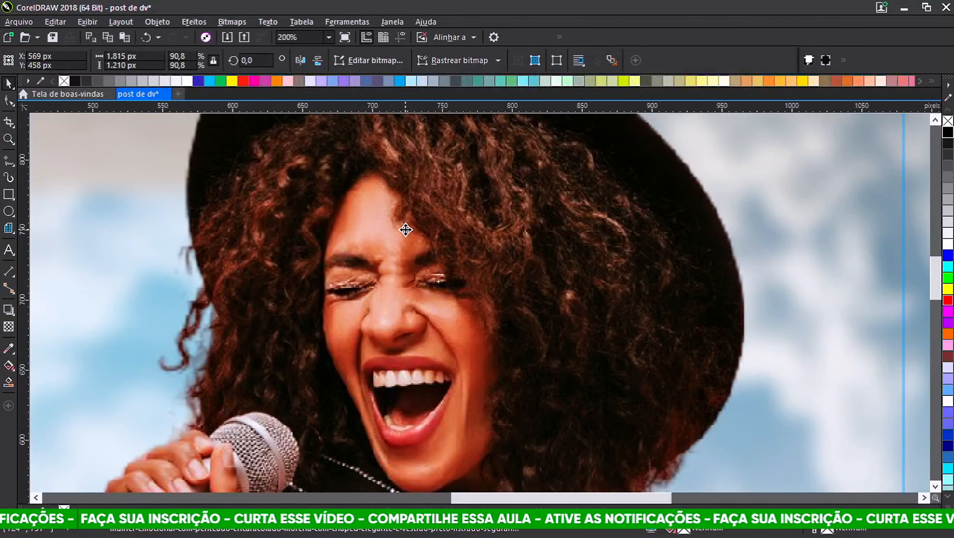
click(88, 24)
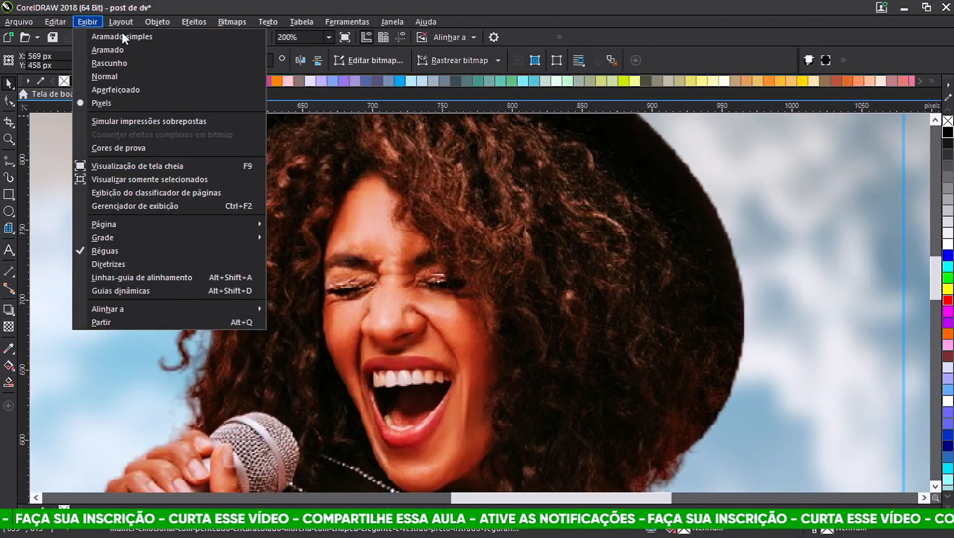
click(333, 22)
scroll(480, 292, down, 2)
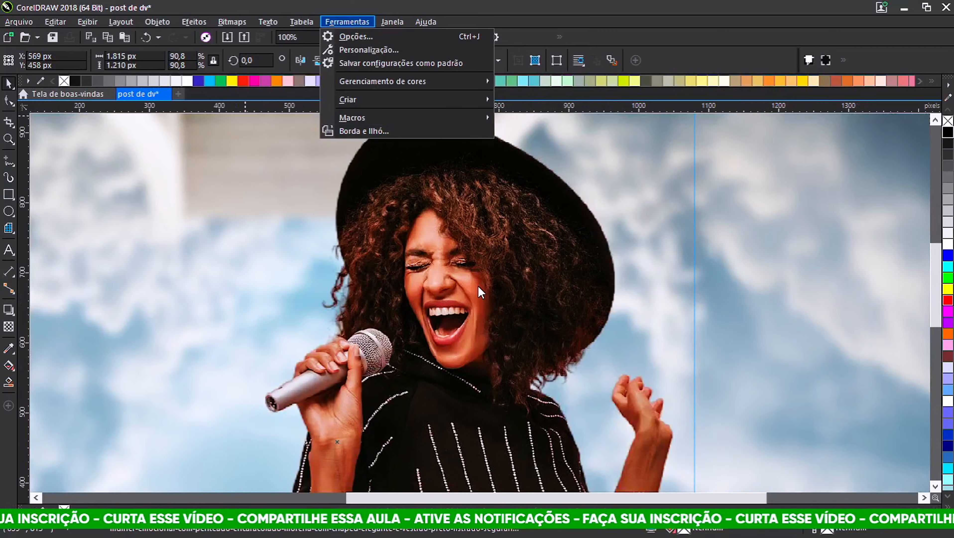
scroll(475, 272, up, 6)
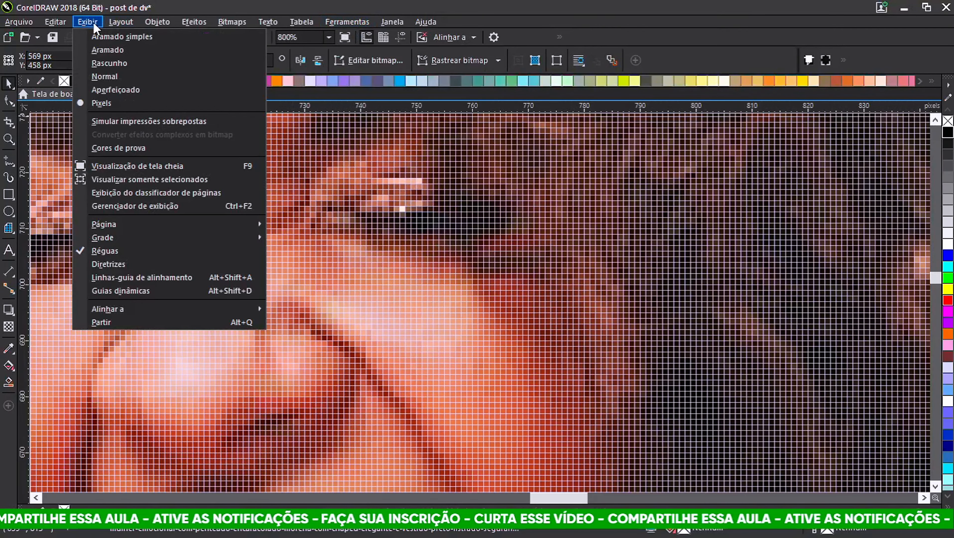
click(93, 23)
click(93, 22)
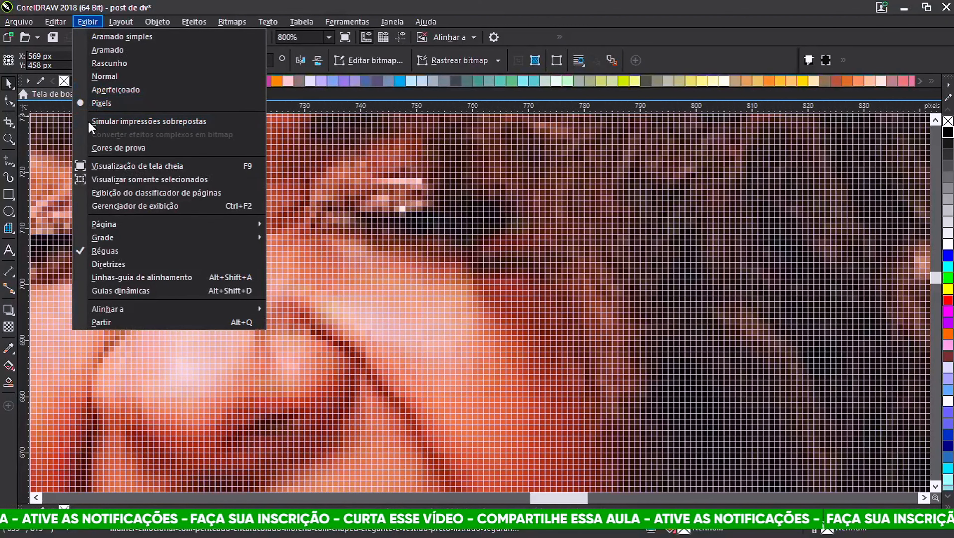
click(112, 90)
- Examine the singer's face and hair in the enhanced view, close up and within the whole composition, keeping her position
scroll(392, 271, down, 4)
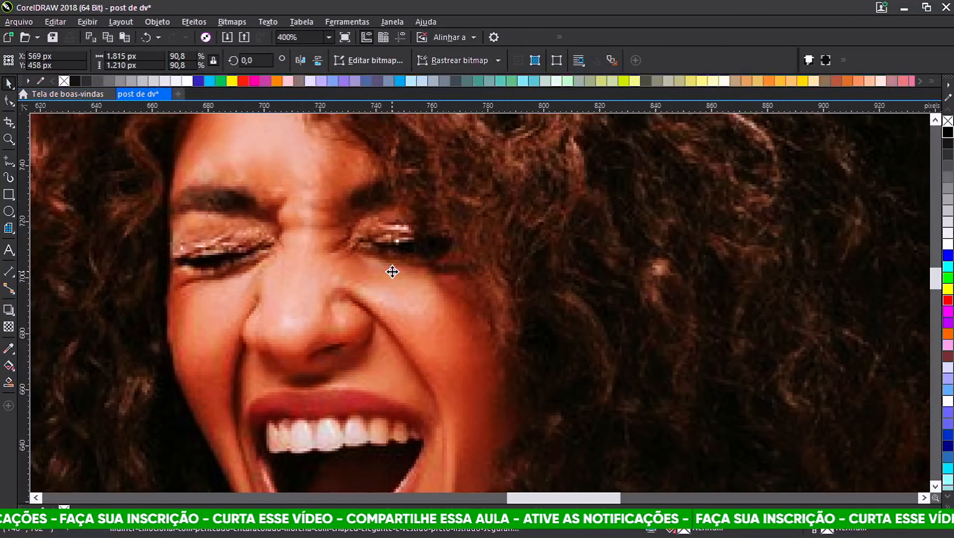
scroll(384, 271, down, 1)
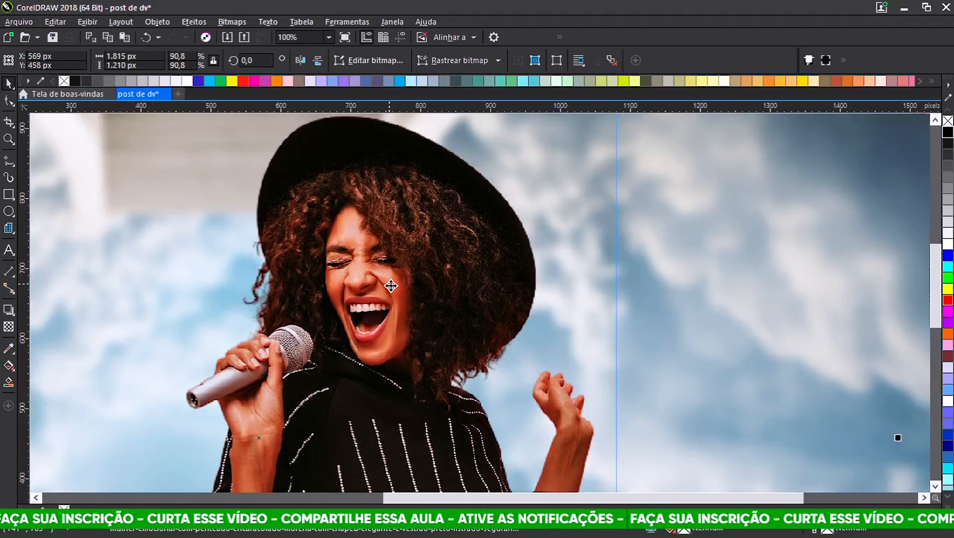
scroll(391, 287, up, 1)
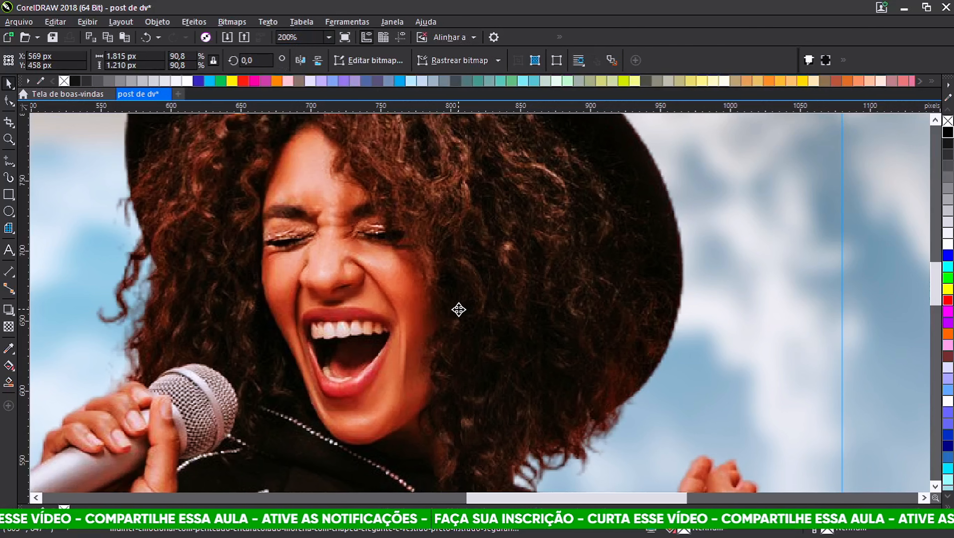
scroll(439, 308, down, 2)
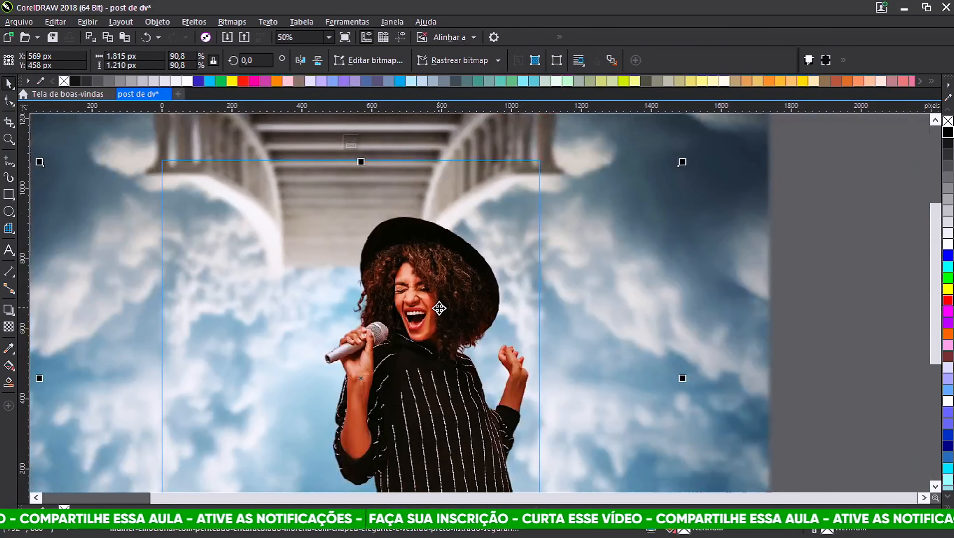
scroll(439, 308, down, 1)
scroll(433, 294, up, 2)
scroll(426, 266, down, 2)
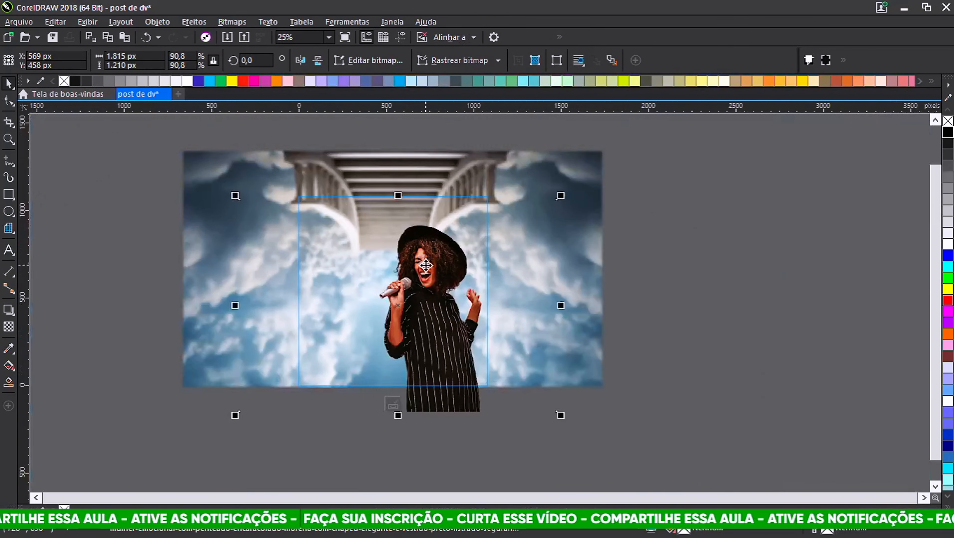
scroll(425, 266, up, 3)
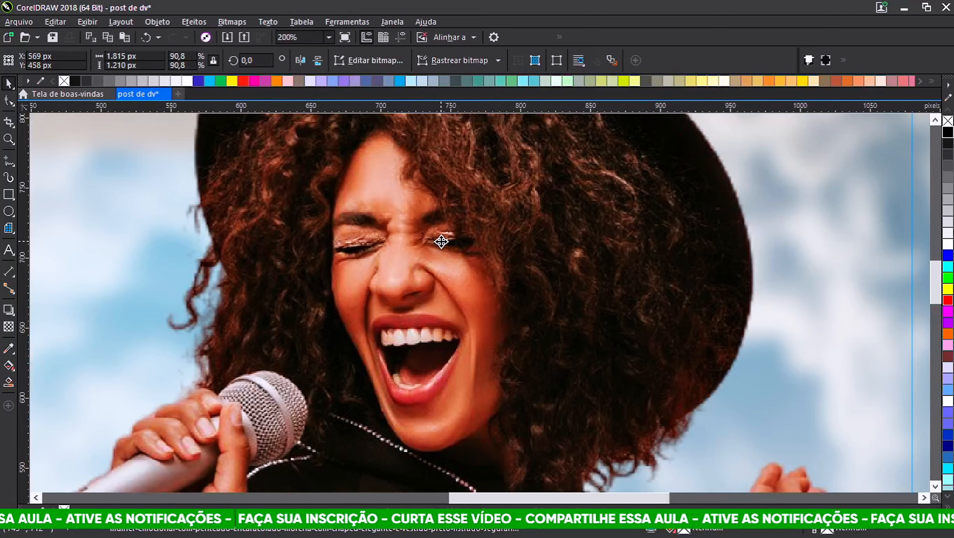
drag(441, 242, 418, 256)
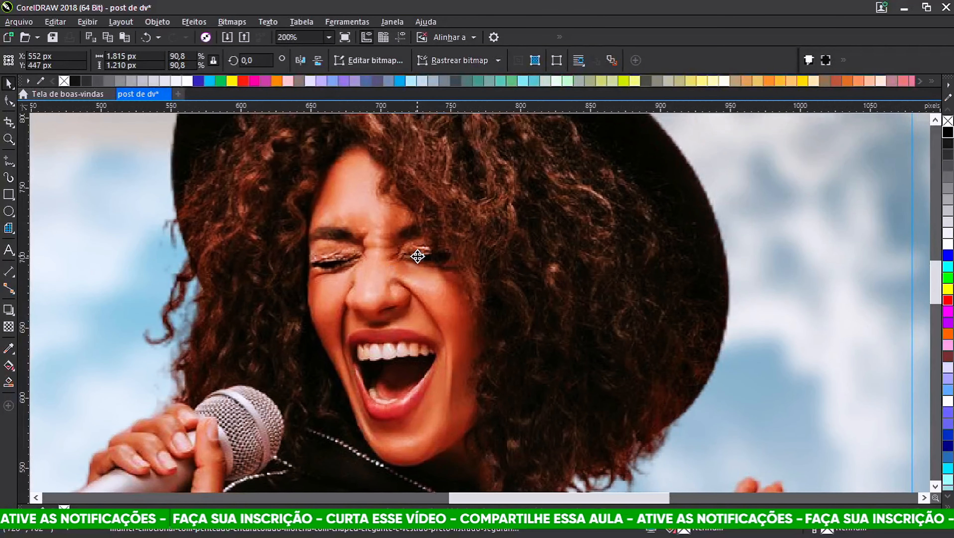
key(ctrl+z)
- Open Hue/Saturation/Lightness for the singer and try a master saturation of 10, previewing its effect on her skin
click(193, 22)
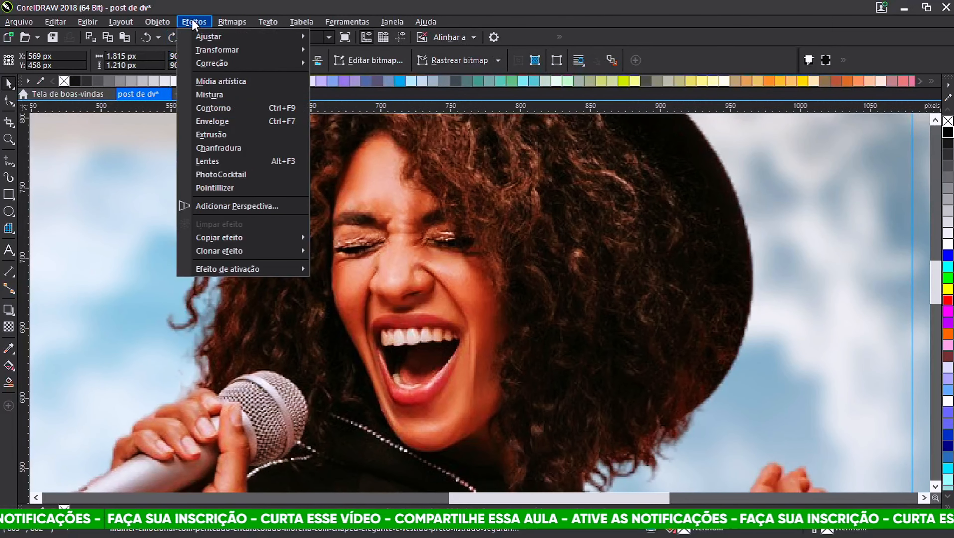
mouse_move(208, 36)
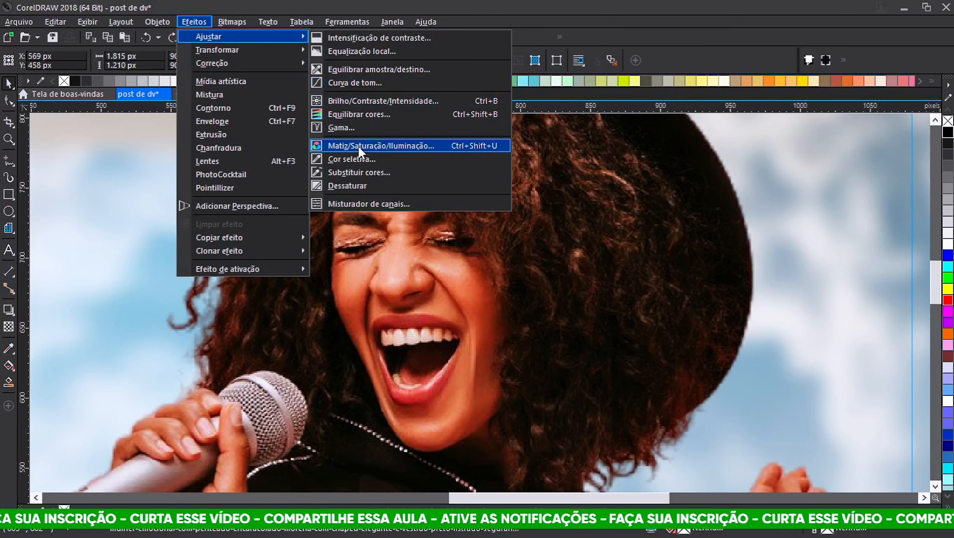
click(381, 147)
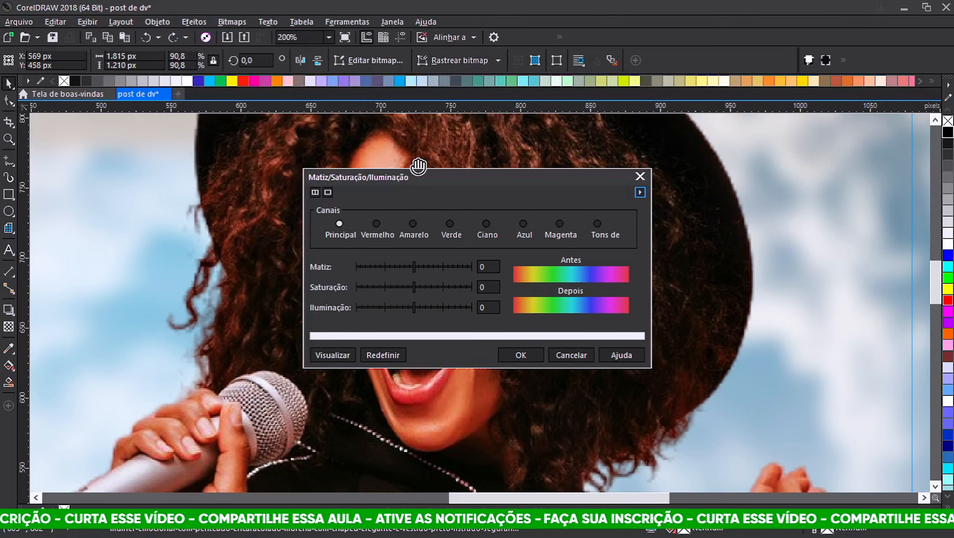
drag(433, 179, 685, 165)
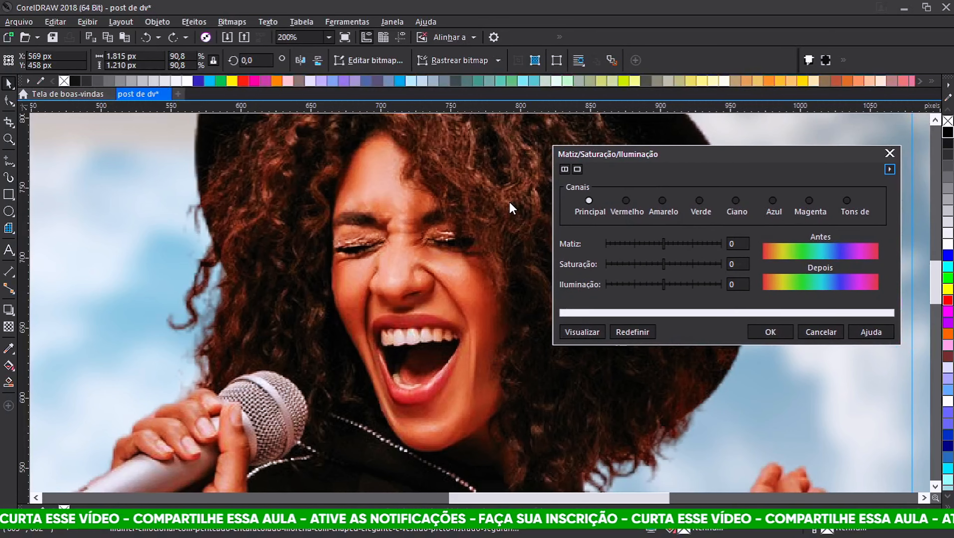
drag(458, 215, 294, 228)
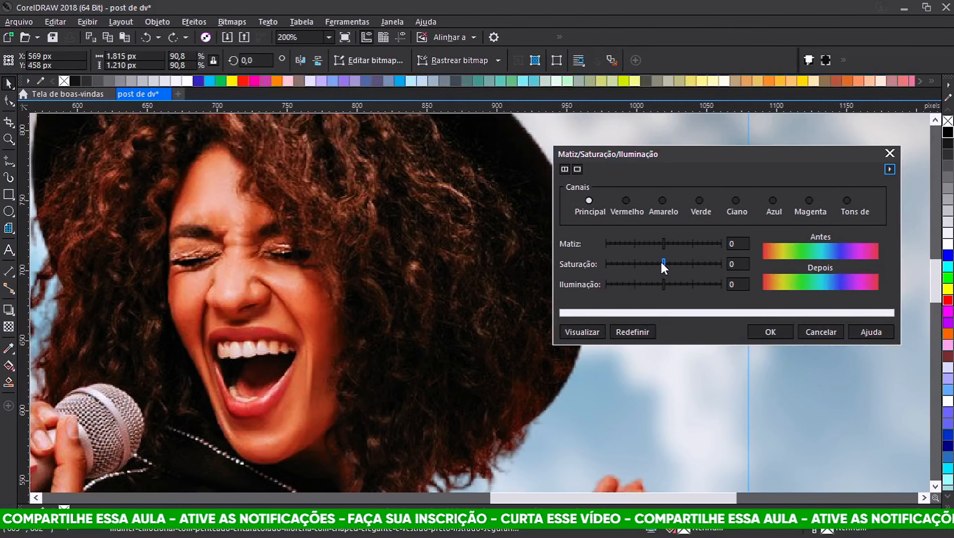
mouse_move(665, 265)
mouse_down()
mouse_move(679, 270)
mouse_move(673, 266)
mouse_up()
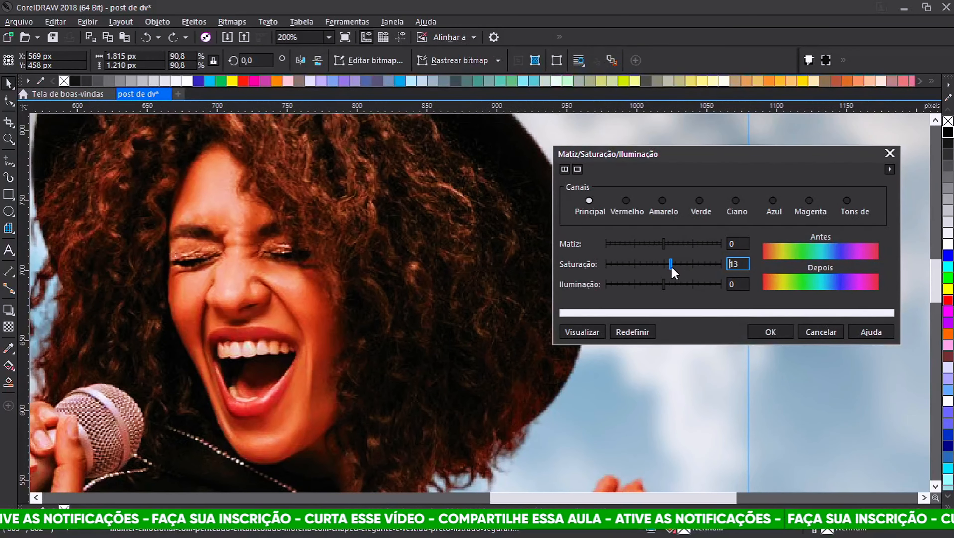
click(669, 264)
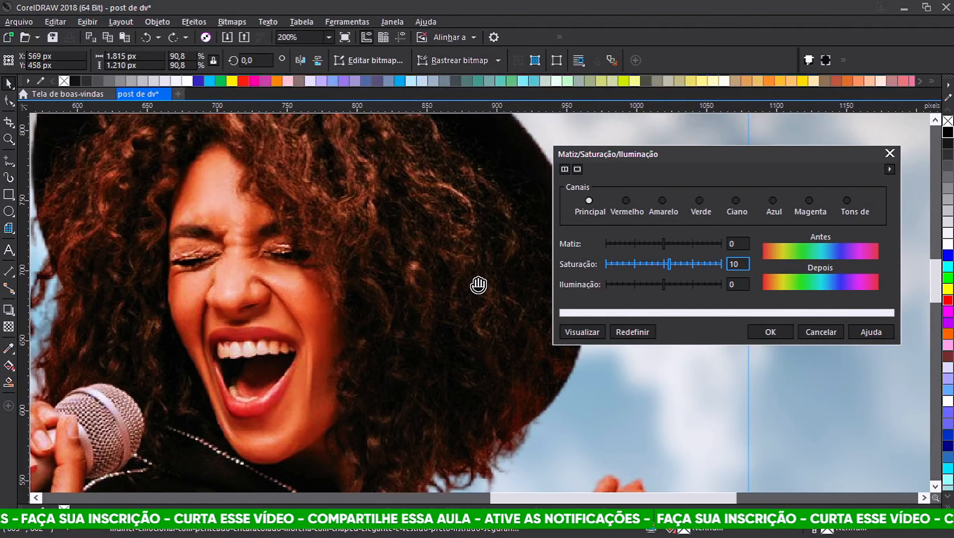
click(573, 329)
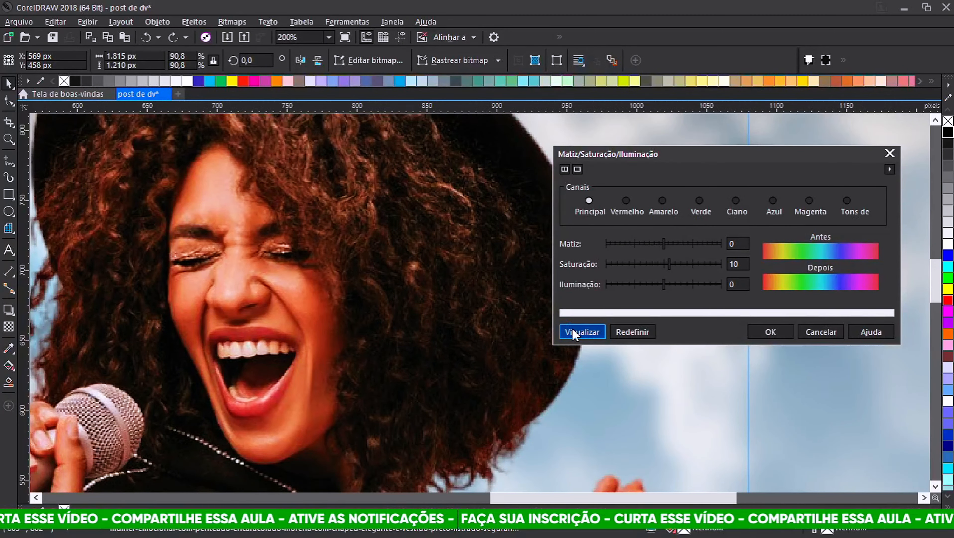
- Raise the singer's master saturation to 16, preview it, apply the adjustment and review her against the background
click(669, 263)
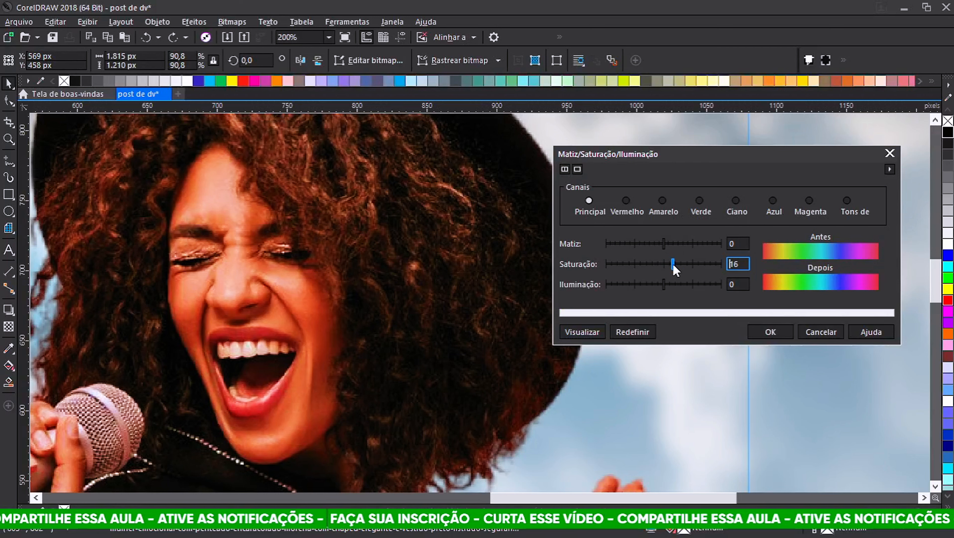
click(579, 332)
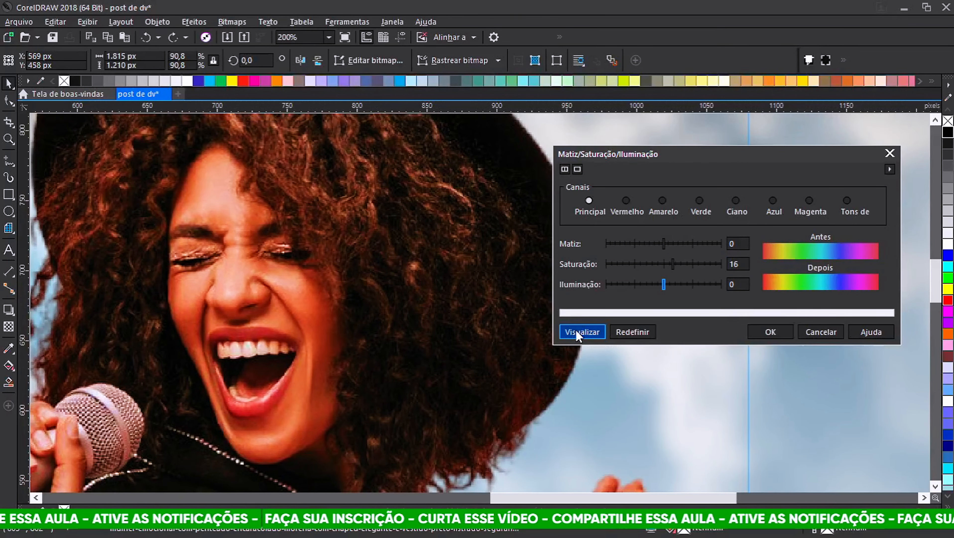
click(770, 332)
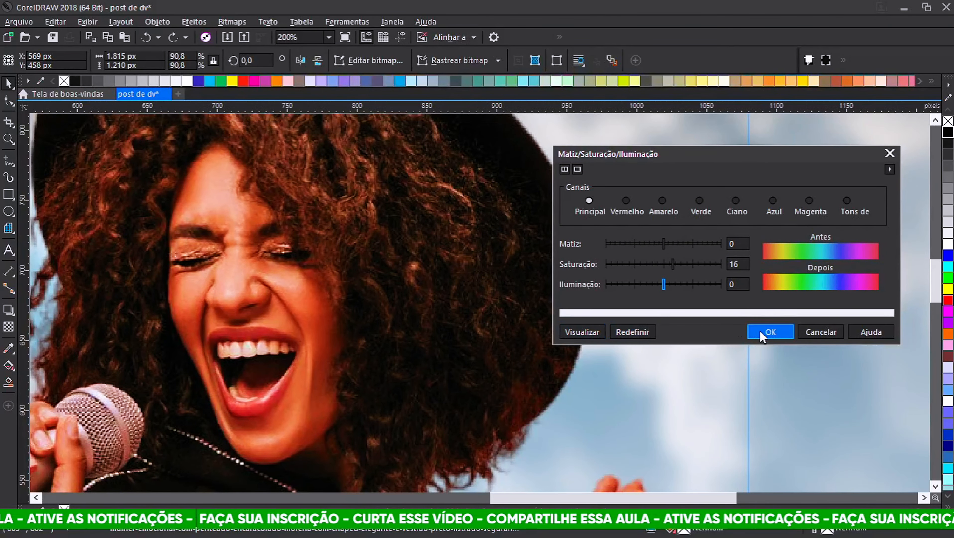
scroll(545, 247, down, 2)
scroll(479, 244, down, 1)
scroll(474, 241, up, 2)
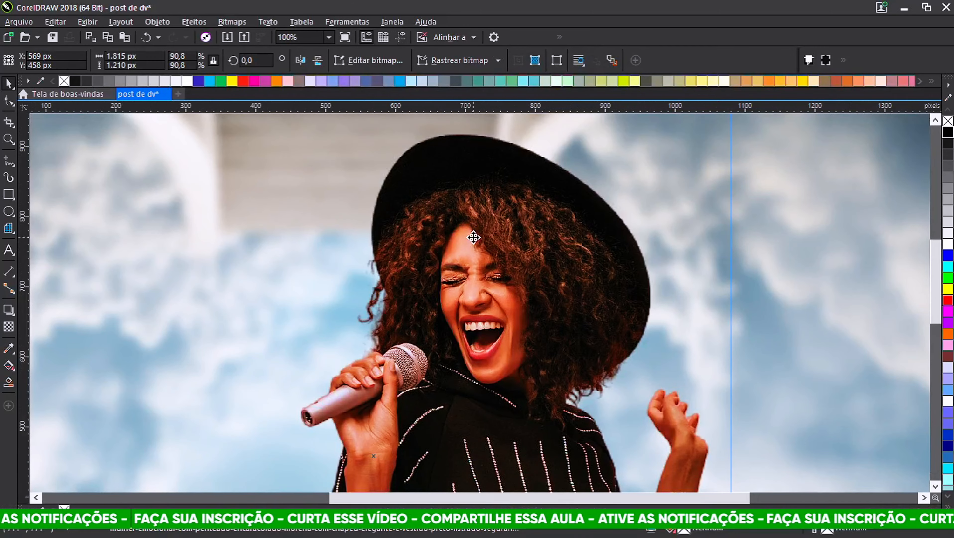
- Examine the color-adjusted singer's face and hair up close and in the whole composition against the clouds-and-stairs background
scroll(473, 238, down, 1)
scroll(393, 240, up, 2)
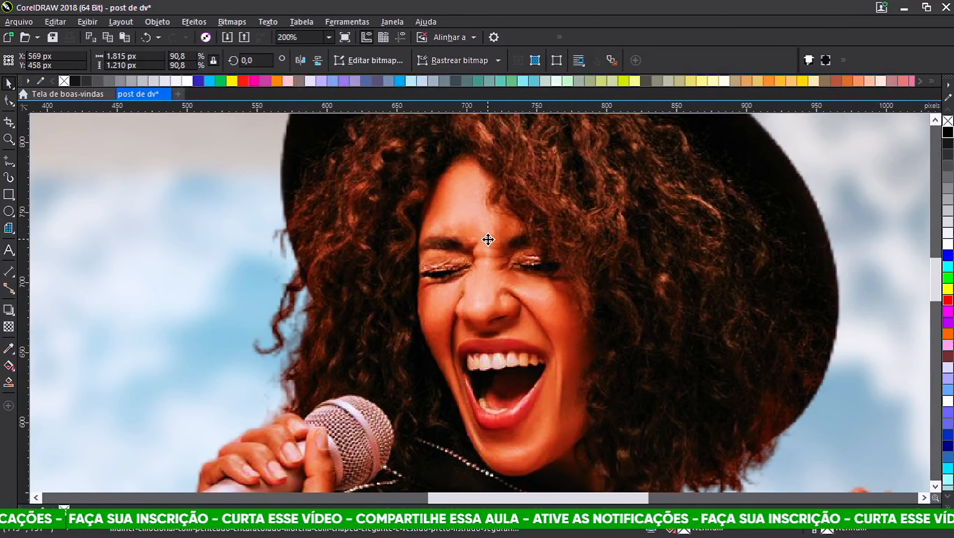
scroll(430, 266, down, 2)
scroll(437, 249, down, 1)
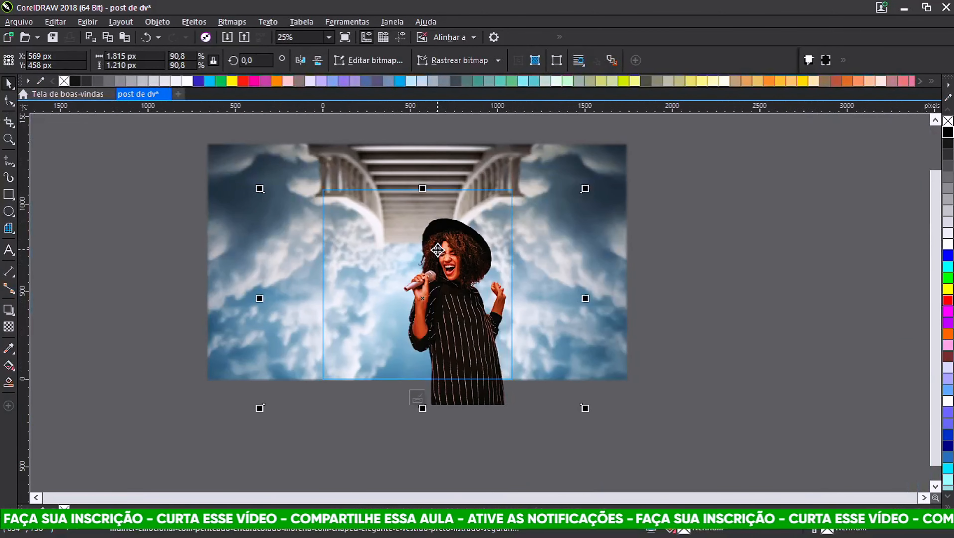
scroll(438, 249, up, 1)
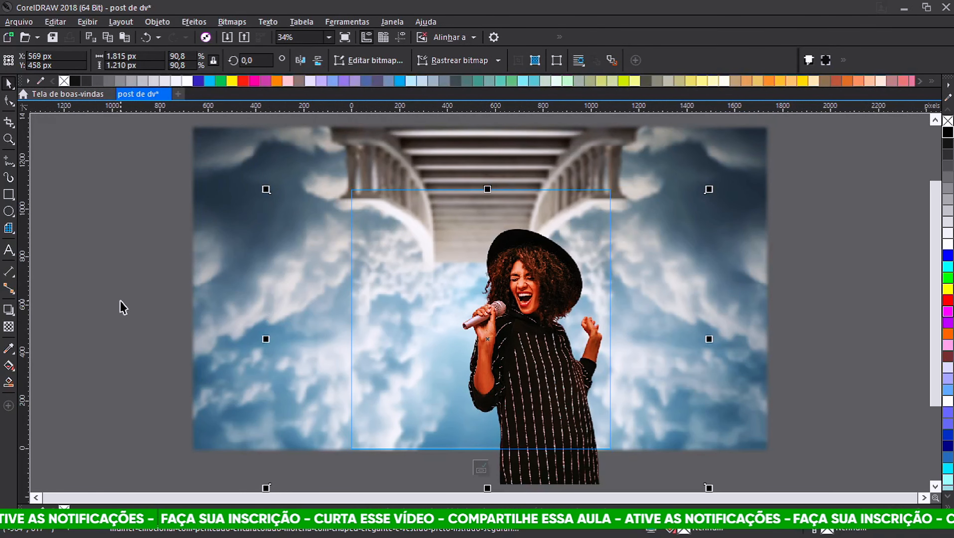
click(124, 307)
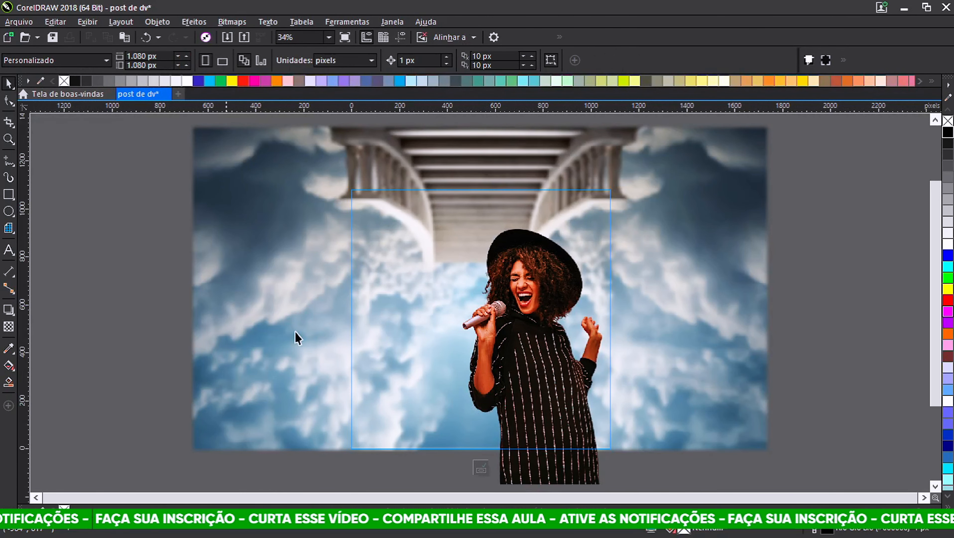
scroll(513, 348, up, 1)
scroll(512, 345, down, 2)
scroll(531, 281, up, 1)
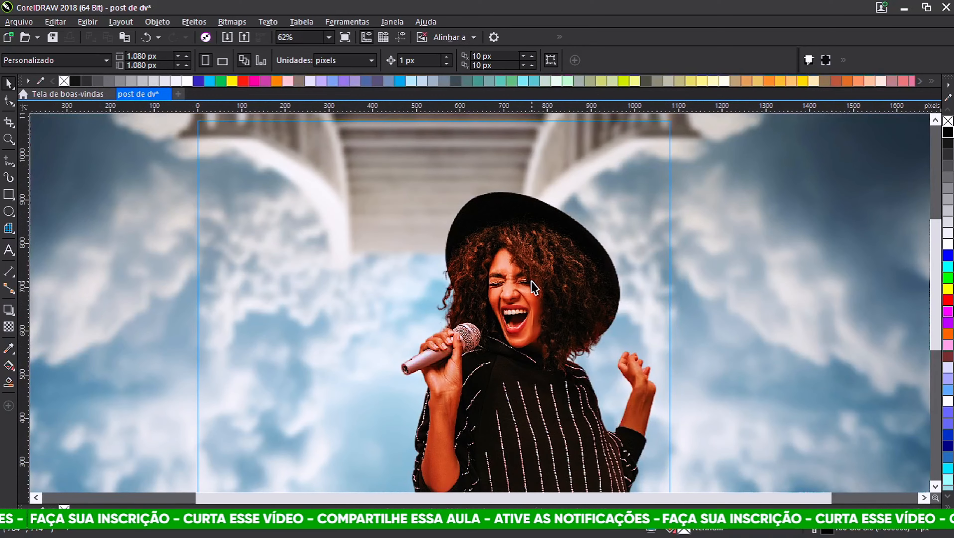
scroll(524, 275, down, 2)
scroll(523, 271, up, 1)
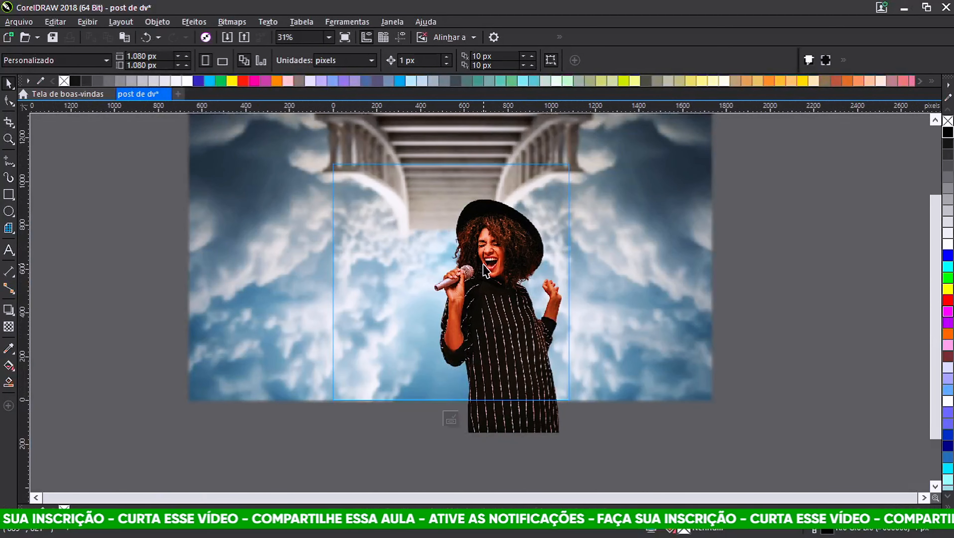
scroll(486, 269, up, 1)
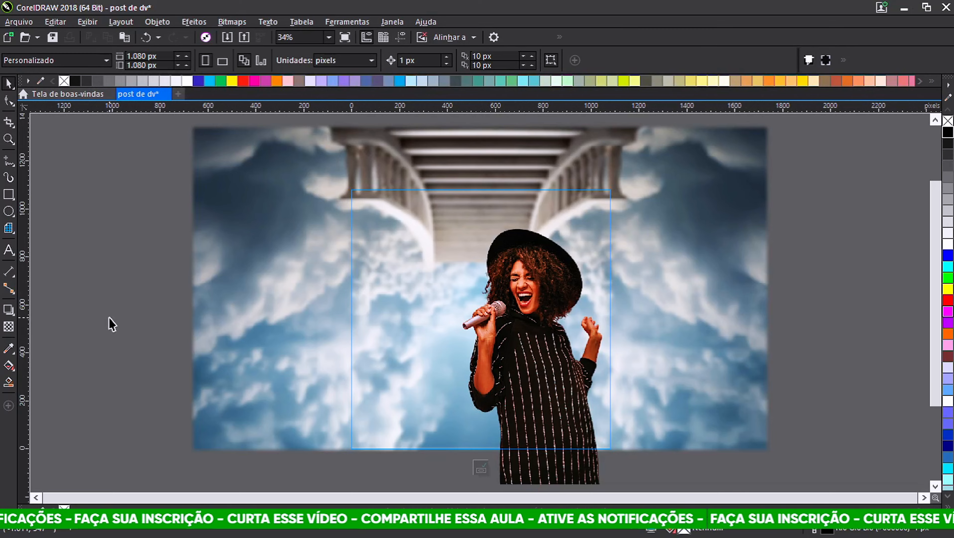
- Import the Pngtree sunburn light ray glow image at about 1186 × 1186 px and place it over the singer and stairs
key(ctrl+i)
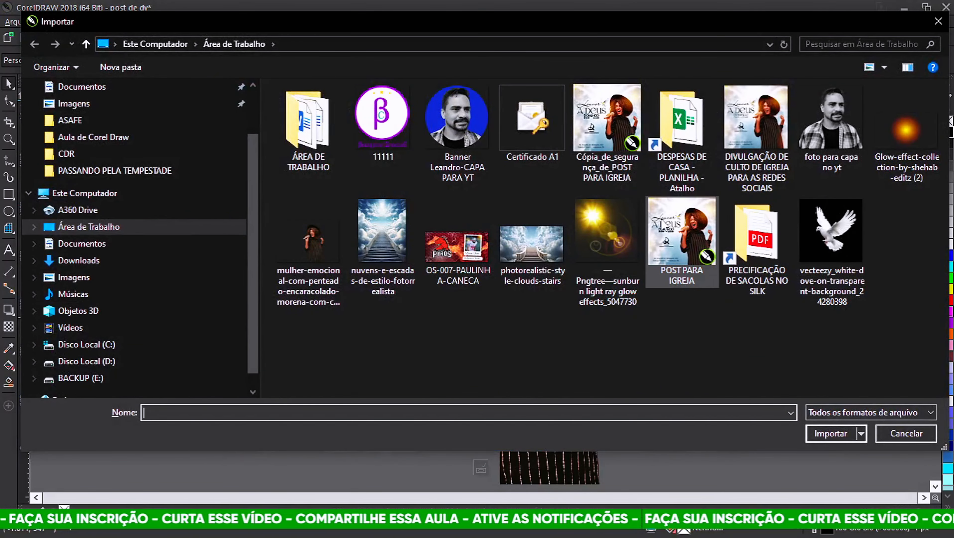
click(616, 221)
click(830, 434)
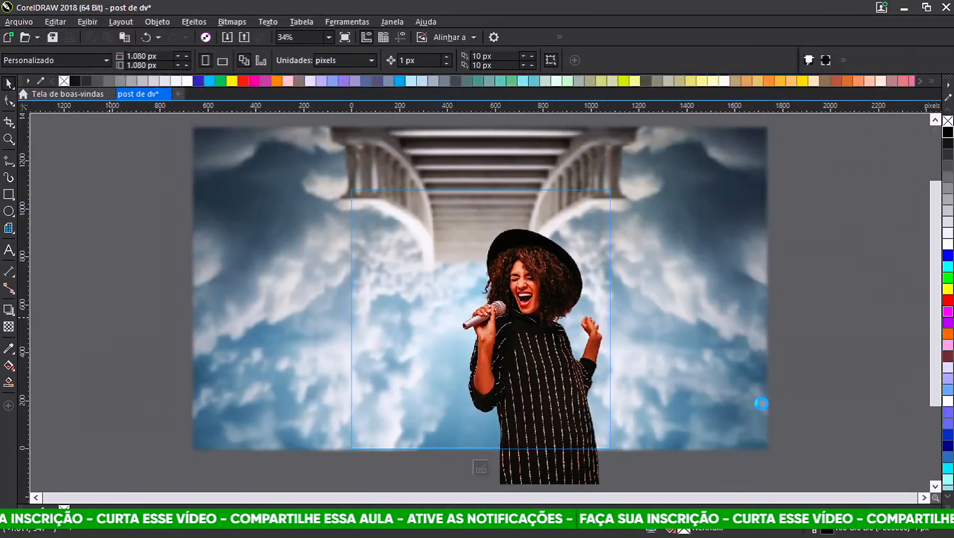
click(531, 362)
drag(301, 163, 730, 450)
drag(391, 251, 466, 253)
- Enlarge the sunburst image to about 2367 × 2367 px and move it to about X 1016, Y 285 px
scroll(466, 256, down, 3)
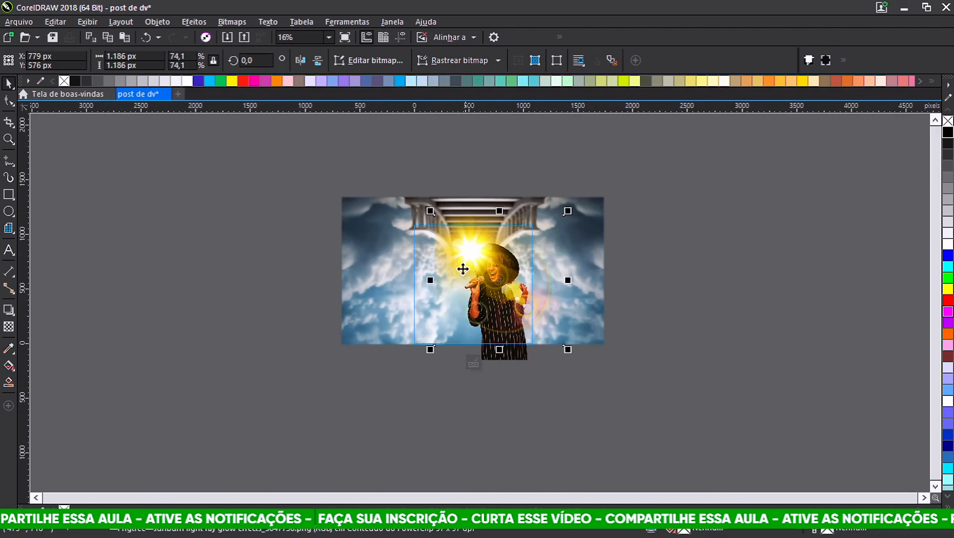
drag(427, 352, 345, 402)
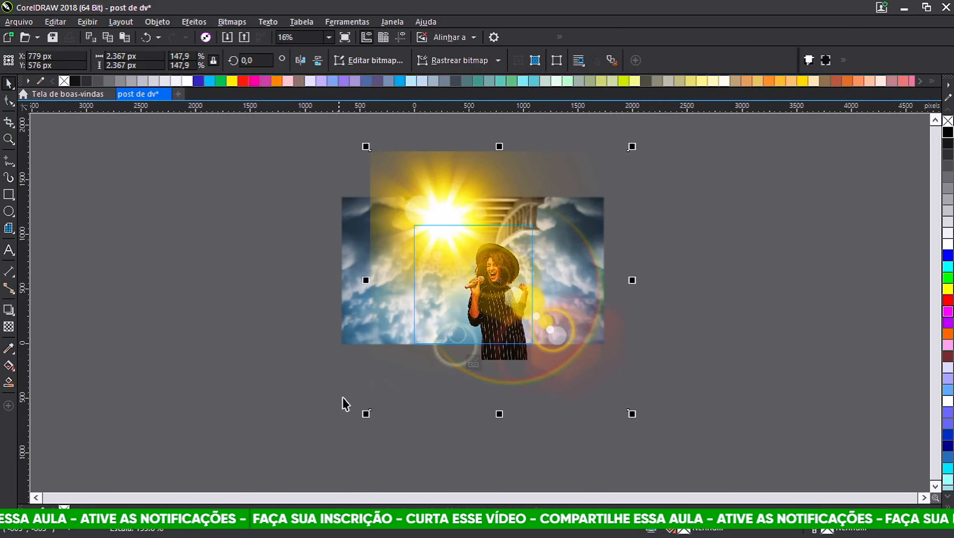
scroll(454, 226, up, 5)
scroll(432, 187, down, 3)
drag(469, 188, 519, 217)
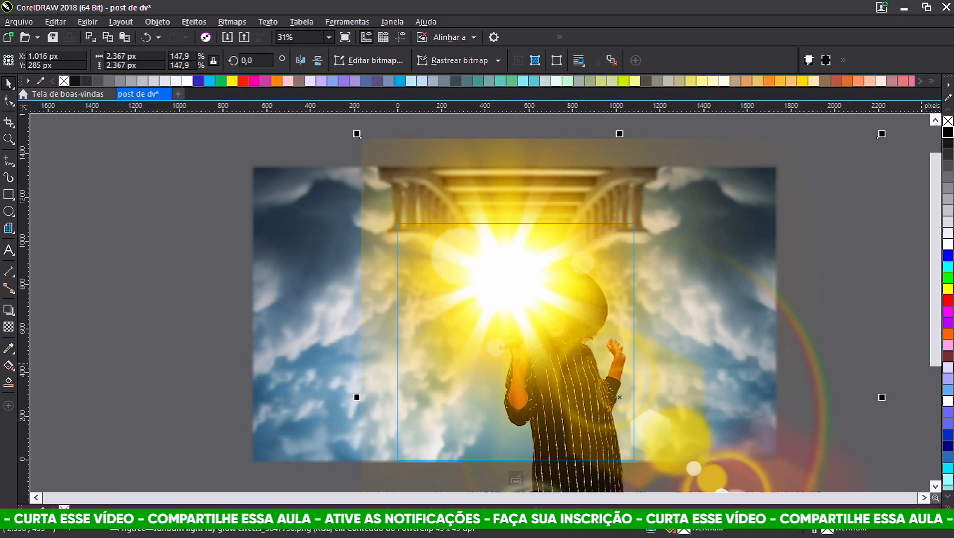
- Arrange the sunburst in the stacking order behind the singer but in front of the clouds-and-stairs background
click(441, 260)
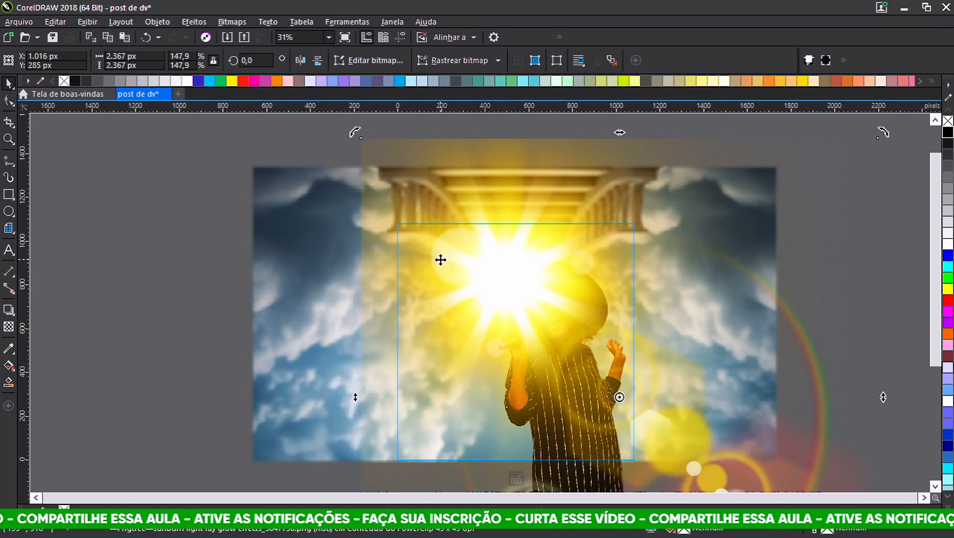
key(ctrl+PageDown)
key(ctrl+Page_Down)
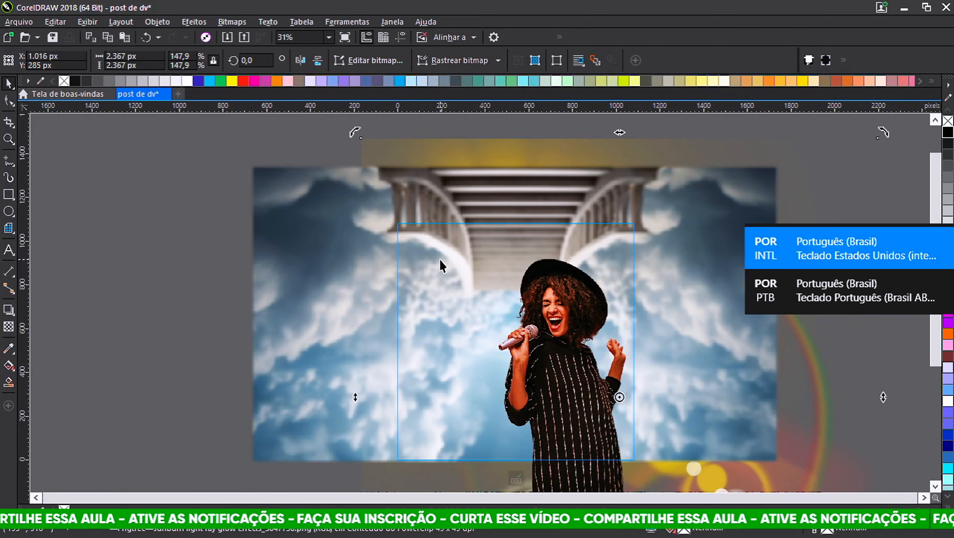
key(ctrl+Page_Up)
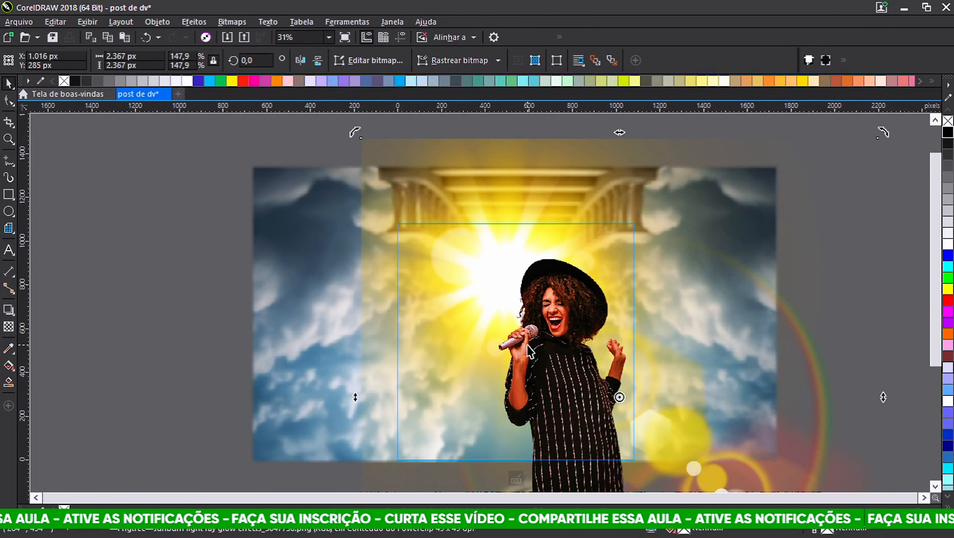
scroll(569, 301, up, 2)
scroll(530, 302, down, 2)
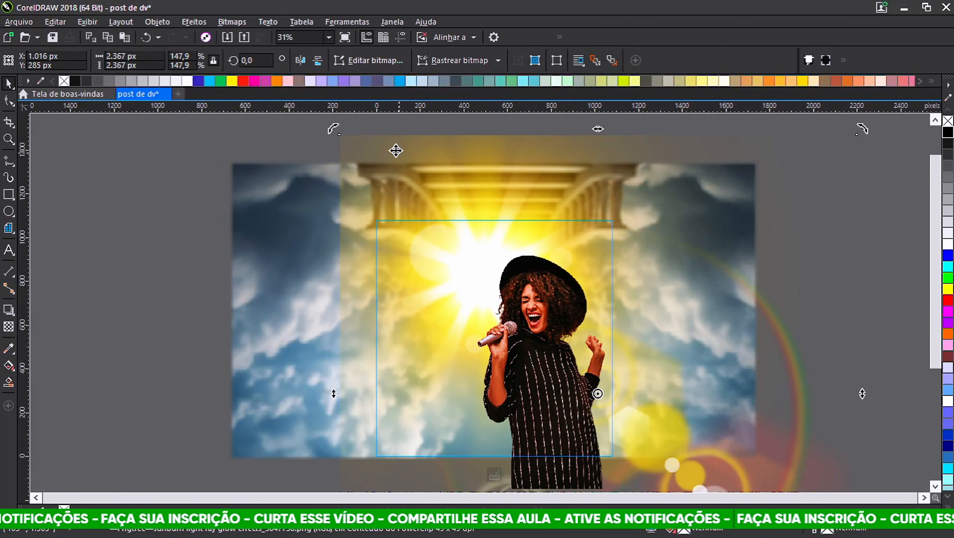
- Desaturate the yellow sunburst image behind the singer
click(260, 143)
click(372, 153)
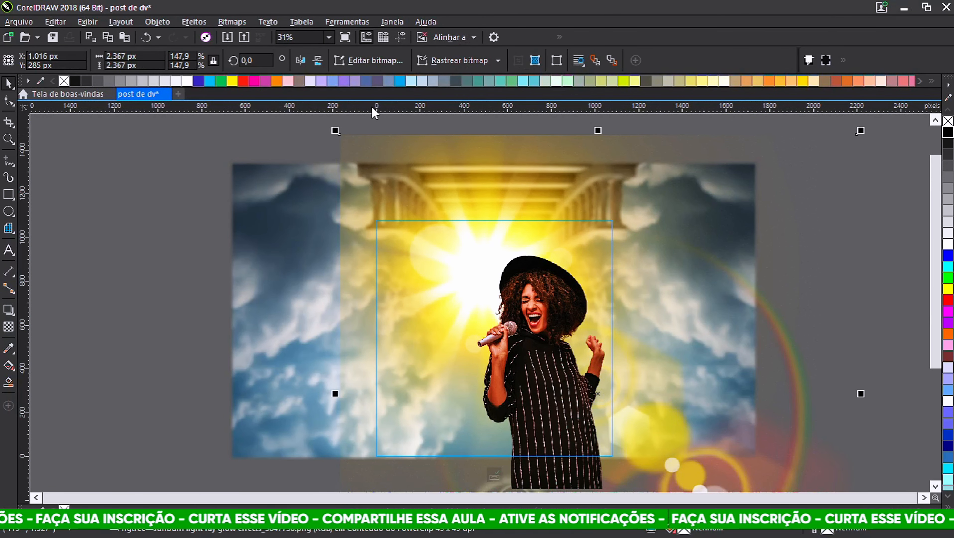
click(201, 24)
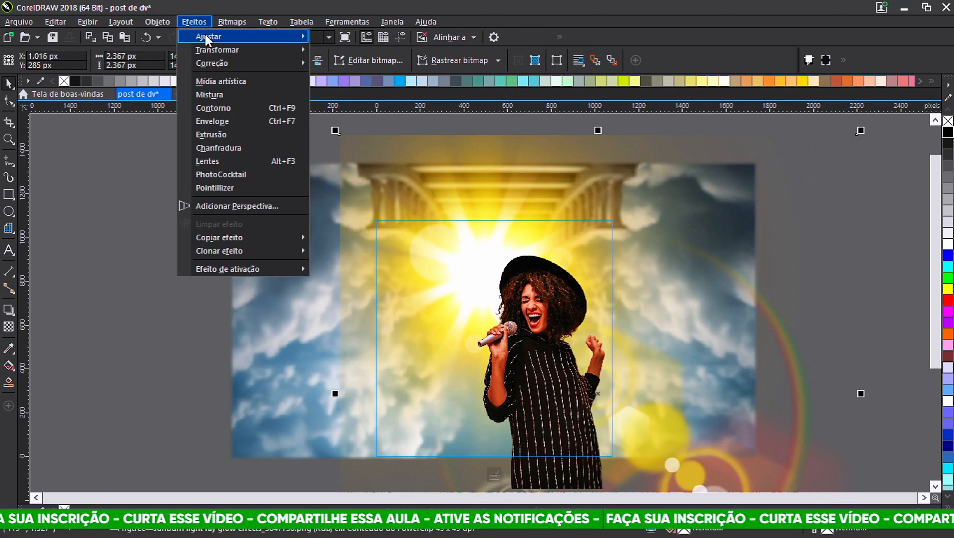
mouse_move(209, 36)
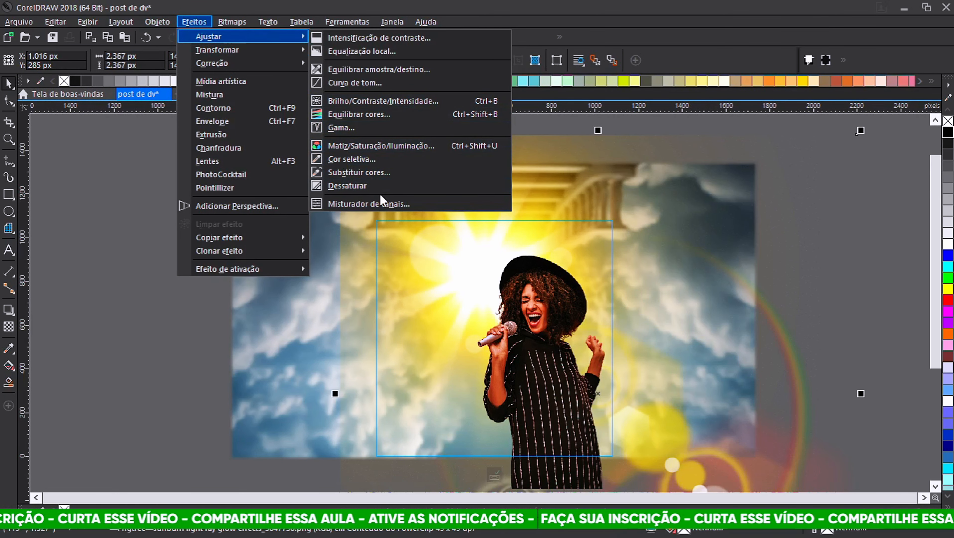
click(353, 187)
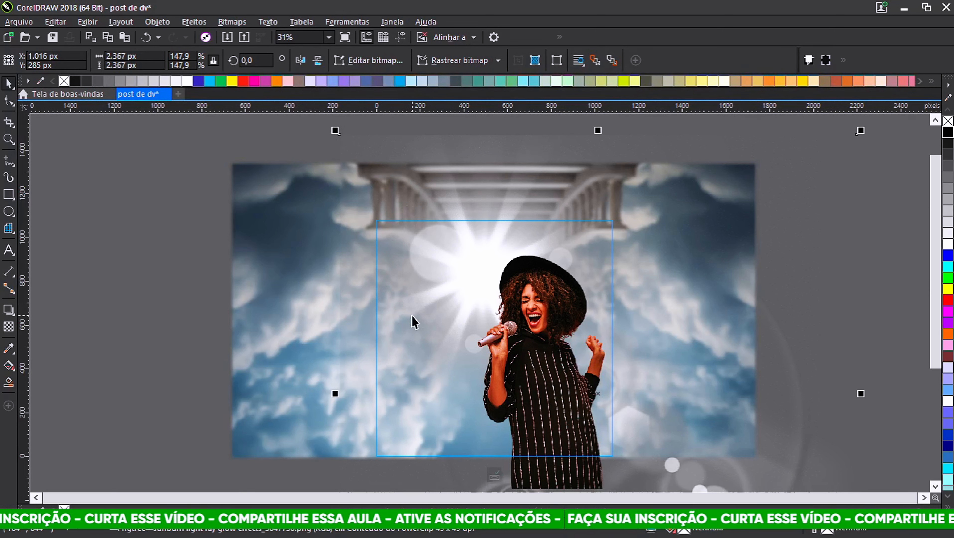
- Set the sunburst's transparency merge mode to Screen (Tela) to blend its light into the background
click(9, 327)
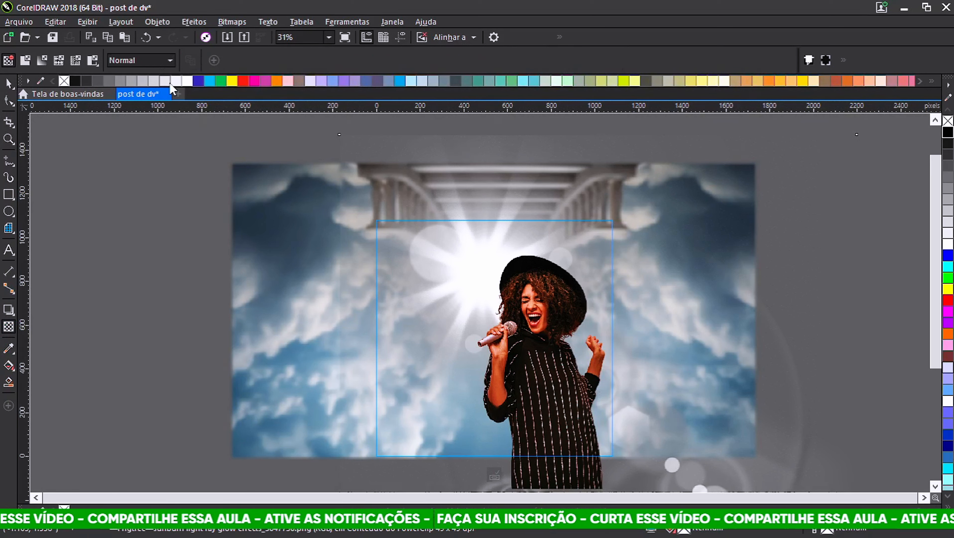
click(169, 62)
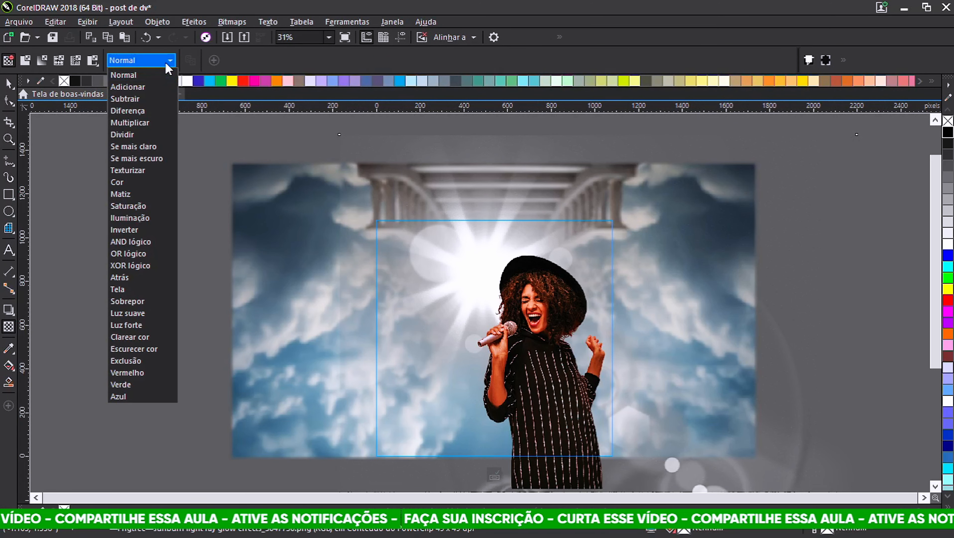
click(125, 289)
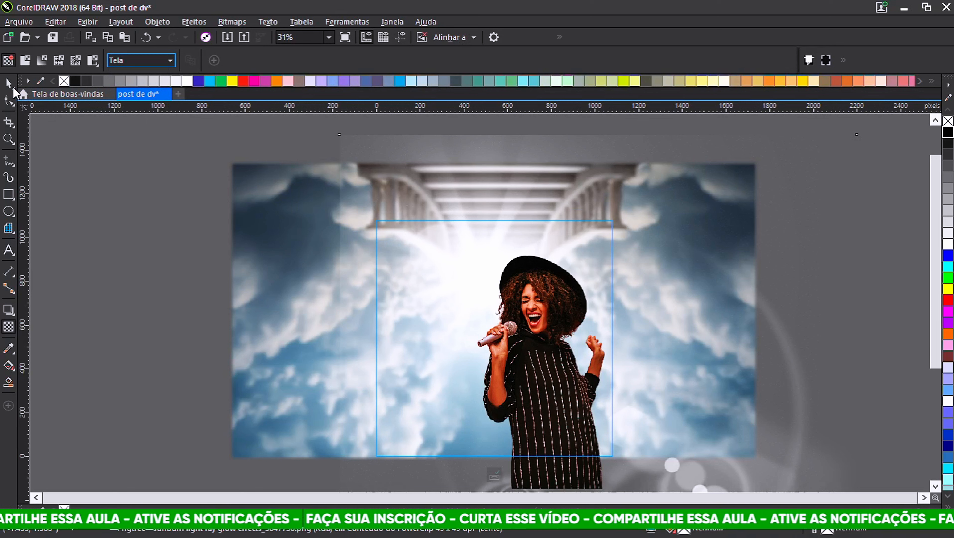
click(9, 83)
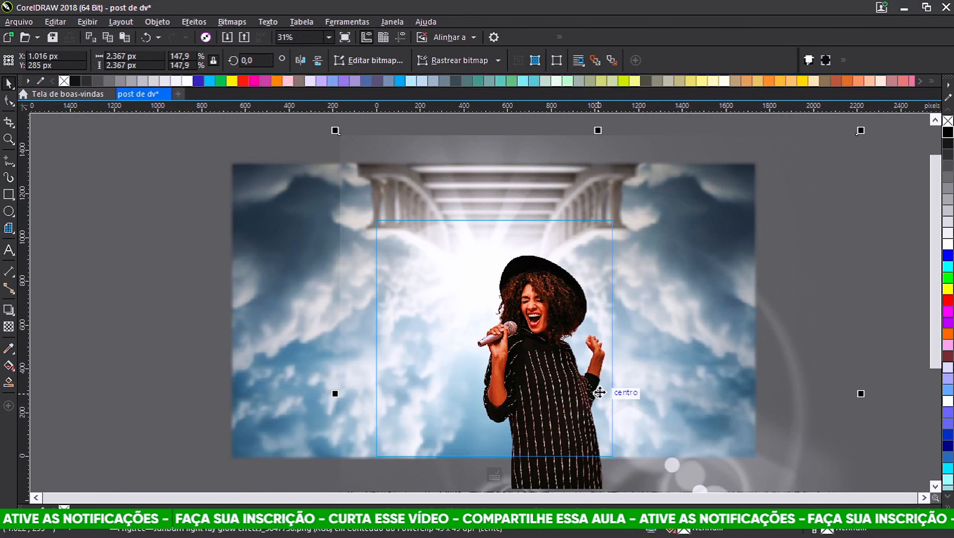
- Enlarge the sunburst to about 2720 × 2720 px and reposition its glow around the stairs at about X 1122, Y 305 px
drag(598, 394, 599, 376)
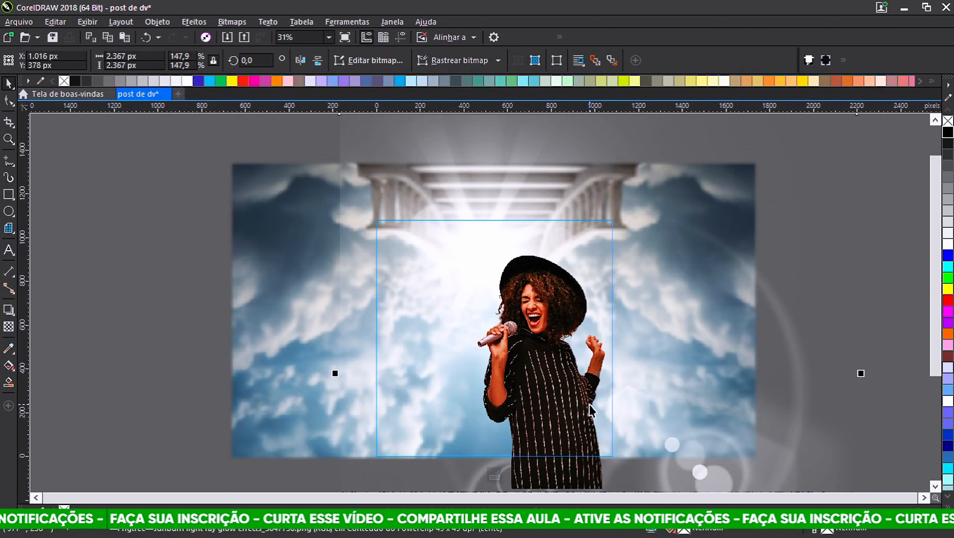
scroll(526, 324, down, 2)
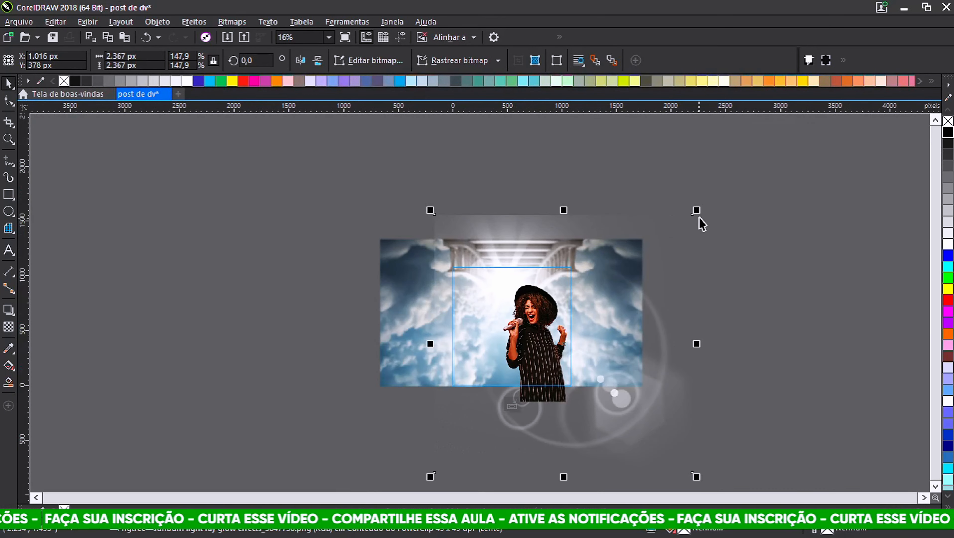
drag(701, 207, 730, 189)
scroll(477, 236, up, 2)
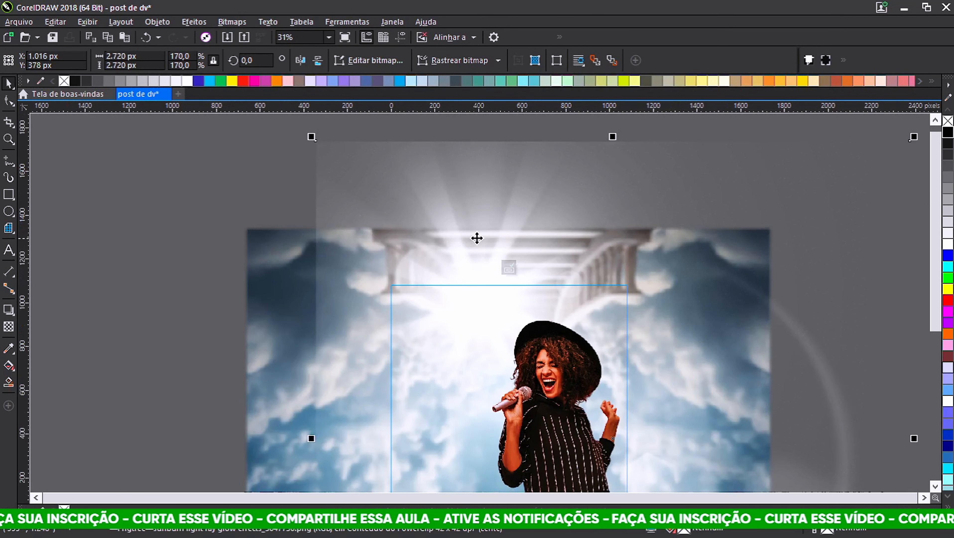
drag(477, 236, 498, 246)
- Show the guidelines, fine-tune the sunburst's position to about X 1141, Y 286 px, and hide the guidelines again
click(400, 37)
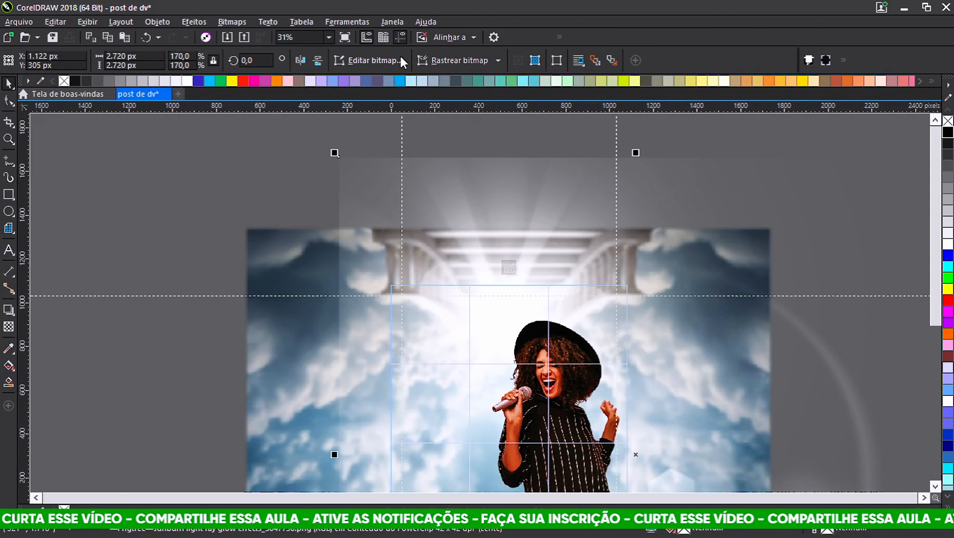
scroll(470, 240, down, 2)
scroll(454, 241, up, 2)
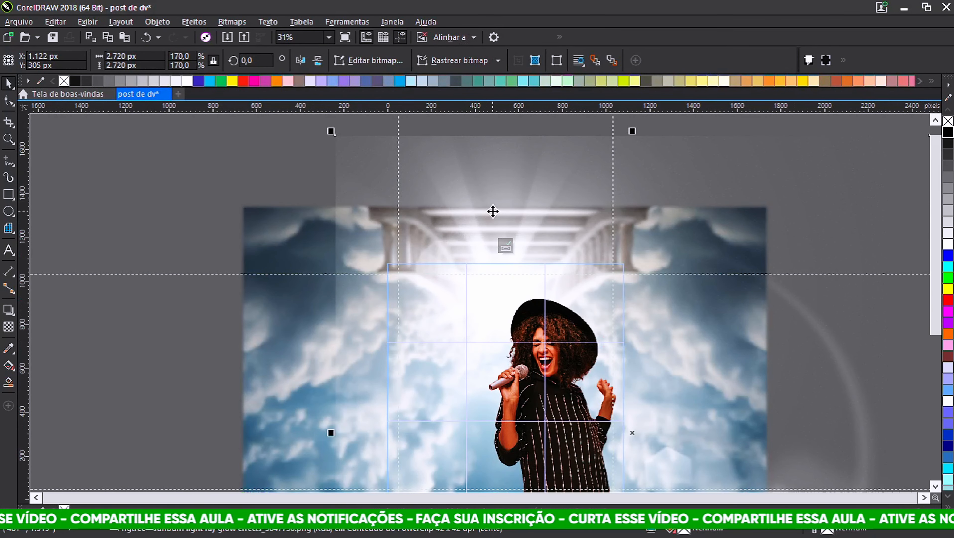
mouse_move(492, 210)
mouse_down()
mouse_move(491, 236)
mouse_move(486, 224)
mouse_up()
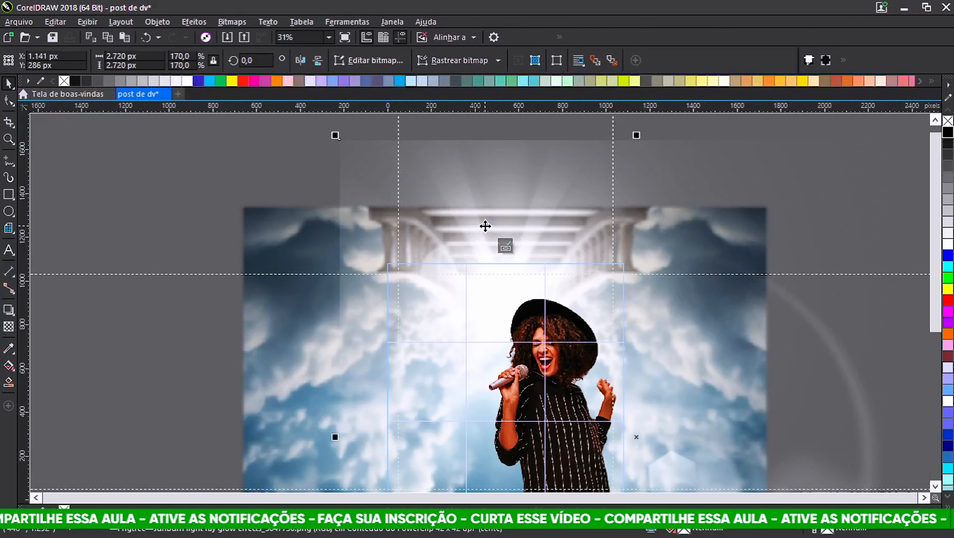
click(399, 37)
click(266, 202)
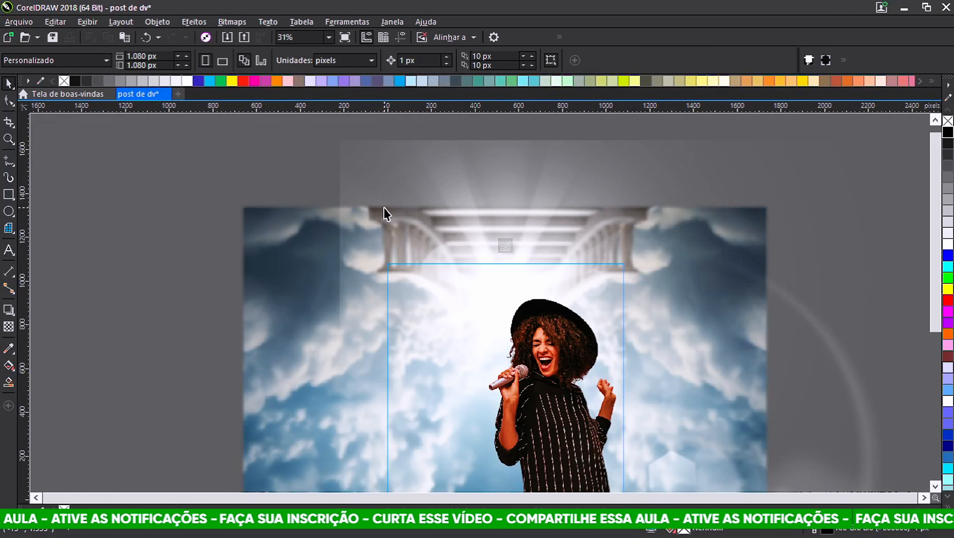
- Enlarge the sunburst to about 3156 × 3156 px and shift it down to about X 1176, Y 177 px
scroll(414, 218, down, 2)
scroll(416, 220, up, 2)
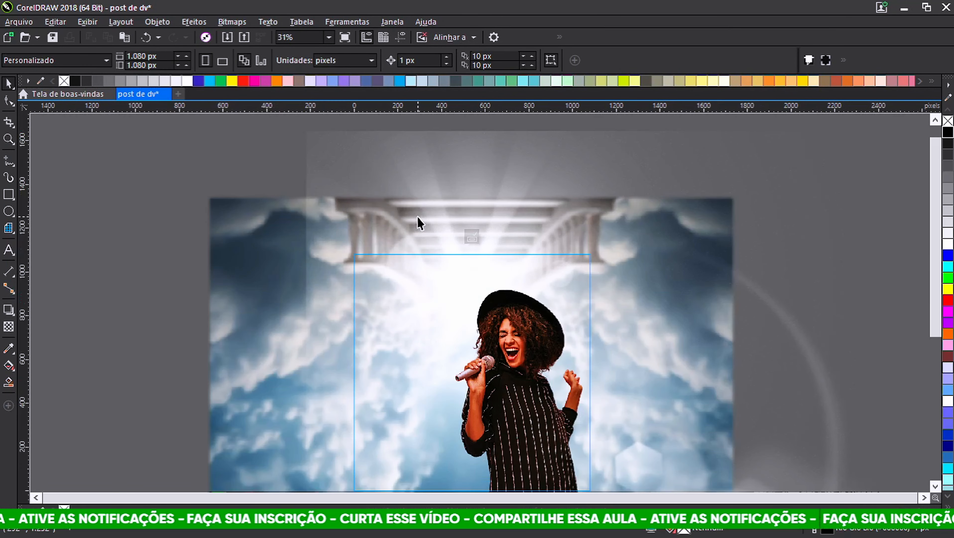
click(458, 222)
scroll(458, 222, down, 2)
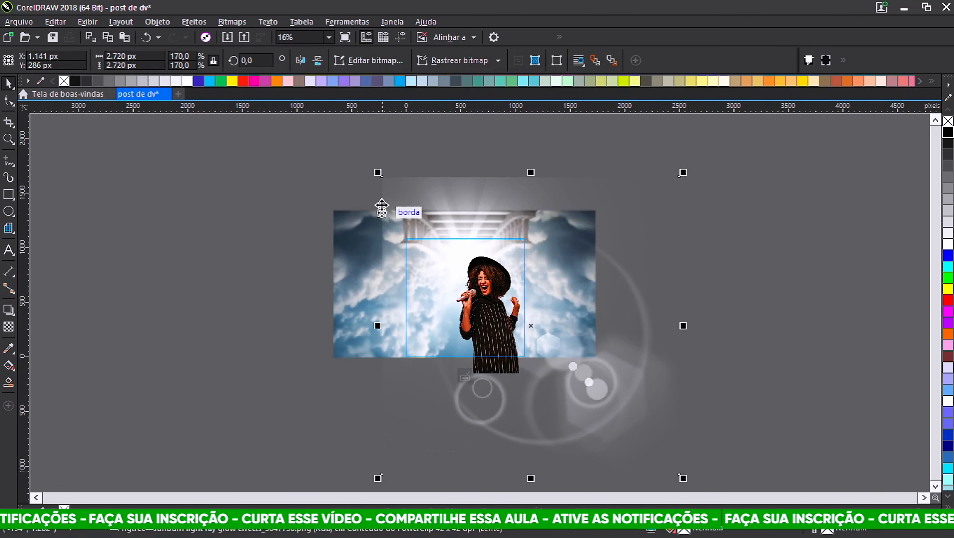
drag(378, 172, 352, 144)
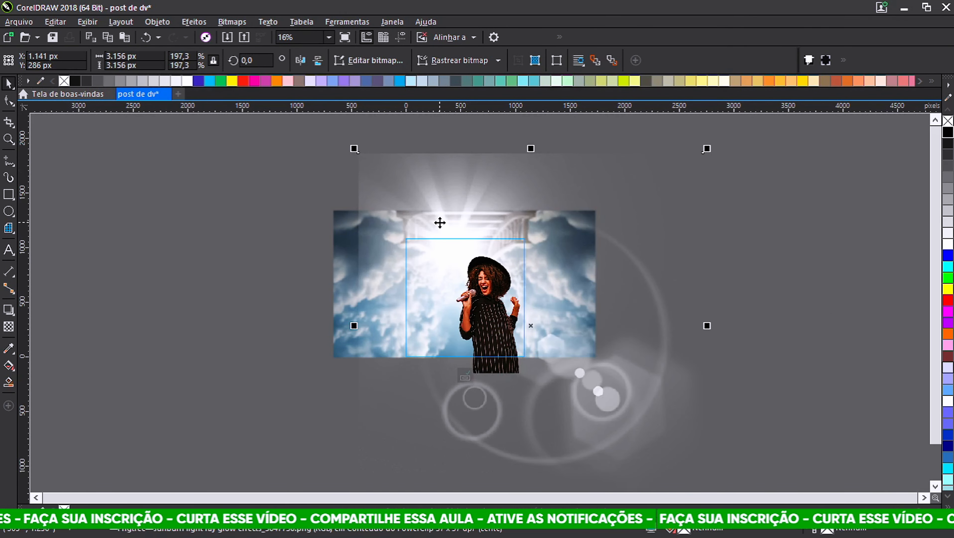
scroll(439, 221, up, 2)
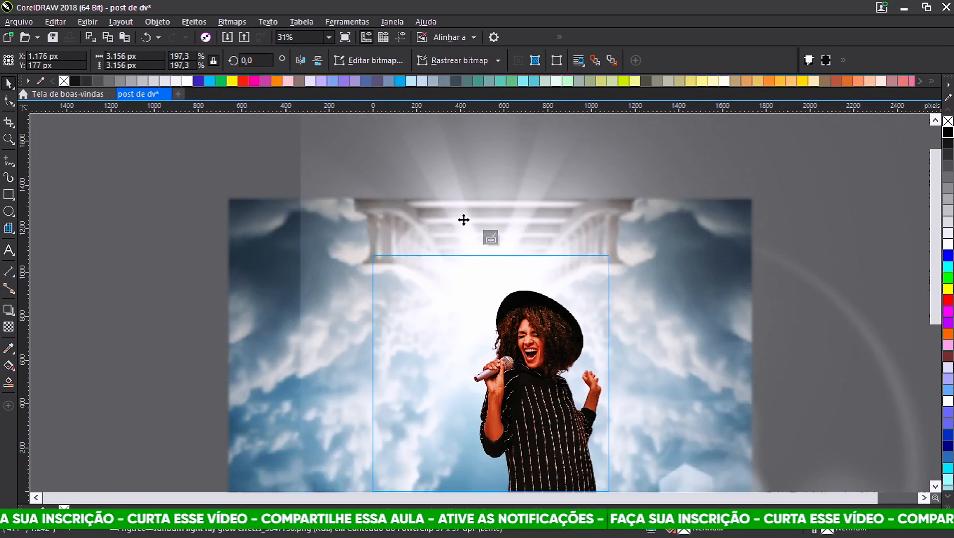
- Shift the sunburst to about X 1218, Y 161 px, showing the guidelines to check its centring and hiding them again
mouse_move(463, 220)
mouse_down()
mouse_move(477, 215)
mouse_move(475, 223)
mouse_up()
click(476, 221)
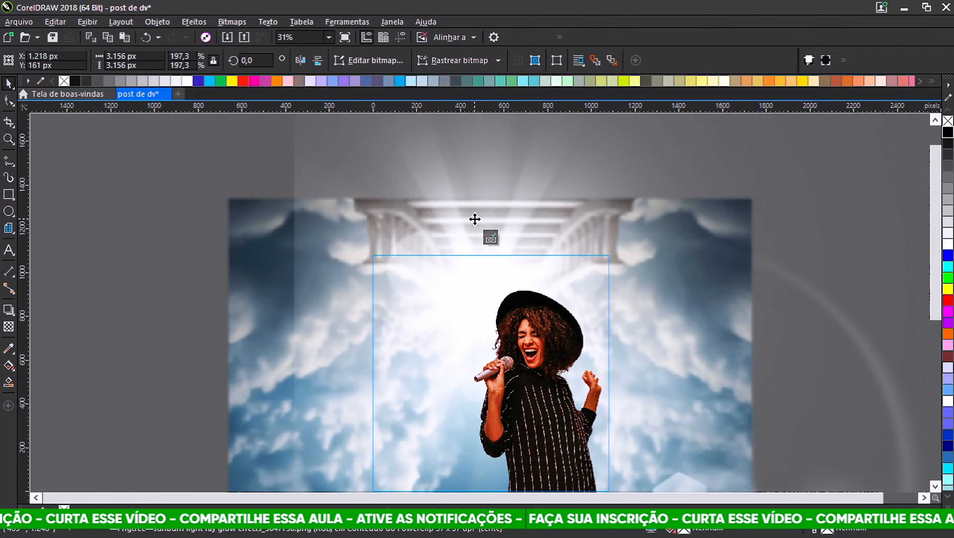
click(401, 37)
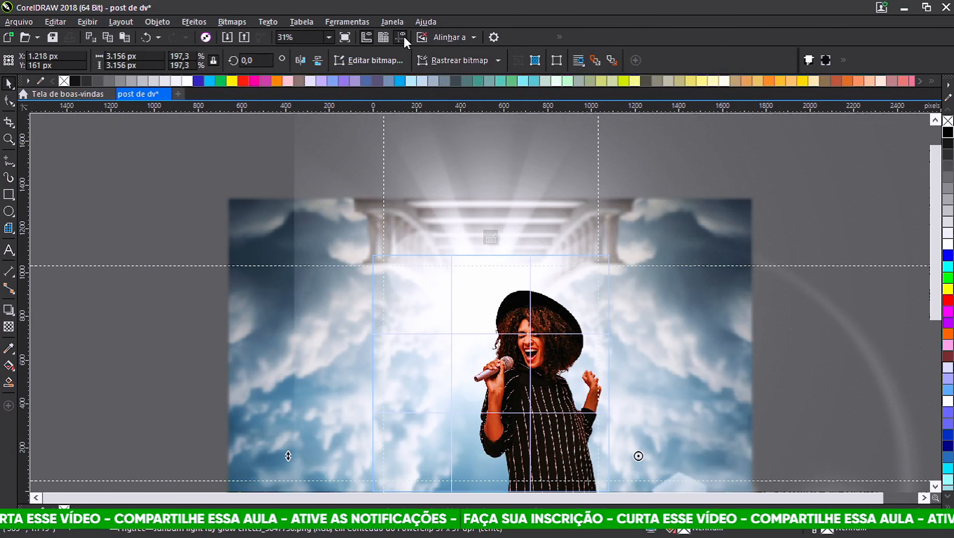
click(404, 37)
key(Escape)
- Examine the singer's hat, hair, face and microphone against the brightened background
scroll(251, 279, down, 2)
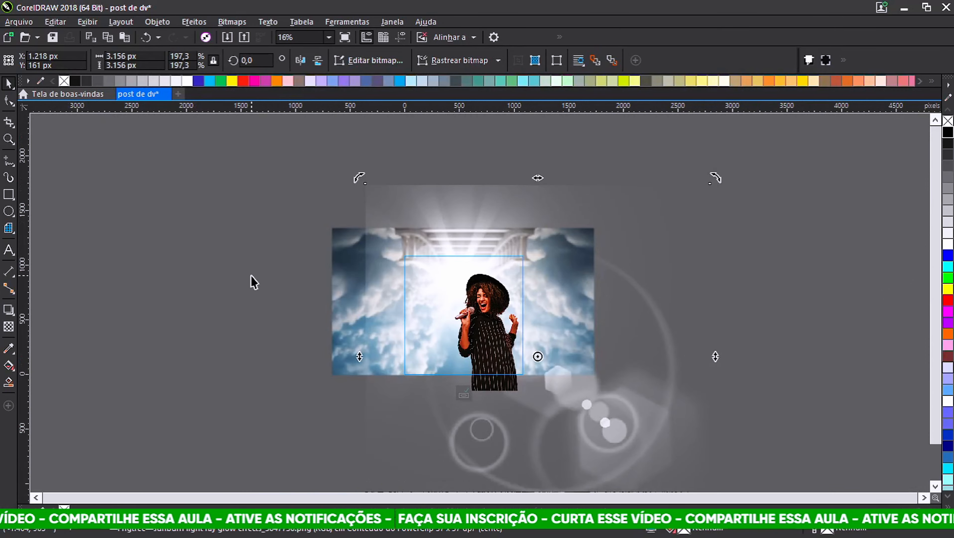
scroll(447, 319, up, 4)
scroll(444, 312, down, 2)
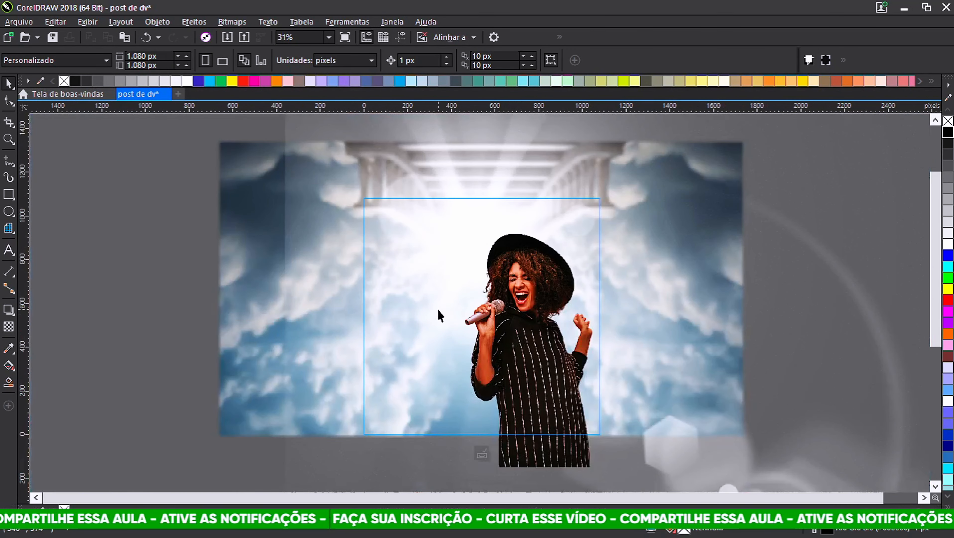
scroll(439, 315, up, 2)
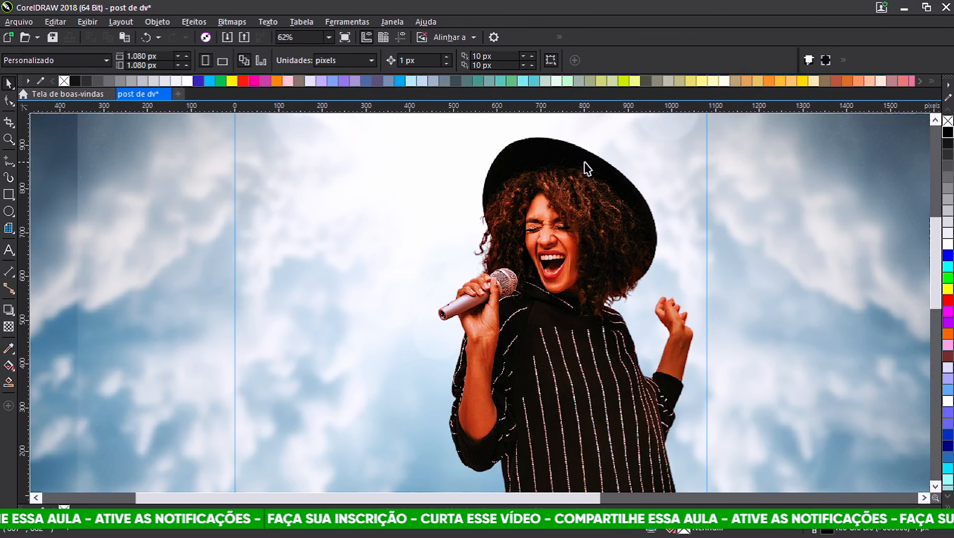
scroll(624, 213, up, 2)
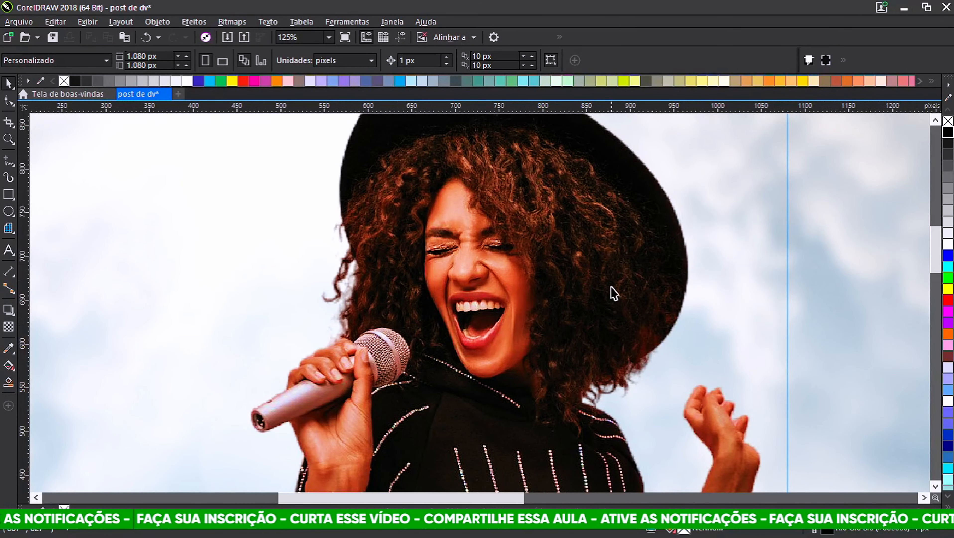
scroll(581, 226, up, 2)
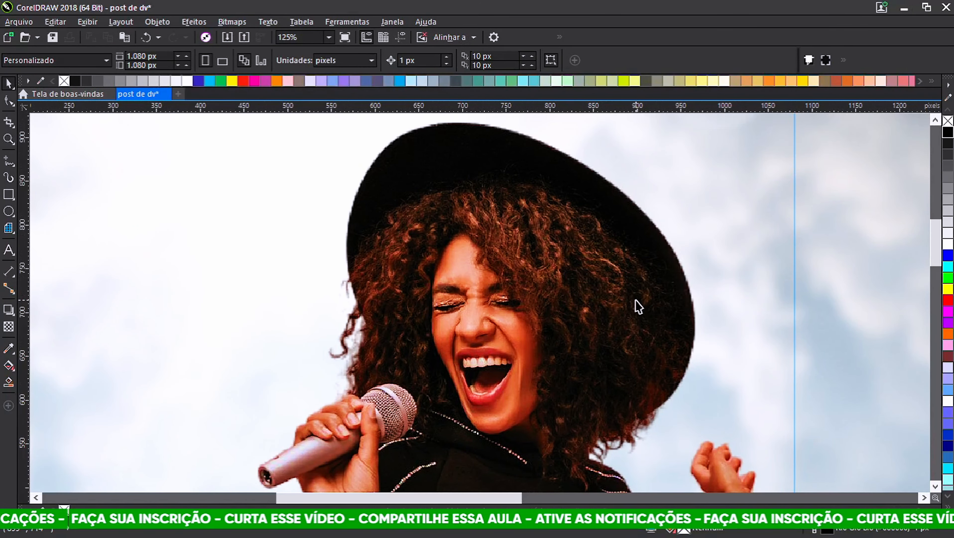
scroll(637, 304, down, 3)
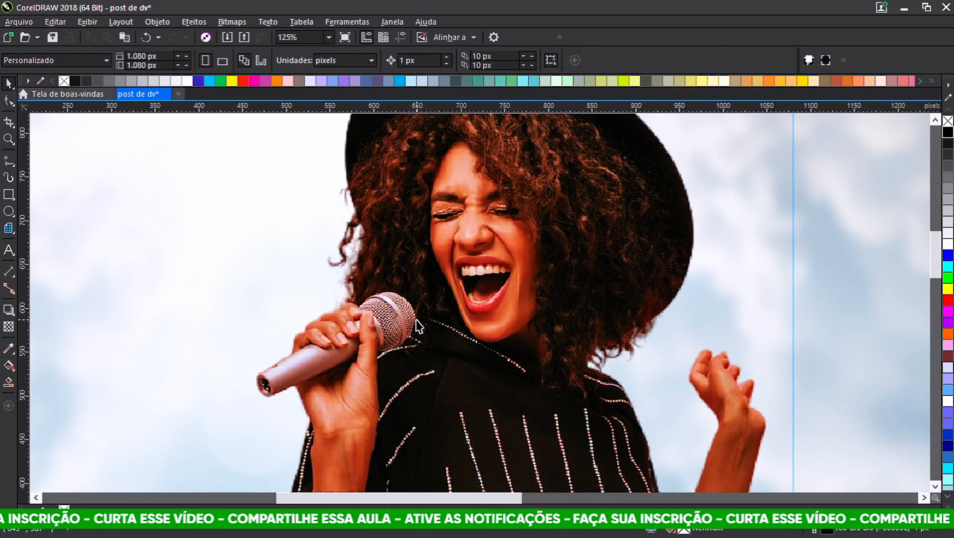
scroll(418, 326, down, 2)
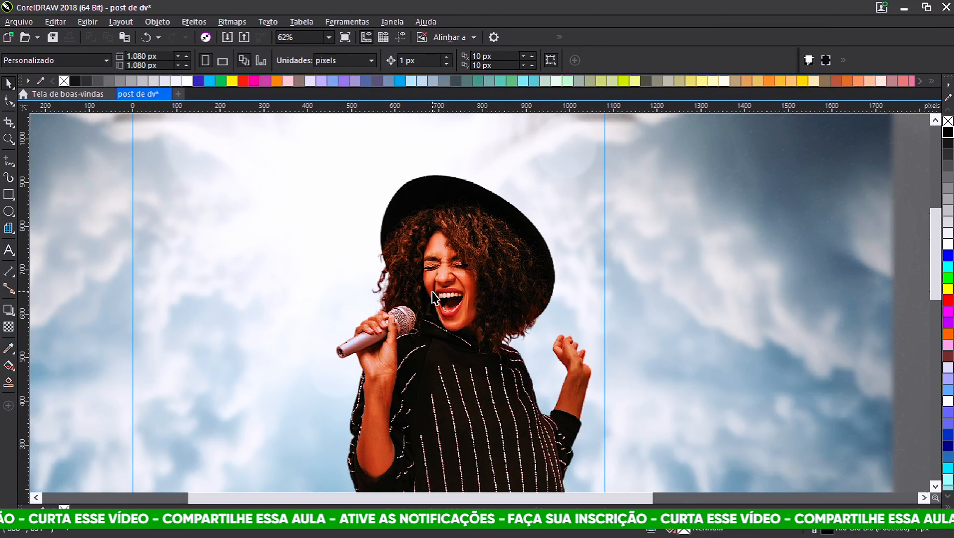
- Import Glow-effect-collection-by-shehab-editz (2).png at about 614 × 346 px and place it over the hat's edge at about X 940, Y 782 px
key(ctrl+i)
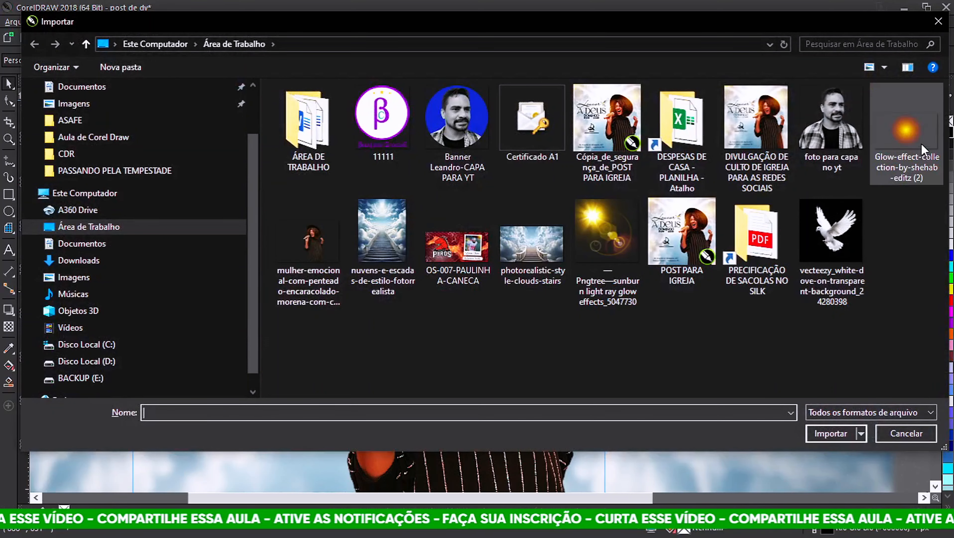
click(902, 152)
click(832, 434)
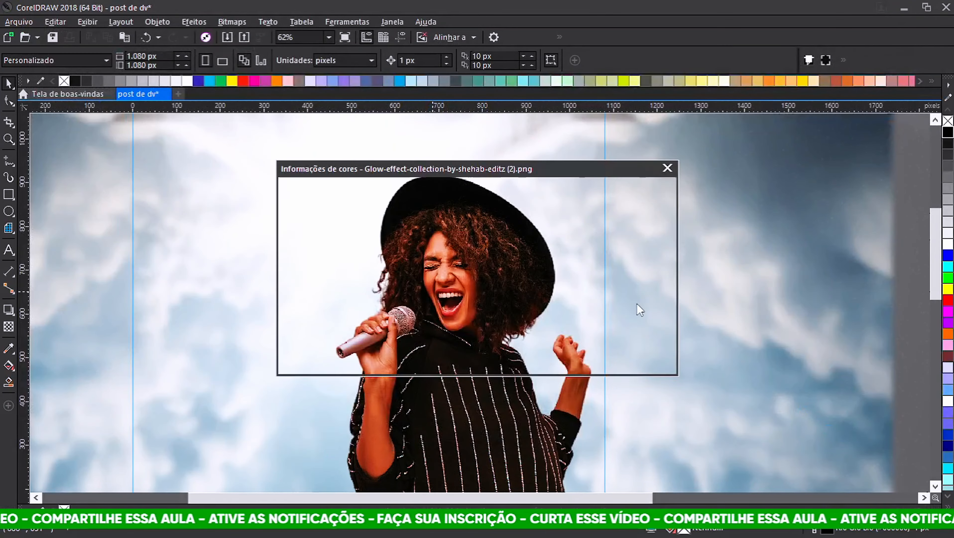
click(519, 363)
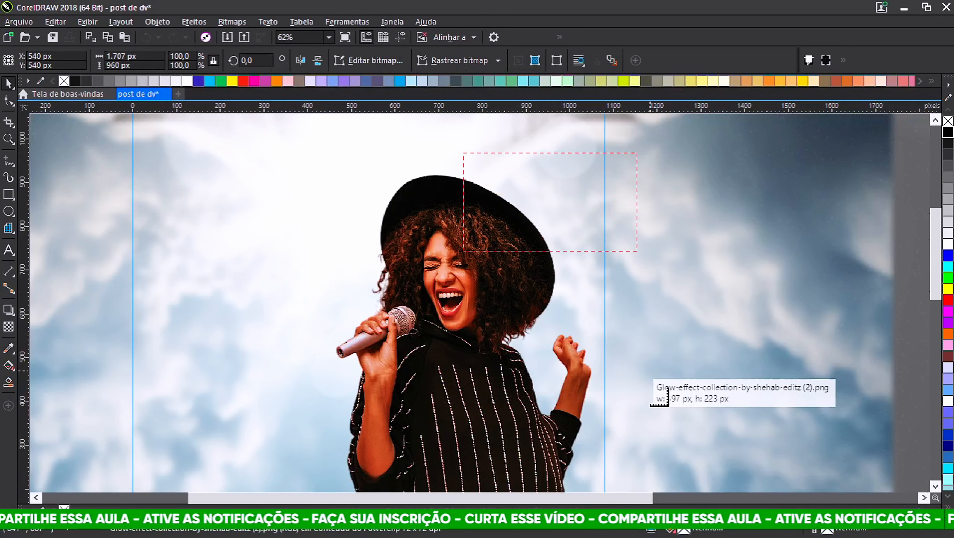
key(Return)
drag(597, 229, 543, 233)
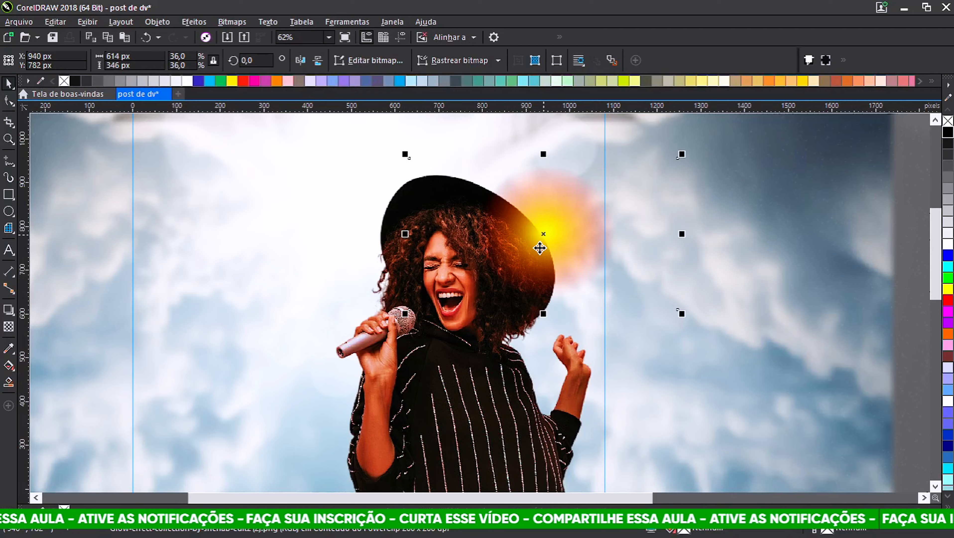
- Enlarge the orange glow to about 979 × 551 px and position it beside the hat at about X 985, Y 821 px
scroll(543, 286, down, 2)
drag(612, 224, 646, 205)
scroll(549, 249, up, 2)
mouse_move(550, 250)
mouse_down()
mouse_move(566, 255)
mouse_move(551, 267)
mouse_up()
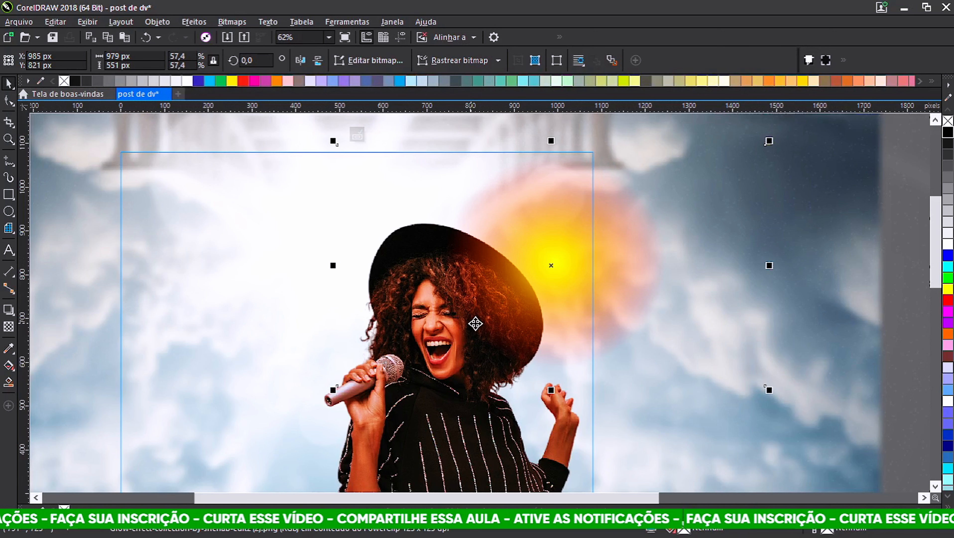
- Set the orange glow's transparency merge mode to Screen (Tela) to blend it into the hat and hair
scroll(498, 301, up, 1)
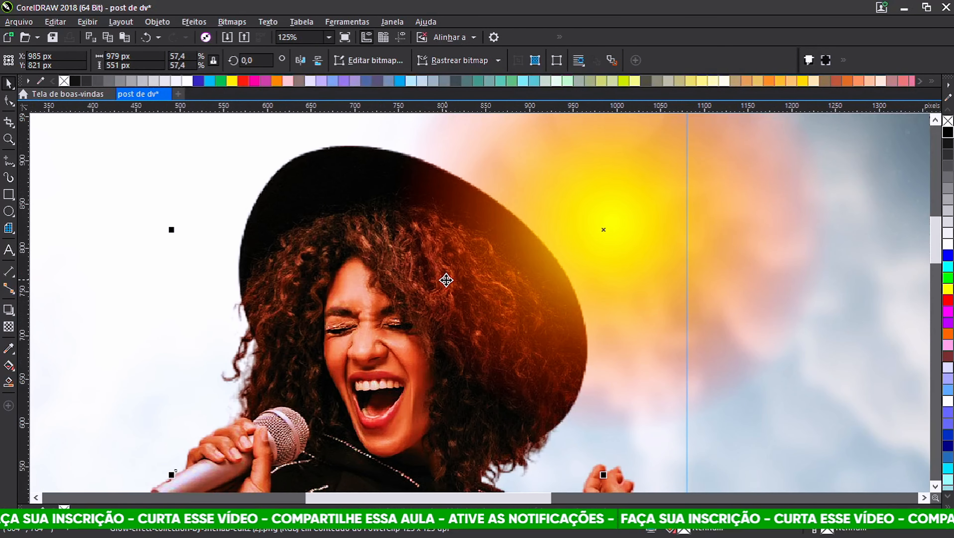
scroll(459, 277, down, 1)
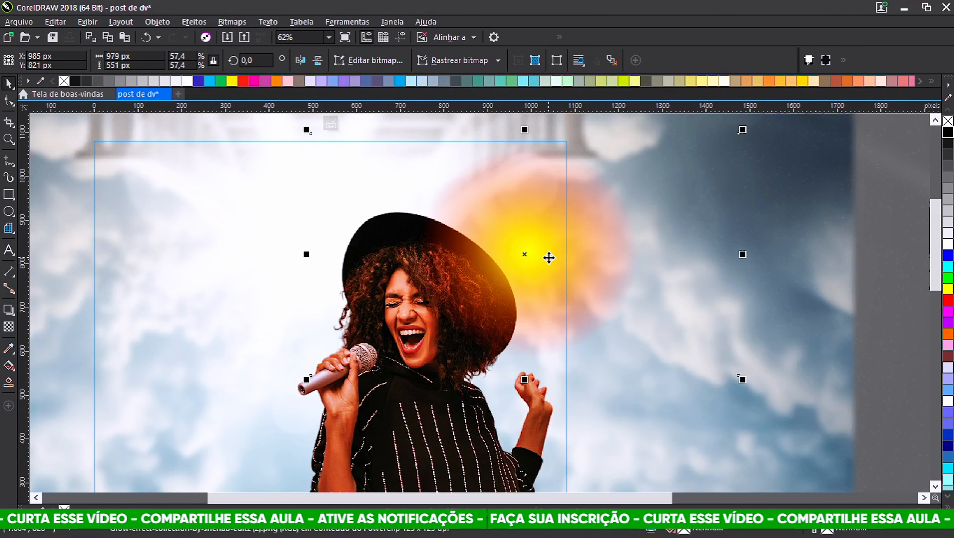
scroll(553, 229, up, 2)
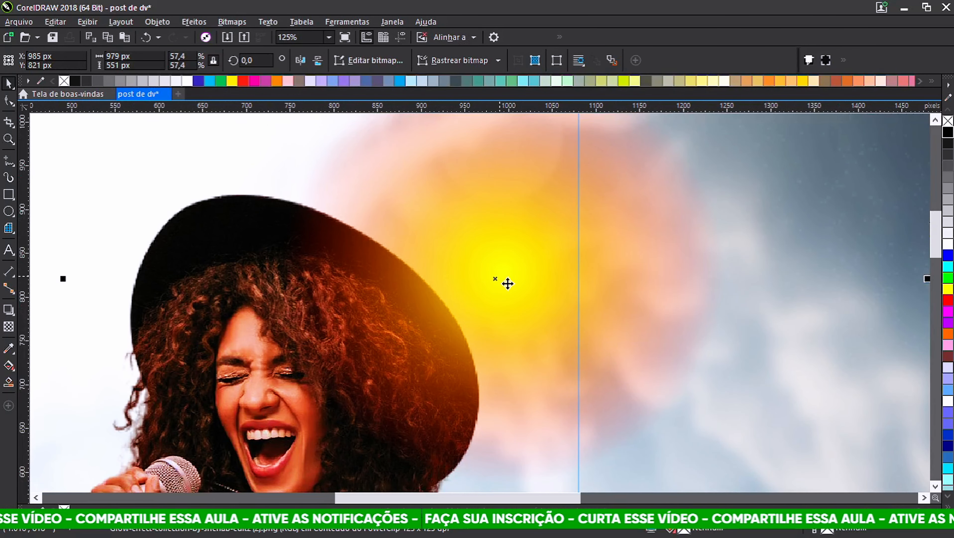
scroll(528, 270, down, 2)
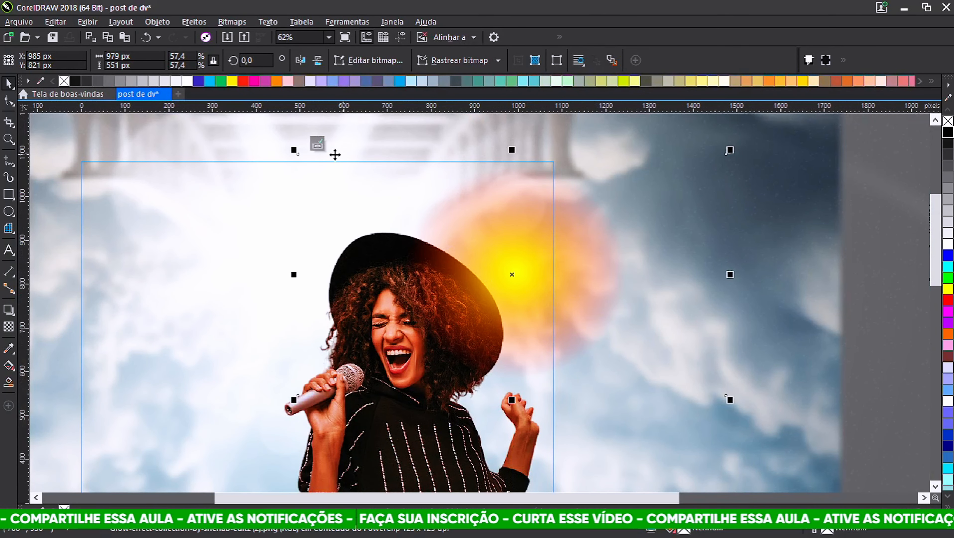
click(9, 327)
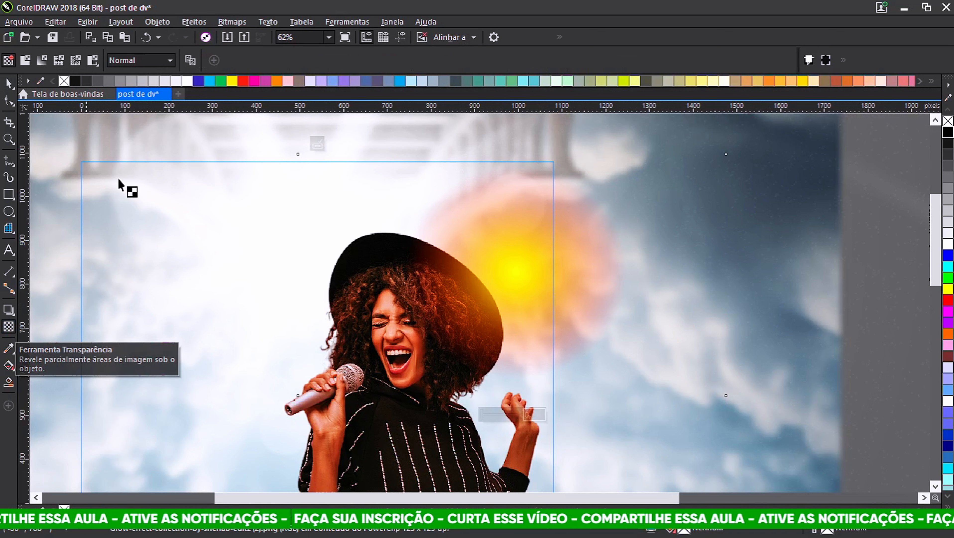
click(162, 60)
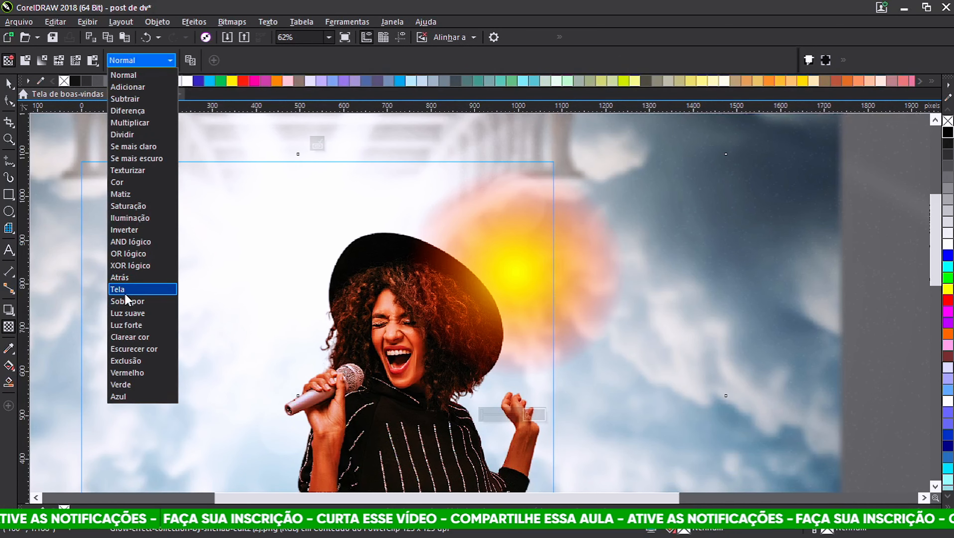
click(131, 291)
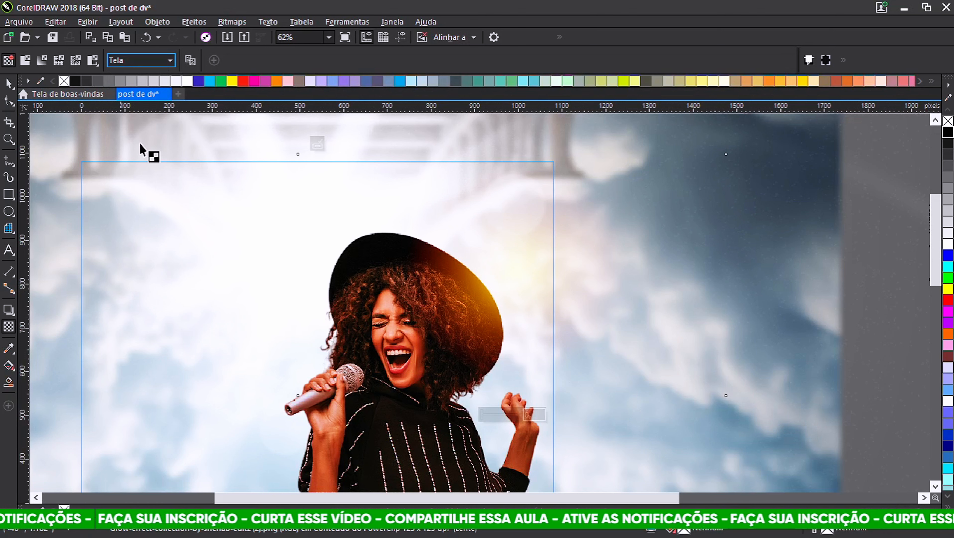
click(8, 85)
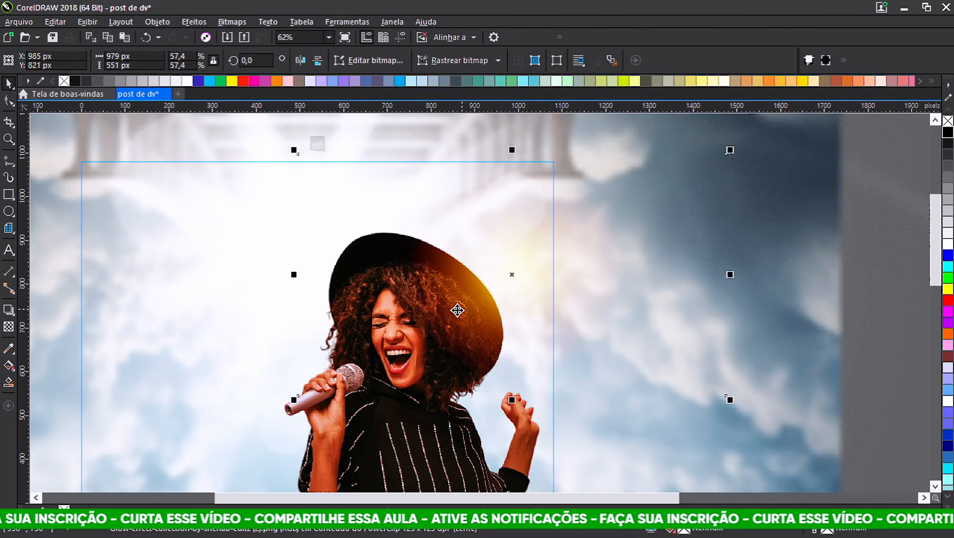
- Move the glow off the singer to compare the hat without its light, and undo the move
scroll(472, 329, up, 1)
scroll(410, 286, up, 1)
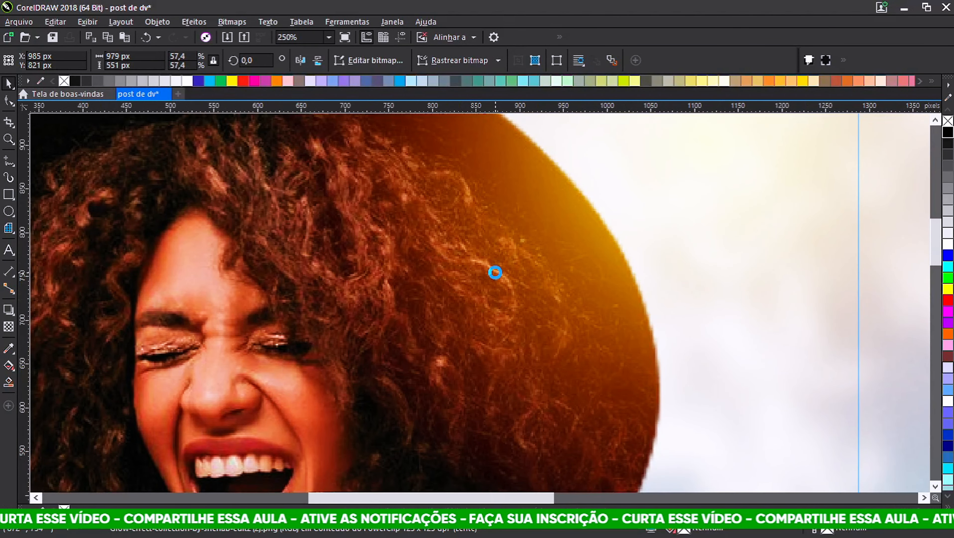
scroll(495, 270, down, 1)
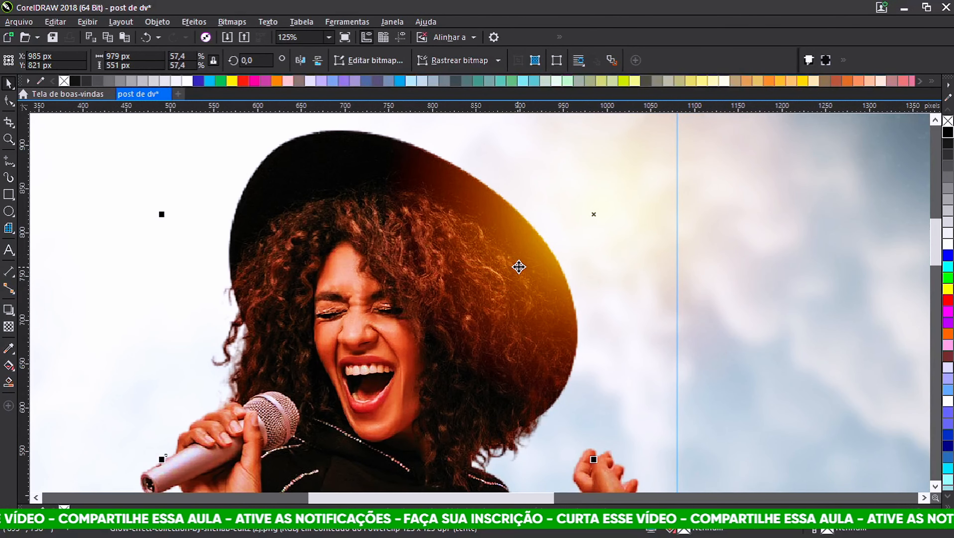
drag(512, 263, 916, 214)
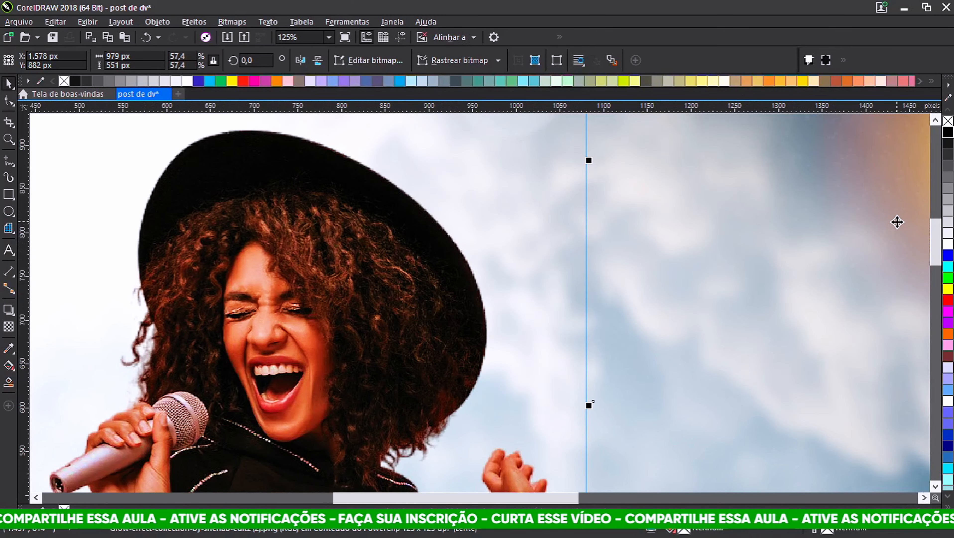
key(ctrl+z)
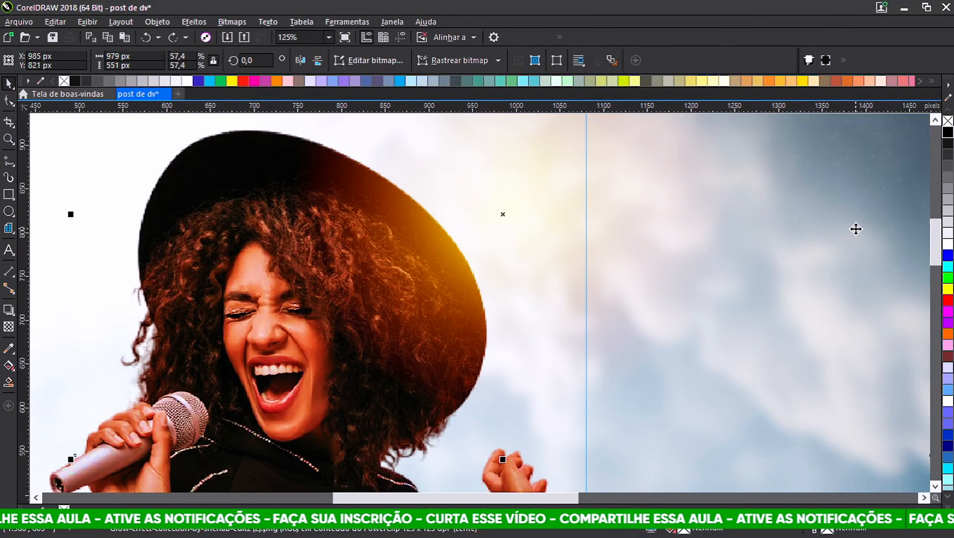
scroll(769, 222, down, 2)
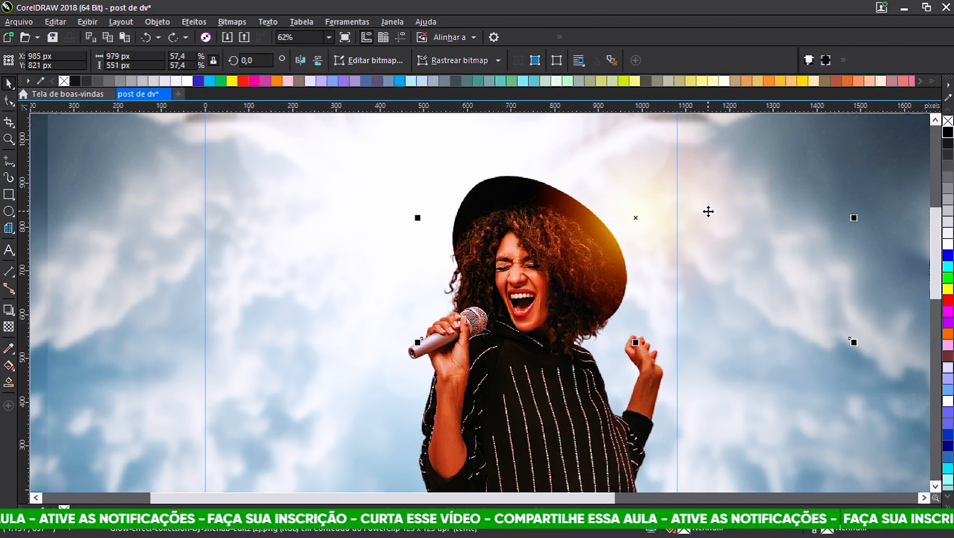
- Duplicate the glow and place the copy beside the microphone at about X 467, Y 634 px
scroll(708, 212, down, 2)
drag(680, 213, 526, 237)
scroll(577, 267, up, 2)
scroll(644, 212, up, 2)
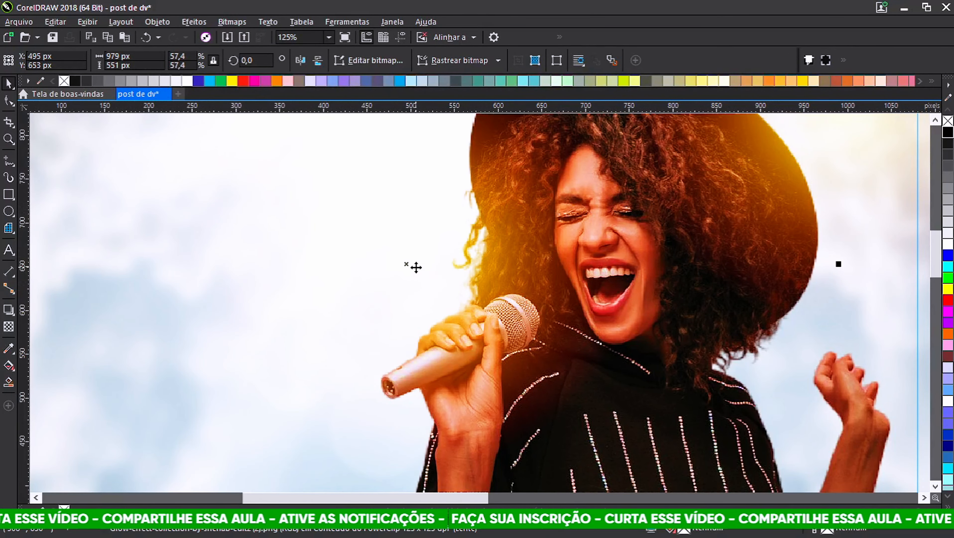
drag(416, 267, 381, 279)
- Place another glow copy by the lower edge of the singer's dress at about X 1121, Y 64 px, enlarged to about 1011 × 569 px
scroll(474, 243, down, 4)
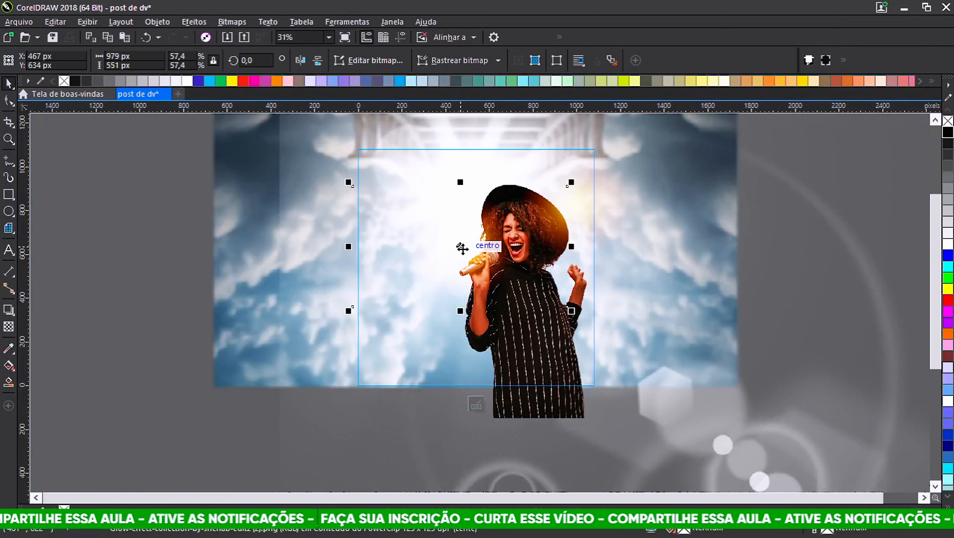
drag(473, 244, 606, 373)
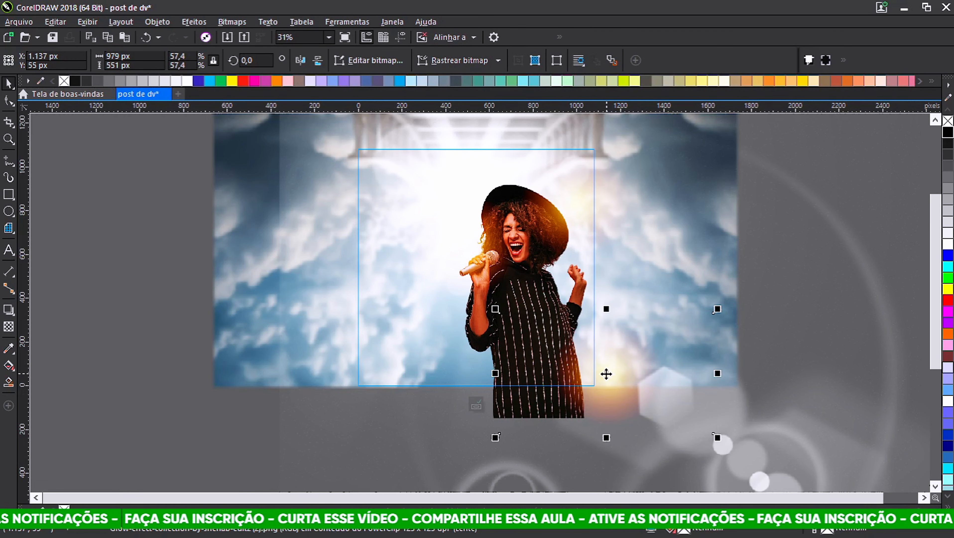
drag(495, 309, 488, 305)
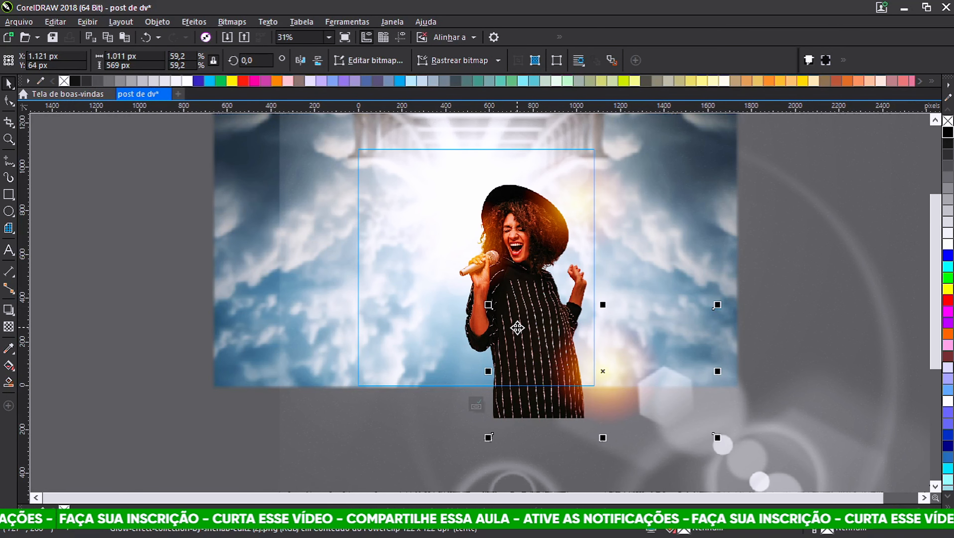
- Finish editing the PowerClip contents and fit the whole page in view to check the cropped composition
scroll(490, 290, down, 2)
click(204, 256)
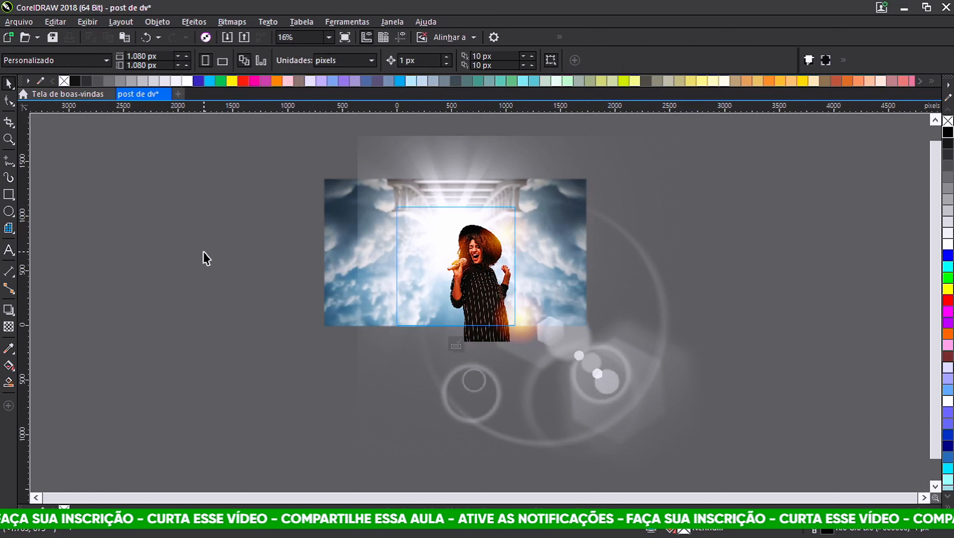
ctrl+click(206, 258)
click(206, 258)
key(shift+F4)
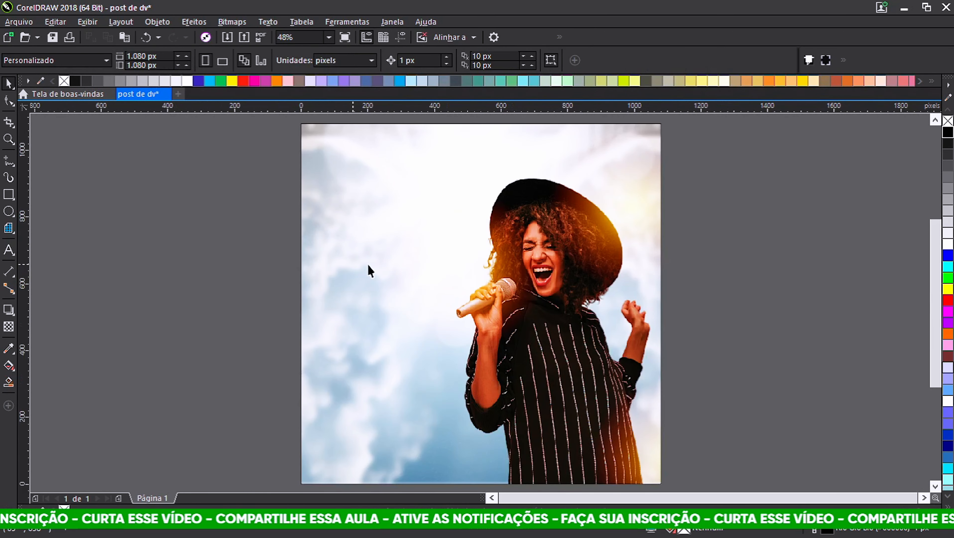
click(442, 256)
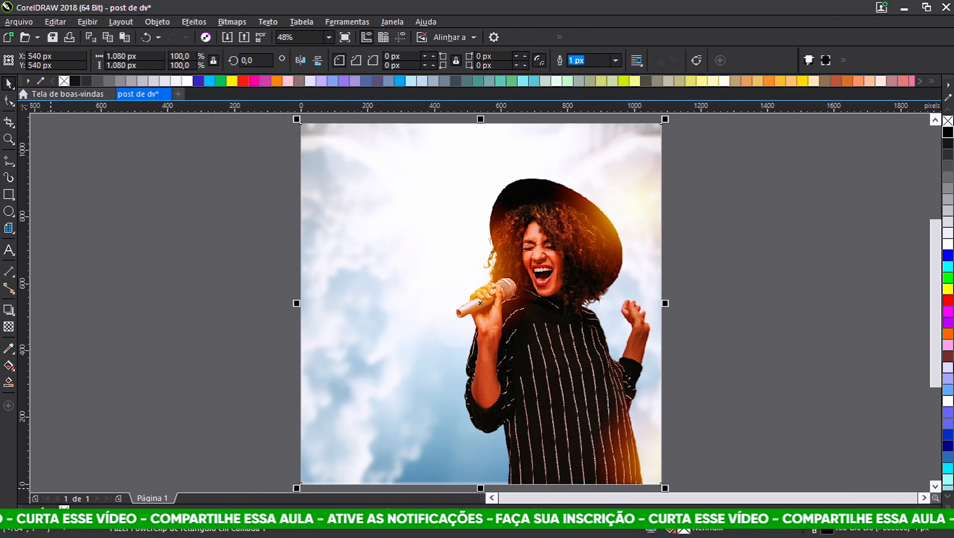
click(262, 278)
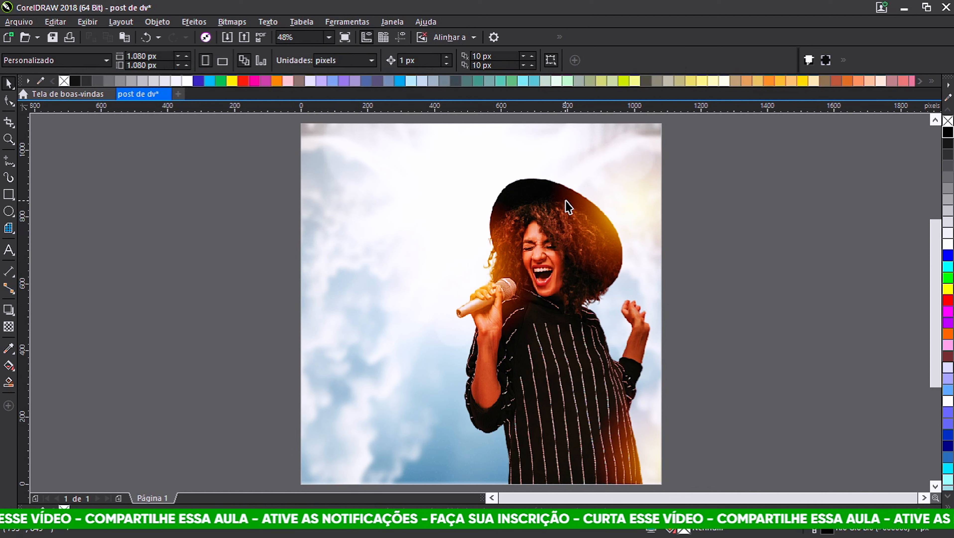
- Enter the PowerClip contents of the square post for editing and leave nothing selected
scroll(604, 239, up, 3)
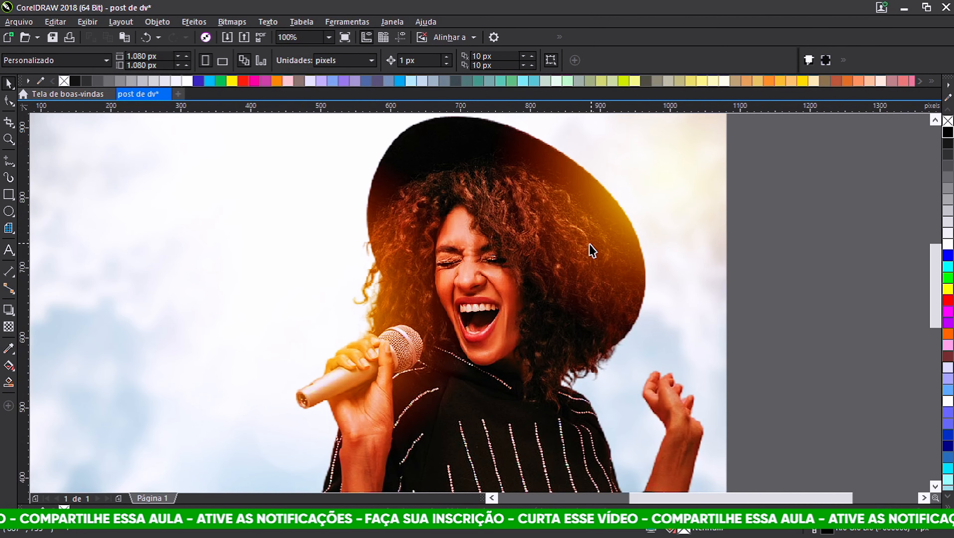
scroll(590, 250, down, 3)
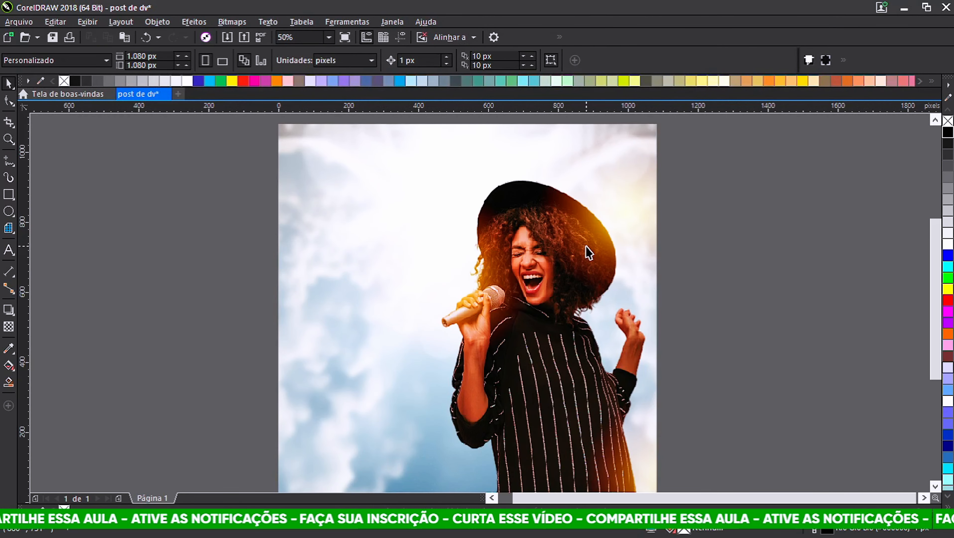
key(shift+F4)
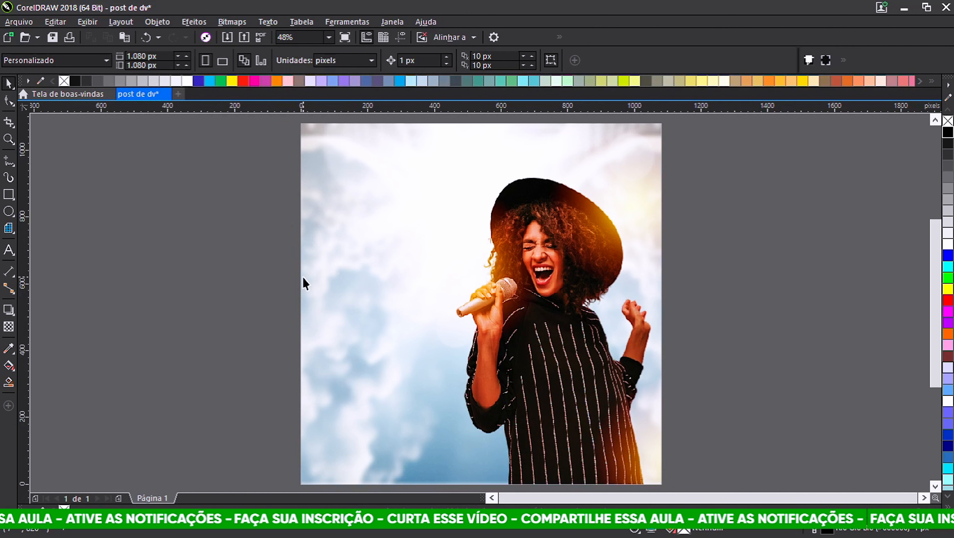
ctrl+click(375, 318)
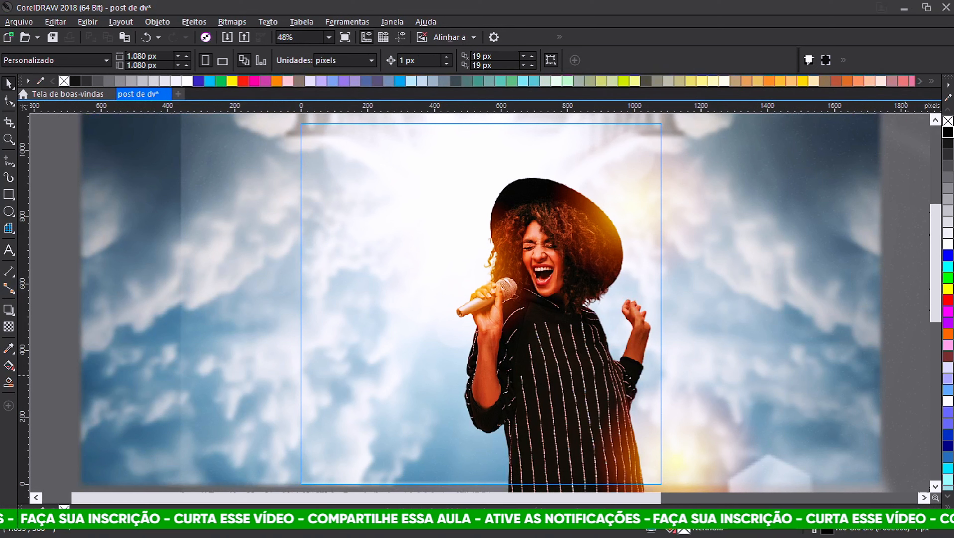
click(795, 218)
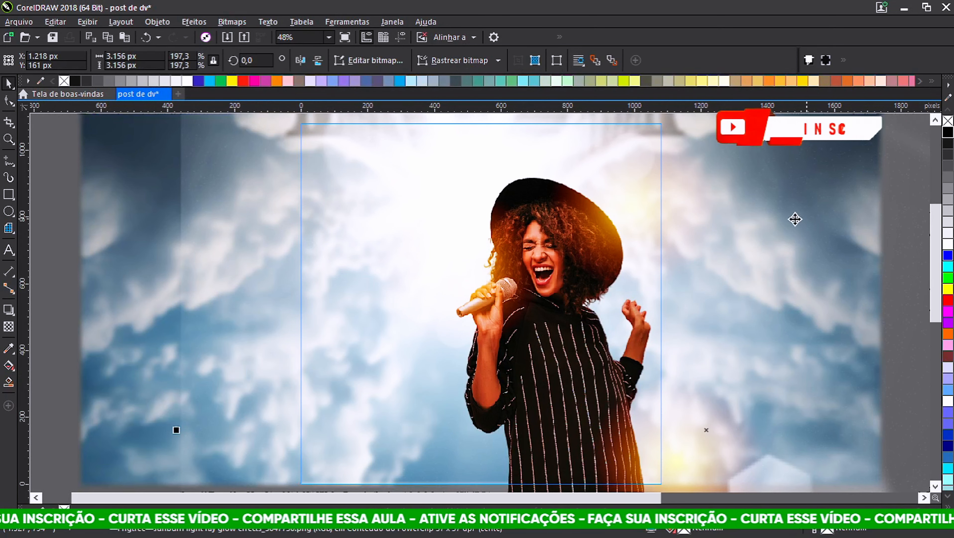
click(54, 274)
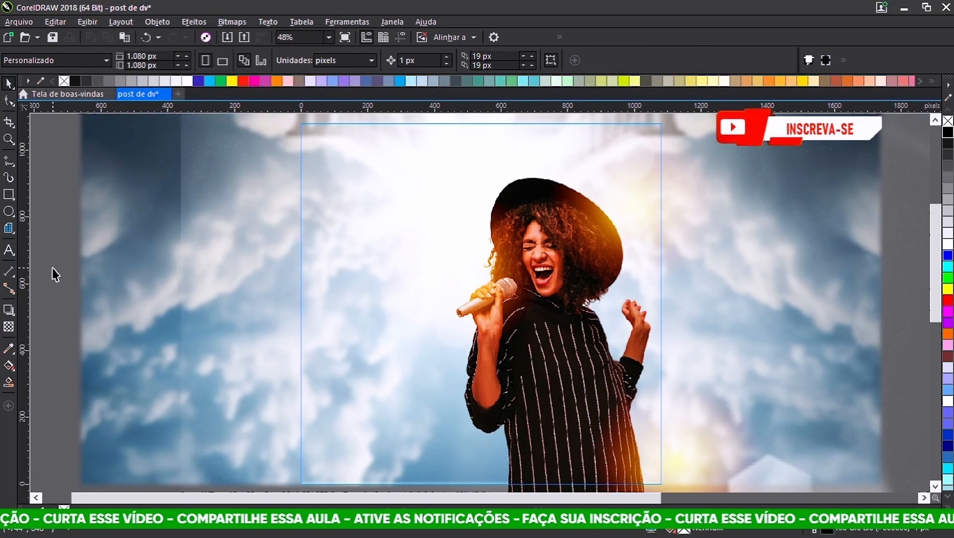
- Add the artistic text "Louvor" on the bright sky area beside the singer
key(F8)
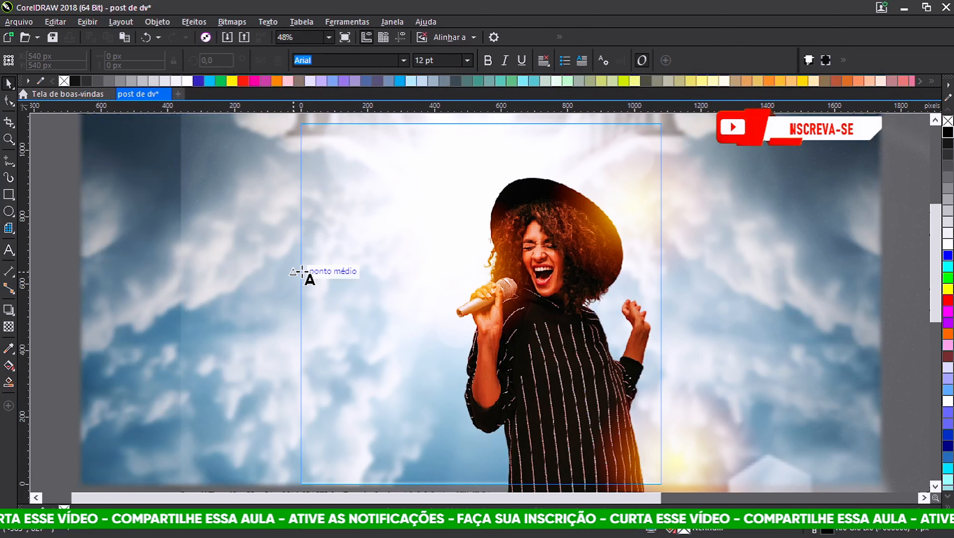
click(360, 243)
scroll(358, 241, up, 2)
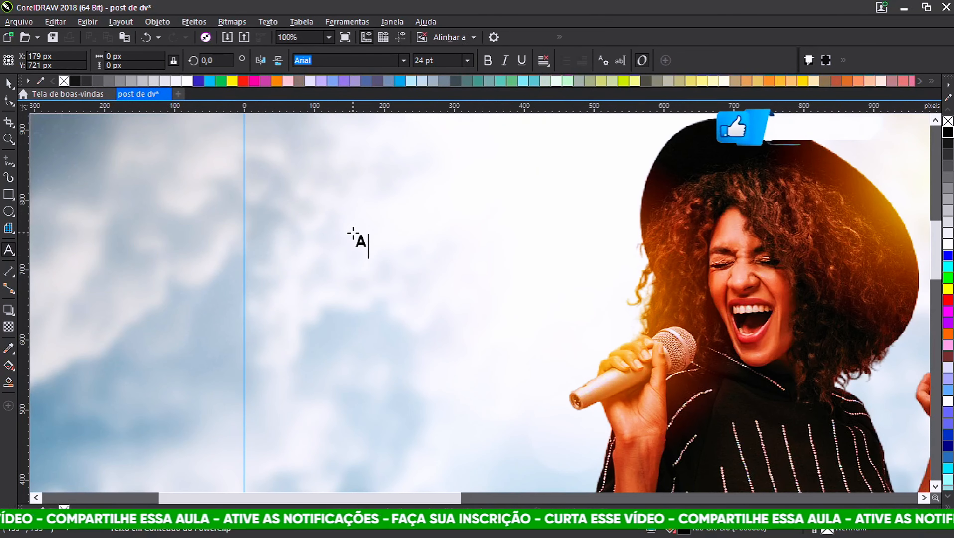
scroll(377, 243, up, 2)
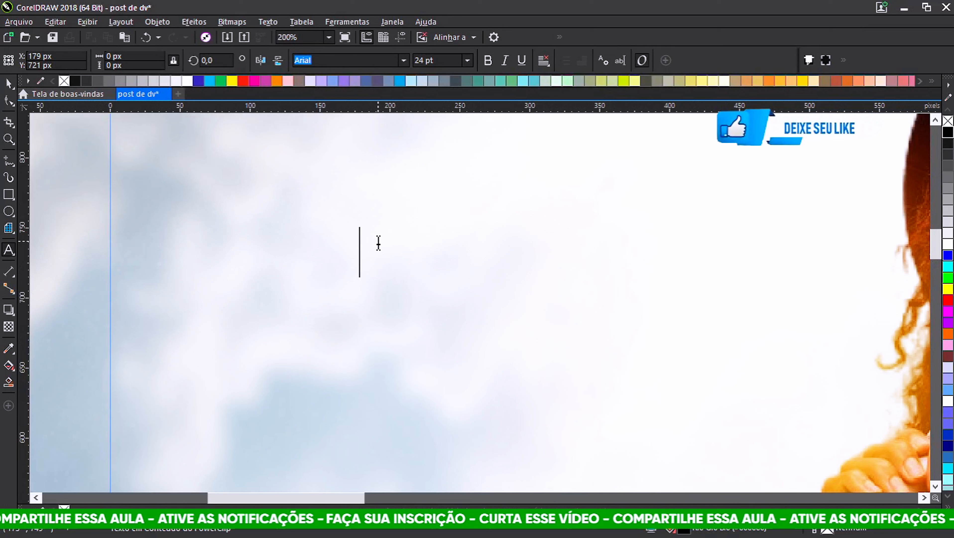
text(Louvor)
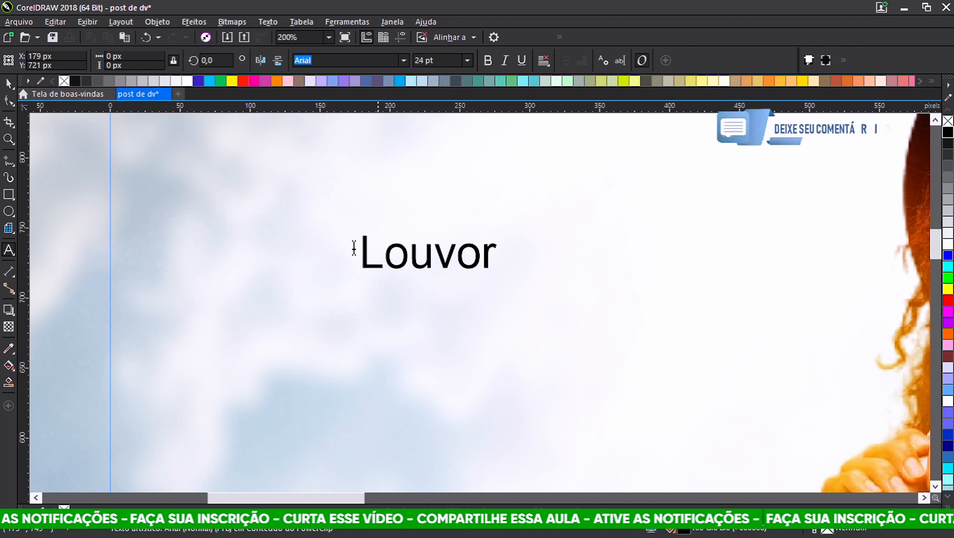
click(9, 84)
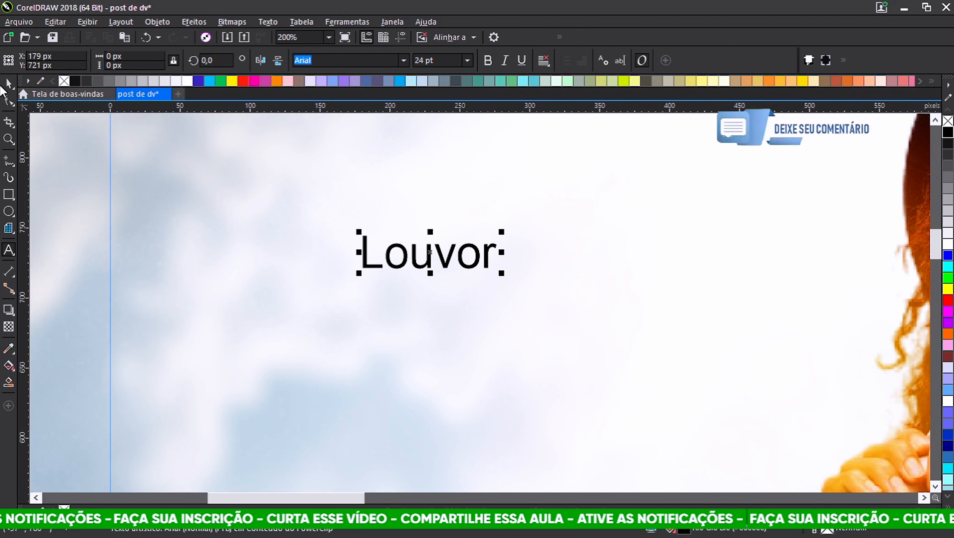
- Set the "Louvor" text in the LainieDaySH font and enlarge it to about 282 px wide
click(403, 62)
click(360, 99)
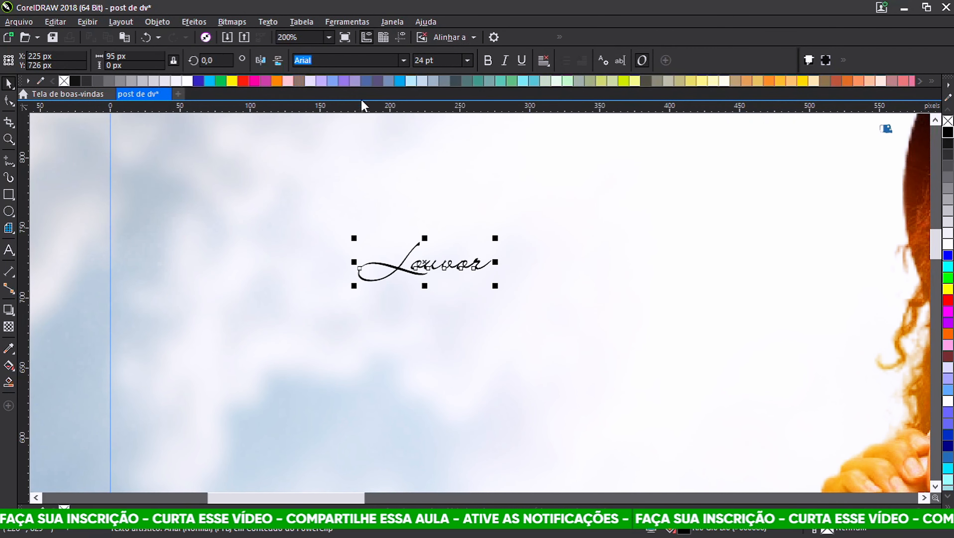
drag(496, 286, 756, 363)
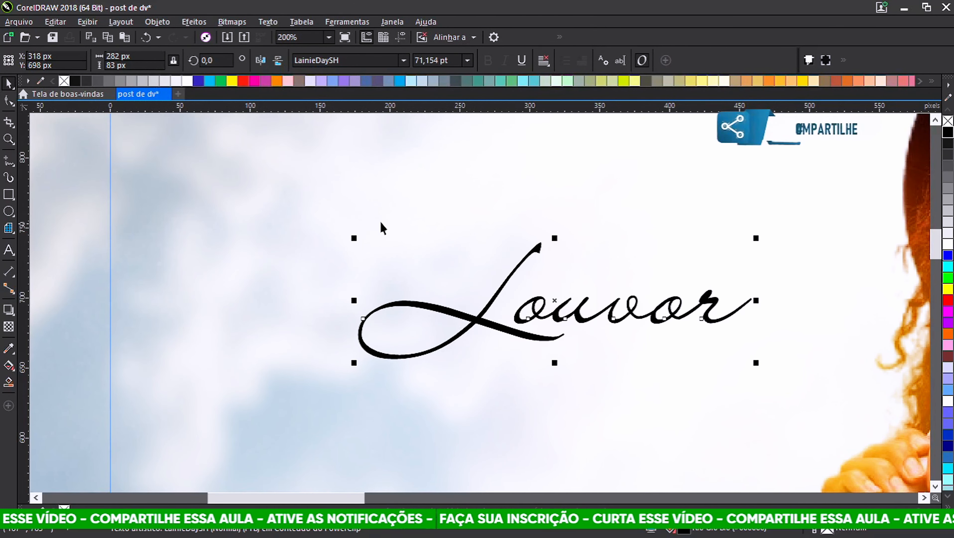
- Duplicate the "Louvor" text directly below the original and set the copy in the Laginchy font
scroll(419, 220, down, 2)
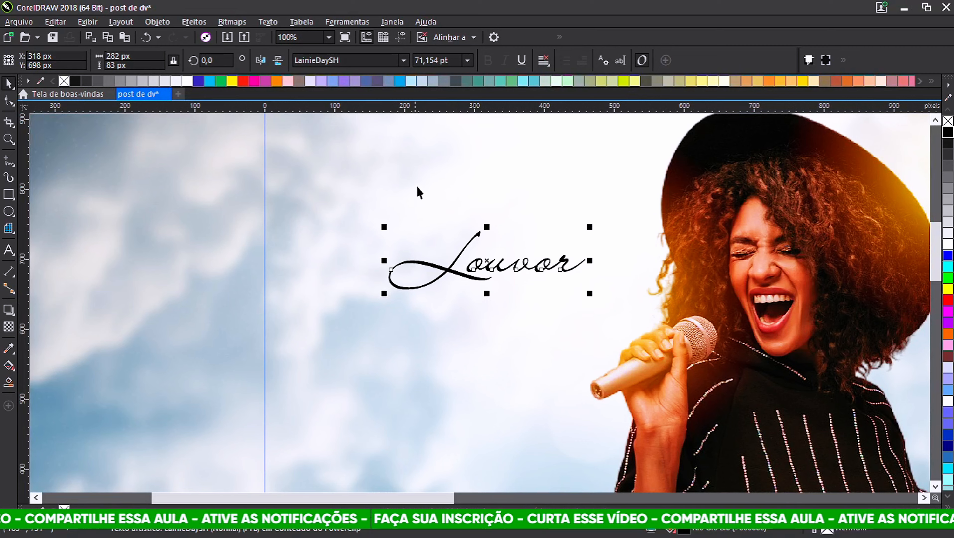
scroll(422, 187, down, 1)
scroll(466, 230, up, 1)
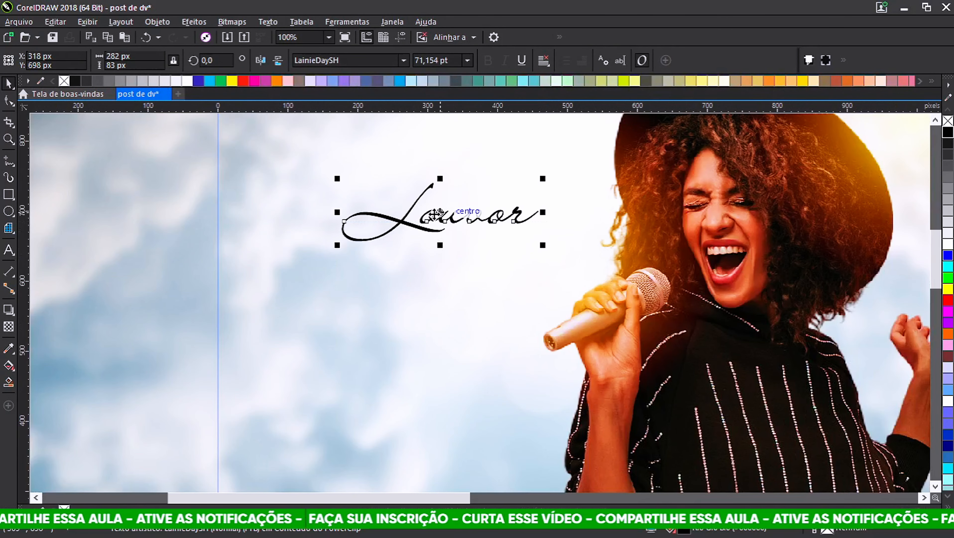
drag(440, 213, 439, 281)
right_click(439, 281)
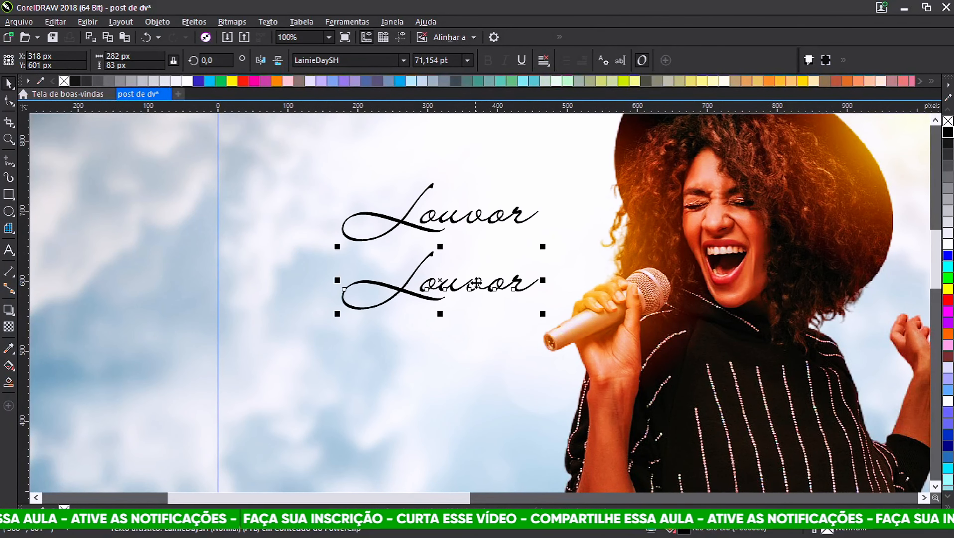
click(404, 61)
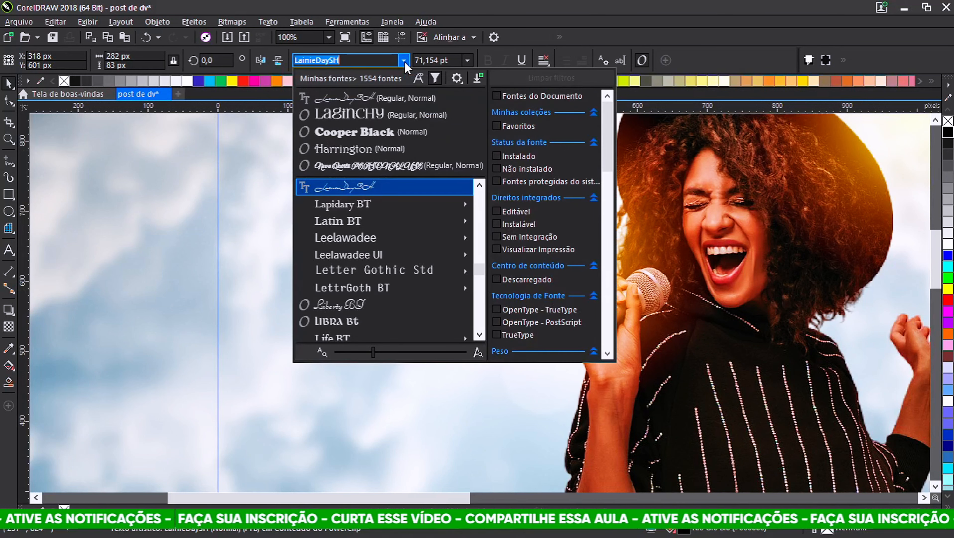
click(373, 115)
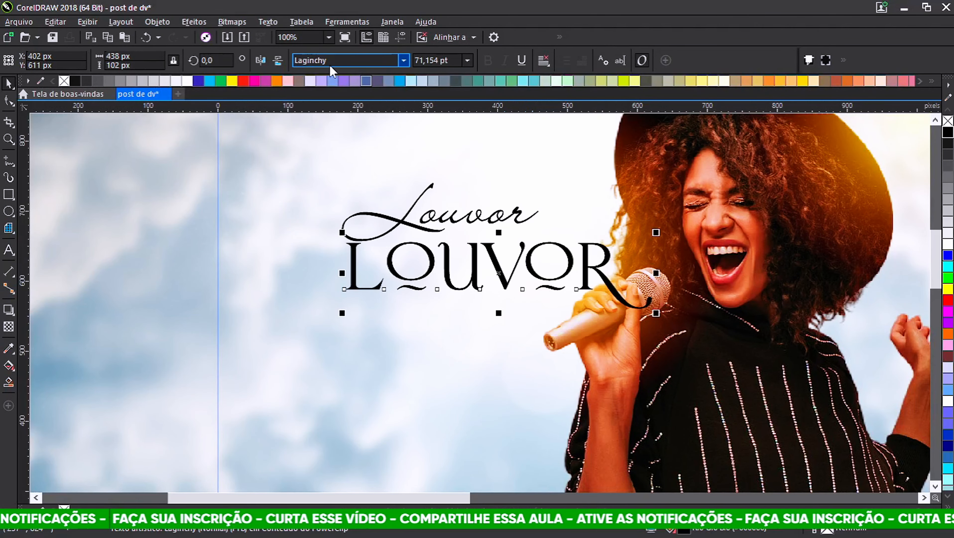
- Replace the wording of the lower Laginchy text with "A DEUS"
double_click(587, 275)
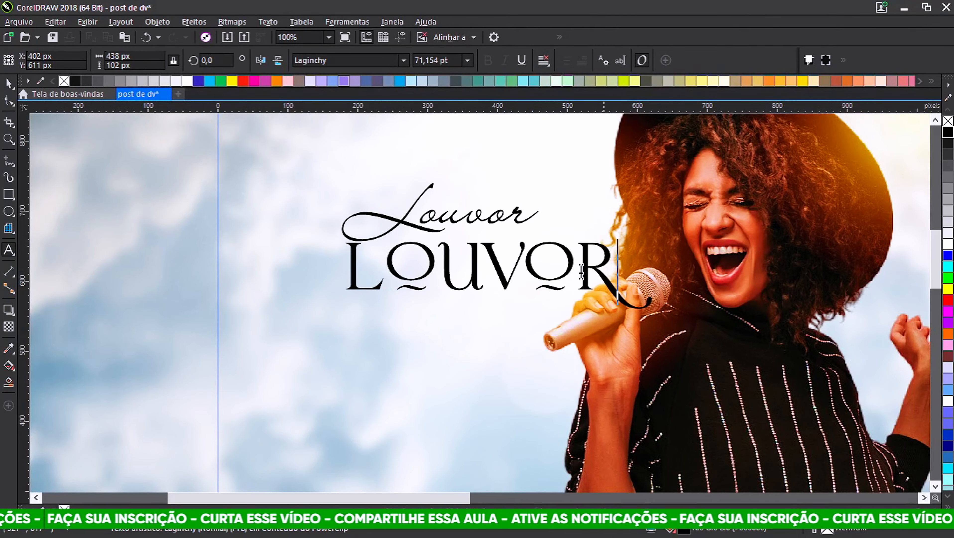
drag(617, 271, 342, 262)
text(A)
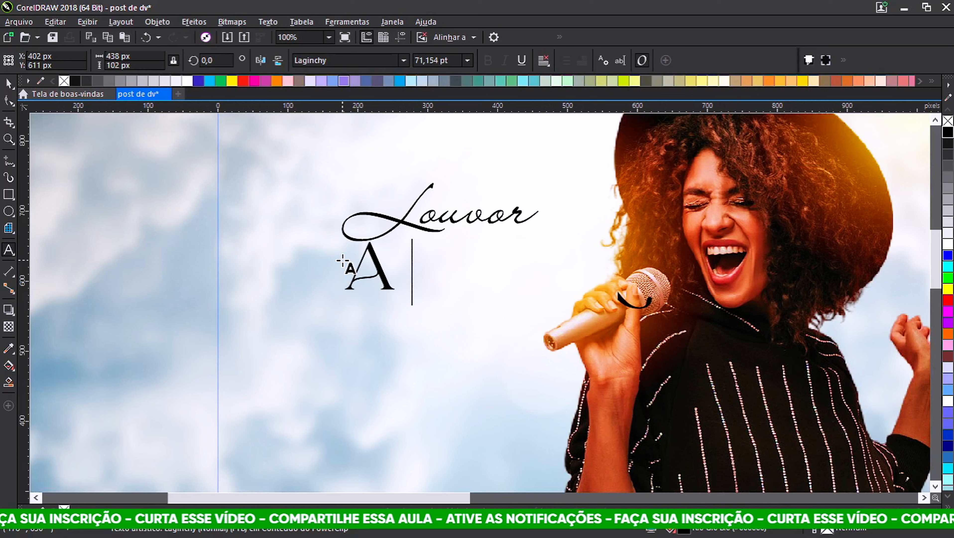
text( DEUS)
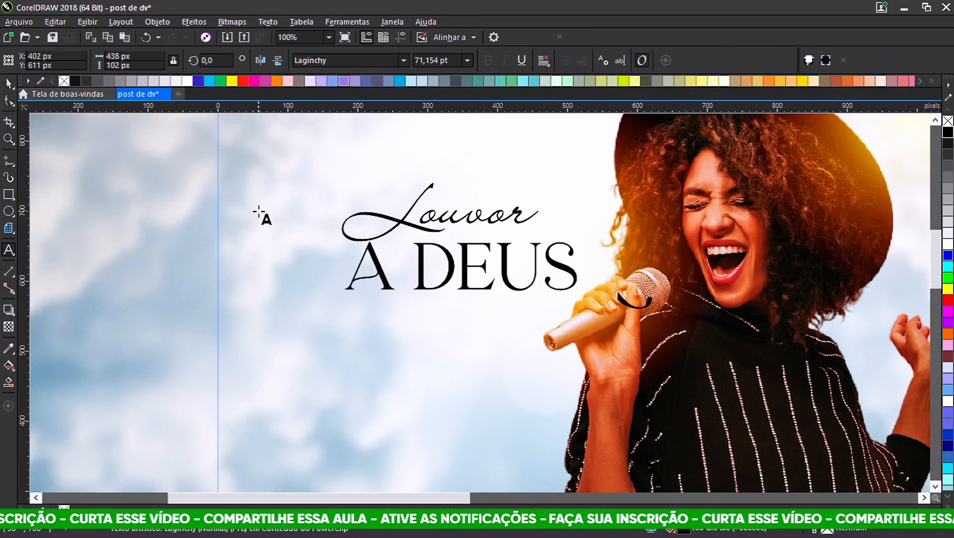
click(9, 84)
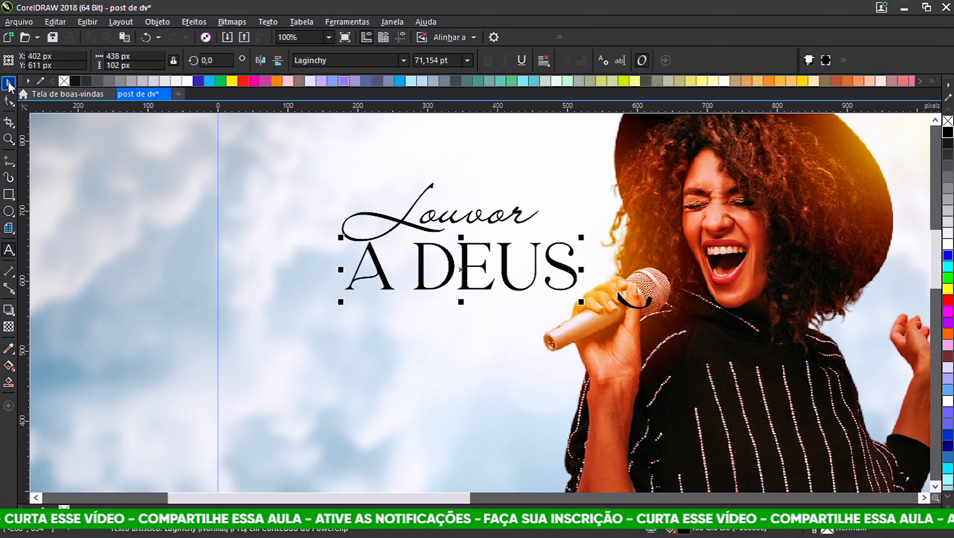
- Move the script "Louvor" text about 25 px right and 10 px up above "A DEUS"
click(402, 222)
scroll(402, 222, up, 1)
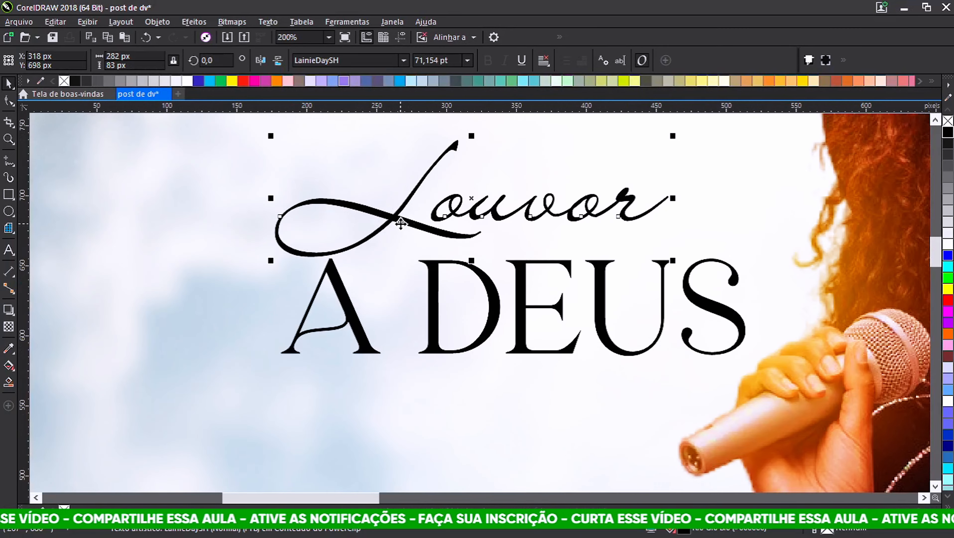
drag(400, 222, 437, 214)
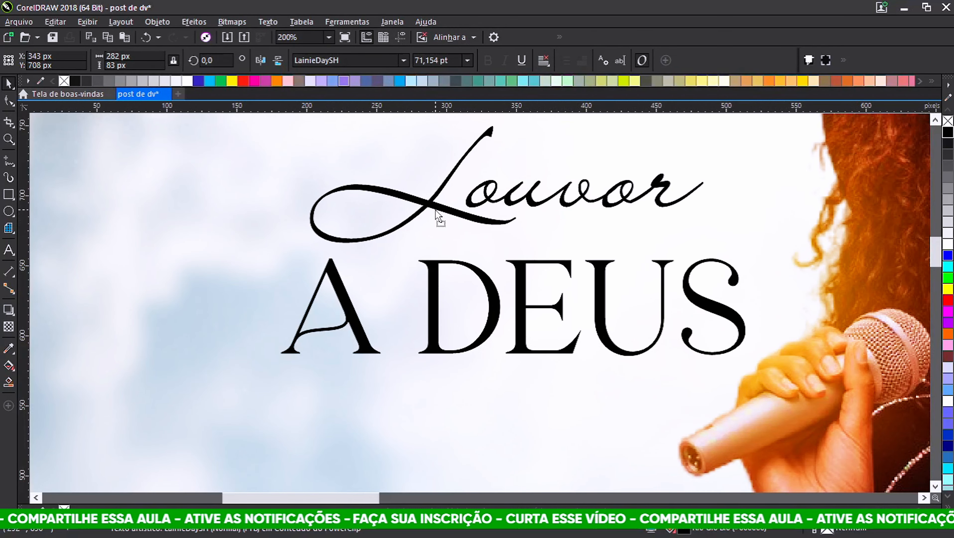
scroll(405, 238, down, 1)
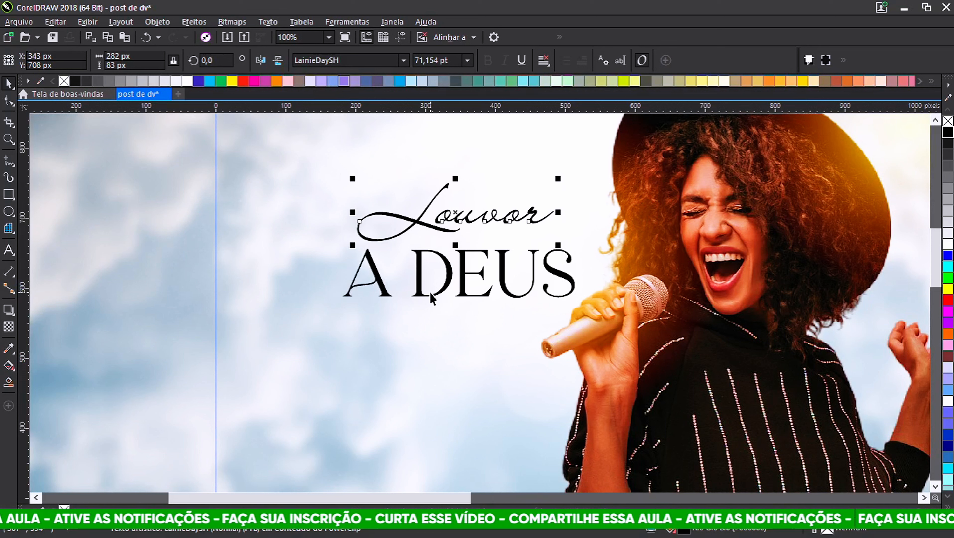
- Try right and left alignment on both title lines, leaving "Louvor" aligned to the left edge of "A DEUS"
shift+click(418, 283)
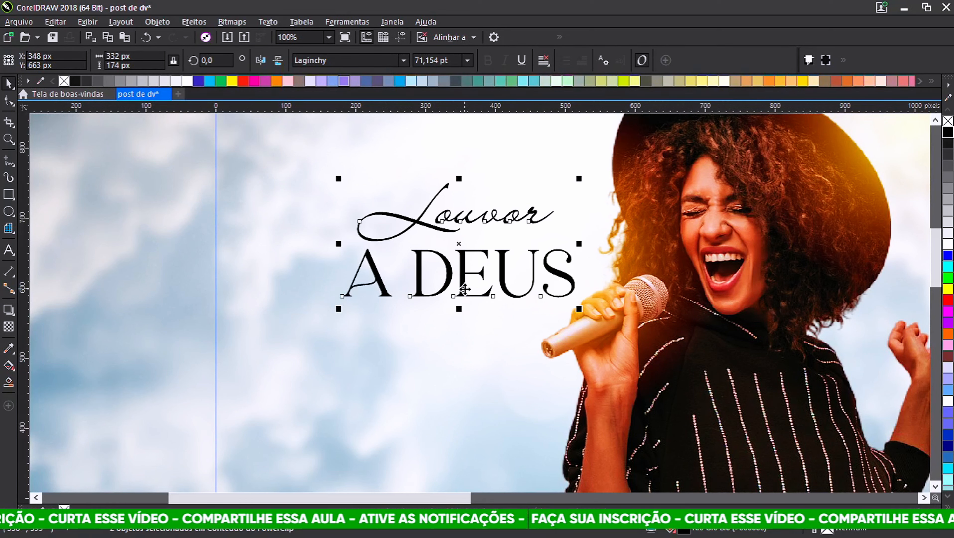
key(r)
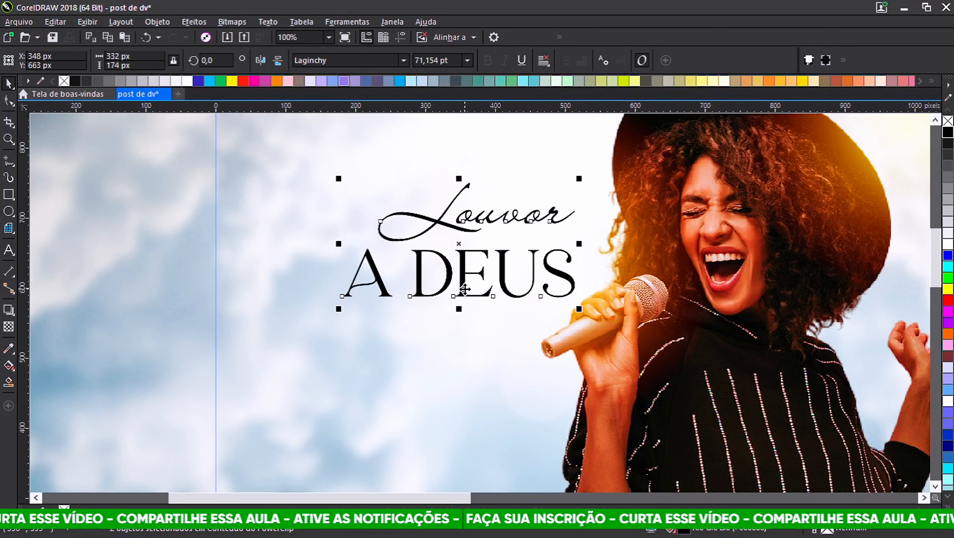
key(l)
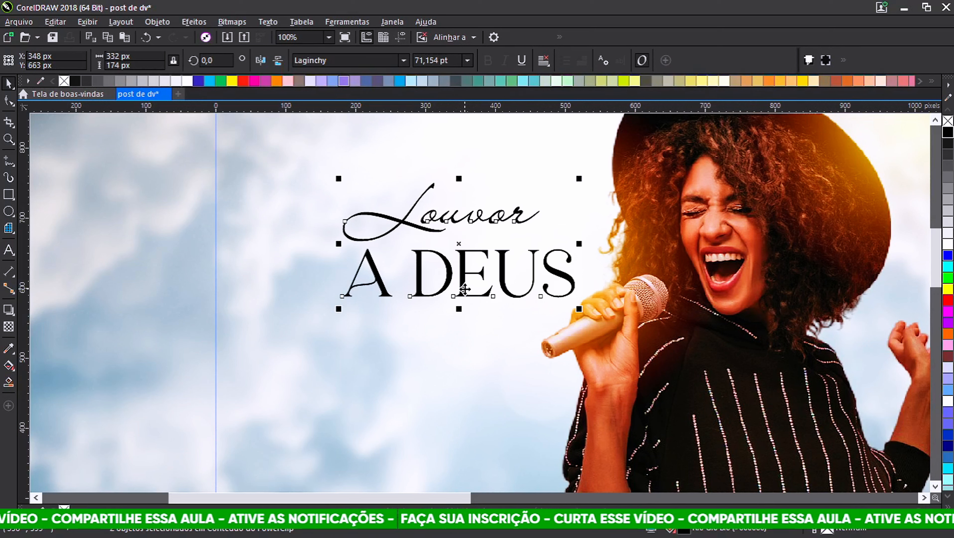
key(r)
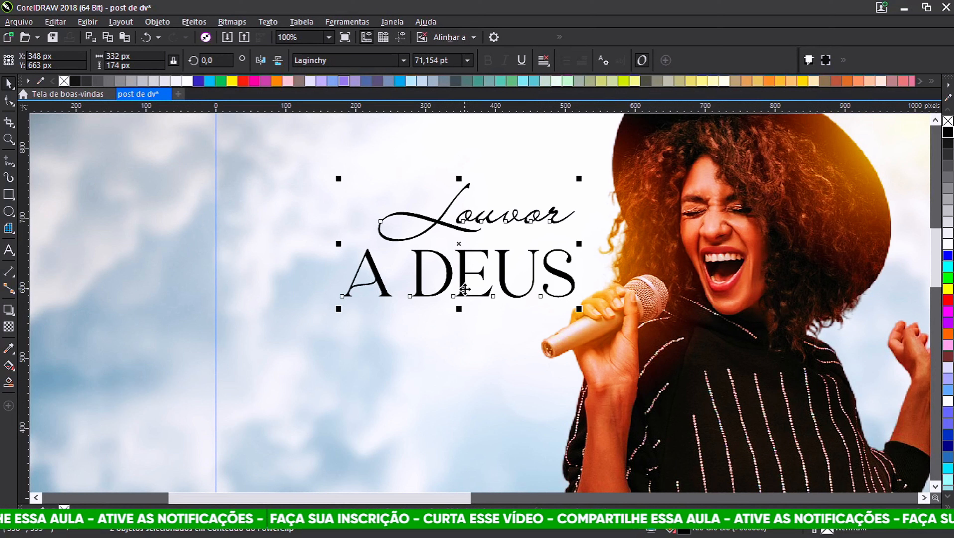
key(l)
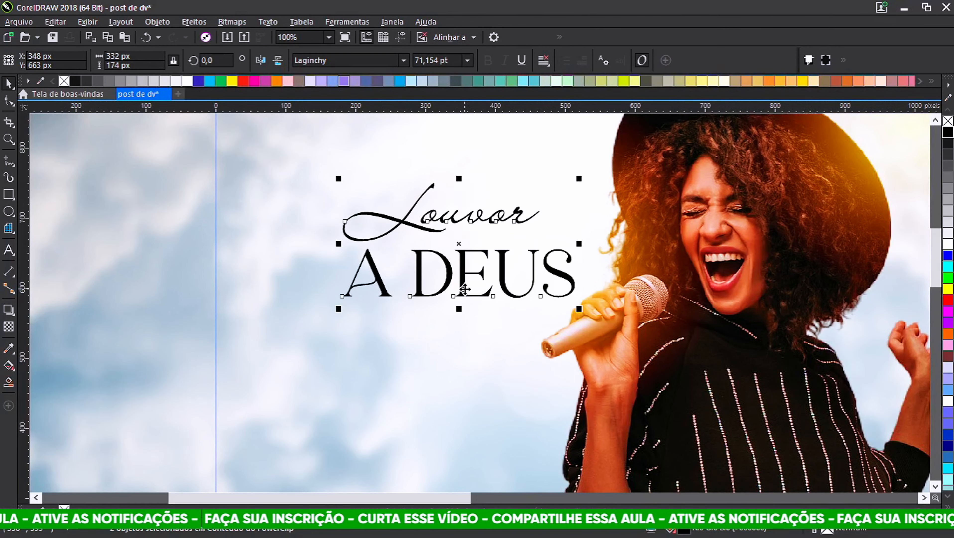
key(r)
key(l)
key(r)
key(l)
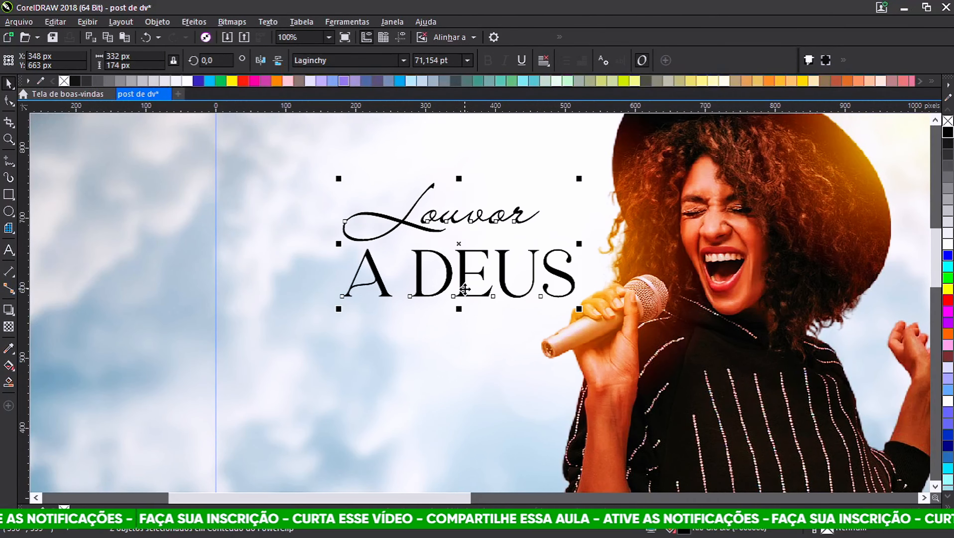
key(r)
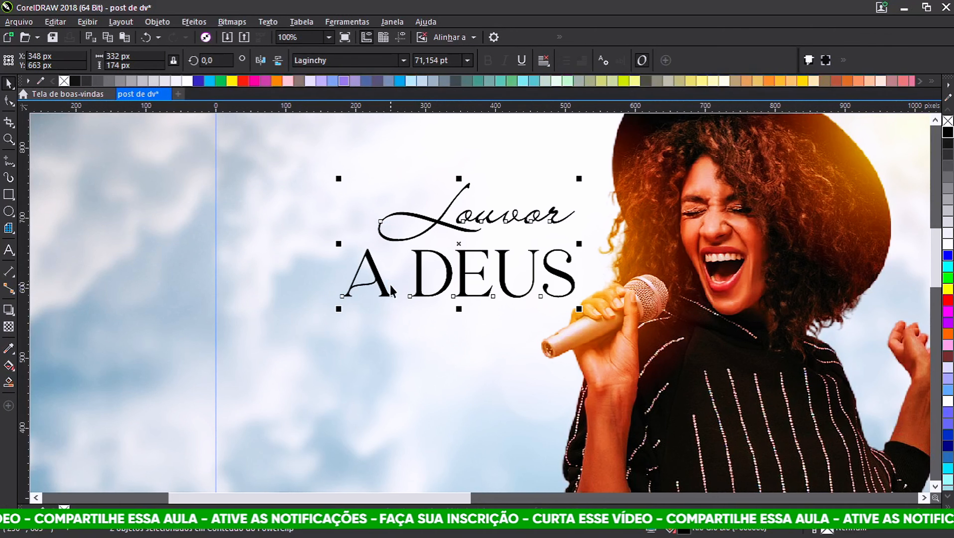
key(l)
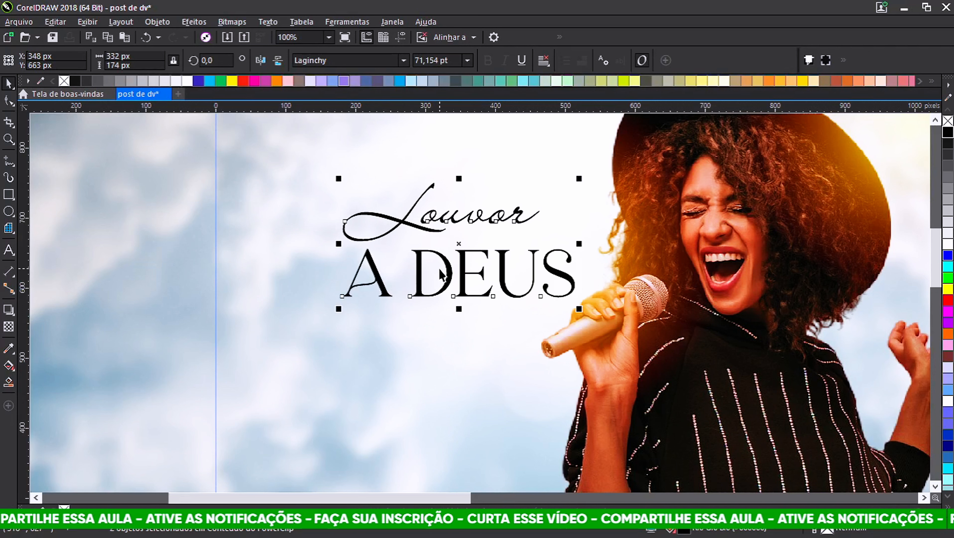
- Show the layout guidelines over the artwork and frame the two selected title lines
scroll(440, 274, down, 2)
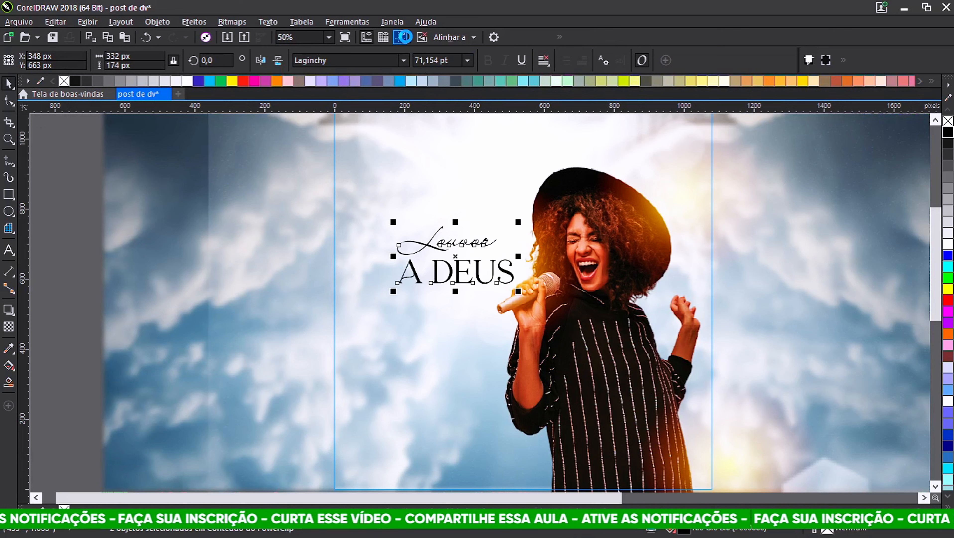
click(400, 37)
scroll(399, 300, up, 2)
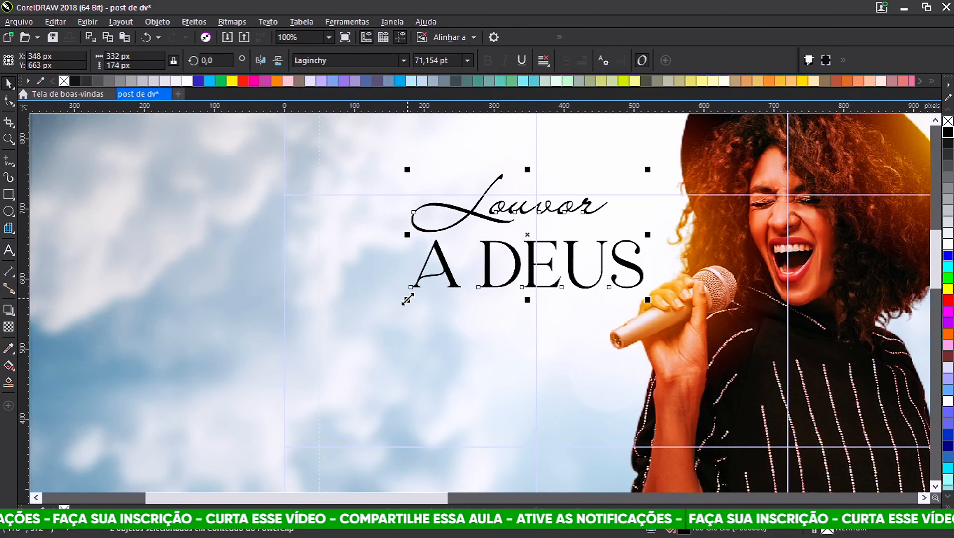
- Enlarge both title lines together to about 463 by 242 px and raise them beside the singer at the side margin guide
drag(407, 299, 311, 345)
scroll(376, 248, down, 1)
scroll(378, 252, down, 1)
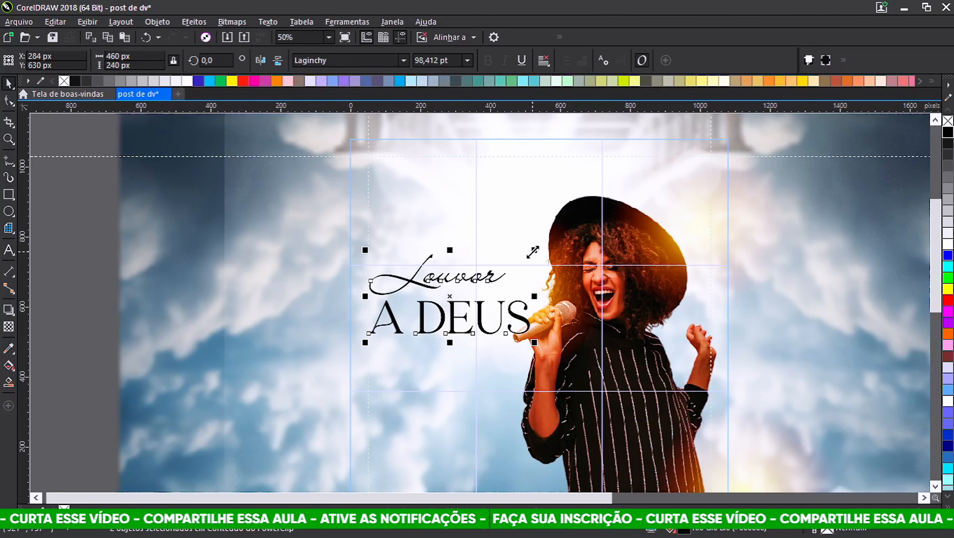
drag(533, 251, 521, 257)
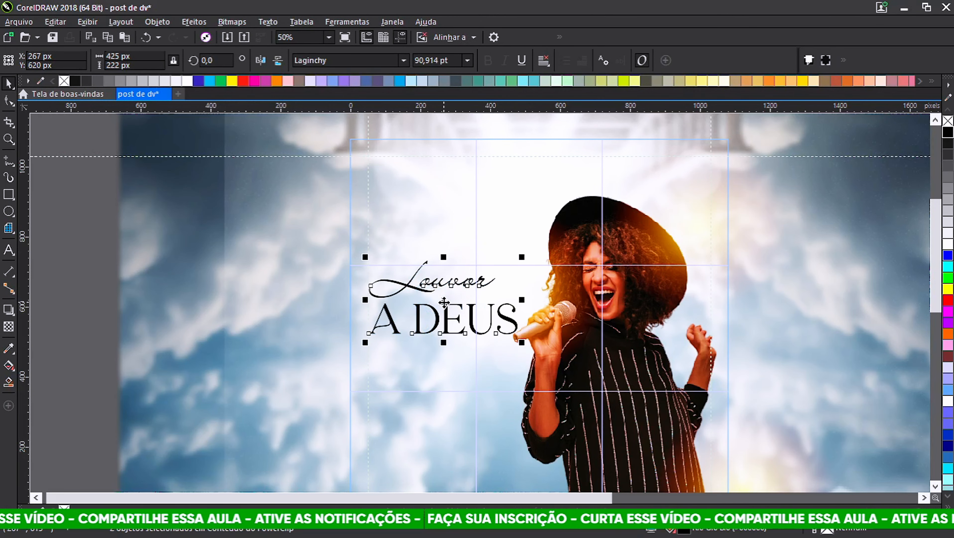
drag(444, 302, 444, 265)
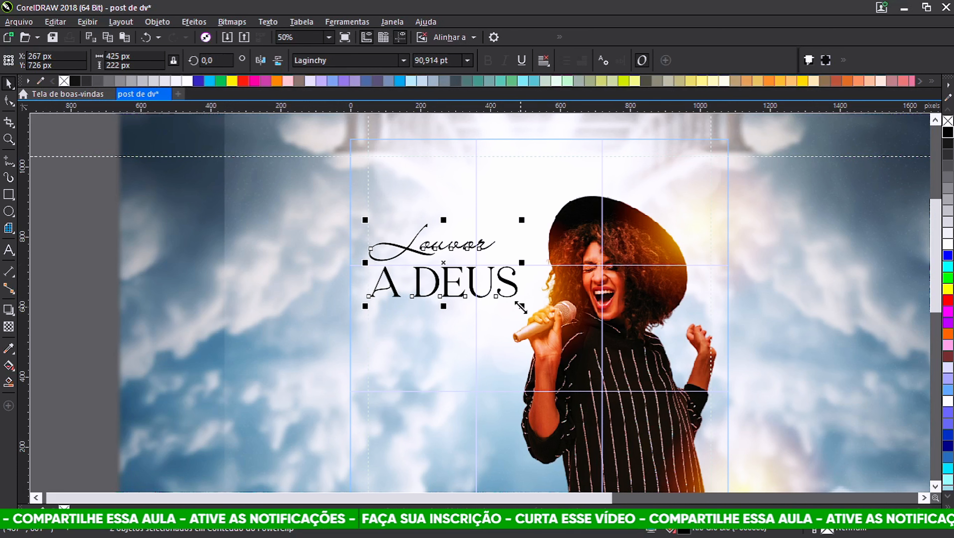
drag(522, 307, 535, 314)
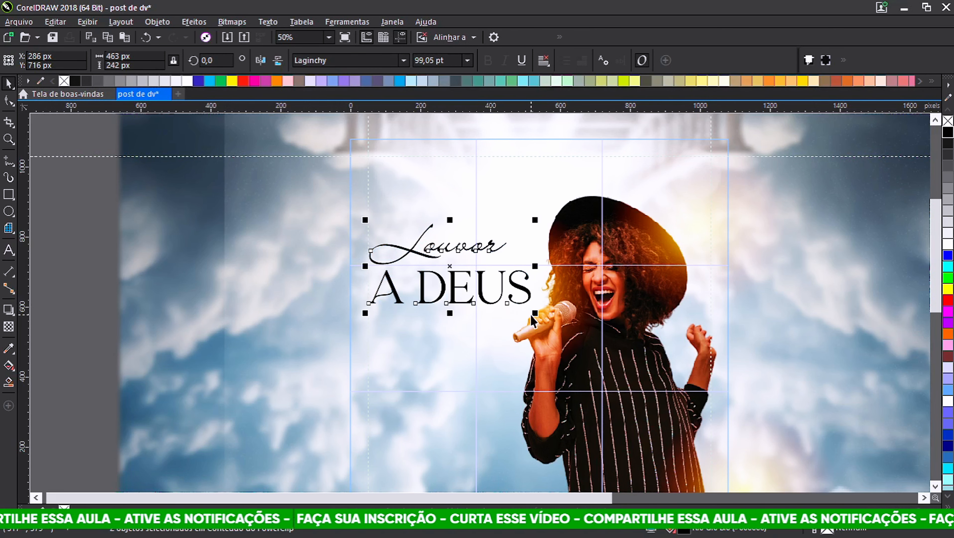
- Try the title block farther toward the singer, and bring it back to about X 283 px, Y 719 px
scroll(395, 273, up, 2)
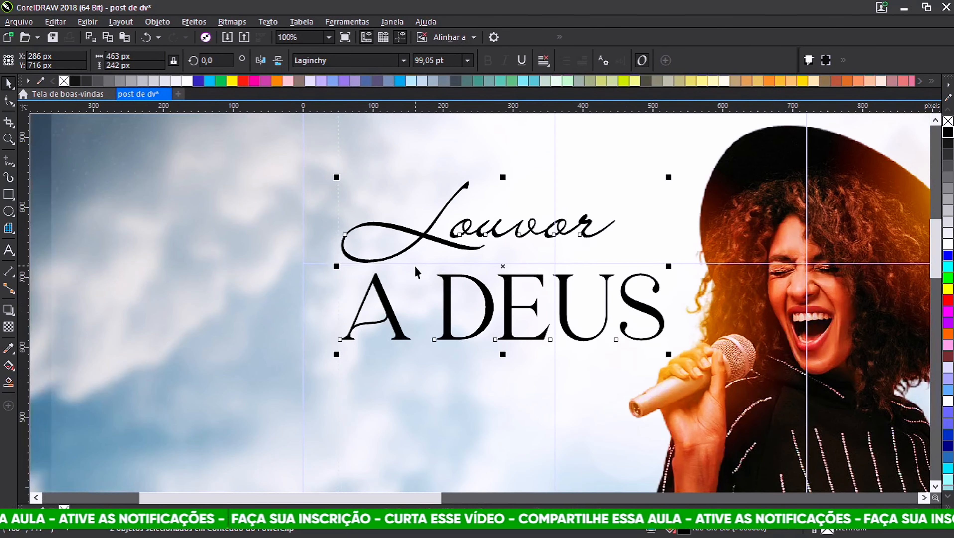
scroll(448, 273, down, 2)
scroll(546, 273, up, 2)
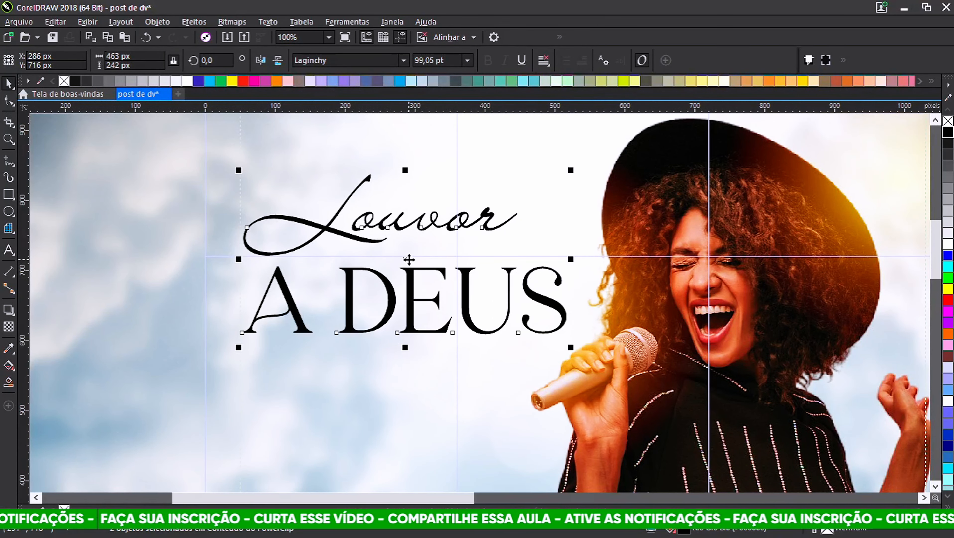
drag(406, 259, 458, 259)
scroll(457, 259, down, 2)
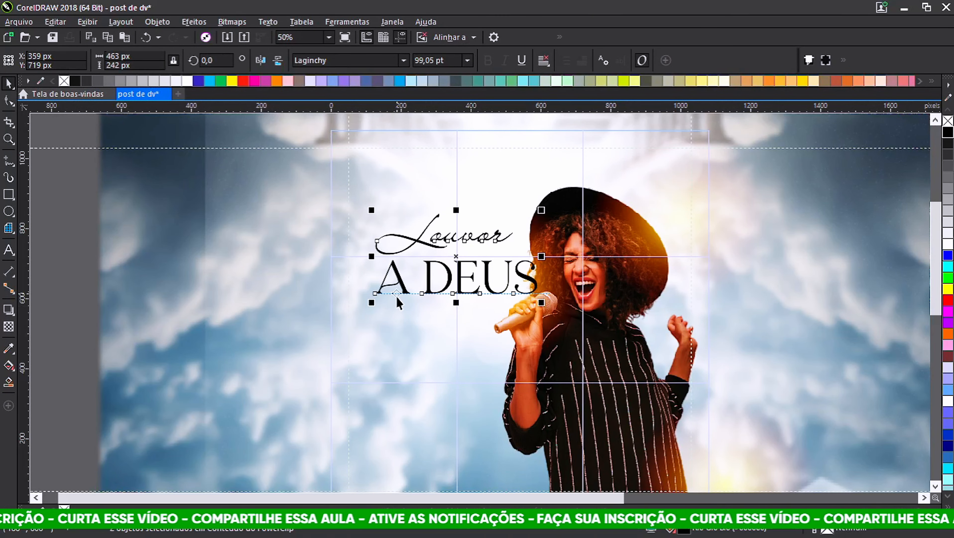
scroll(482, 243, up, 2)
drag(482, 244, 428, 243)
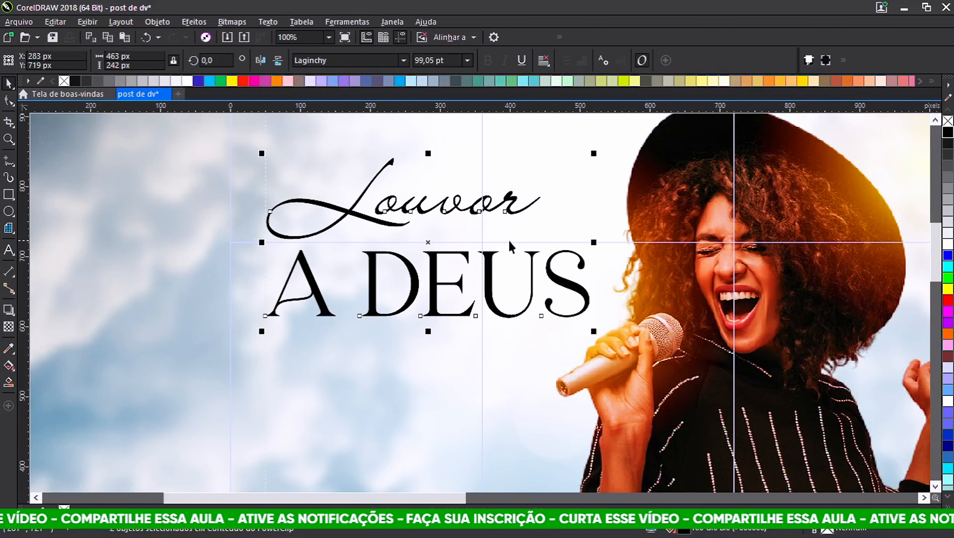
scroll(429, 243, down, 2)
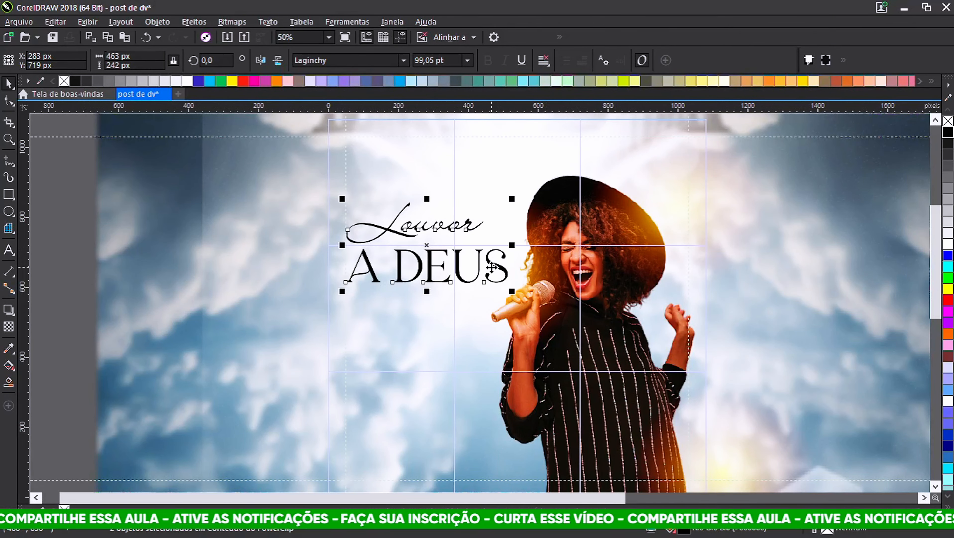
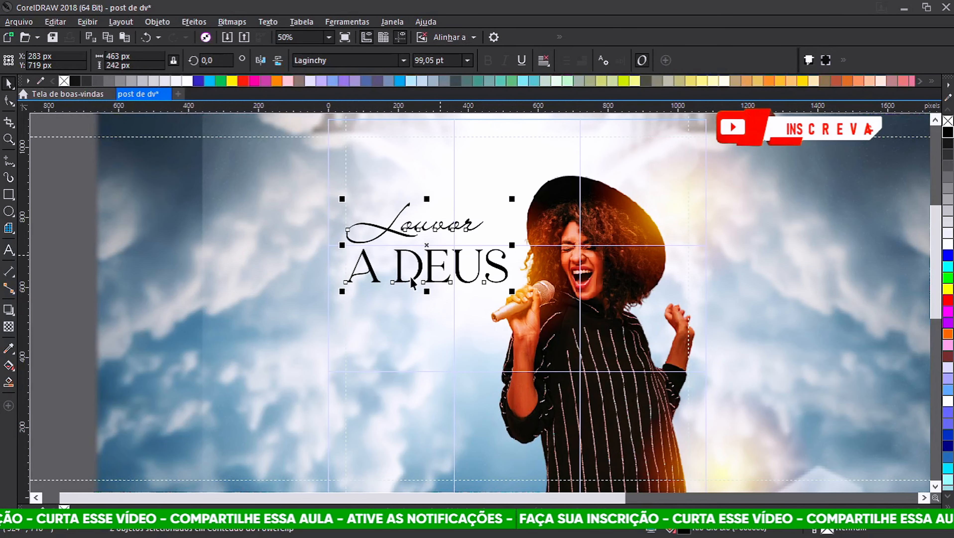
scroll(425, 244, up, 1)
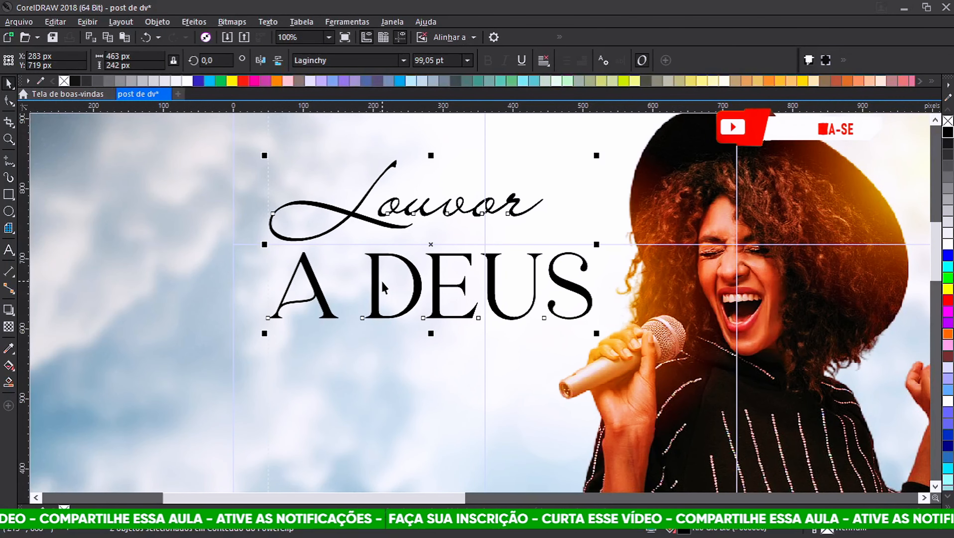
scroll(422, 286, down, 1)
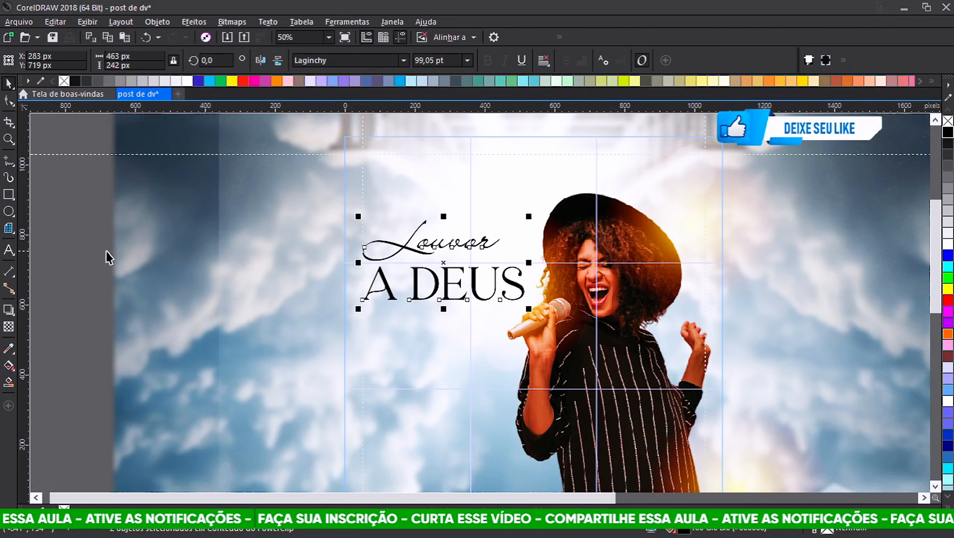
- Import vecteezy_white-dove-on-transparent-background_24280398.png with the default sRGB profile and place it about 92 px wide beside "Louvor"
click(92, 260)
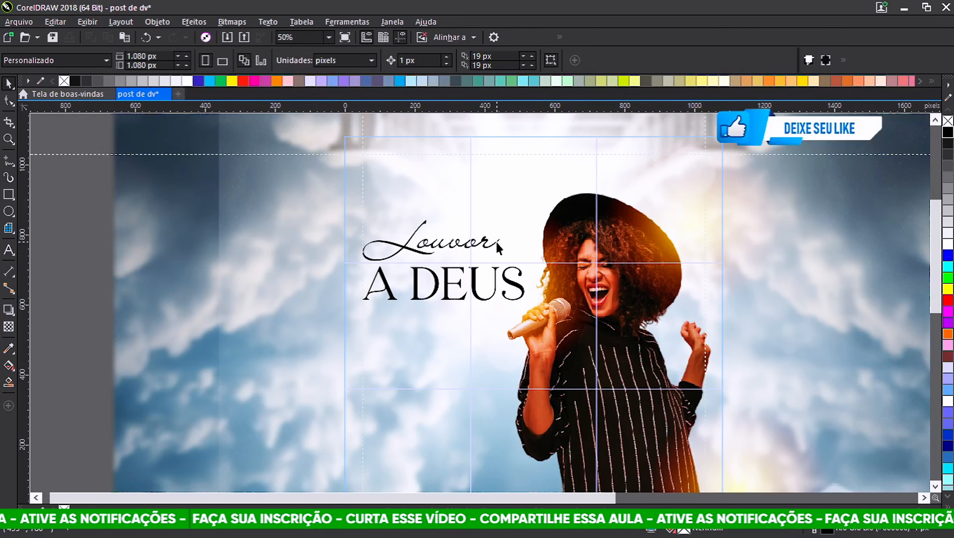
key(ctrl+i)
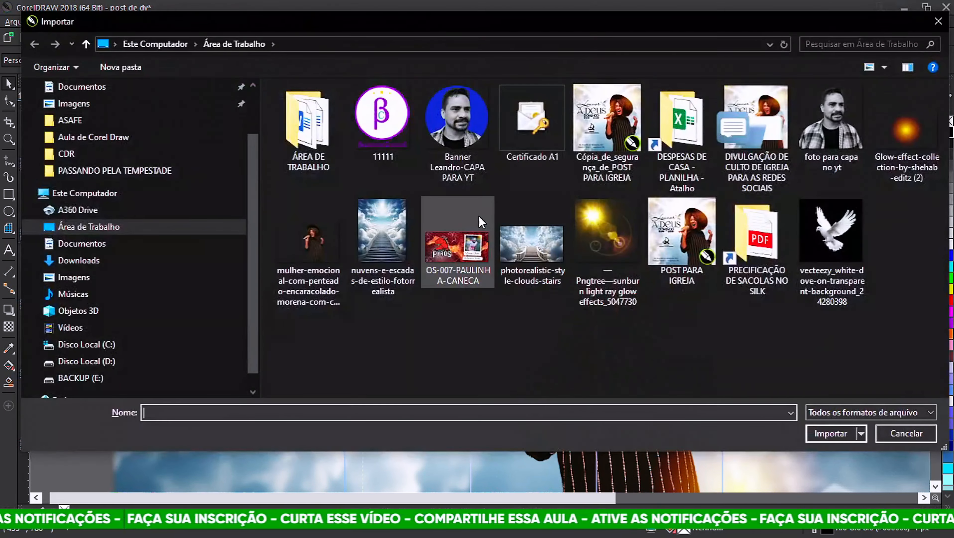
click(831, 233)
click(831, 434)
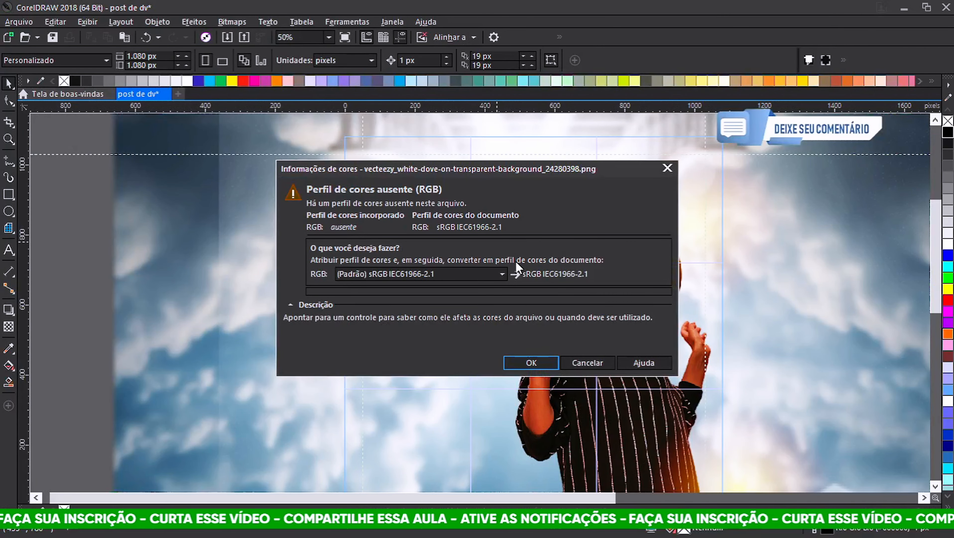
click(528, 363)
scroll(505, 238, up, 2)
scroll(504, 235, up, 3)
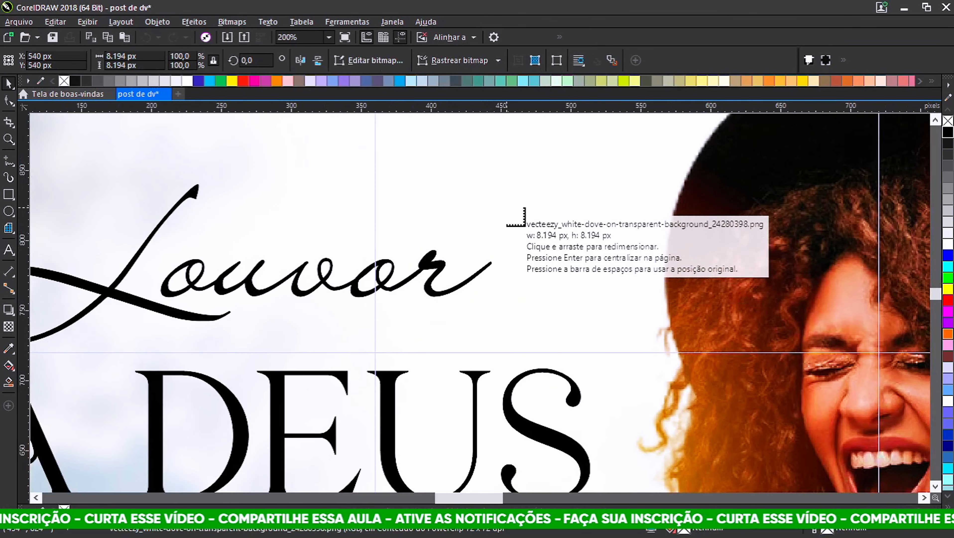
drag(506, 207, 637, 362)
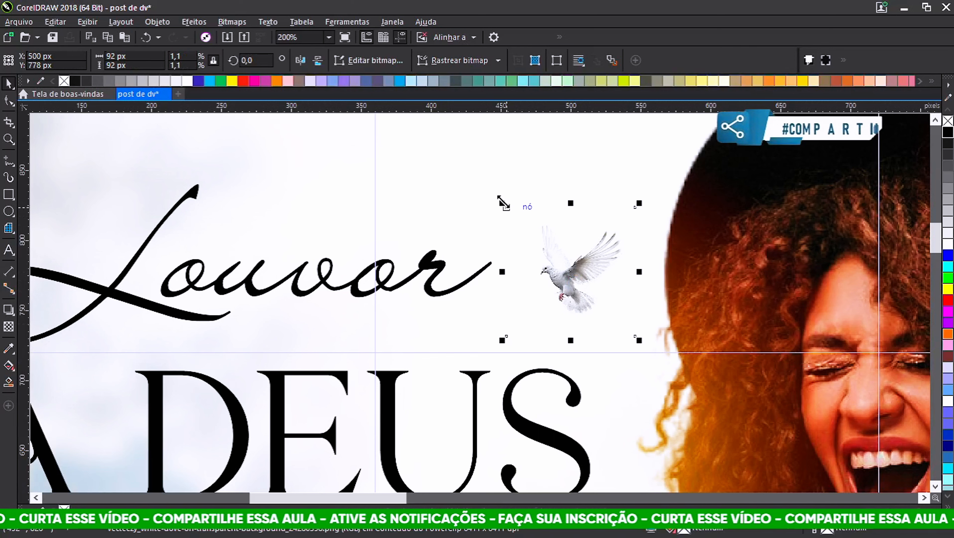
- Enlarge the white dove and settle it just past the final letter of "Louvor", above "A DEUS"
drag(502, 203, 446, 147)
drag(540, 267, 542, 273)
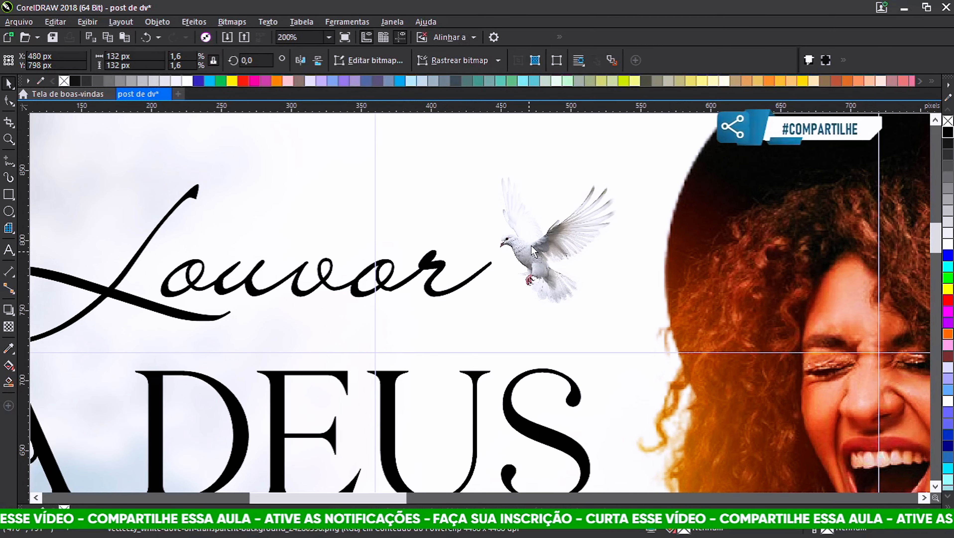
scroll(542, 273, down, 2)
drag(587, 209, 605, 189)
drag(537, 251, 522, 286)
scroll(479, 267, down, 2)
click(616, 269)
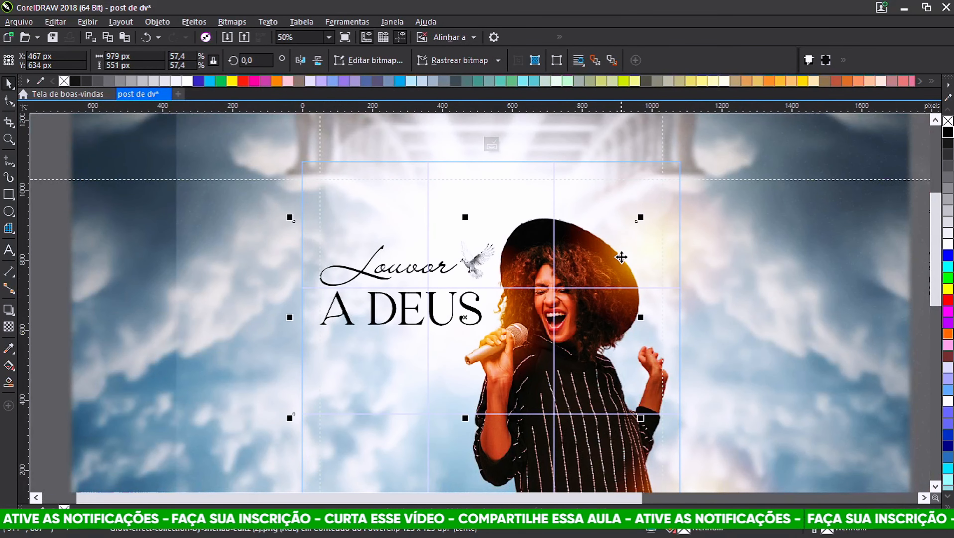
scroll(621, 252, down, 1)
drag(668, 252, 270, 277)
key(ctrl+z)
- Duplicate the golden glow from beside the singer's hat onto the dove and shrink the copy to about 279 by 157 px
scroll(641, 275, up, 3)
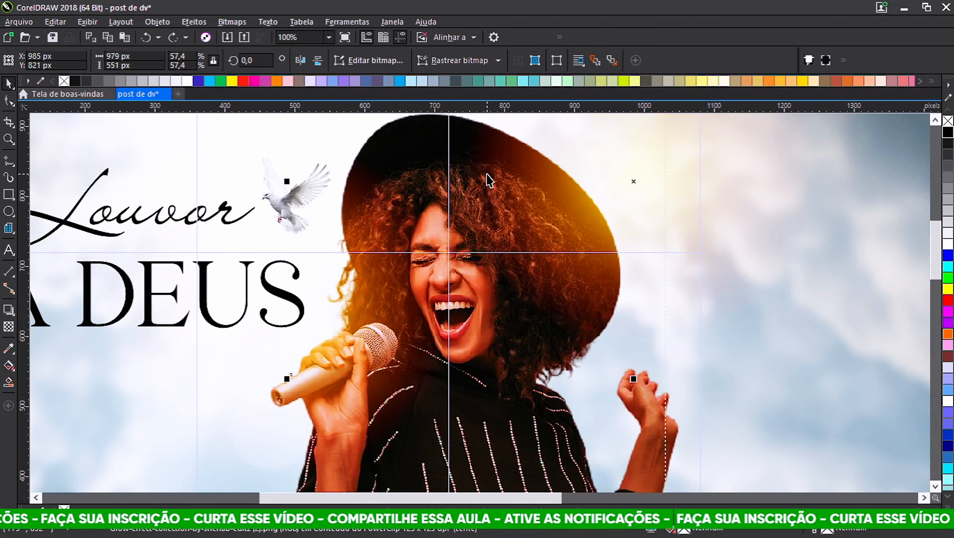
scroll(579, 268, down, 1)
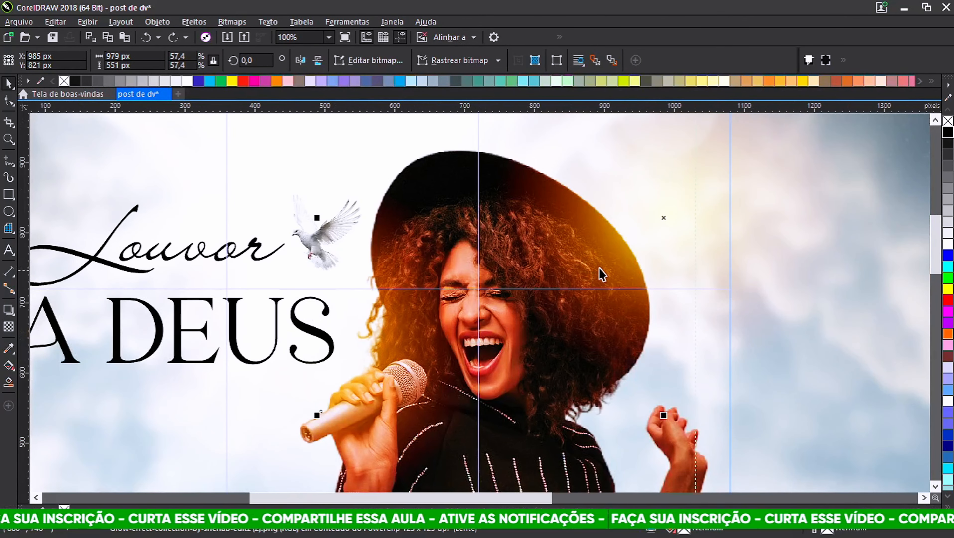
drag(659, 216, 317, 241)
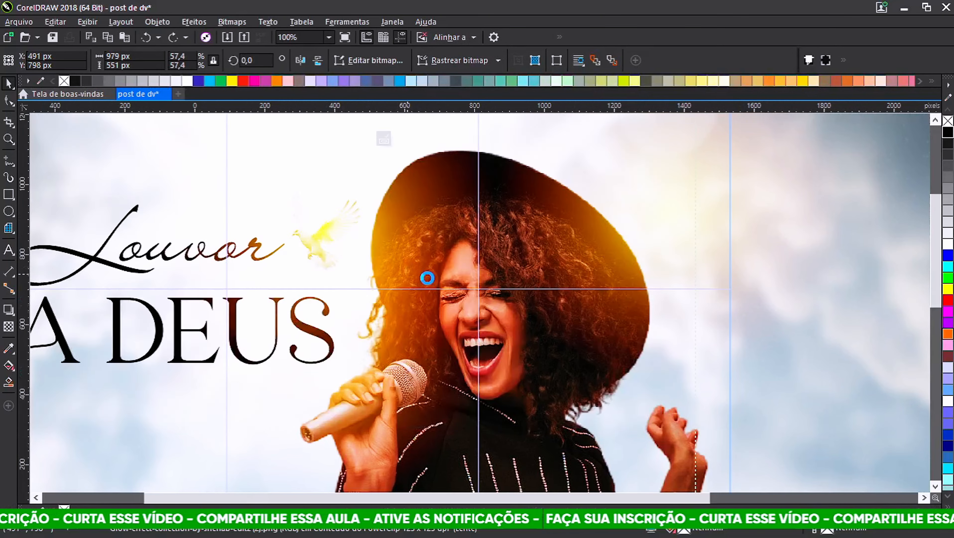
scroll(425, 277, down, 1)
drag(546, 150, 418, 222)
scroll(371, 260, up, 2)
scroll(368, 264, up, 1)
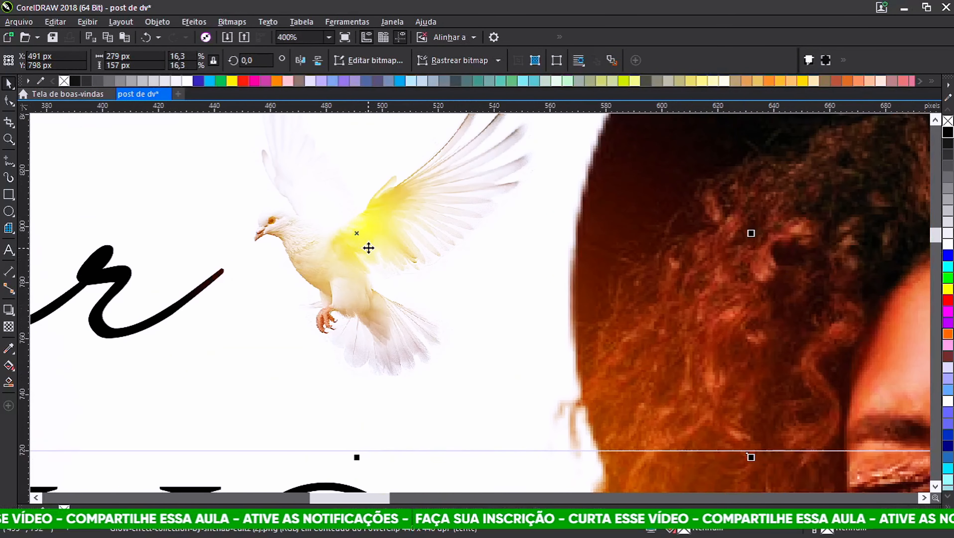
- Shift the small glow onto the dove's body, enlarge it to about 298 by 168 px, and centre it near X 472 px, Y 788 px
drag(358, 230, 311, 249)
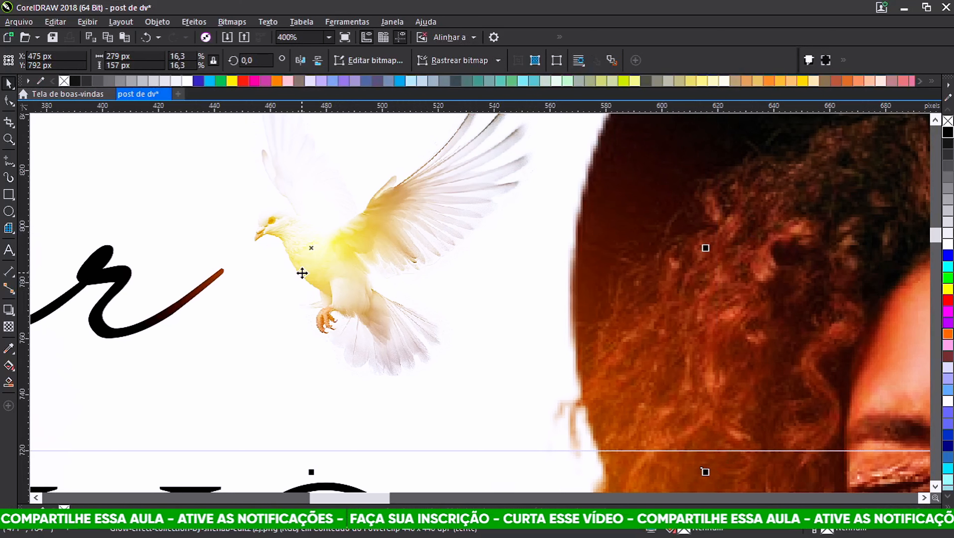
scroll(385, 253, down, 1)
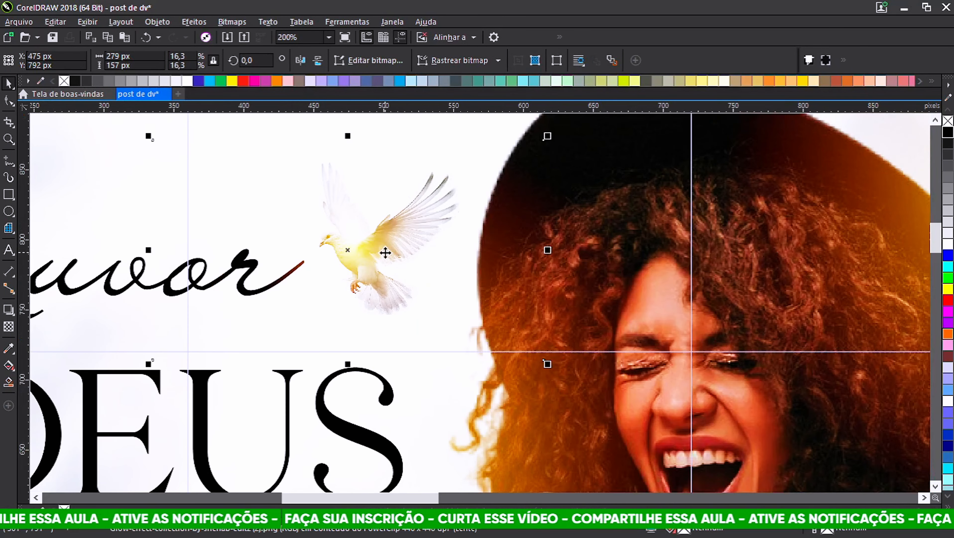
scroll(385, 253, down, 1)
drag(490, 188, 501, 183)
scroll(392, 250, up, 1)
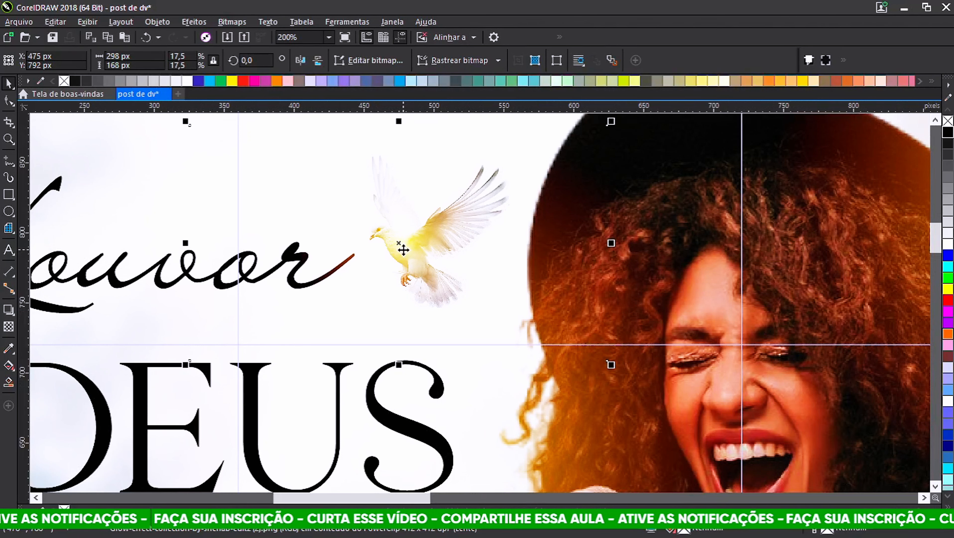
drag(407, 250, 399, 249)
scroll(399, 247, down, 2)
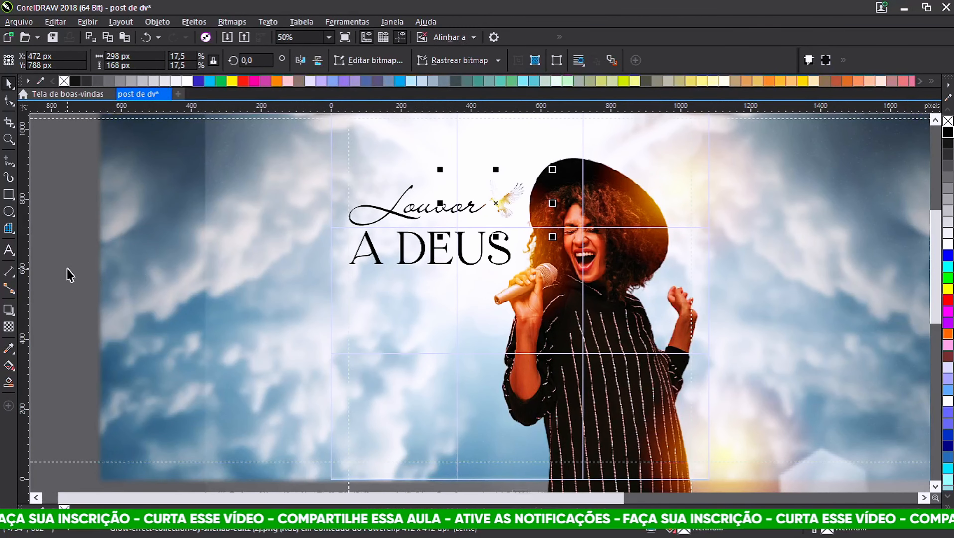
click(68, 273)
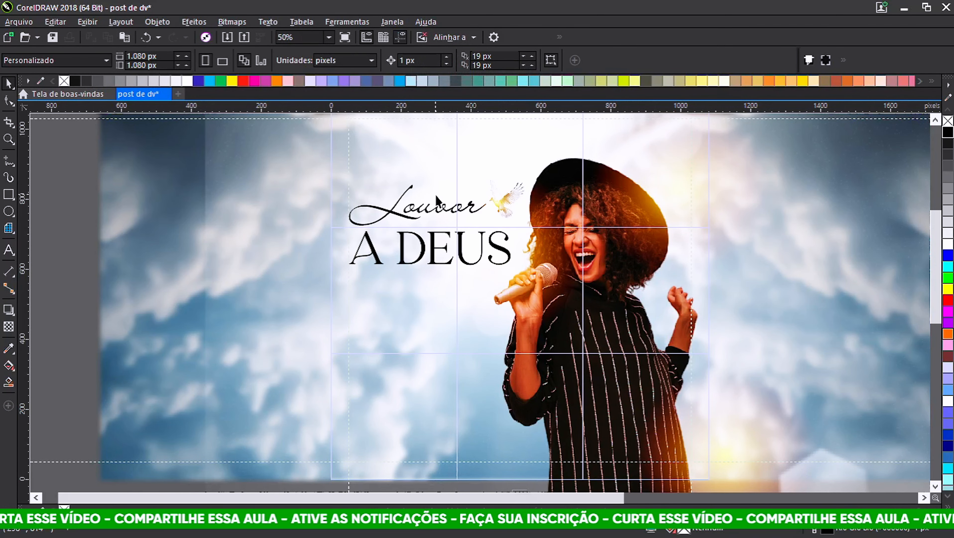
- Add the artistic text "19H00" below the "A DEUS" title line
key(F8)
scroll(411, 283, up, 2)
click(362, 303)
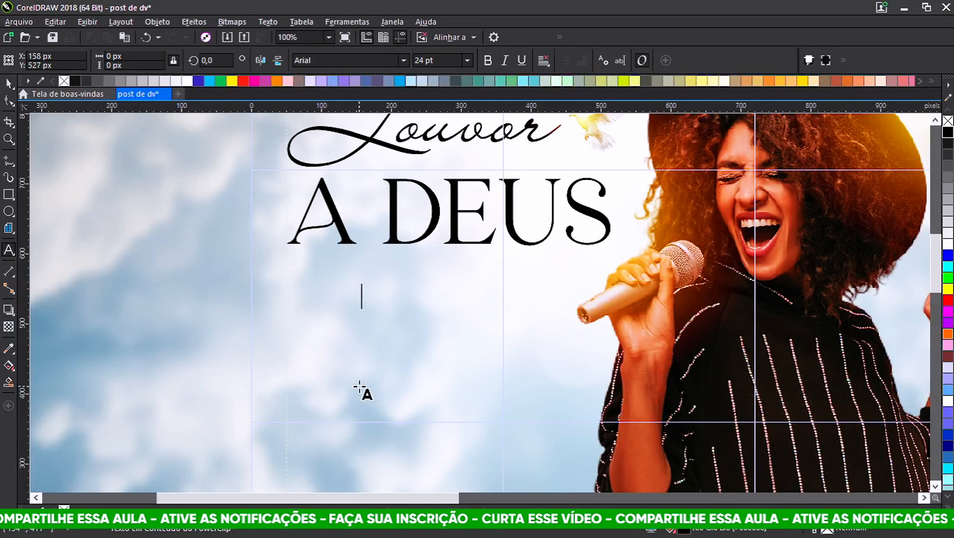
text(19)
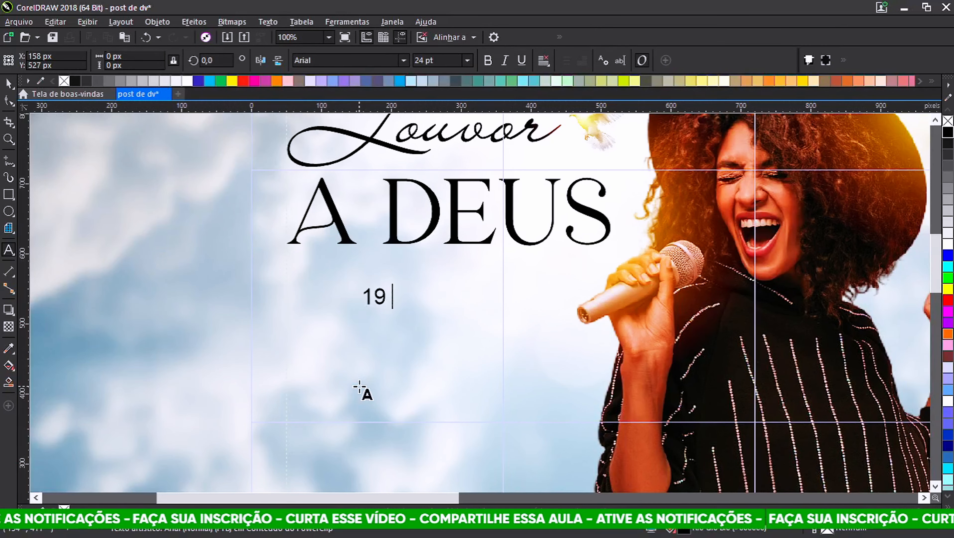
text( H)
key(BackSpace)
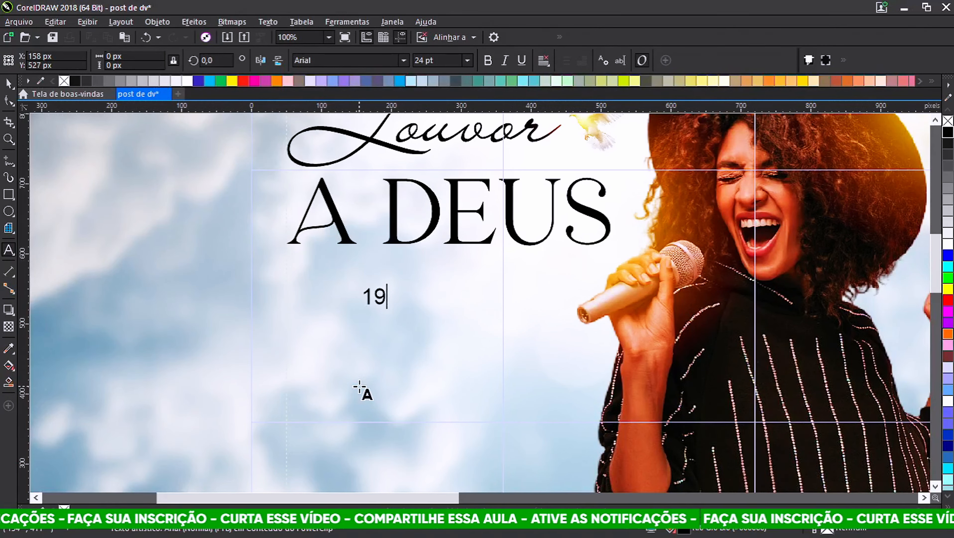
text(H)
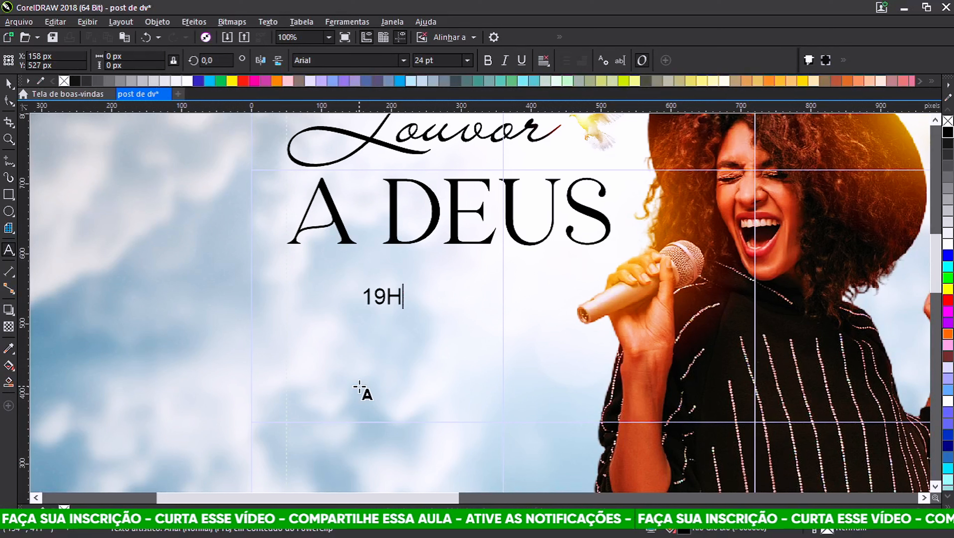
text(00)
click(9, 83)
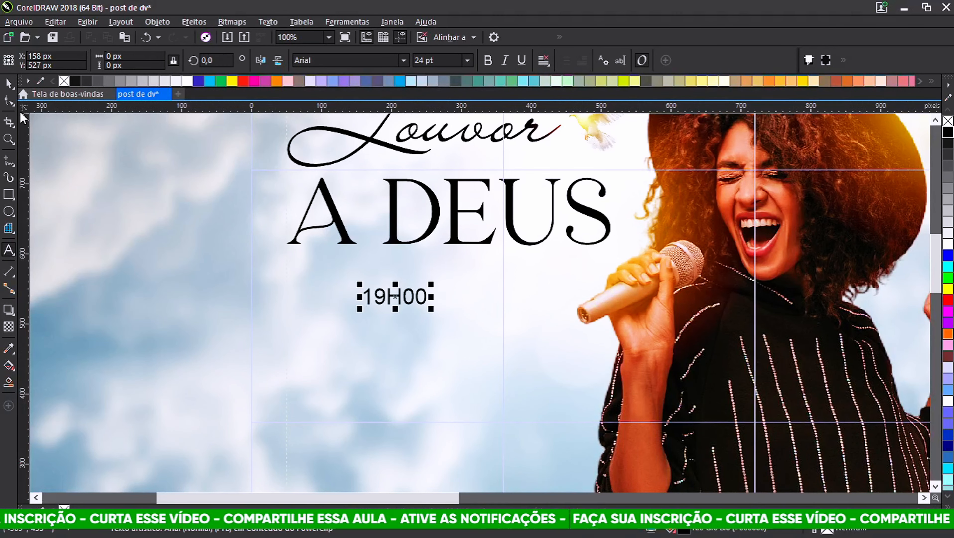
- Set "19H00" in the Trajax font, enlarge it to about 156 by 39 px, and move it beneath the start of "A DEUS"
click(404, 59)
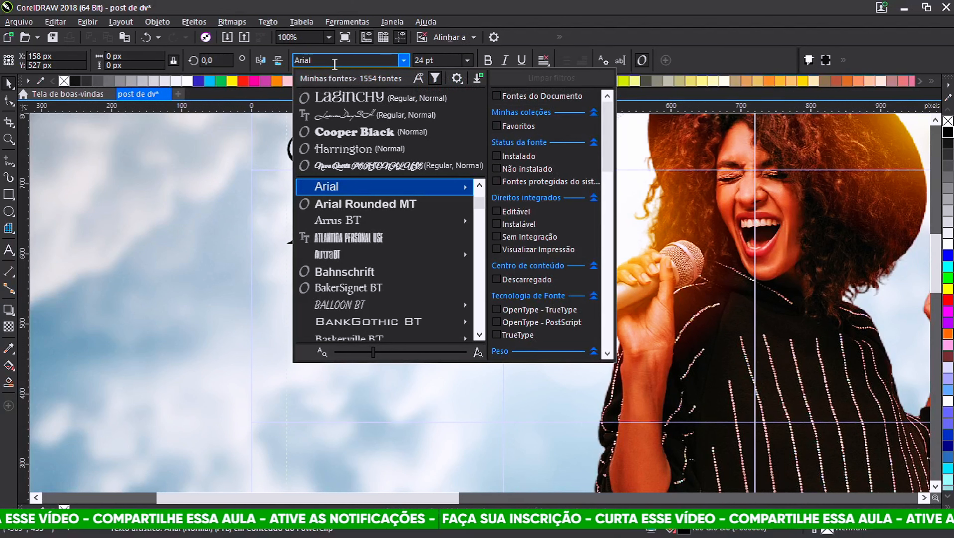
text(TRA)
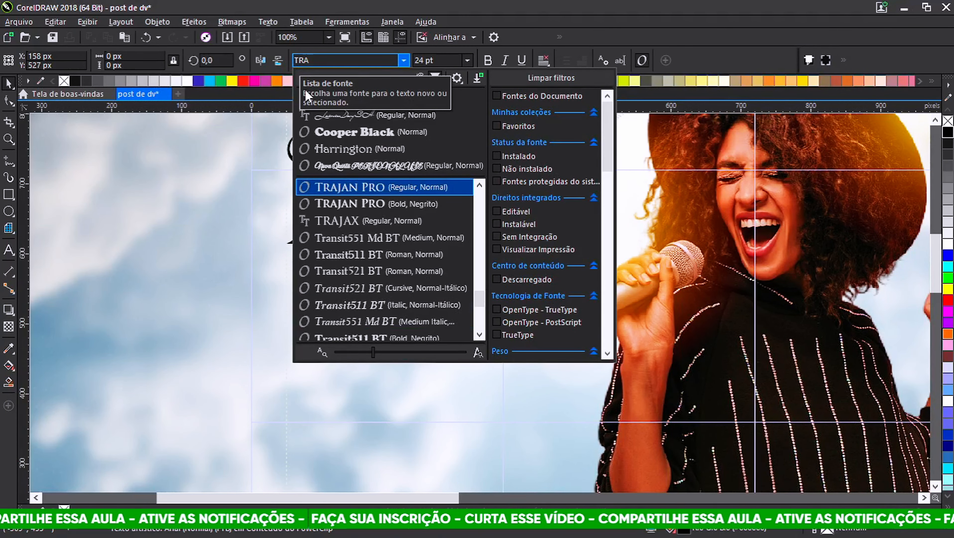
click(343, 219)
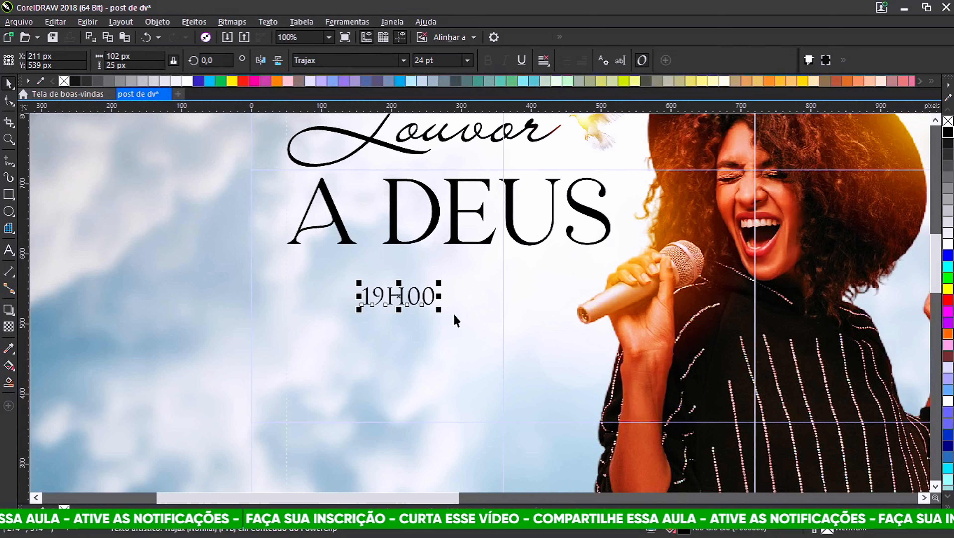
drag(439, 283, 477, 274)
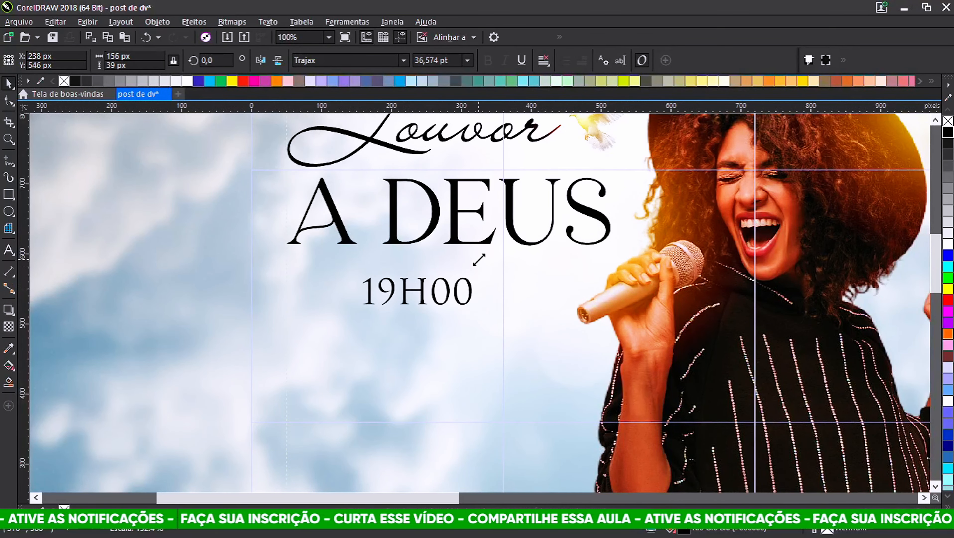
drag(416, 293, 340, 277)
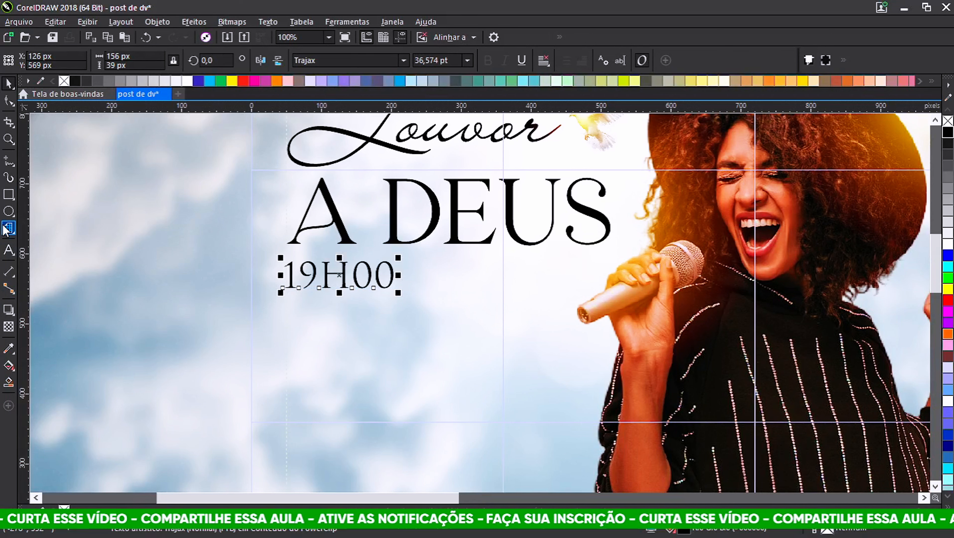
- Draw a thin rectangle about 120 by 4 px just after "19H00", filled black and without an outline
click(9, 194)
scroll(424, 269, up, 2)
drag(394, 280, 564, 286)
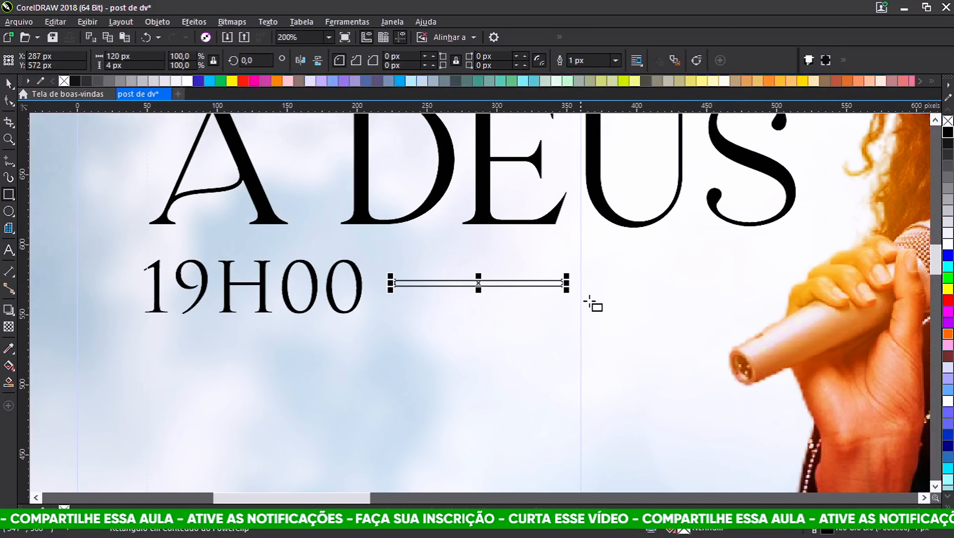
click(948, 132)
right_click(947, 121)
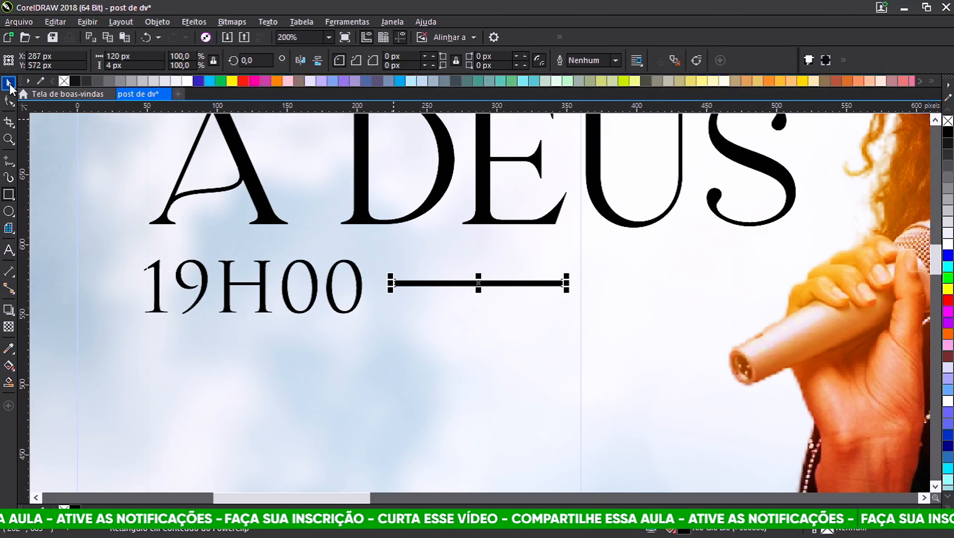
click(9, 84)
- Align the thin black bar with the vertical middle of the "19H00" text
scroll(429, 290, down, 2)
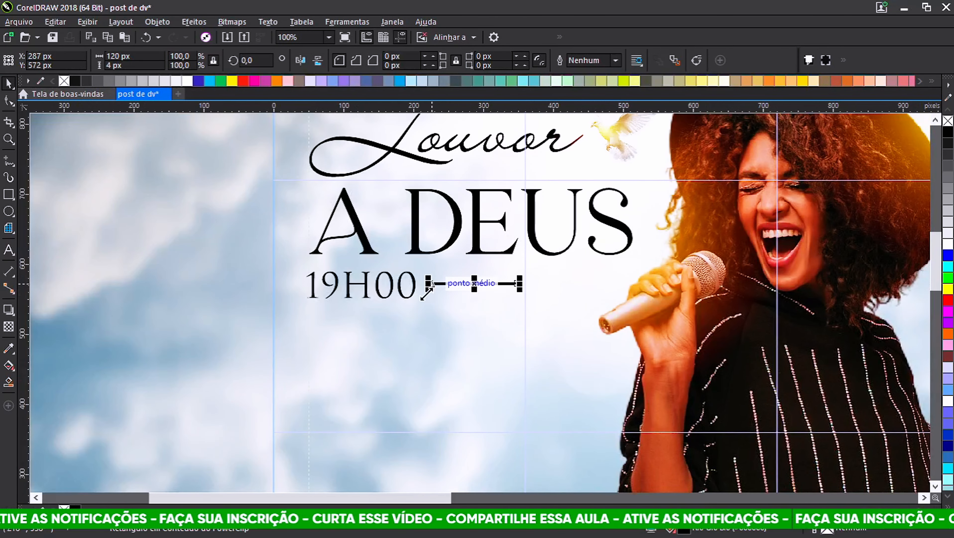
scroll(423, 299, up, 2)
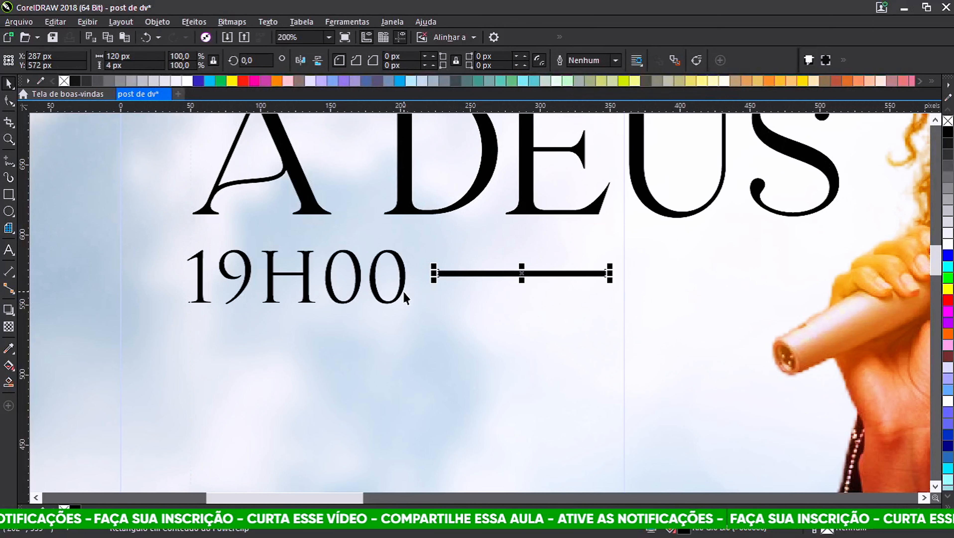
shift+click(401, 273)
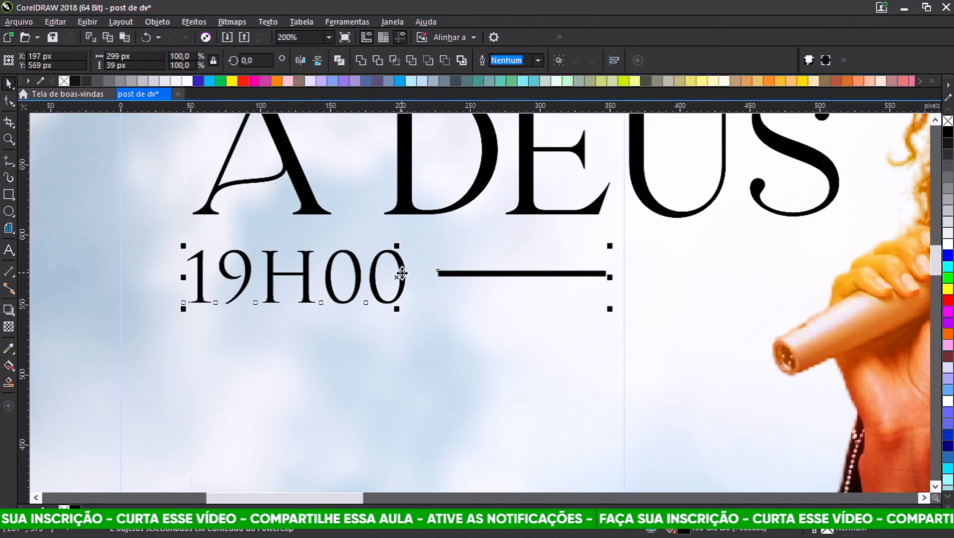
scroll(459, 272, down, 2)
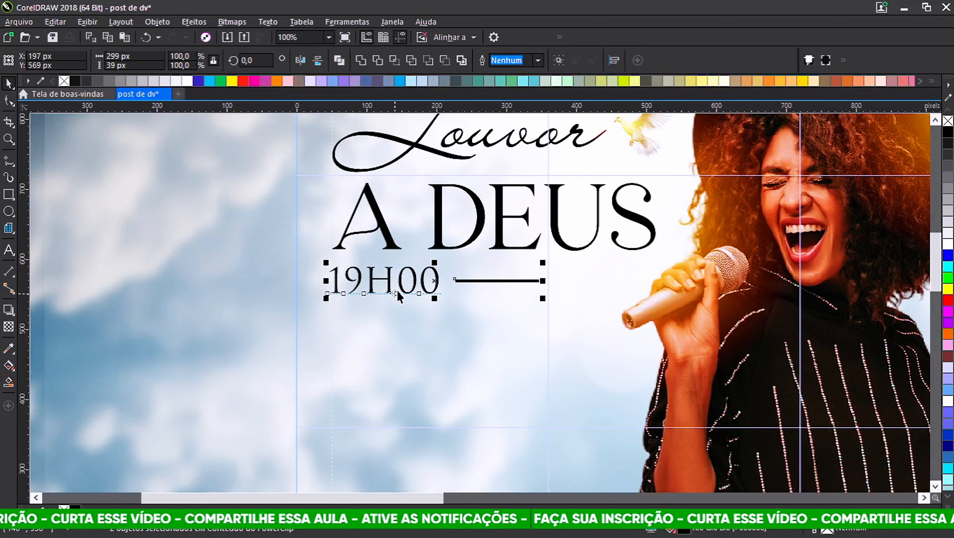
scroll(399, 295, up, 2)
scroll(387, 282, down, 2)
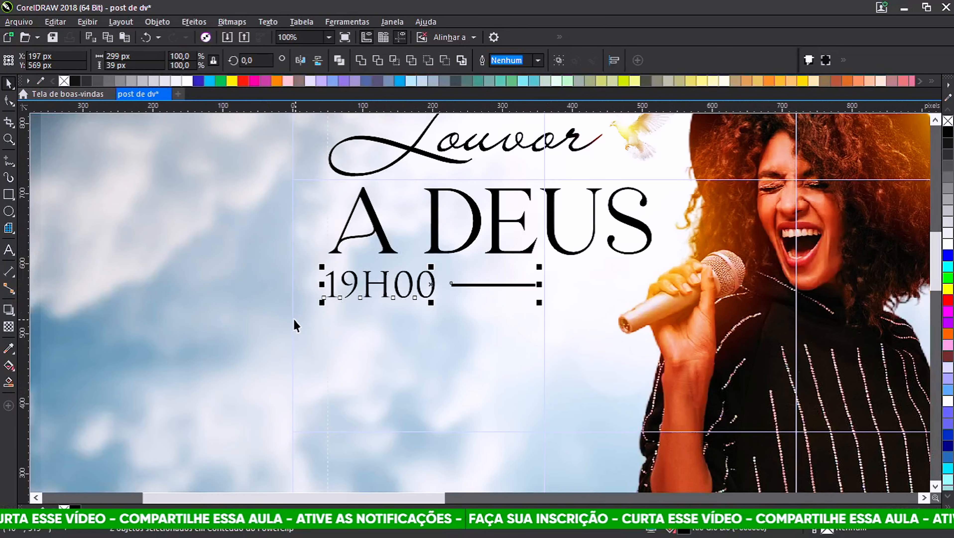
- Duplicate "19H00" straight across to the far end of the bar, centred near X 442 px
click(277, 303)
ctrl+click(353, 286)
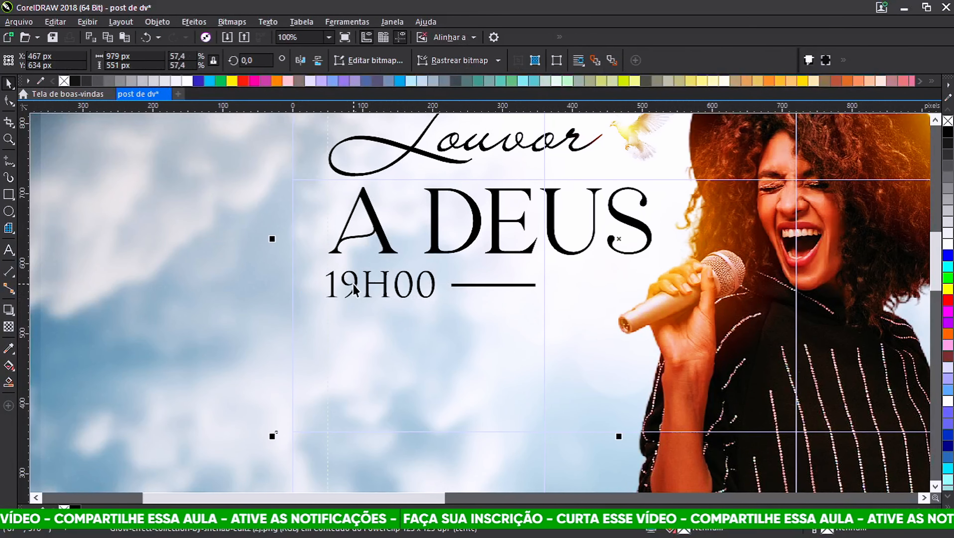
drag(352, 284, 572, 284)
right_click(572, 284)
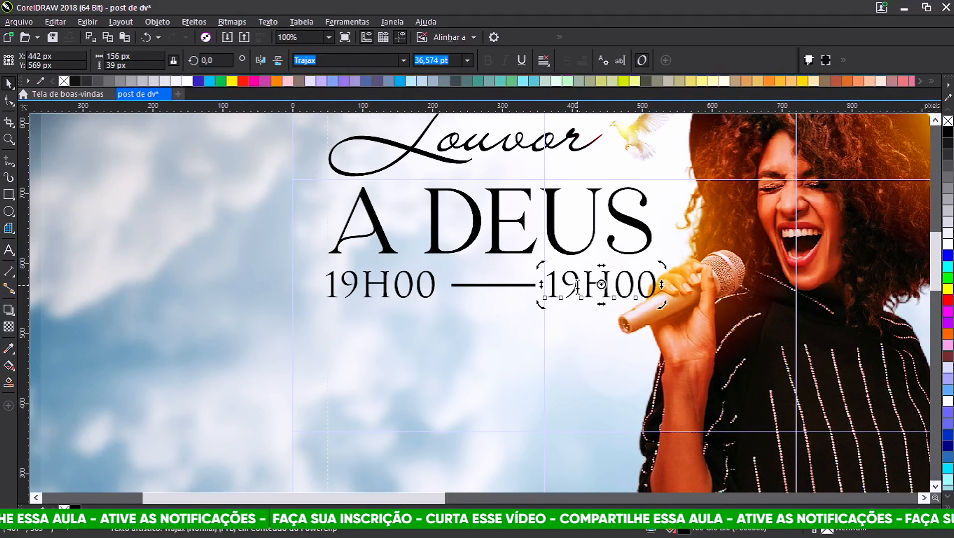
- Change the copied time text to "21H00"
click(577, 285)
key(BackSpace)
key(BackSpace)
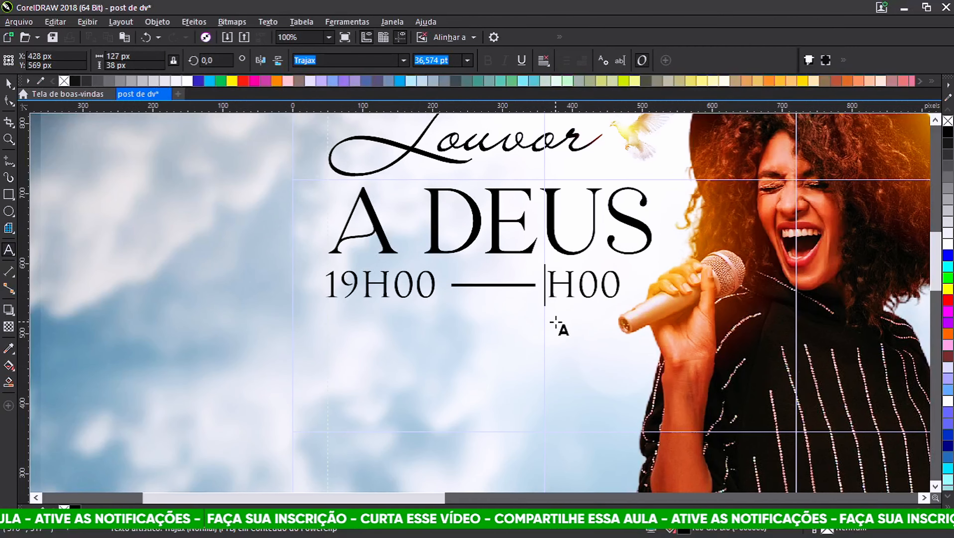
text(21)
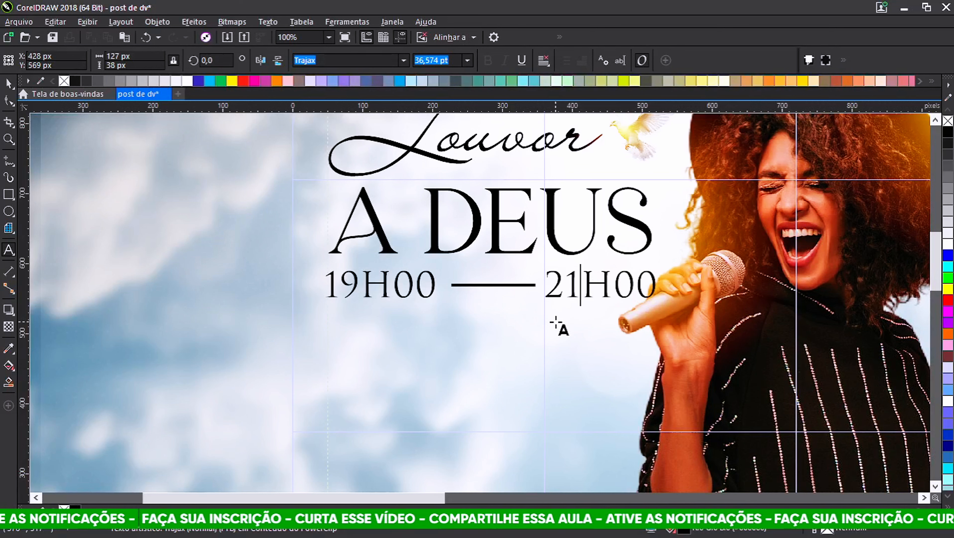
key(Escape)
click(9, 83)
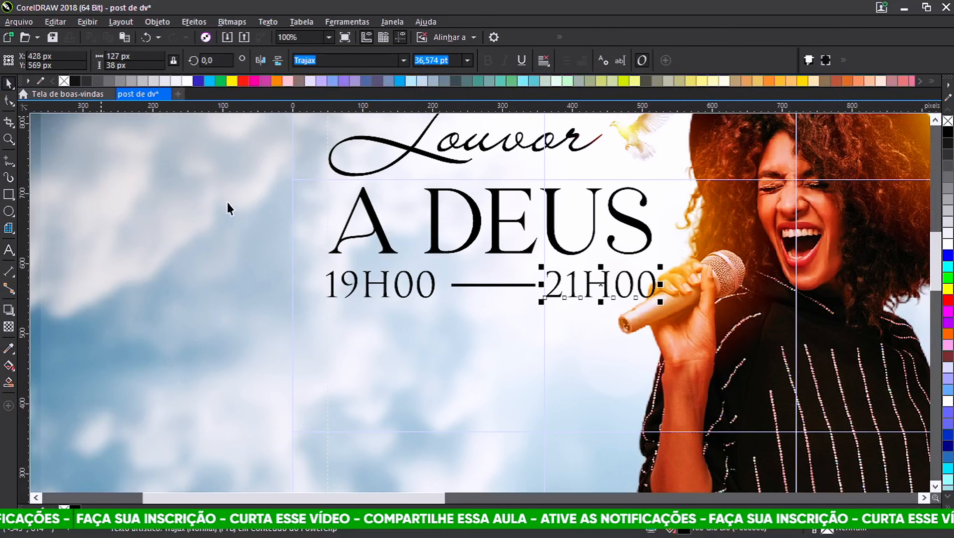
- Group the "19H00" and "21H00" texts and centre the black bar horizontally between them
scroll(538, 296, up, 2)
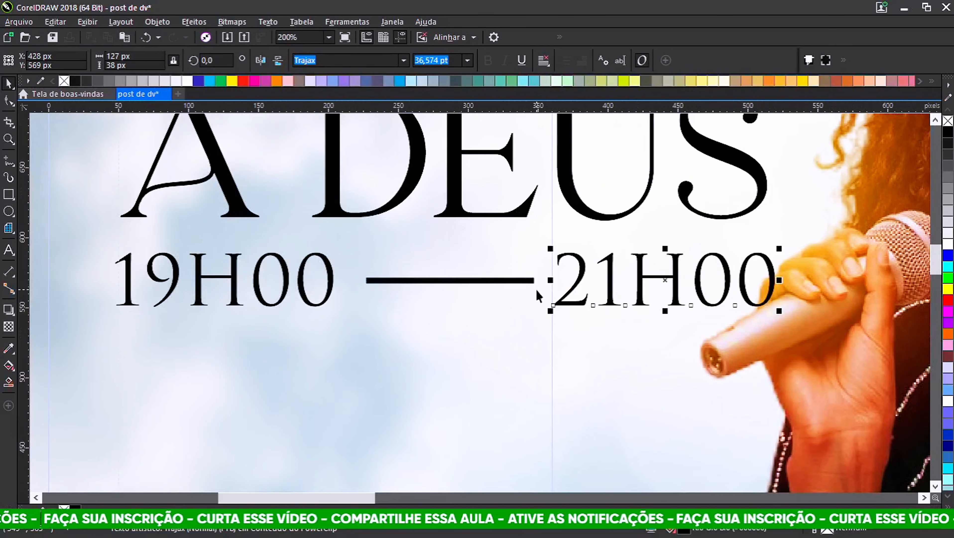
shift+click(329, 281)
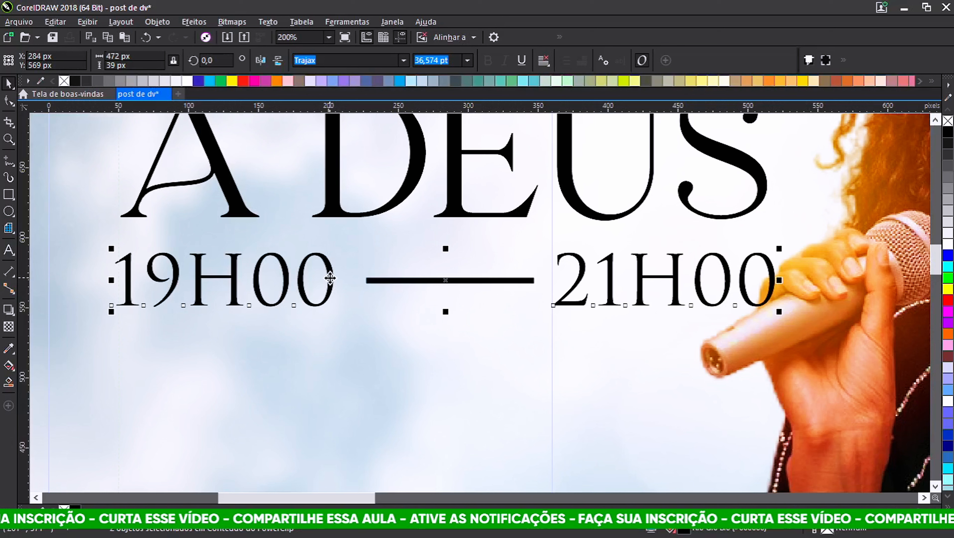
key(ctrl+g)
click(478, 279)
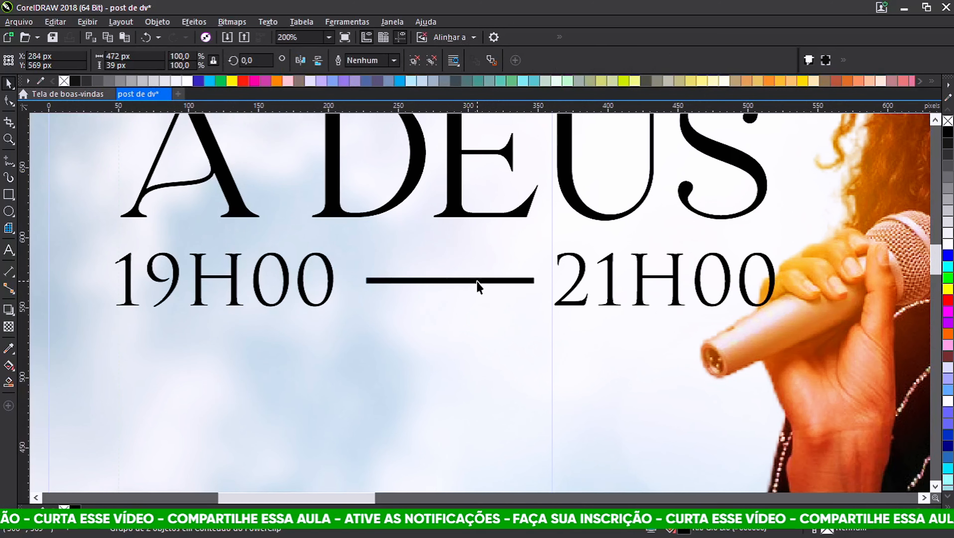
shift+click(328, 279)
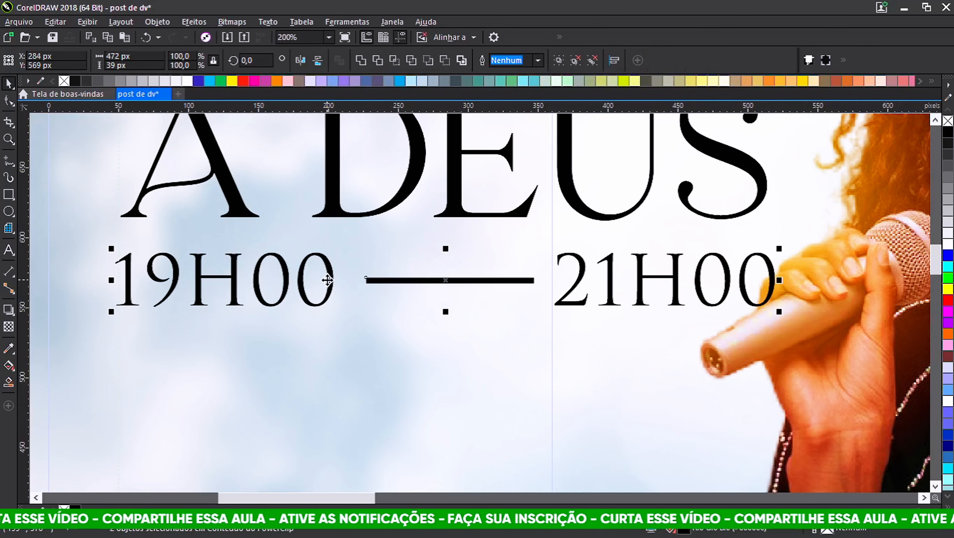
scroll(526, 279, down, 3)
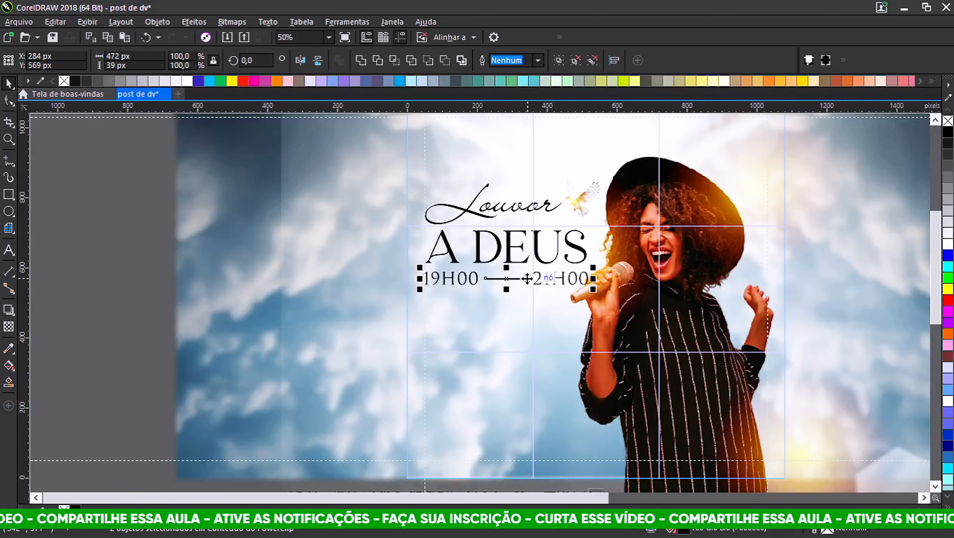
- Shorten the black bar evenly from both ends to about 94 px wide, keeping it centred between the times
scroll(527, 279, up, 2)
click(507, 279)
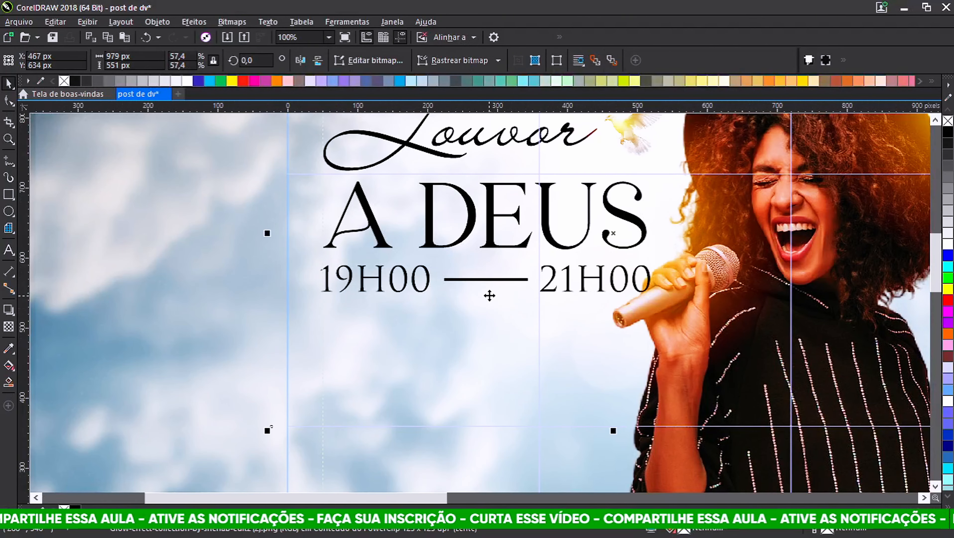
scroll(506, 279, up, 2)
click(496, 268)
scroll(510, 263, up, 1)
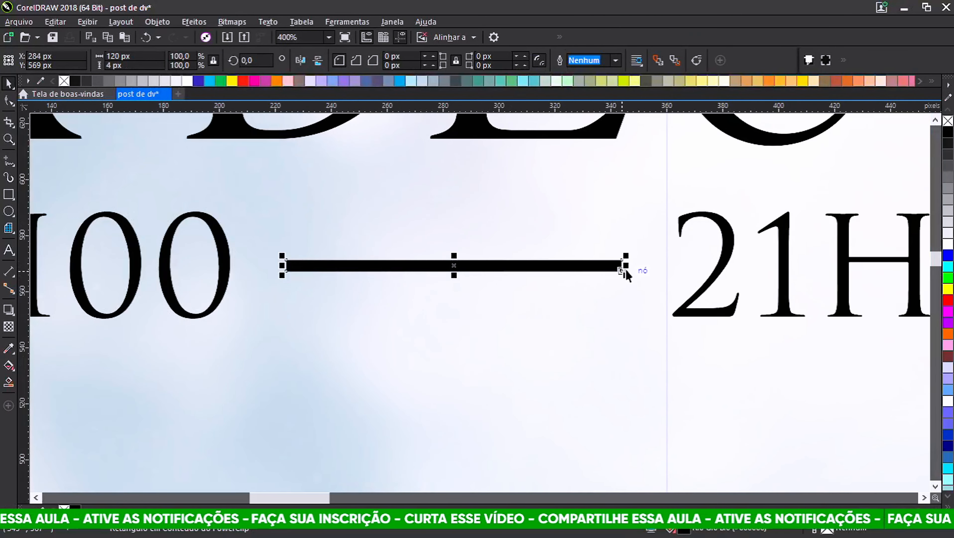
drag(626, 268, 586, 266)
scroll(586, 267, down, 1)
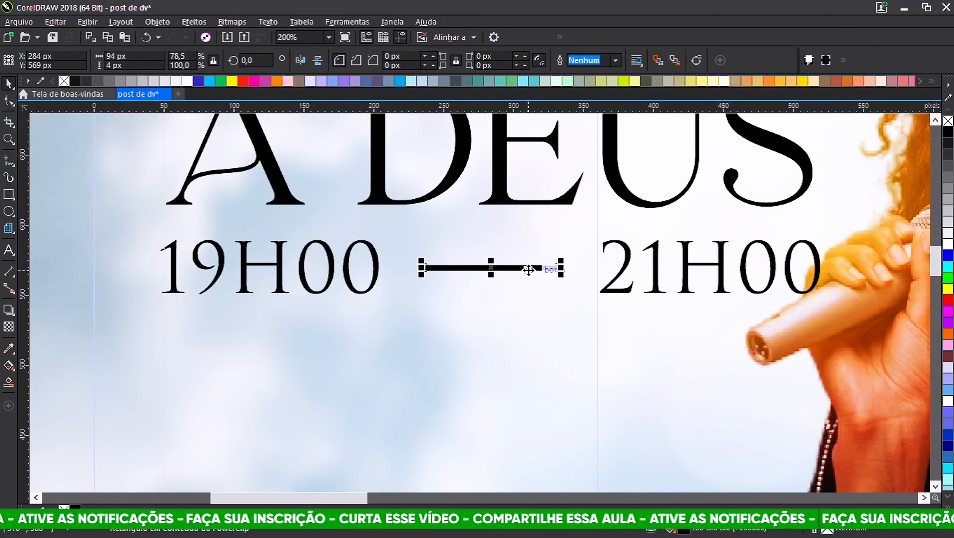
- Group the black bar together with the two time texts
click(376, 270)
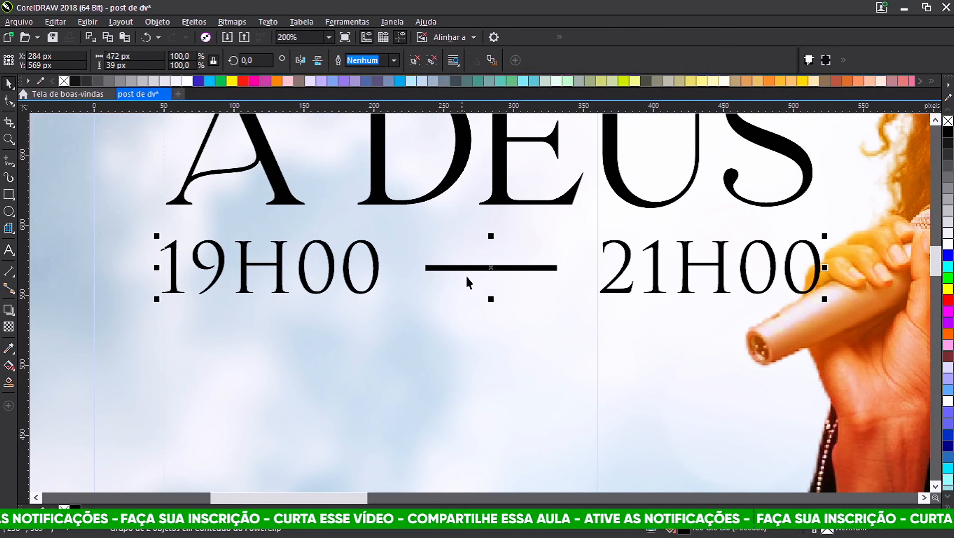
key(ctrl+u)
key(ctrl+g)
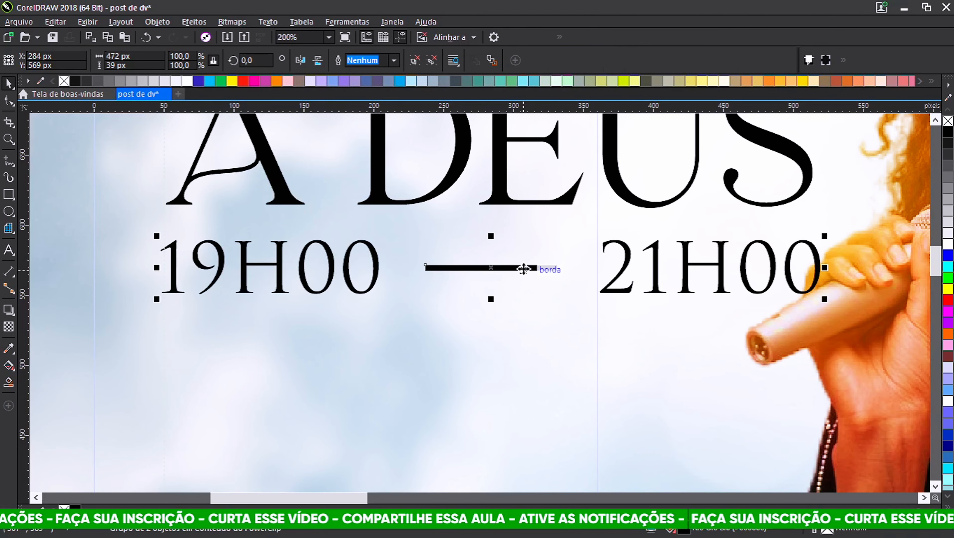
- Shrink the time group to about 369 by 30 px and move it close beneath "A DEUS", near X 291 px, Y 578 px
scroll(650, 248, down, 3)
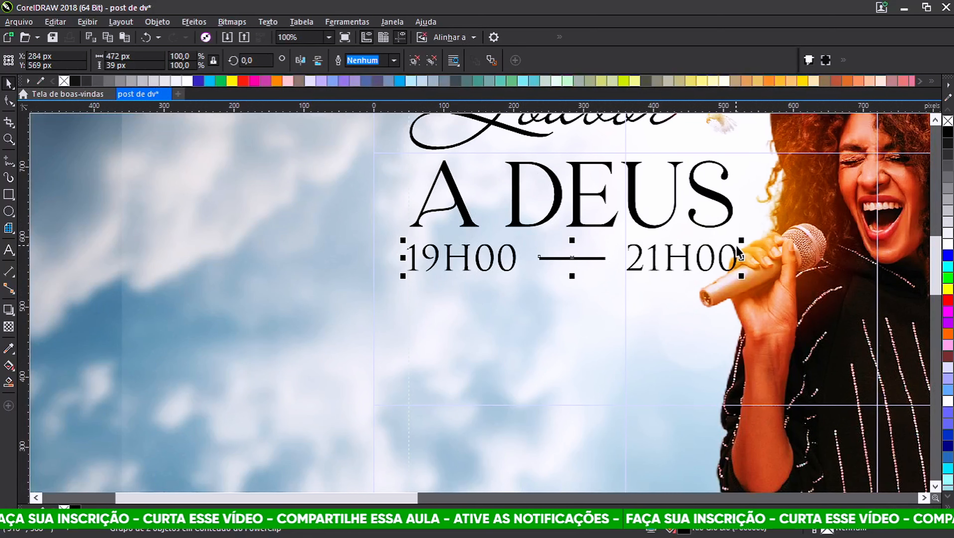
drag(741, 241, 669, 247)
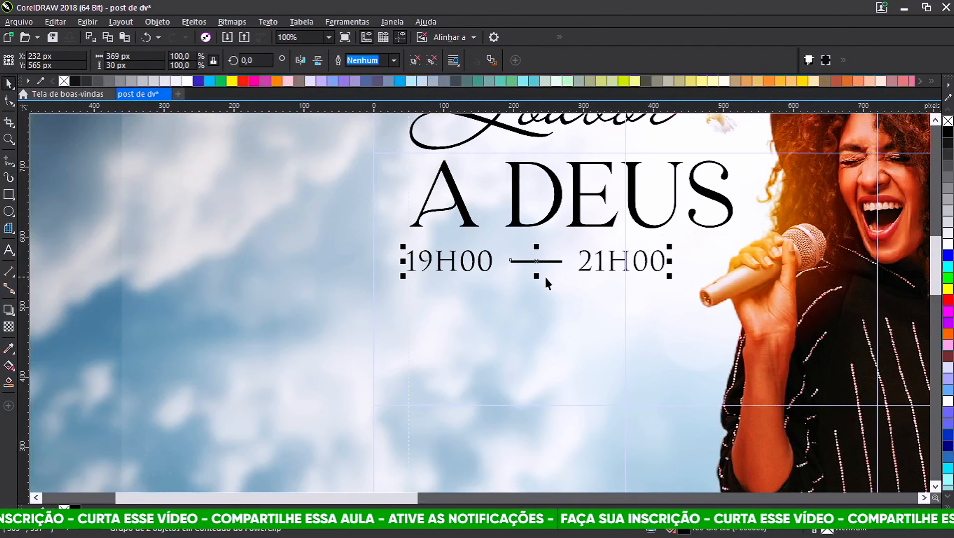
drag(534, 262, 575, 253)
scroll(529, 233, down, 3)
scroll(548, 224, up, 3)
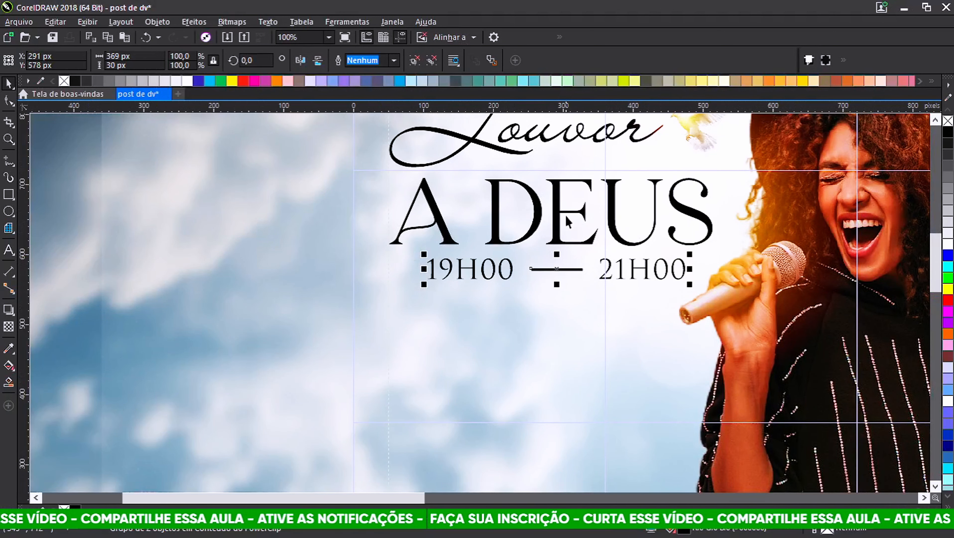
- Centre the time group horizontally on the "A DEUS" title line and clear the selection
click(553, 226)
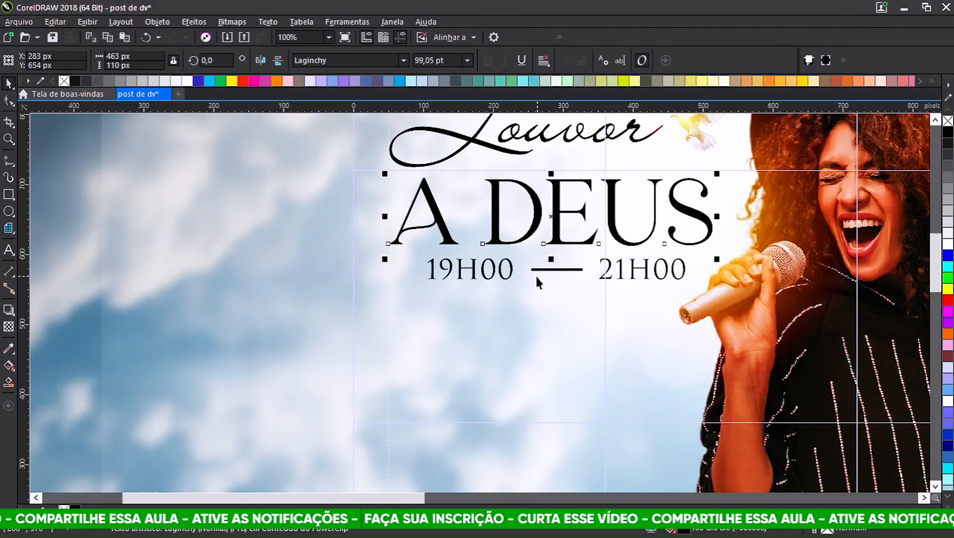
click(517, 265)
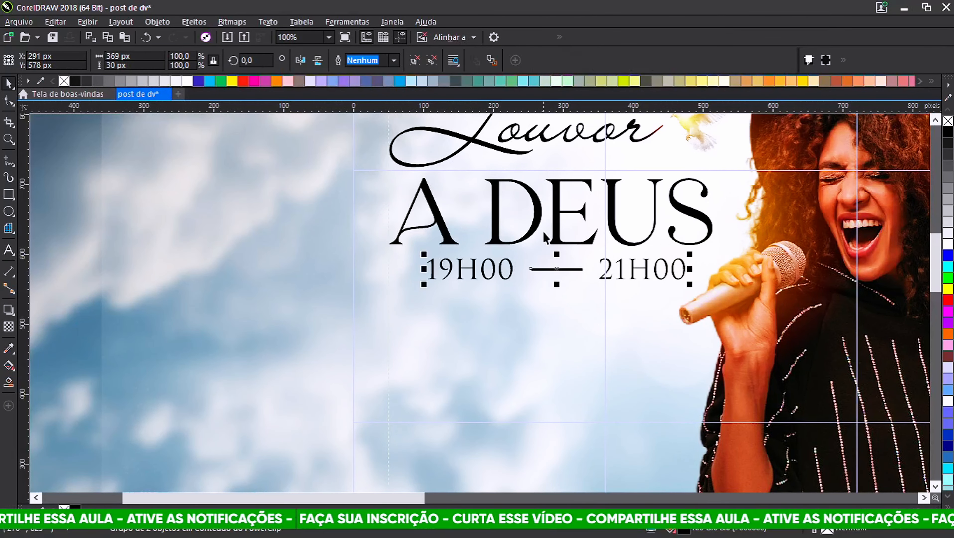
shift+click(538, 210)
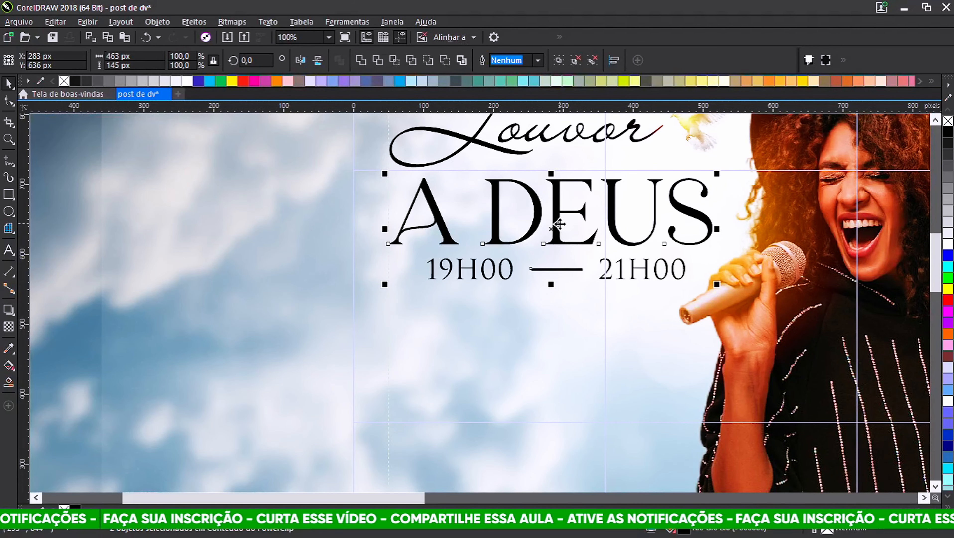
scroll(546, 253, down, 2)
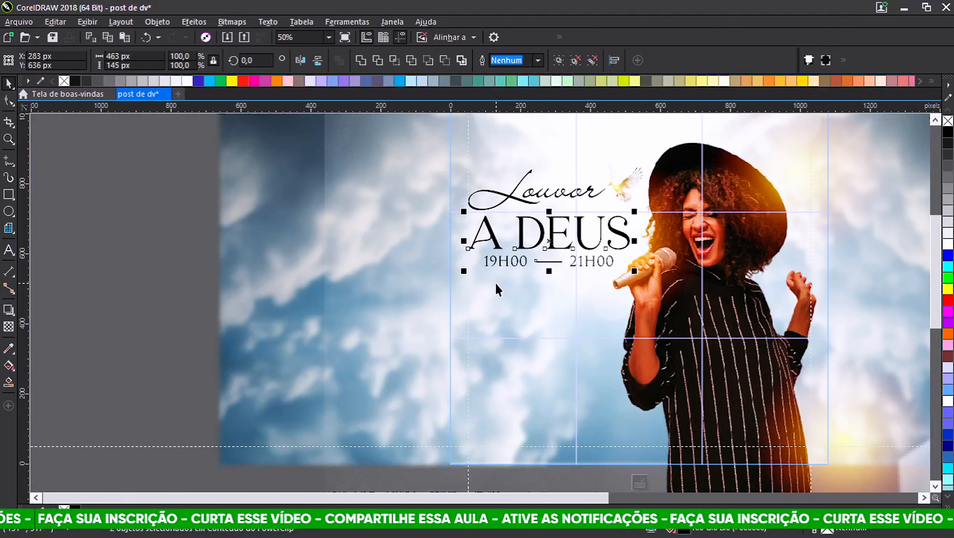
scroll(575, 256, up, 2)
key(Escape)
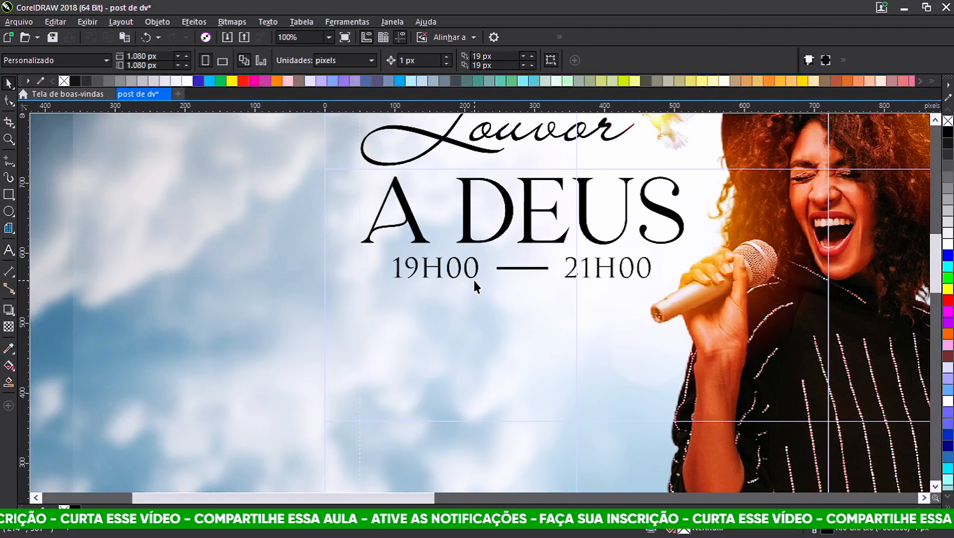
- Add the artistic text "DOMINGO" below the 19H00 — 21H00 time group
scroll(564, 265, down, 2)
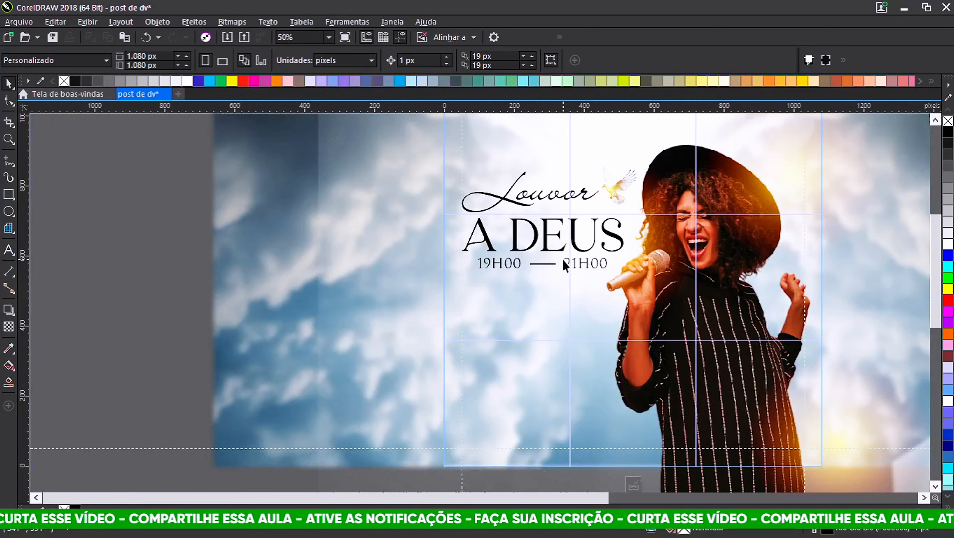
scroll(564, 263, up, 2)
scroll(509, 305, down, 2)
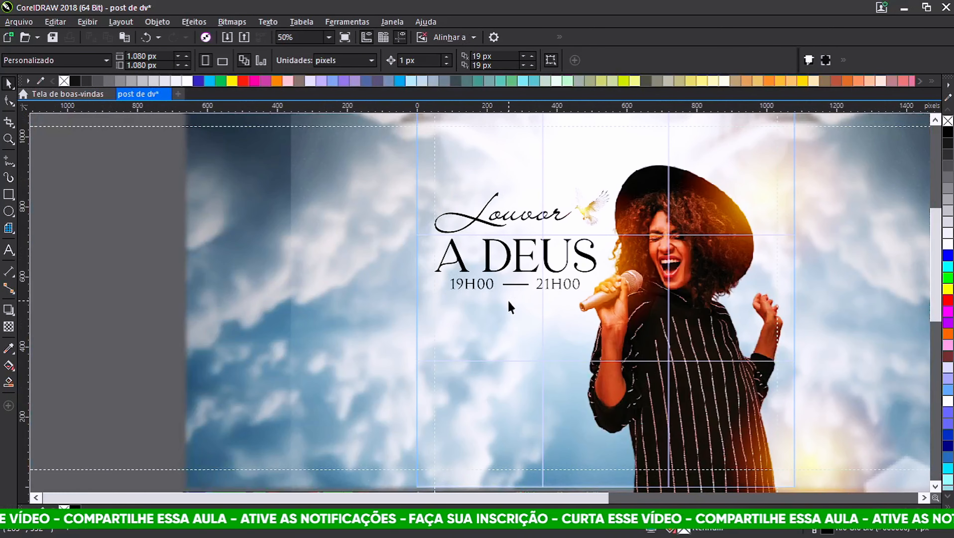
scroll(508, 301, up, 2)
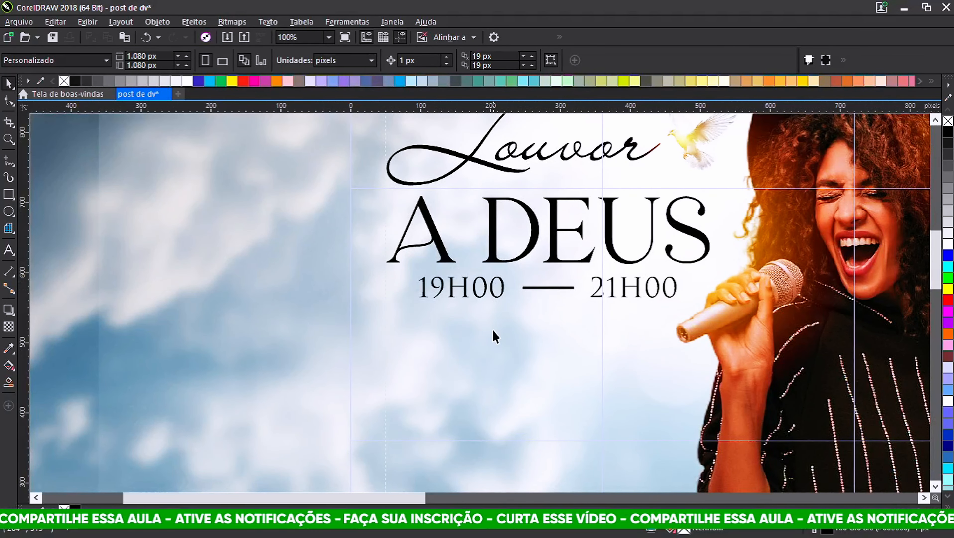
key(F8)
click(414, 340)
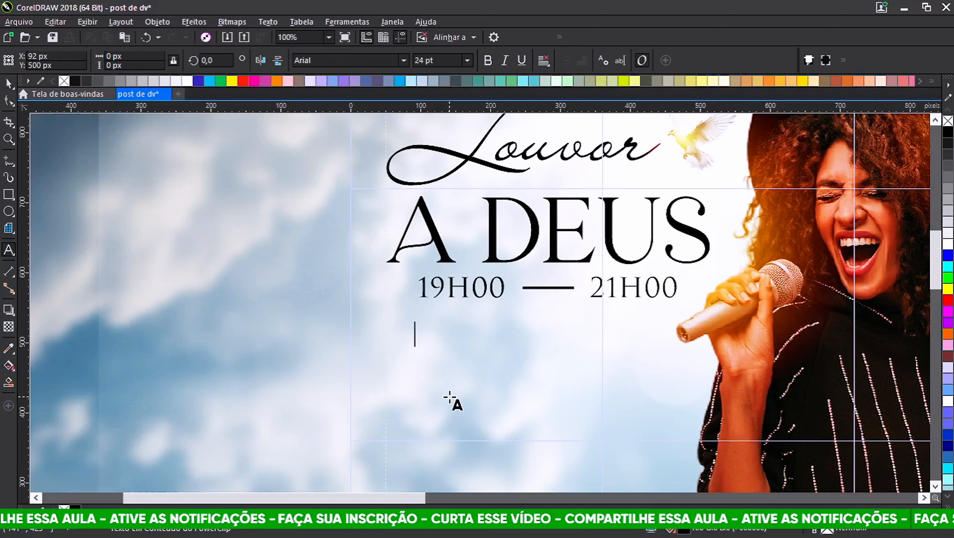
text(DOM)
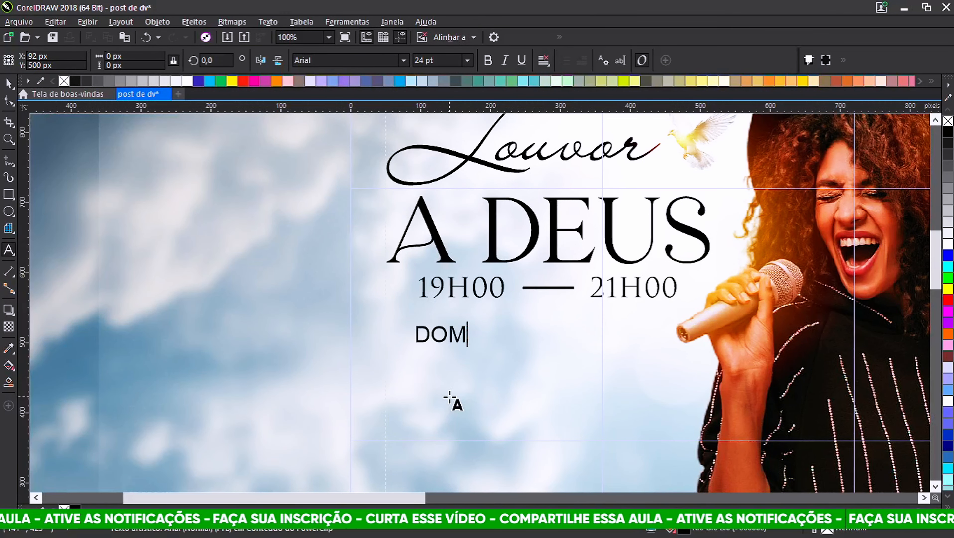
text(INGO)
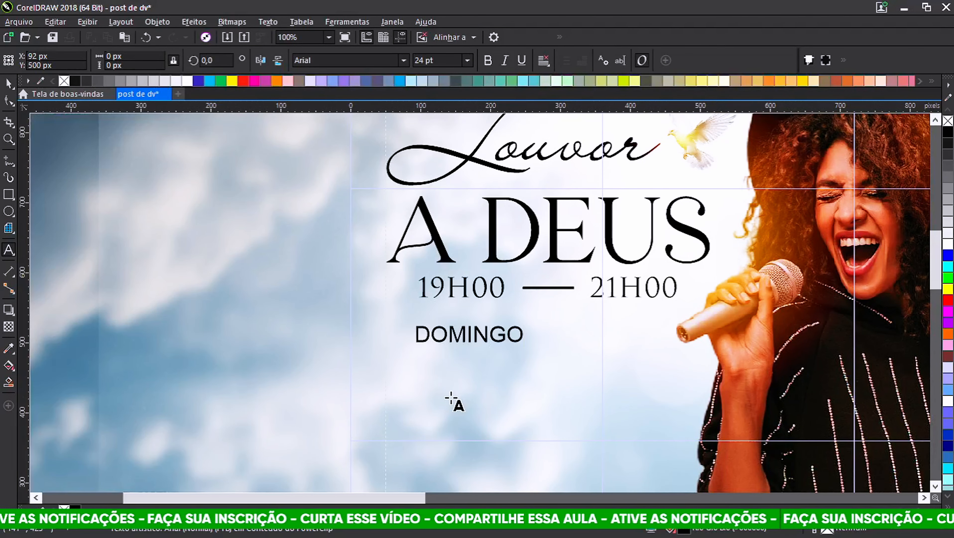
key(ctrl+space)
click(9, 84)
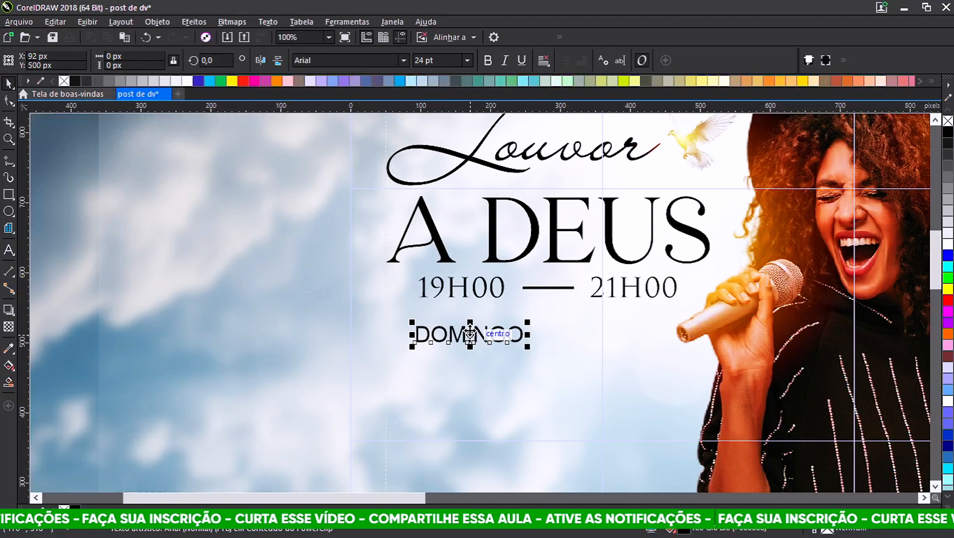
- Set the "DOMINGO" text in the Trajax font and move it up near the 19H00 text
click(403, 60)
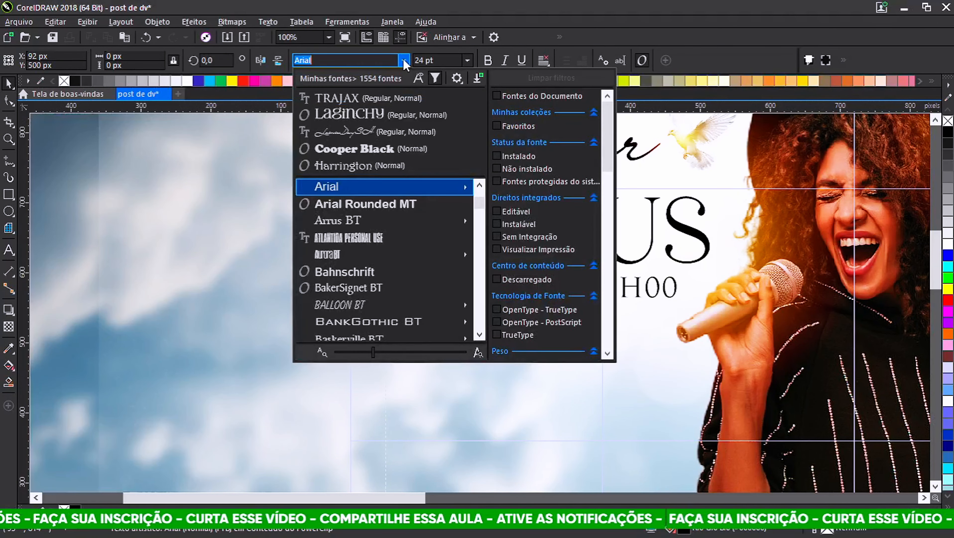
click(349, 100)
drag(484, 333, 493, 306)
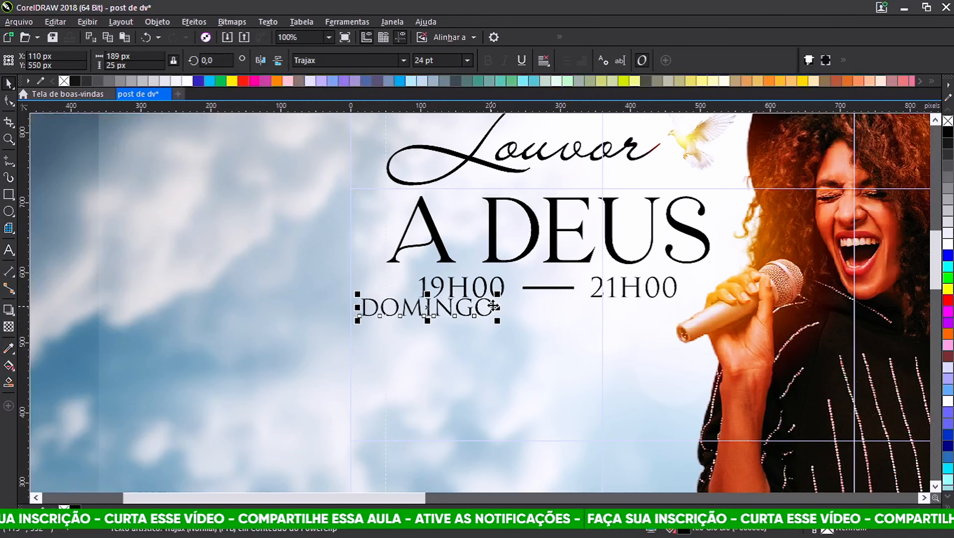
- Move the time group down and centre "DOMINGO" between it and "A DEUS", near X 283 px, Y 562 px
click(502, 288)
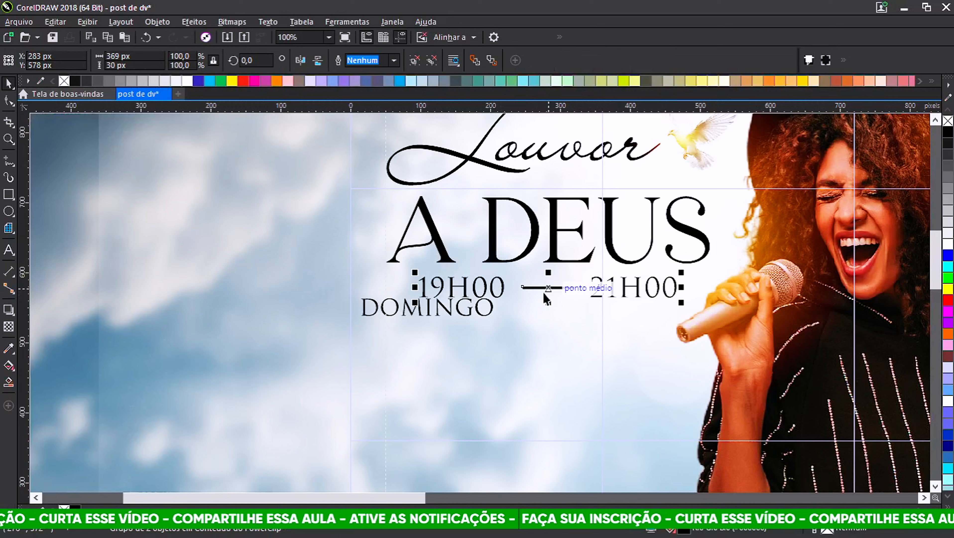
drag(546, 290, 547, 341)
click(470, 313)
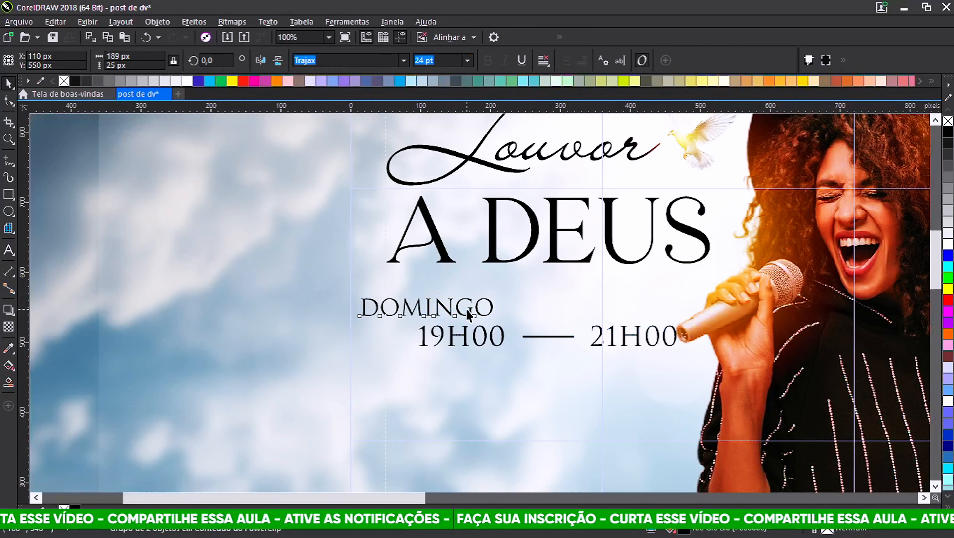
drag(427, 305, 550, 303)
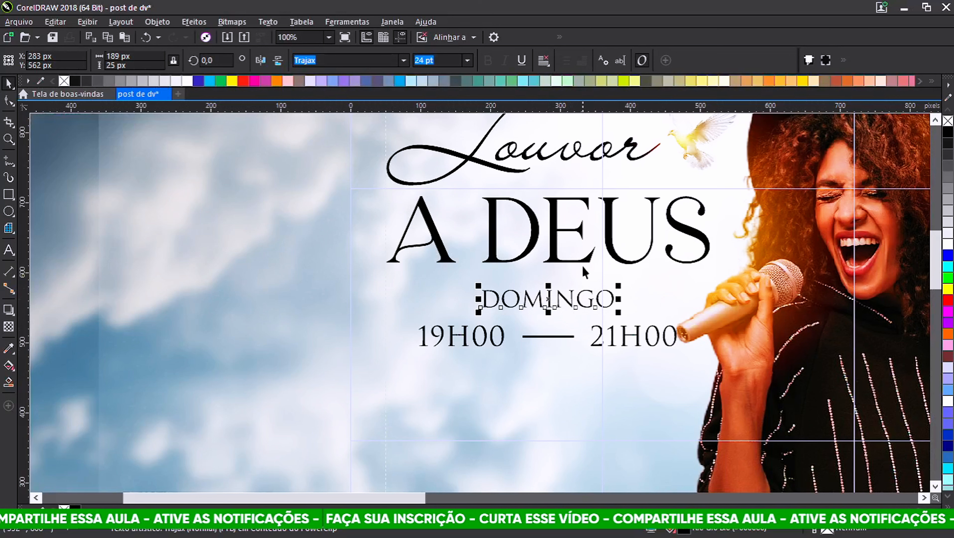
shift+click(587, 258)
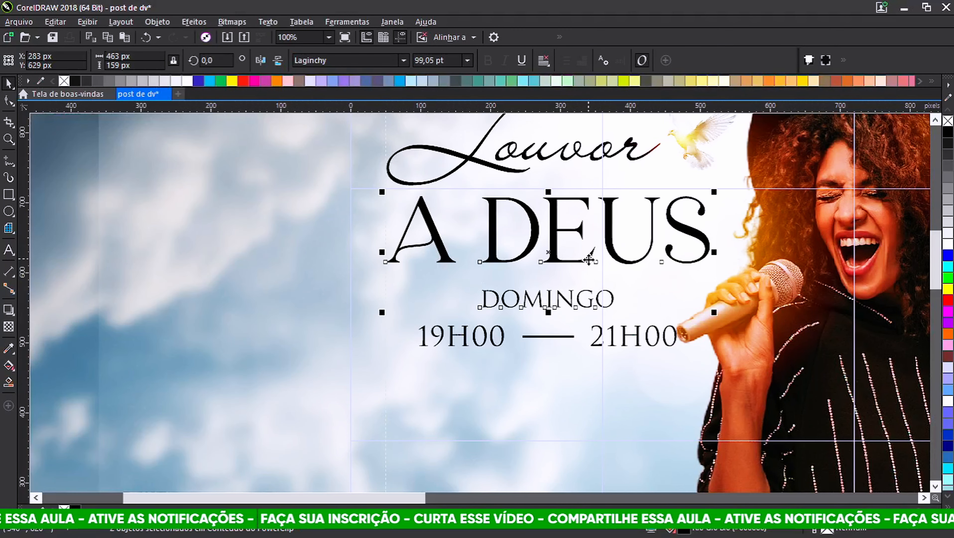
scroll(439, 260, down, 2)
click(101, 266)
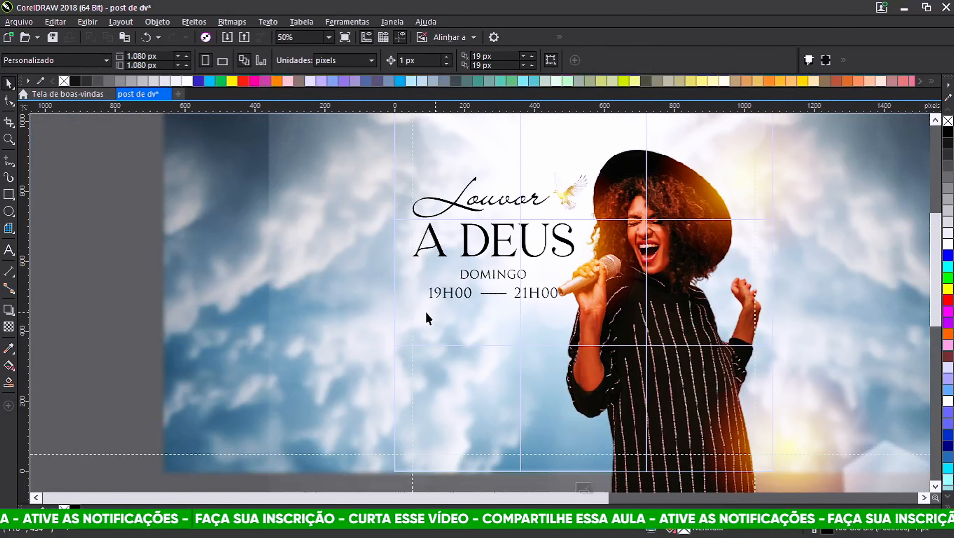
- Group "DOMINGO" with the time line and lower the group slightly to about Y 526 px, keeping it centred
drag(99, 259, 567, 342)
scroll(533, 293, up, 2)
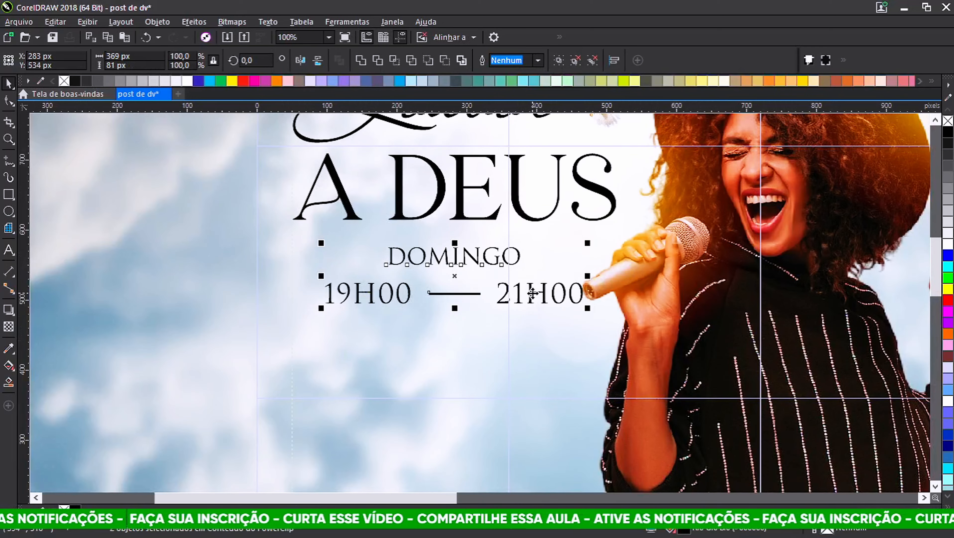
key(ctrl+g)
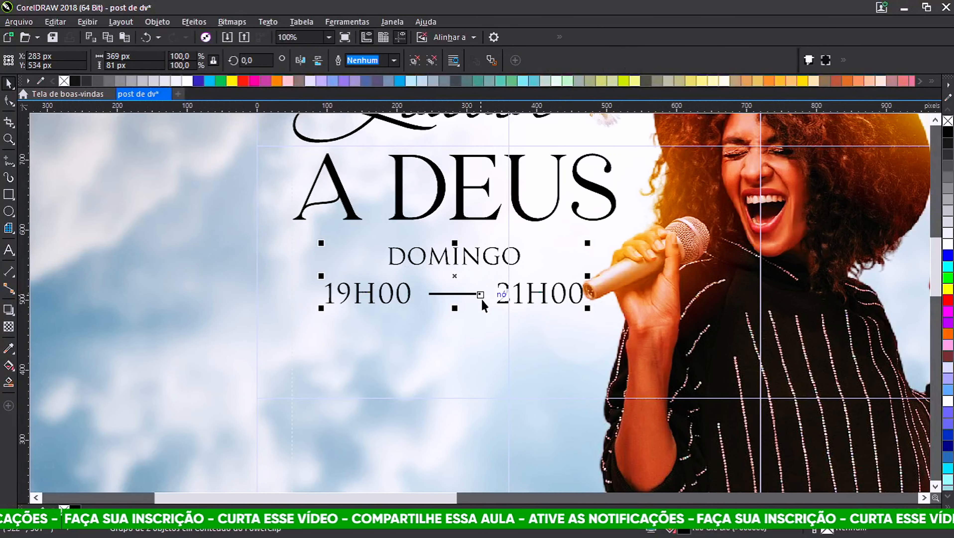
drag(454, 277, 465, 297)
scroll(459, 296, down, 2)
scroll(461, 296, up, 2)
scroll(465, 297, down, 2)
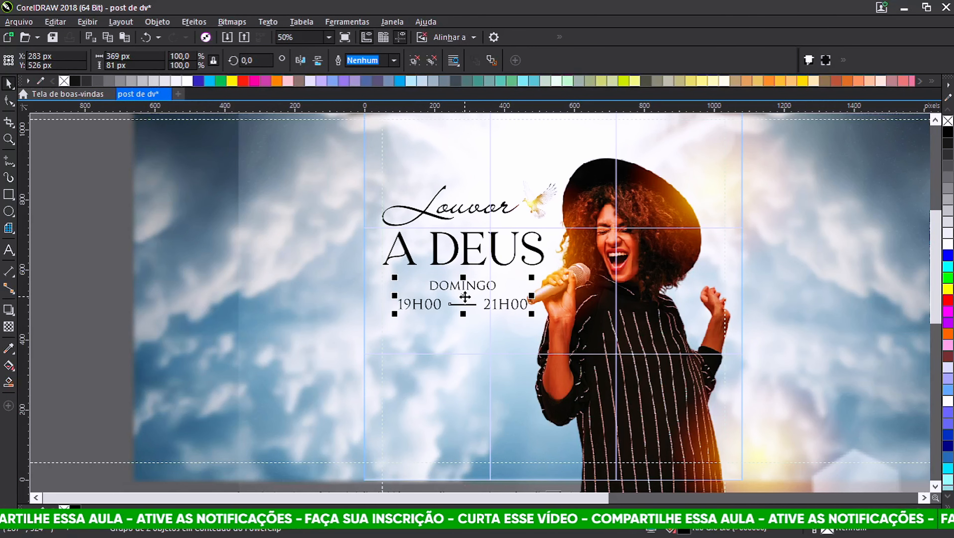
- Start a new artistic text in the lower part of the post and enter the street name and number of the address
key(F8)
scroll(463, 327, down, 1)
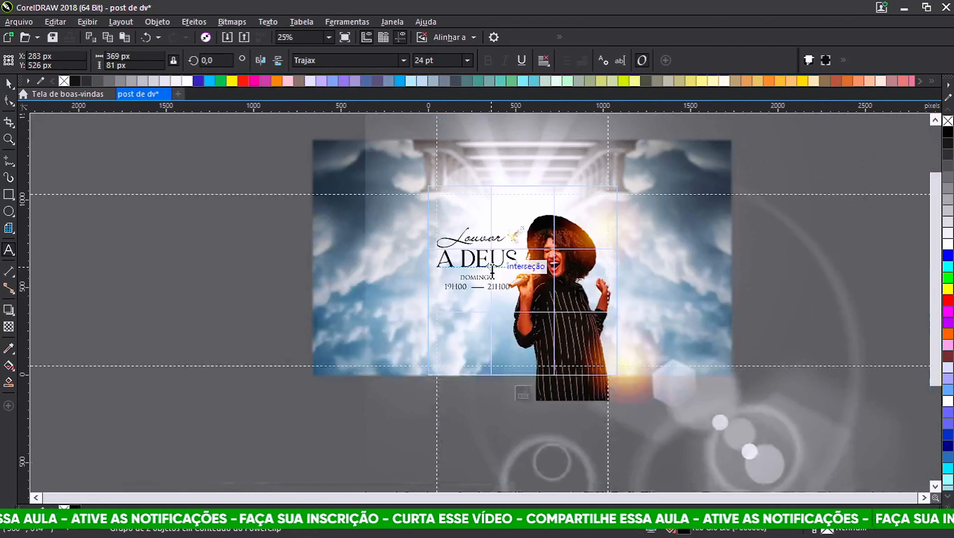
scroll(462, 331, up, 1)
click(451, 347)
scroll(467, 377, up, 1)
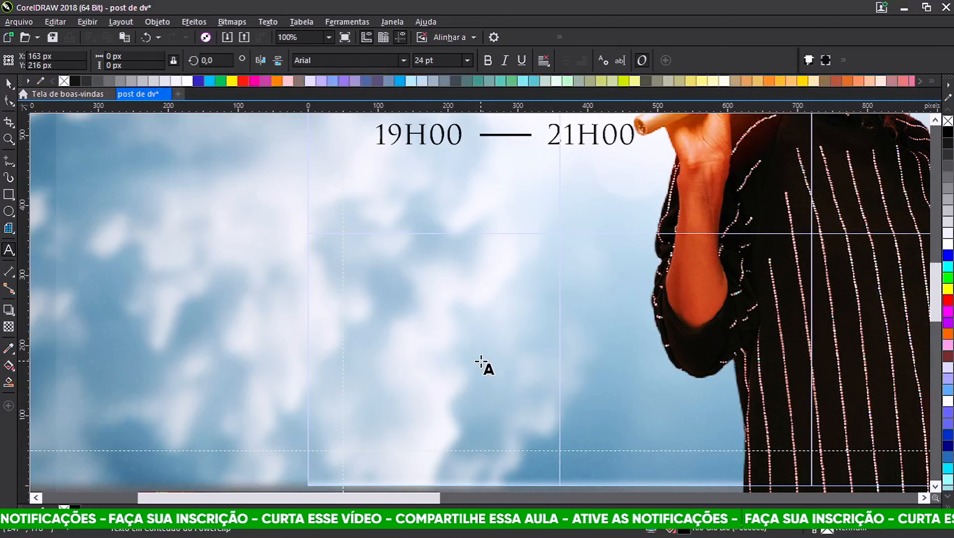
text(A)
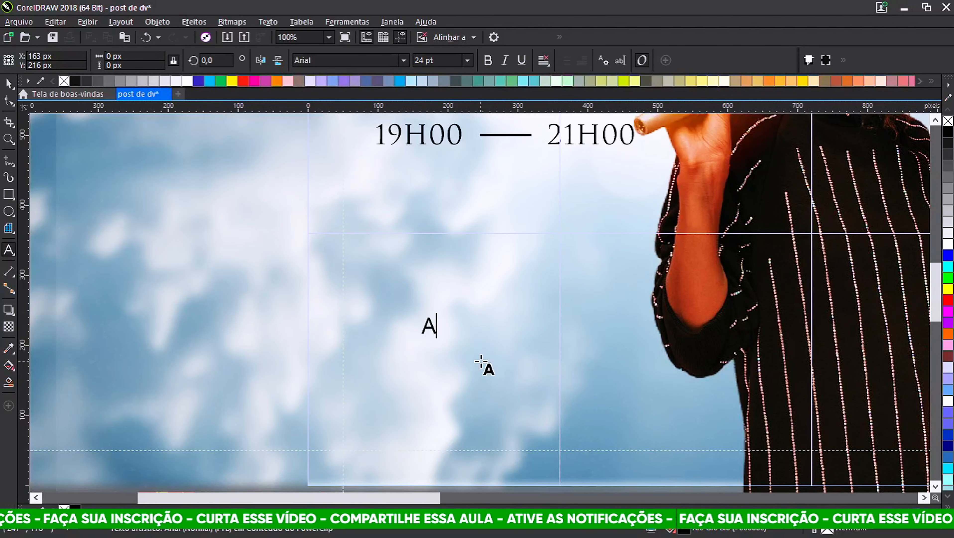
text(v)
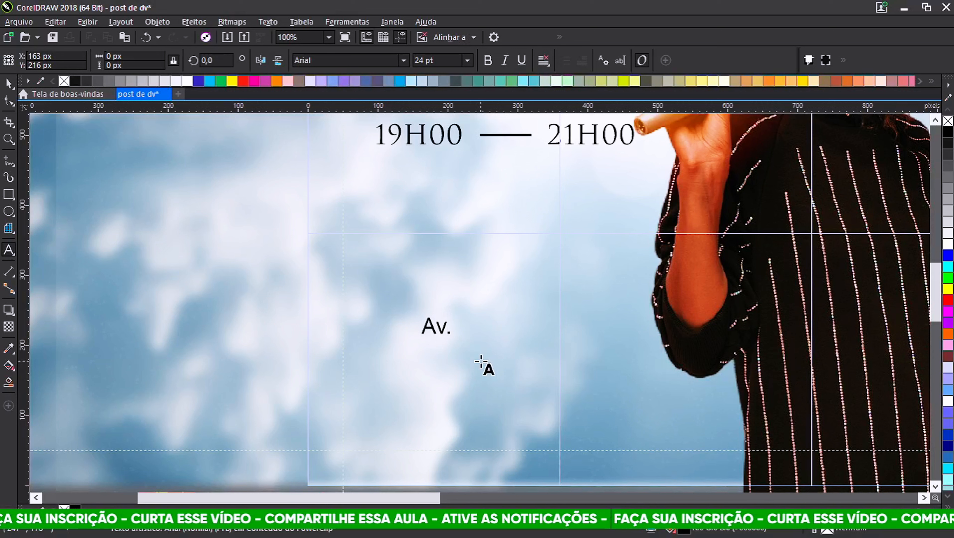
text(. Mauri)
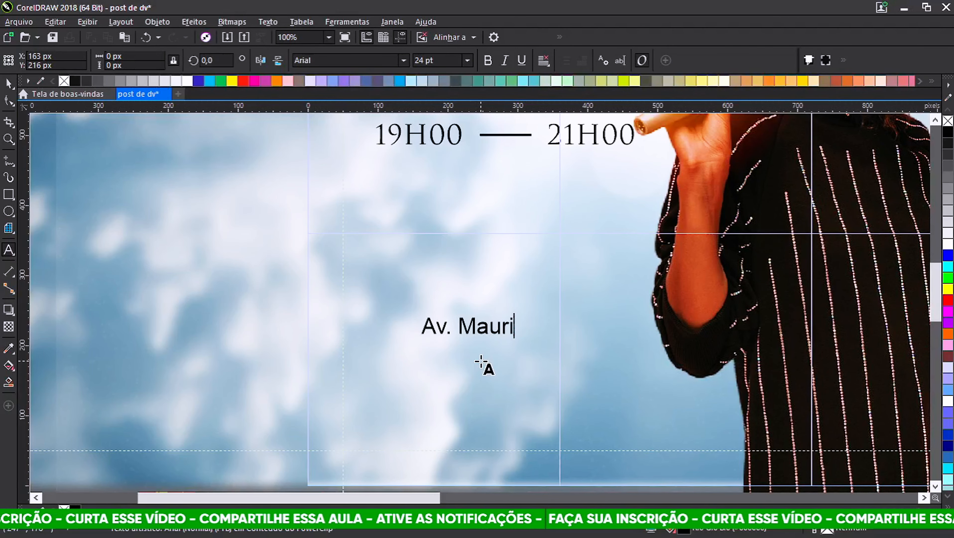
text(cio )
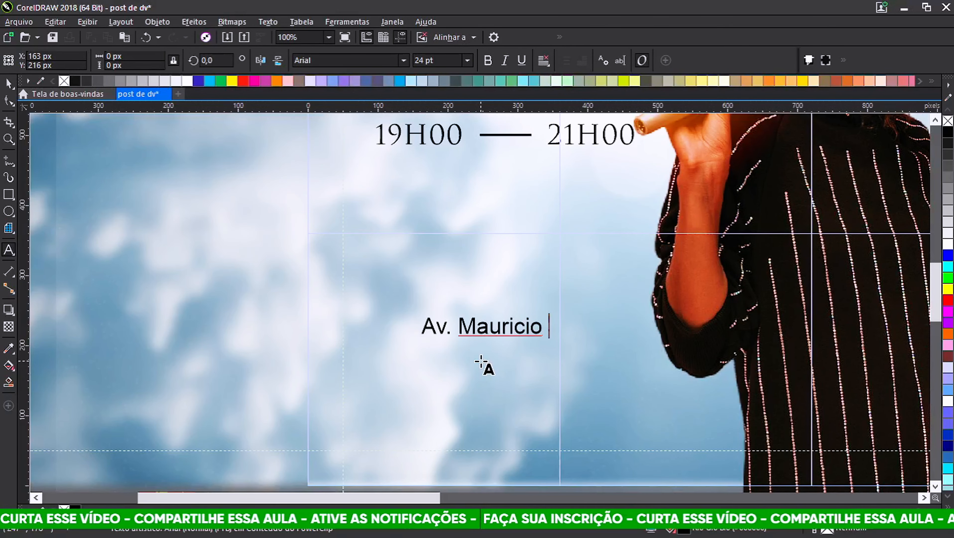
text(Mariane)
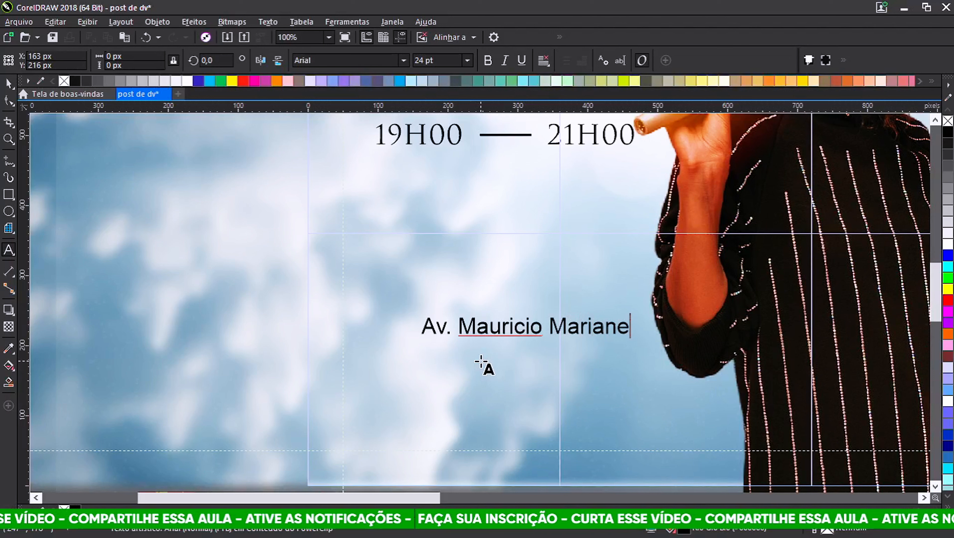
text(, )
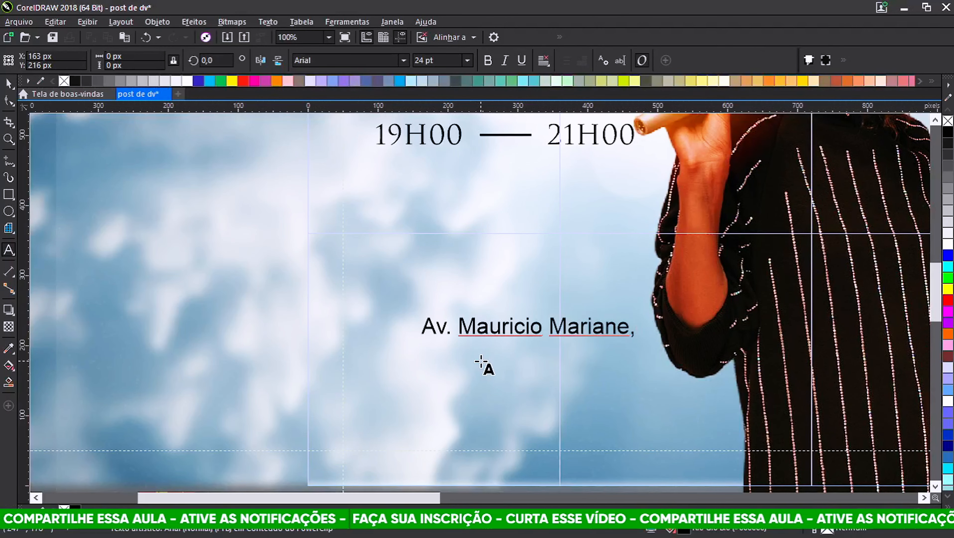
text(400)
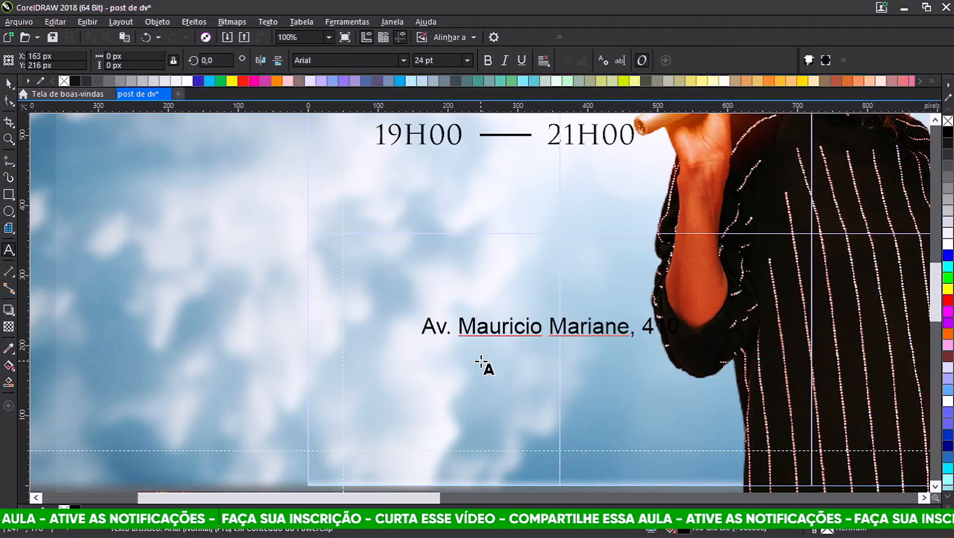
- Add a second line to the address text with the city and state
key(Return)
text(Marin)
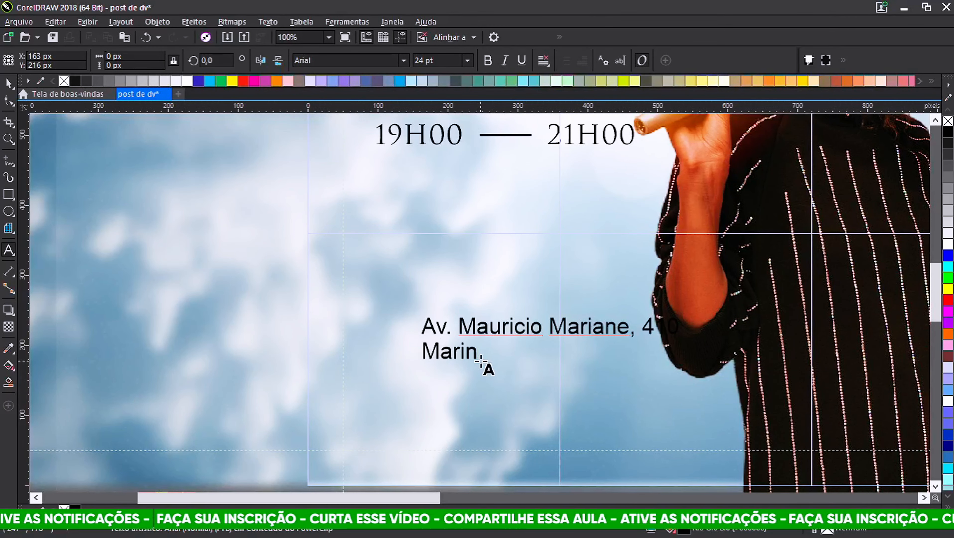
text(gá )
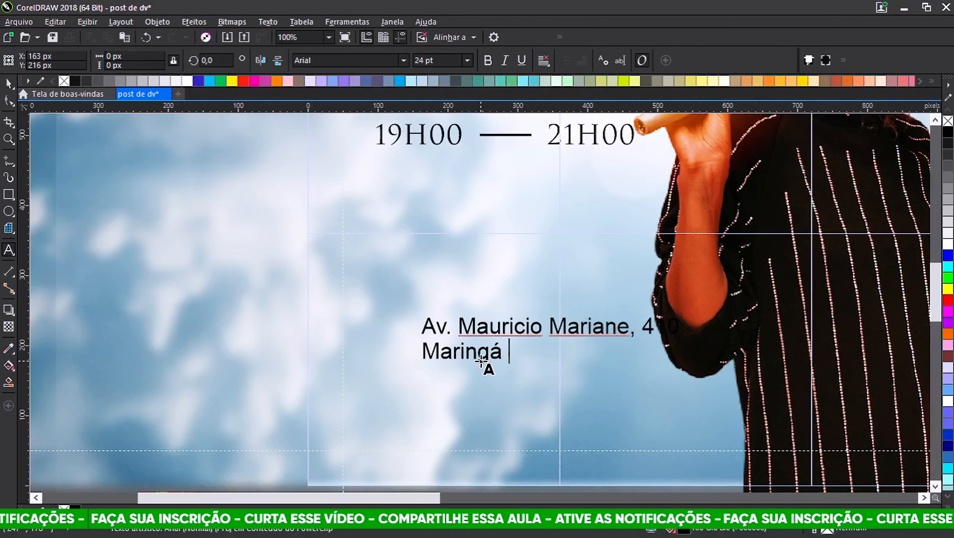
text(PR)
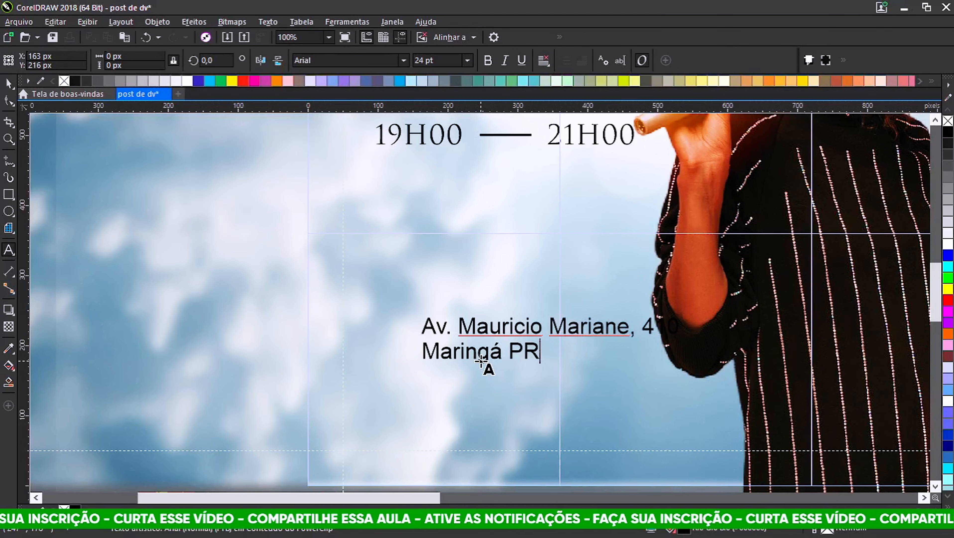
- Insert the neighbourhood name, with its last letter accented, and a dash before the city on the second line of the address
click(426, 353)
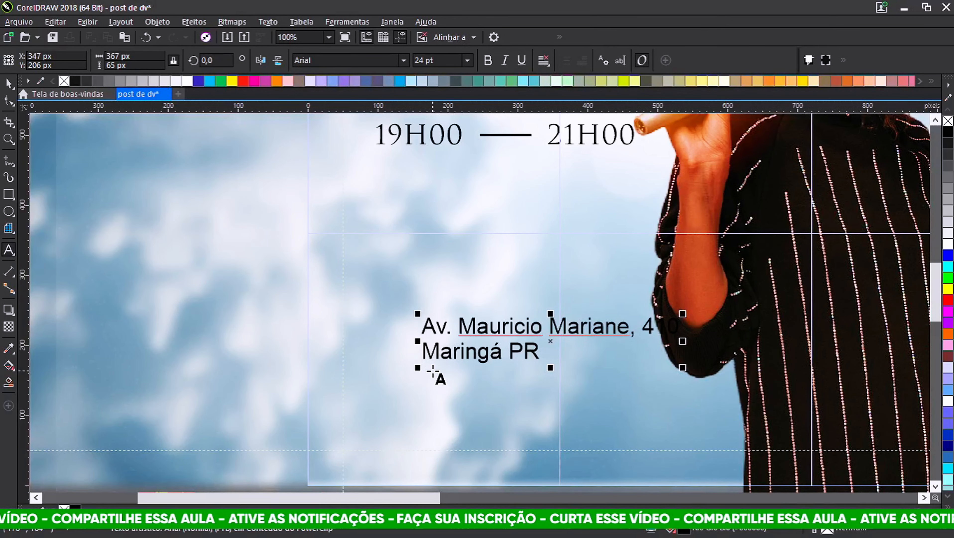
text(Parque )
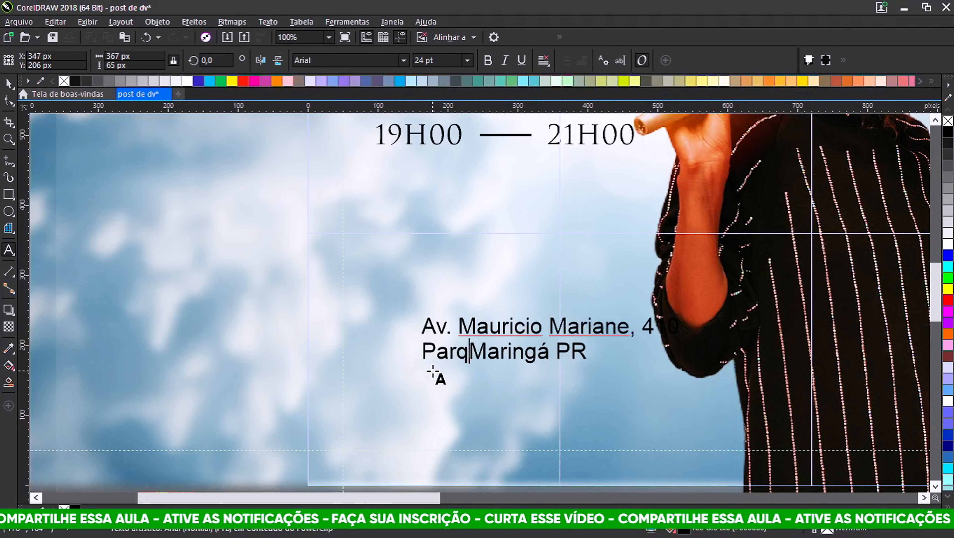
text(Itaipu)
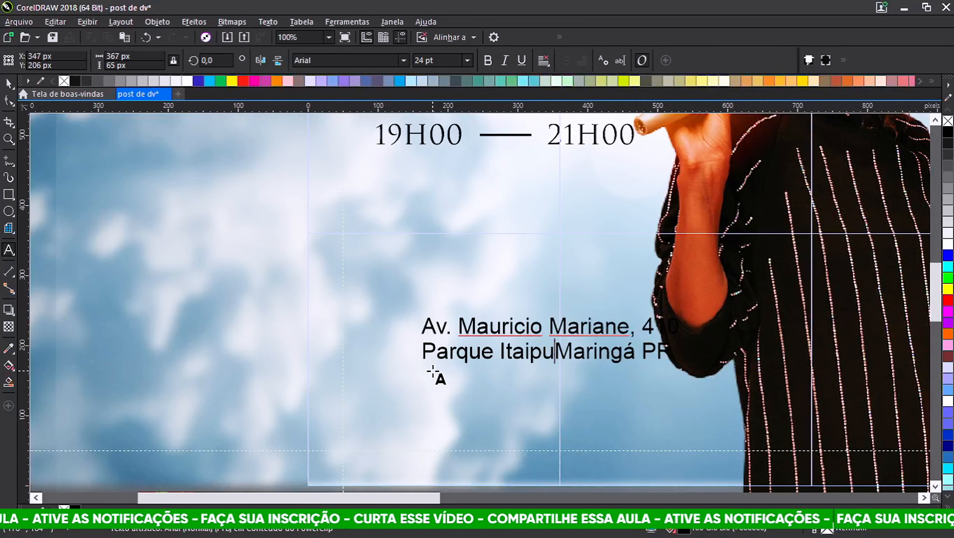
text( -)
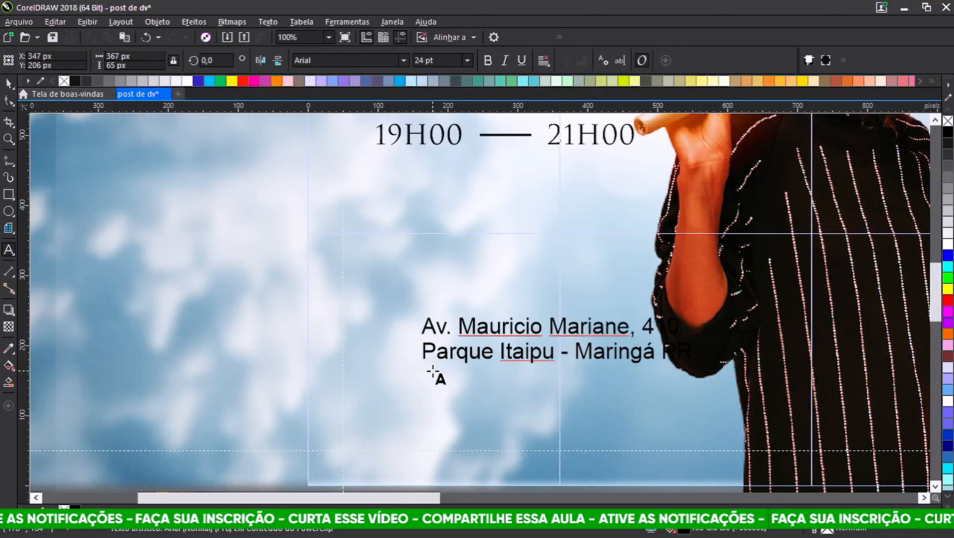
click(544, 358)
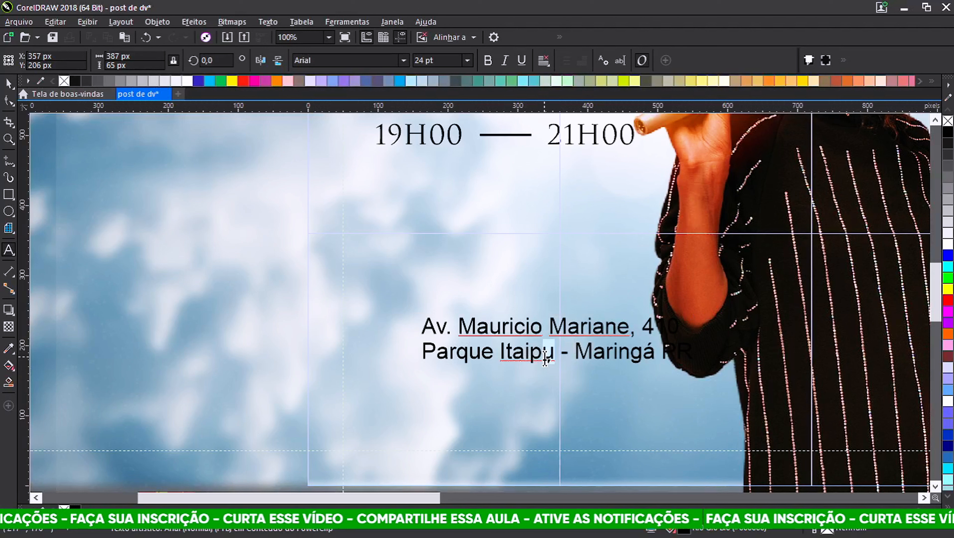
key(Delete)
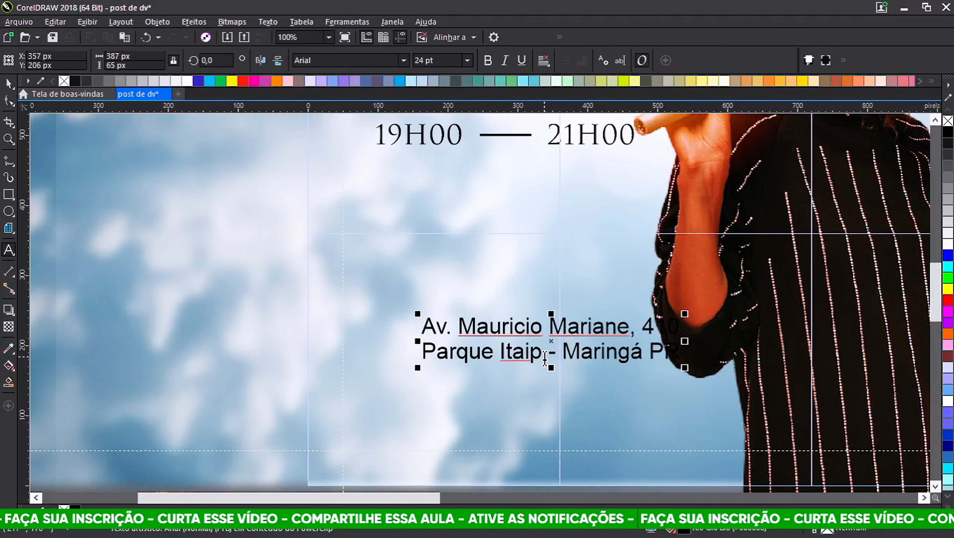
text(ú)
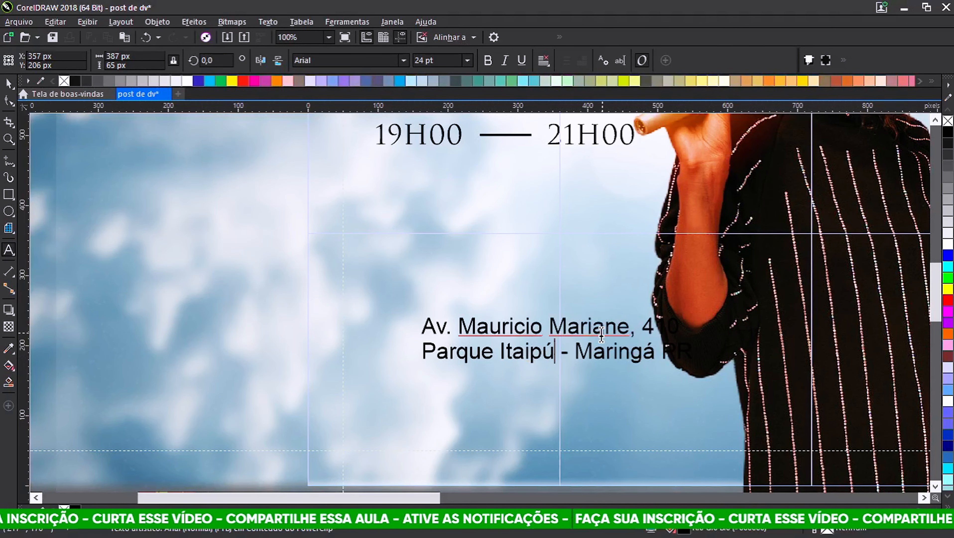
- Set the address text's font to Trajax and move it up below the time line, near X 319 px, Y 403 px
click(8, 83)
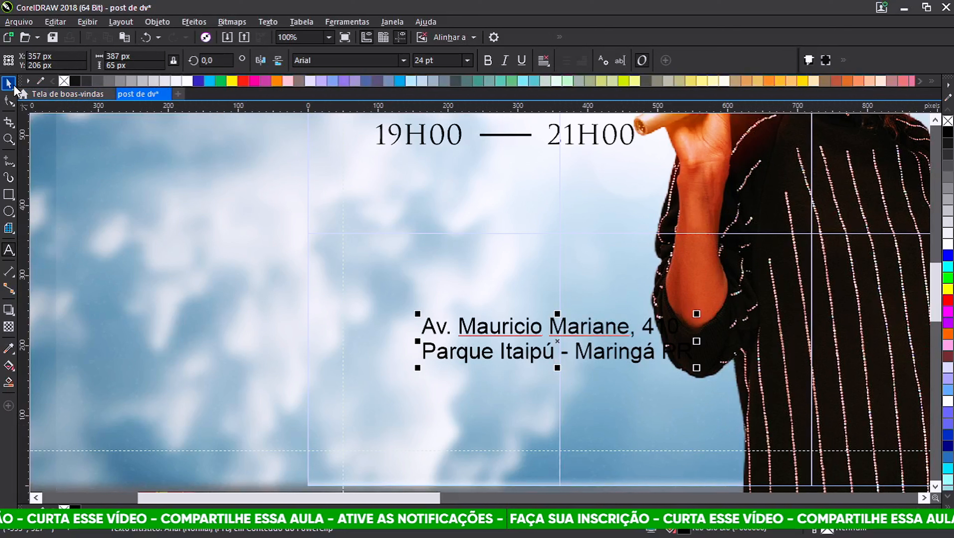
click(403, 61)
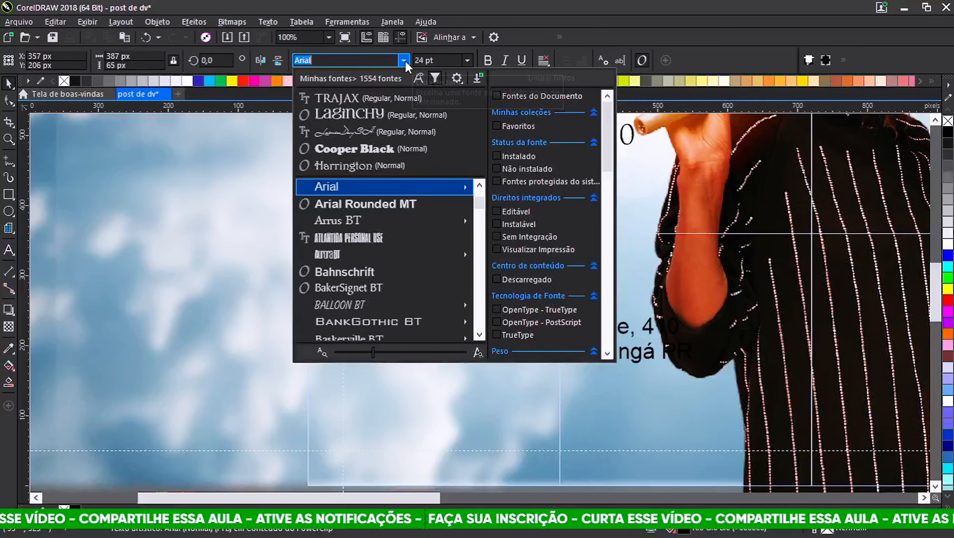
click(335, 99)
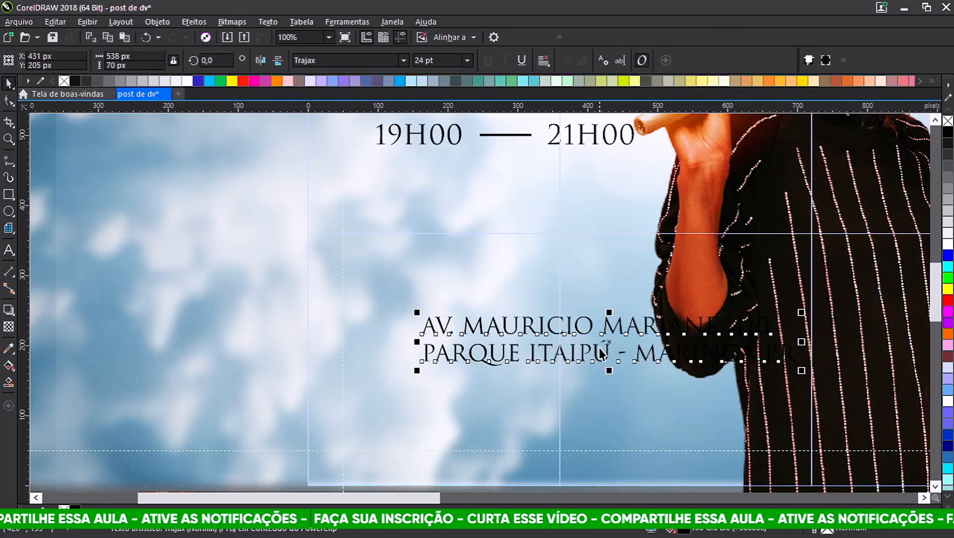
scroll(598, 344, down, 2)
drag(595, 348, 556, 279)
scroll(620, 266, up, 2)
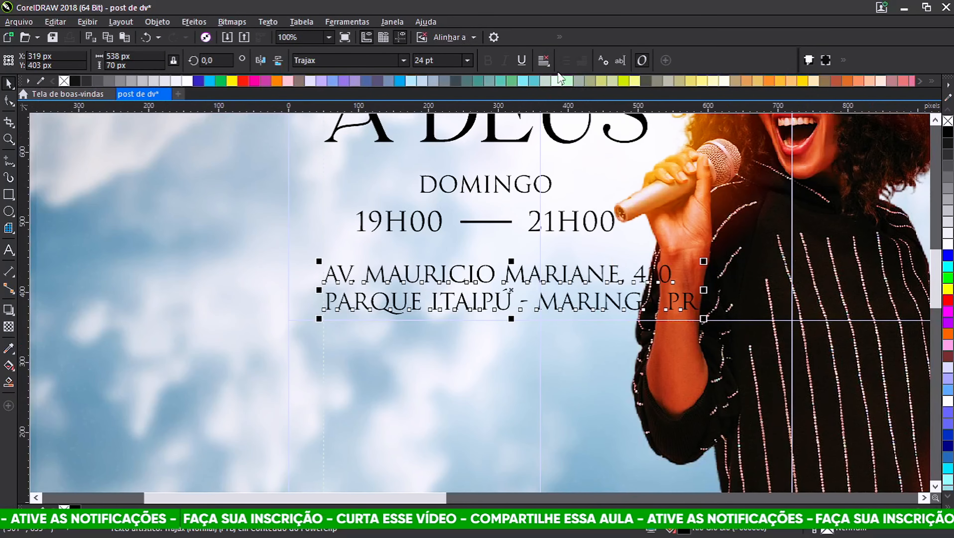
- Centre-align the two address lines and scale the text down proportionally to about 374 px wide
click(543, 60)
click(549, 100)
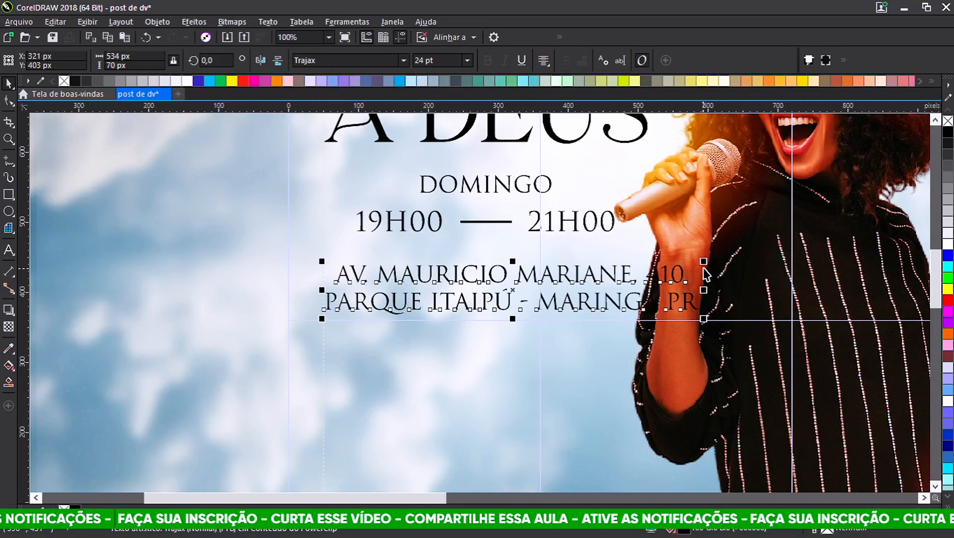
drag(704, 261, 628, 271)
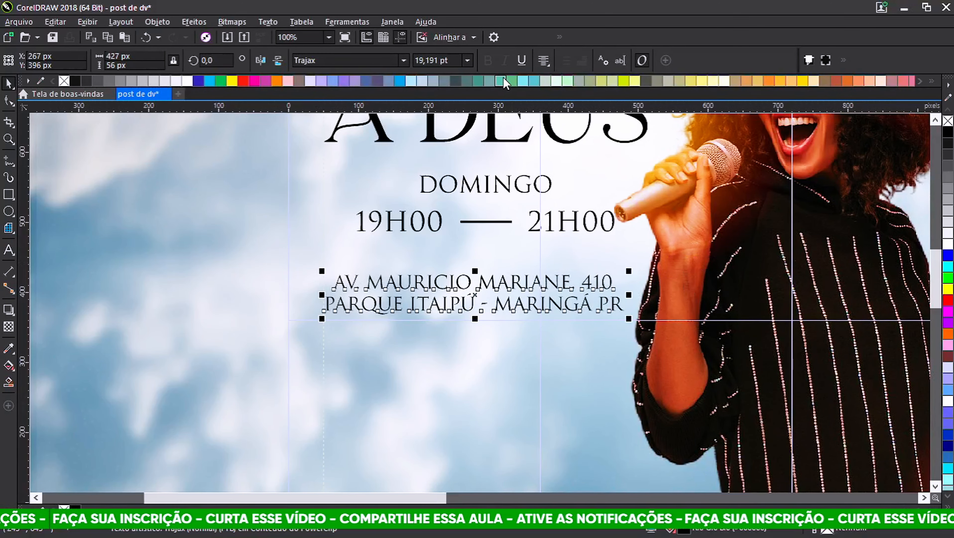
scroll(520, 285, up, 2)
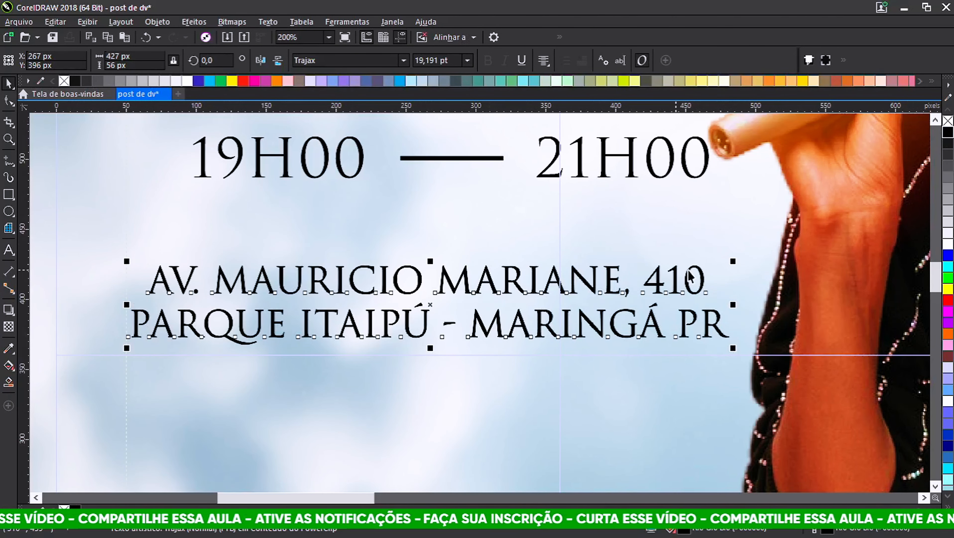
drag(732, 259, 697, 249)
key(F3)
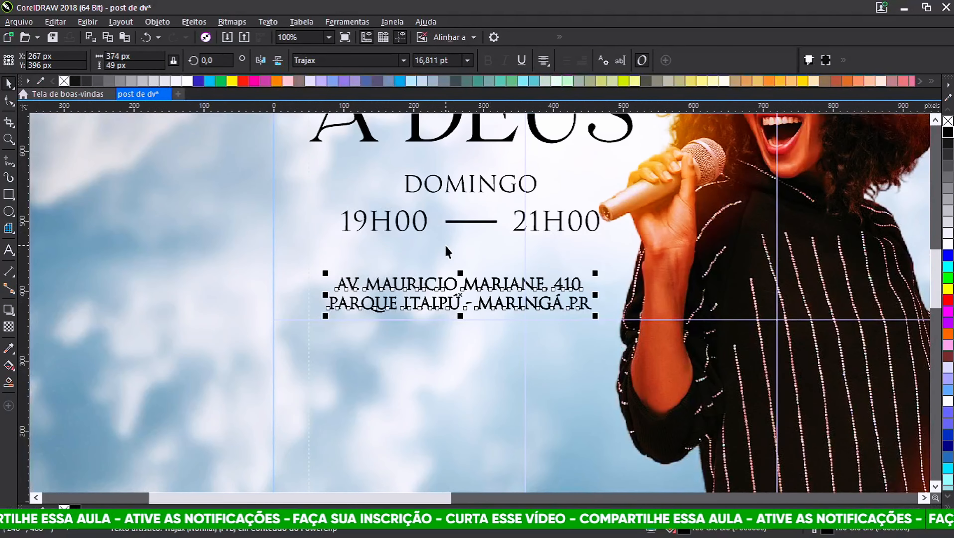
- Centre the address under the group of "DOMINGO" and the time line, and raise it to about Y 423 px
shift+click(439, 186)
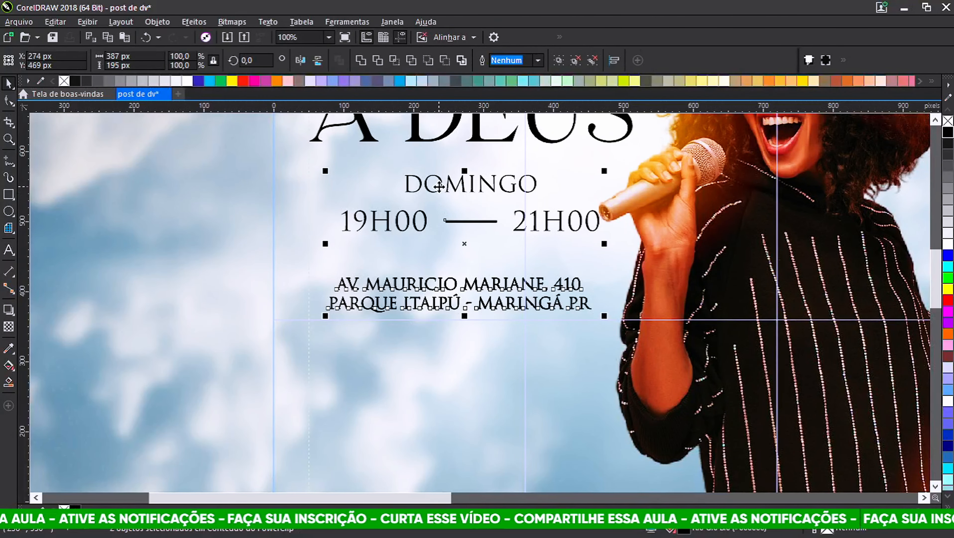
key(F3)
click(90, 263)
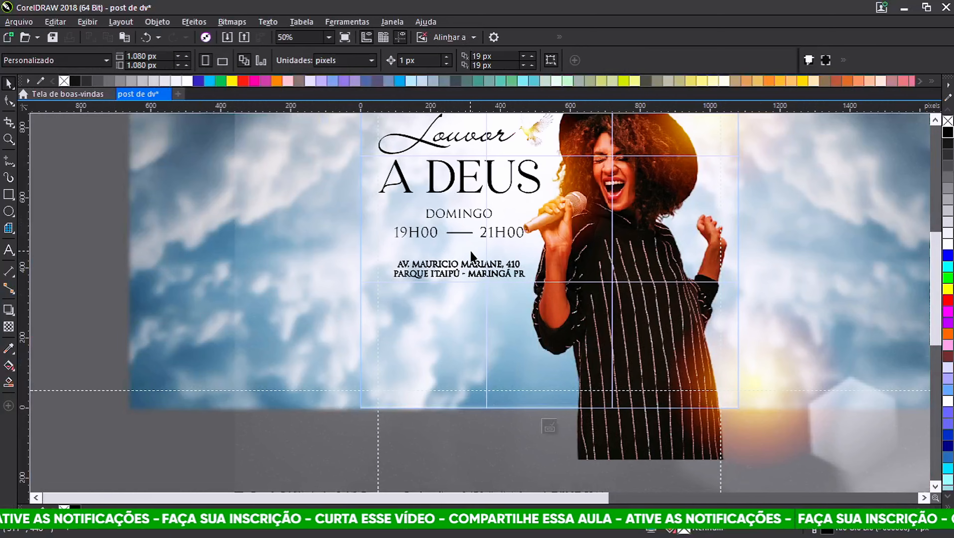
scroll(456, 238, up, 2)
scroll(461, 300, down, 2)
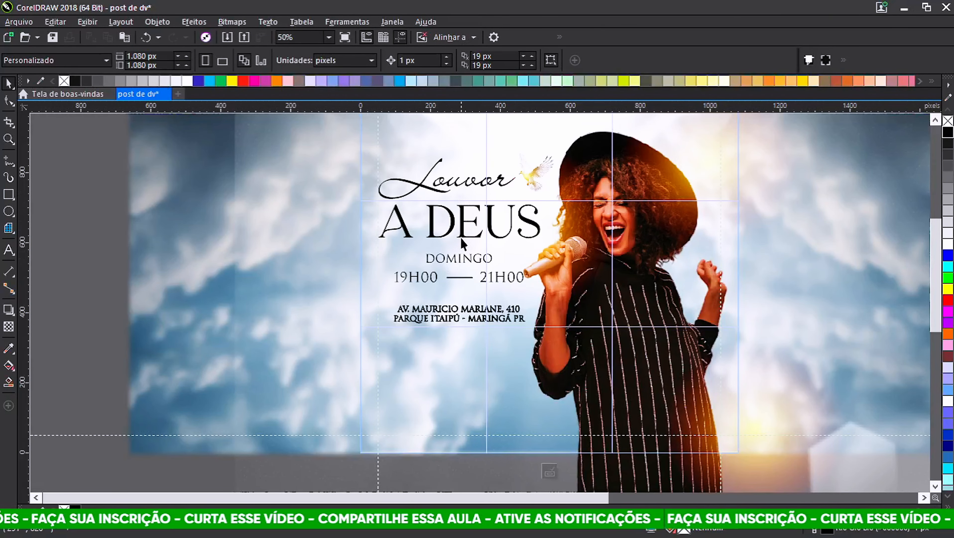
scroll(462, 243, up, 2)
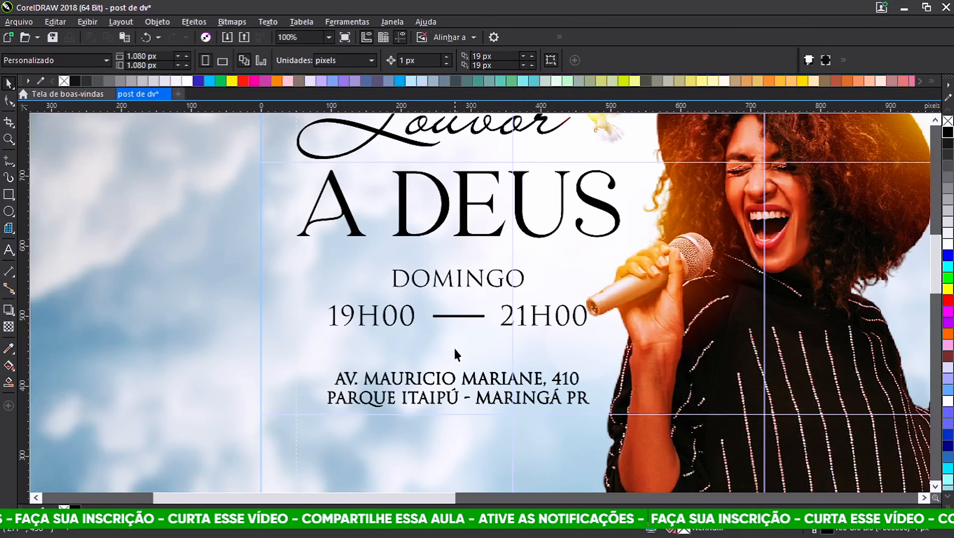
click(457, 389)
drag(457, 388, 454, 378)
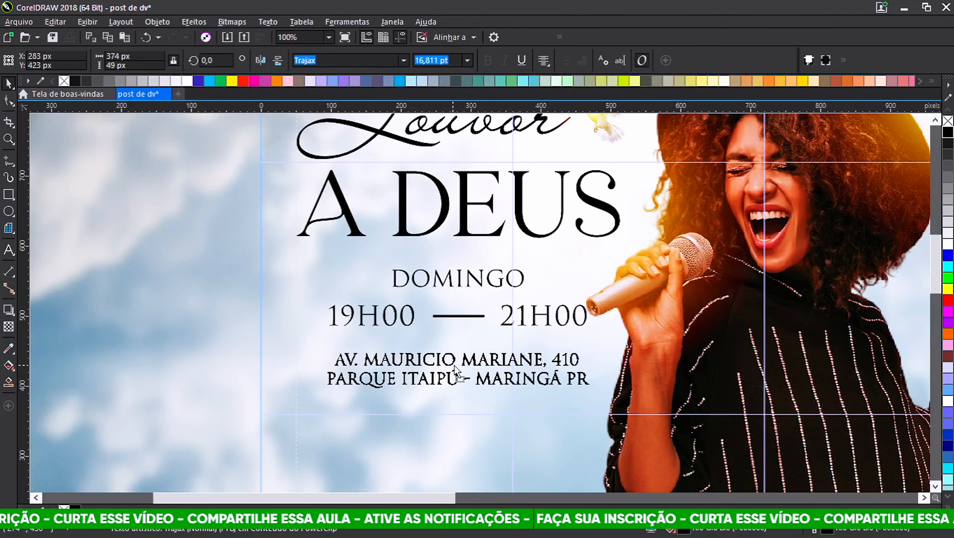
- Select the title, dove, "DOMINGO" group and address together and lower them straight down to about Y 602 px
scroll(448, 337, down, 2)
scroll(419, 297, down, 2)
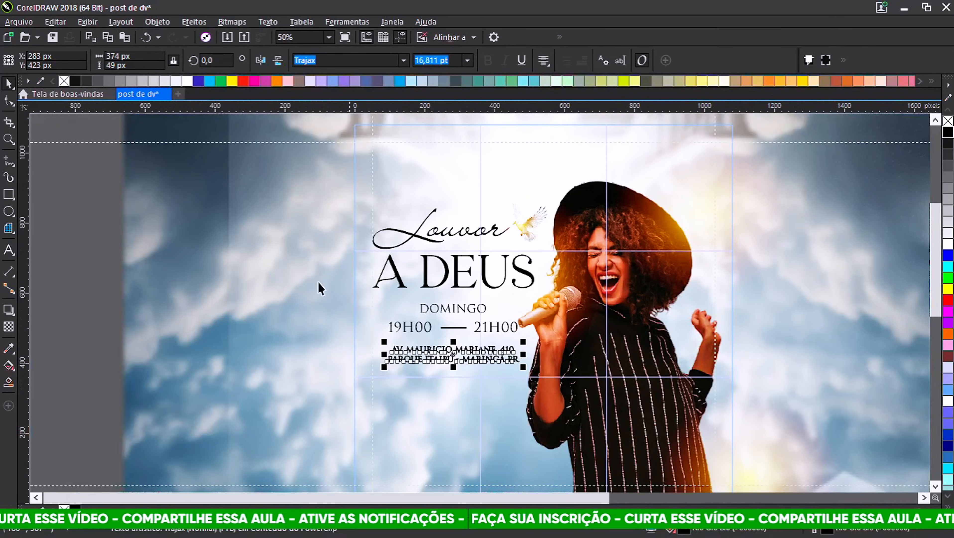
click(94, 177)
drag(170, 202, 489, 394)
scroll(465, 299, up, 2)
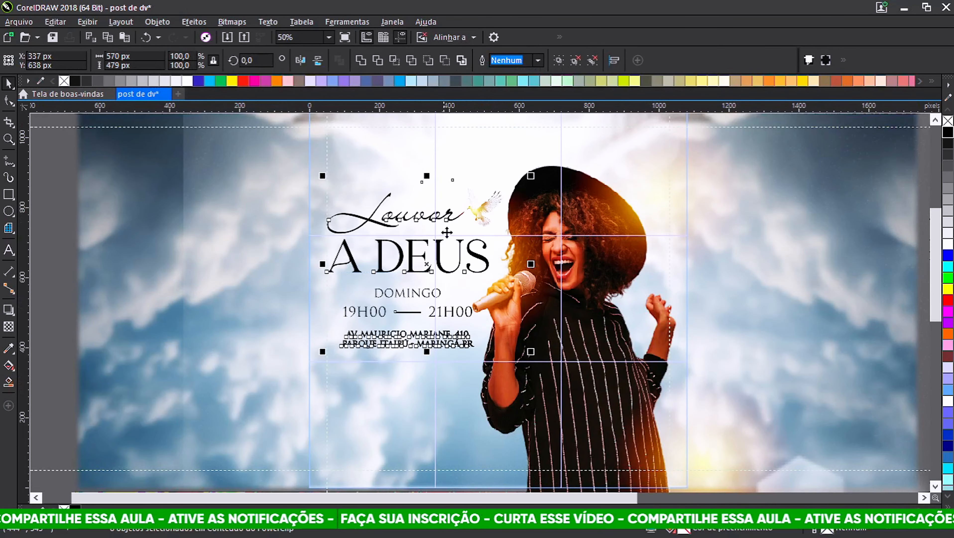
scroll(505, 209, up, 2)
scroll(463, 222, down, 2)
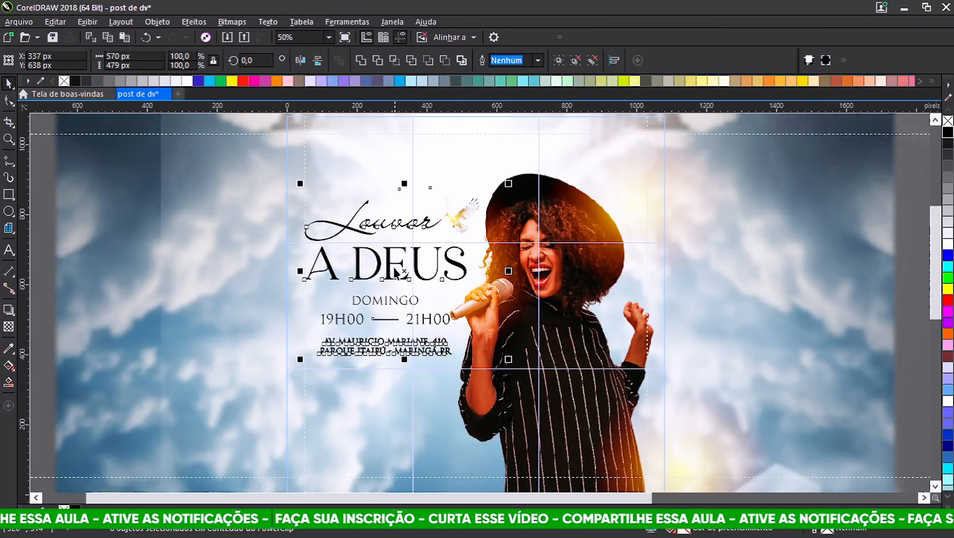
drag(402, 279, 406, 288)
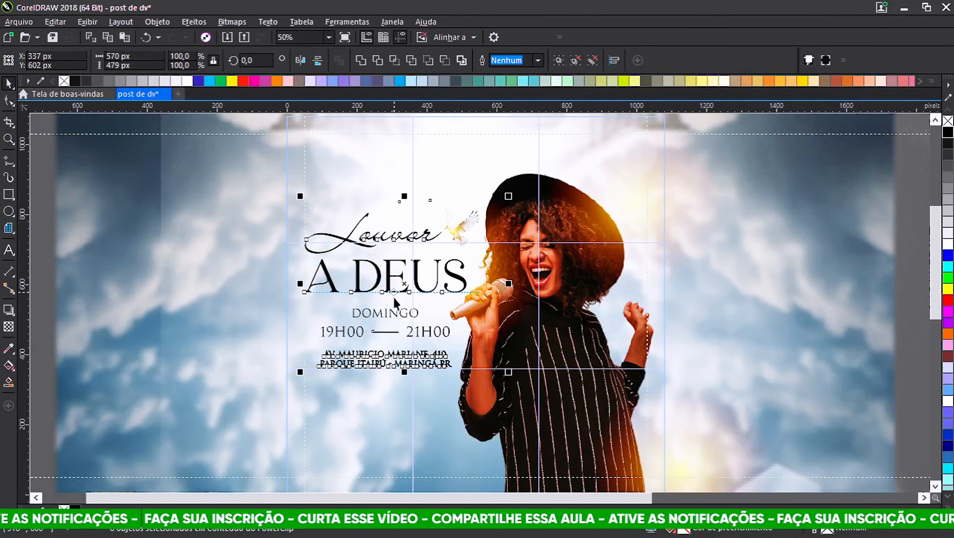
- Nudge the selected title, dove, time and address block further down to about Y 586 px
scroll(390, 324, up, 2)
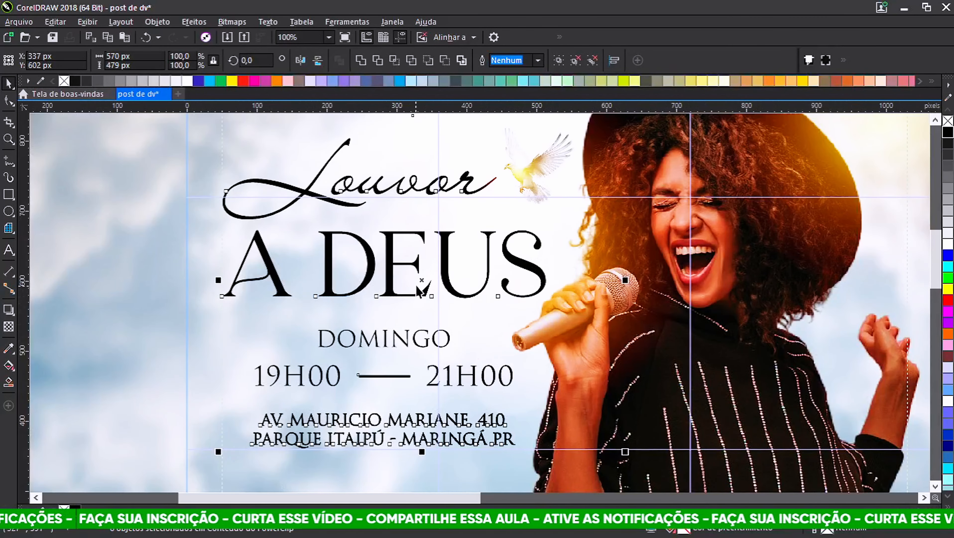
drag(418, 290, 424, 288)
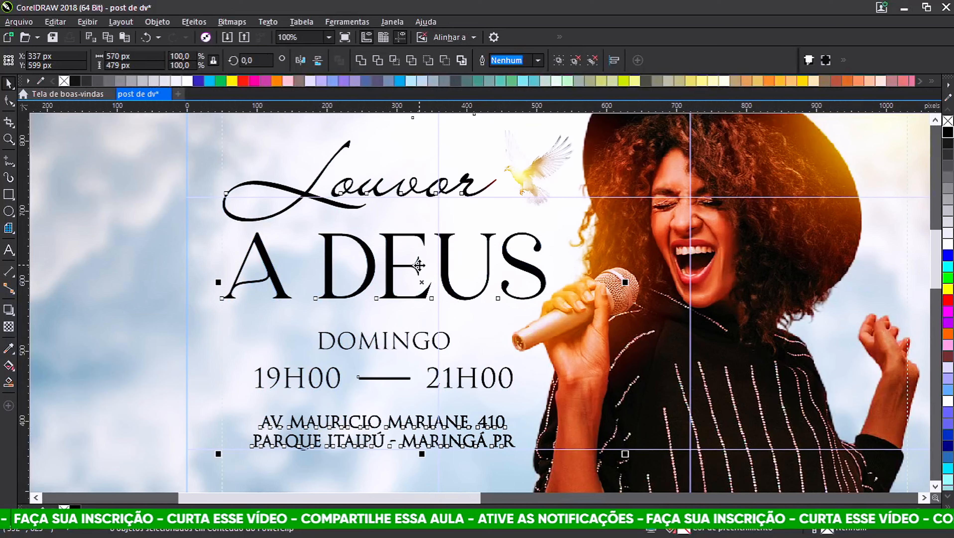
scroll(418, 265, down, 2)
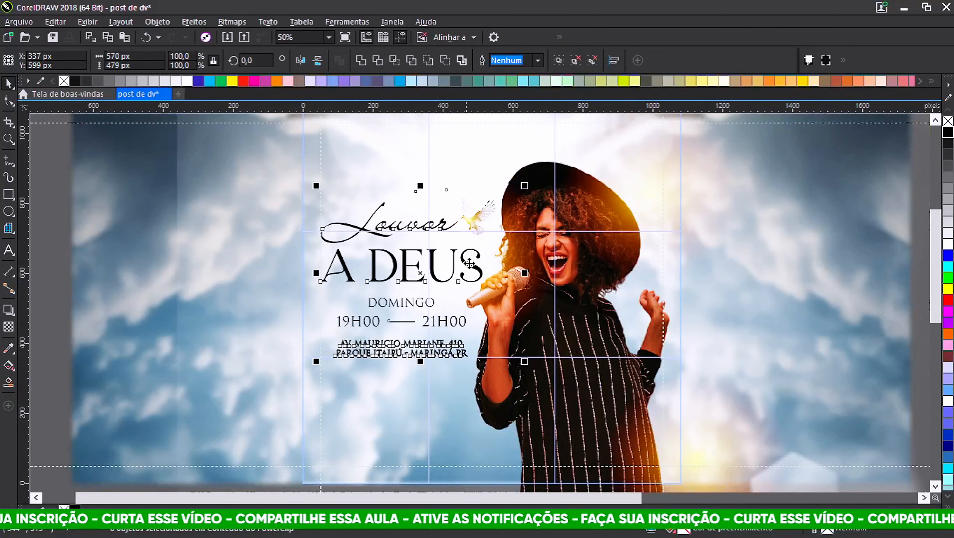
scroll(406, 251, up, 2)
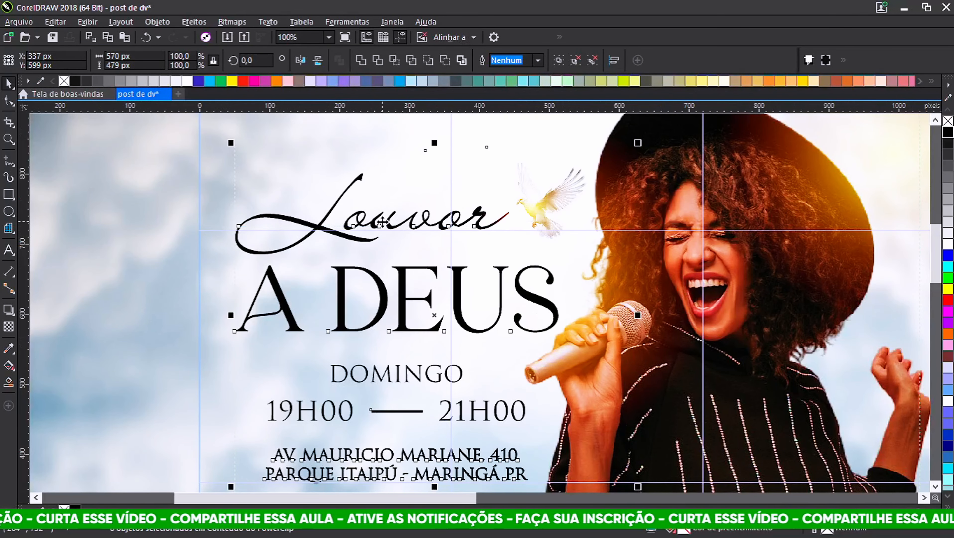
drag(382, 222, 383, 230)
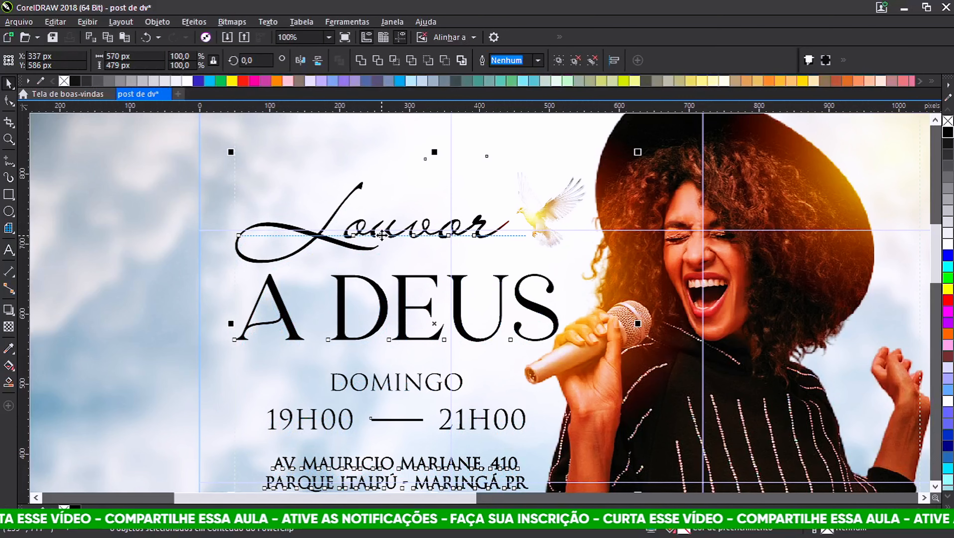
scroll(439, 193, down, 2)
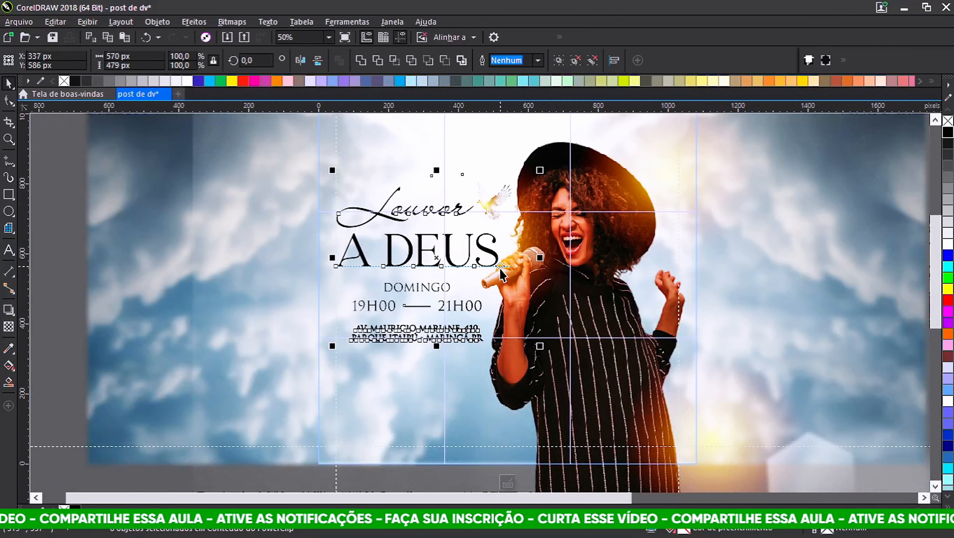
scroll(500, 276, down, 1)
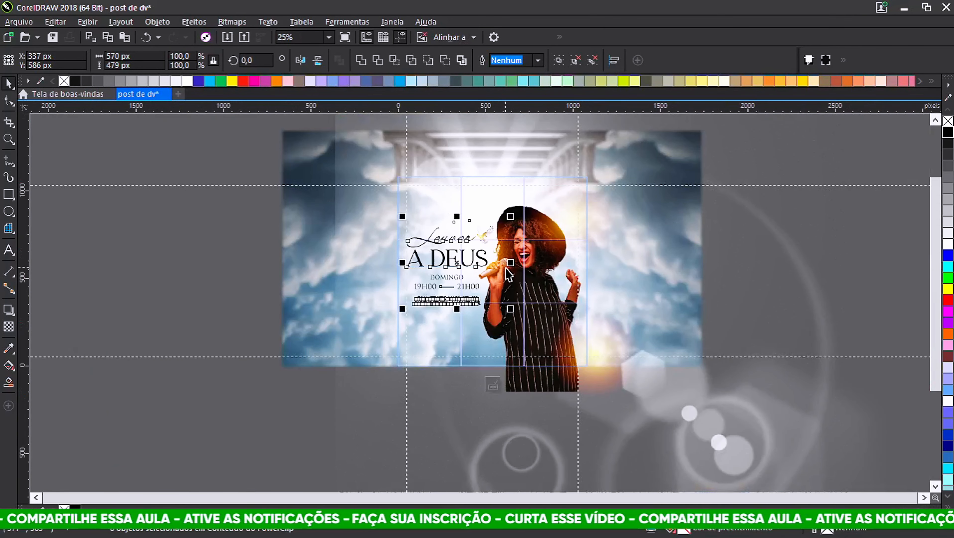
- Select the three glow effects around the singer and group them
click(839, 271)
scroll(497, 278, up, 1)
click(480, 265)
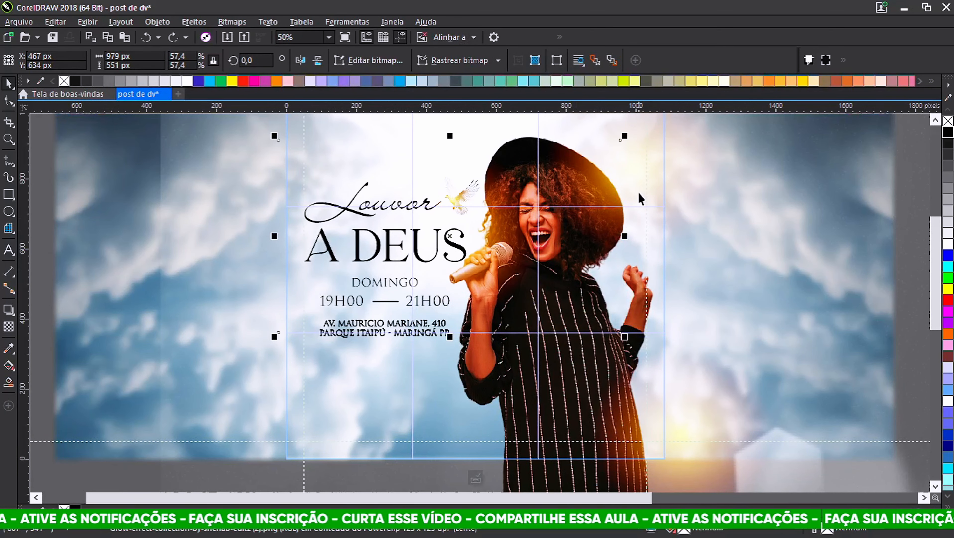
key(ctrl+z)
scroll(566, 192, down, 1)
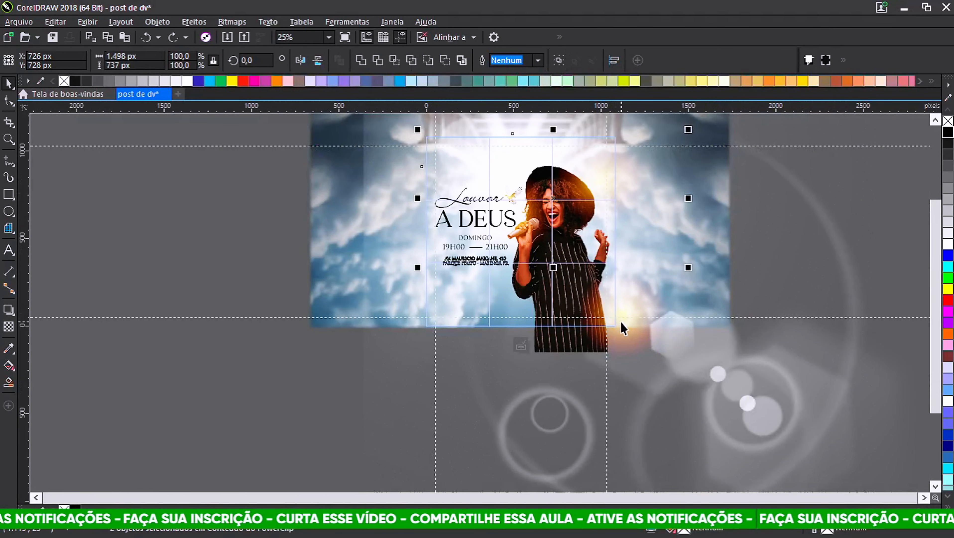
shift+click(592, 349)
drag(590, 348, 659, 337)
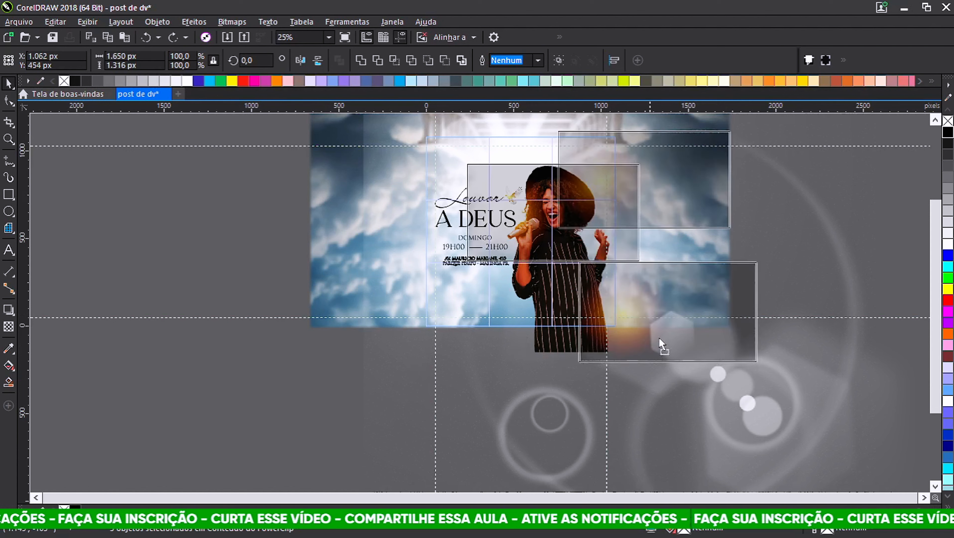
key(Escape)
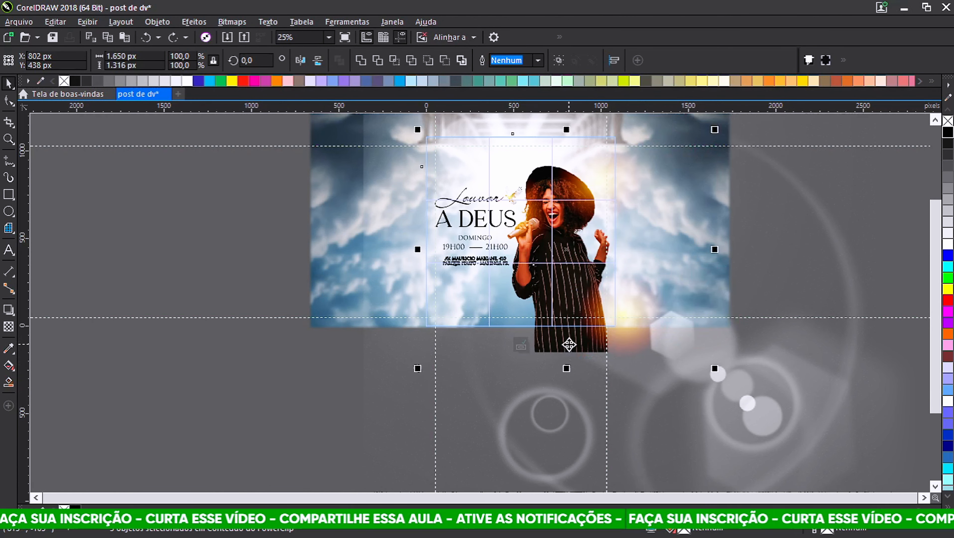
key(ctrl+g)
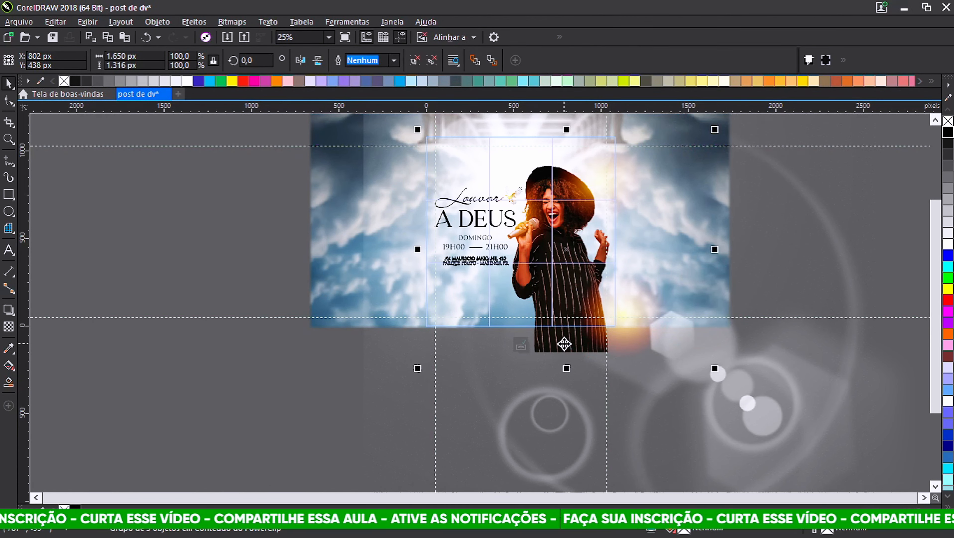
- Group the singer photo with the glow group and shift it slightly away from the title to about X 664 px
ctrl+click(567, 350)
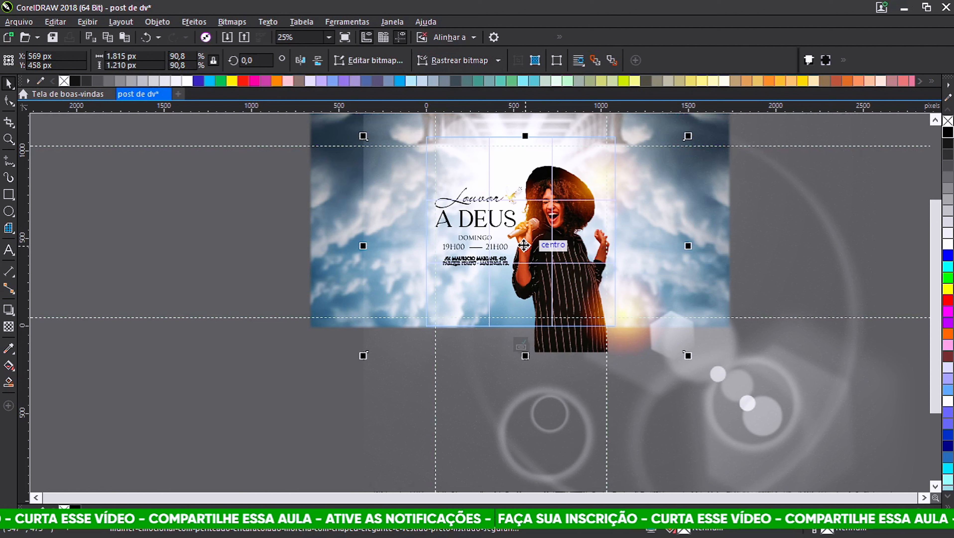
drag(525, 246, 446, 275)
key(ctrl+z)
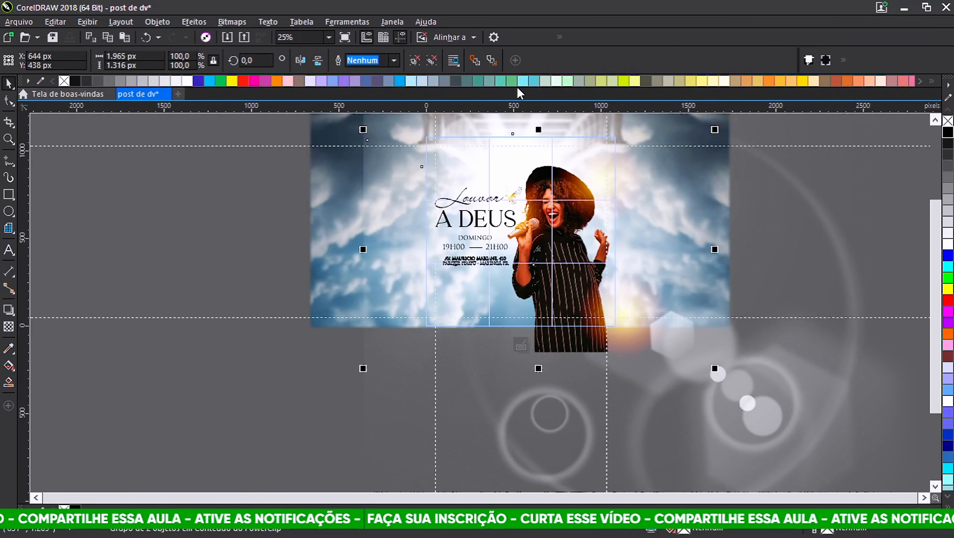
scroll(542, 179, up, 1)
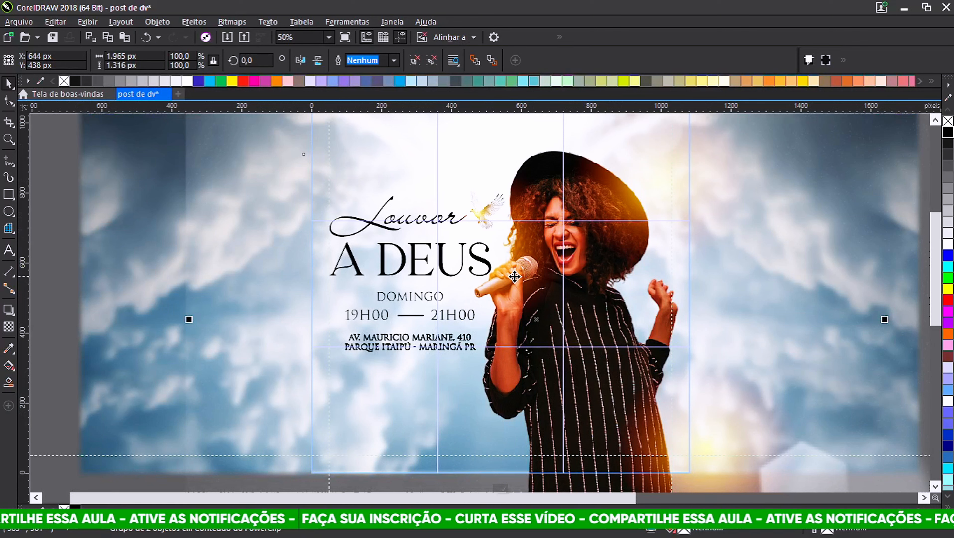
drag(515, 277, 522, 276)
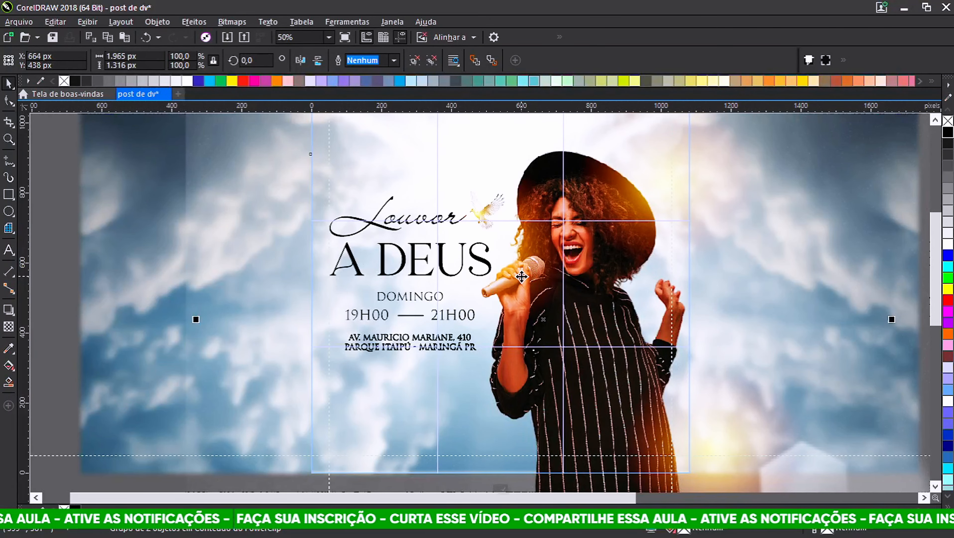
- Hide the guidelines and leave the frame's contents to check the cropped post at page size
scroll(522, 276, down, 1)
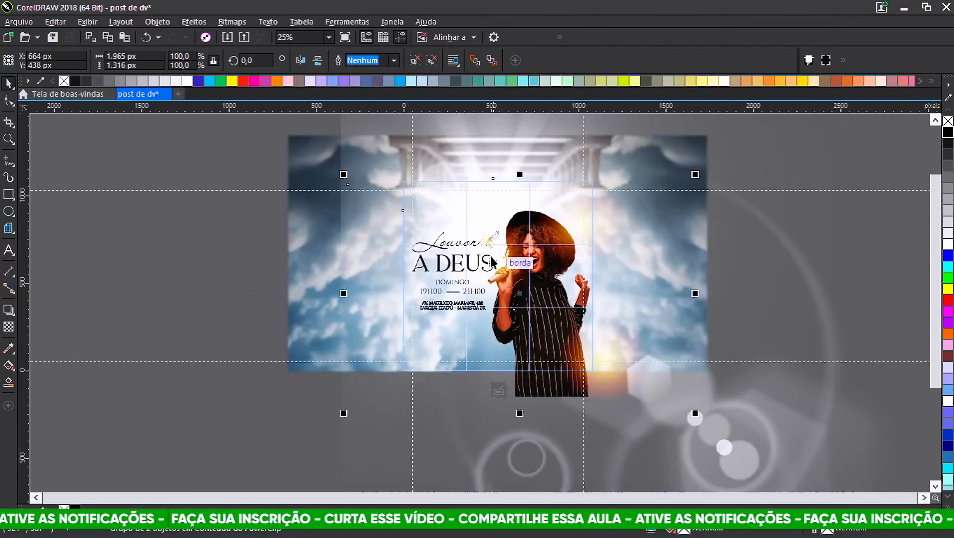
click(401, 37)
click(231, 293)
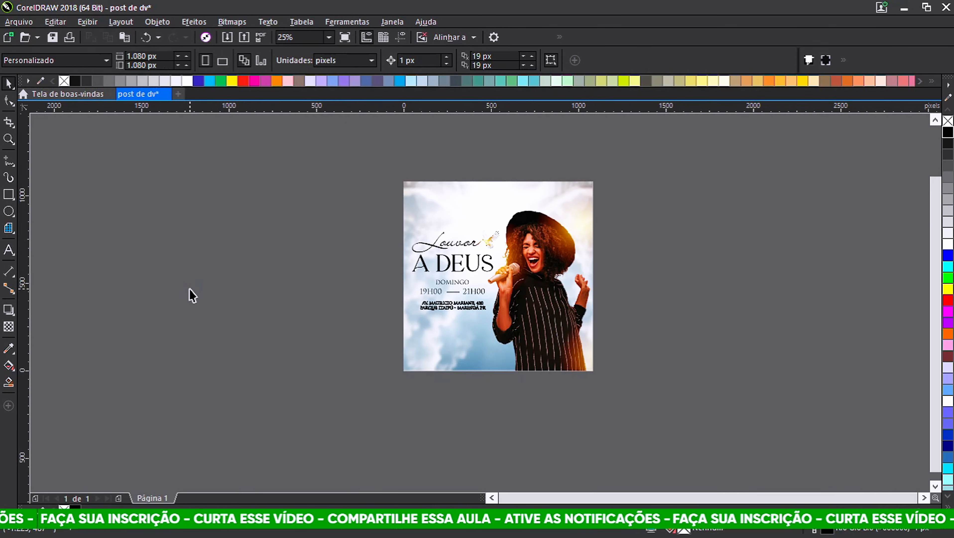
key(shift+F4)
key(F9)
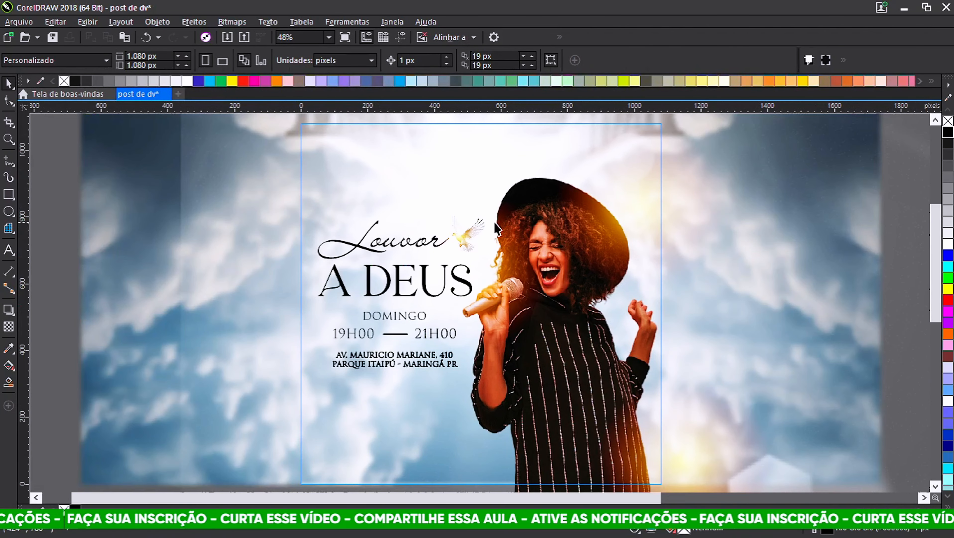
- Ungroup the singer photo and the glow effects inside the frame
scroll(603, 318, down, 3)
click(641, 354)
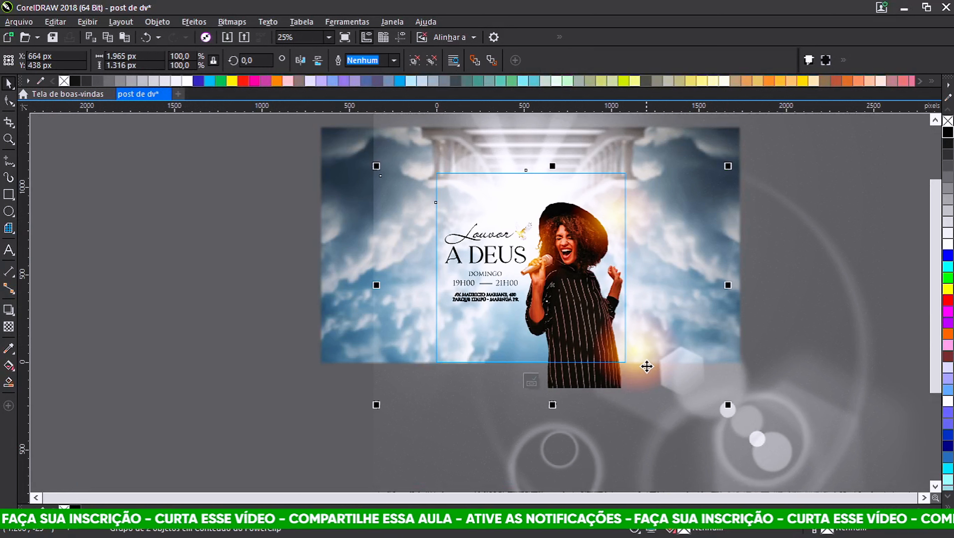
click(641, 397)
drag(643, 386, 576, 370)
key(ctrl+z)
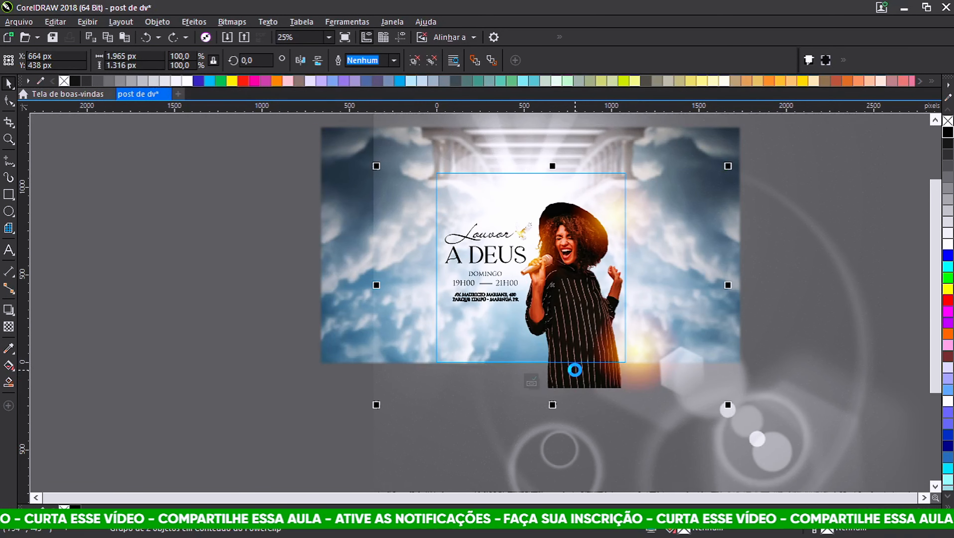
key(ctrl+u)
click(206, 312)
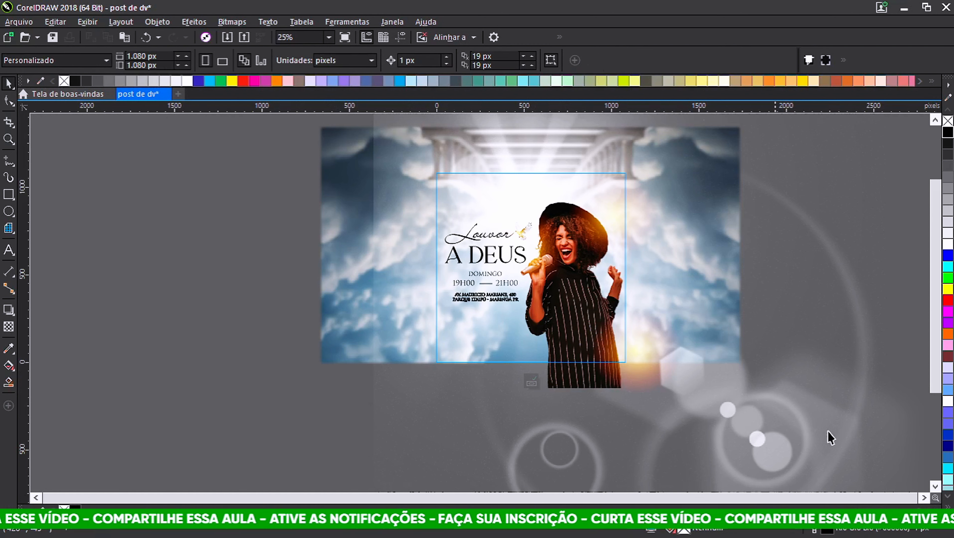
- Duplicate the glow from the frame's lower-right corner to its upper-left corner and enlarge the copy to about 1.186 × 667 px
click(652, 378)
drag(653, 378, 449, 208)
scroll(452, 170, up, 2)
drag(271, 315, 210, 350)
- Copy the glow to the frame's lower-left corner, enlarge it to about 1.289 × 725 px and place it near X 35, Y 2 px
drag(418, 231, 458, 395)
scroll(495, 220, down, 2)
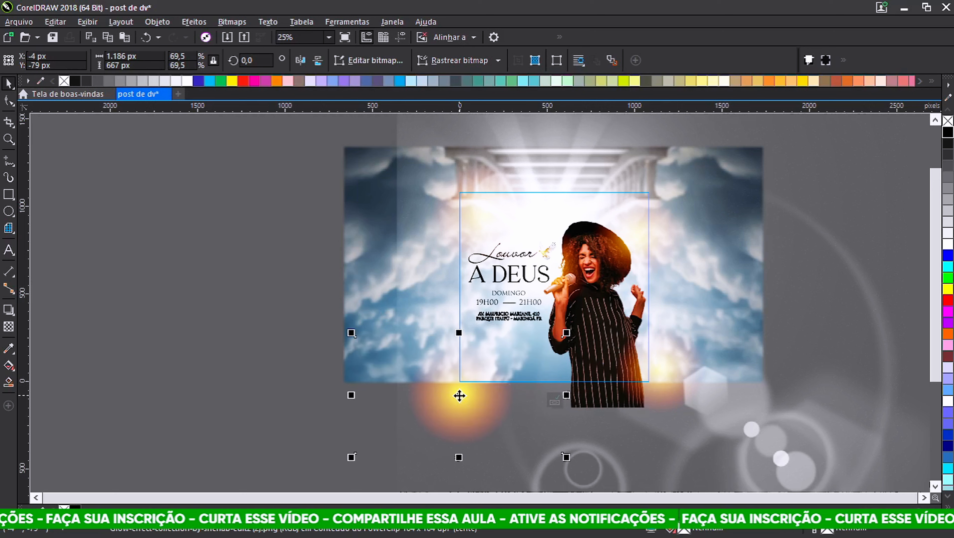
drag(568, 333, 587, 322)
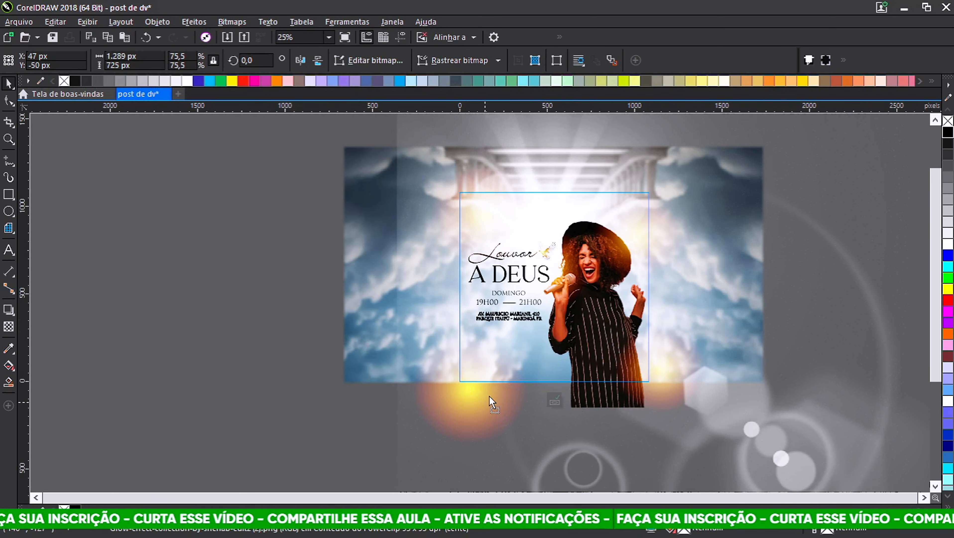
mouse_move(489, 395)
mouse_down()
mouse_move(487, 388)
mouse_move(476, 408)
mouse_up()
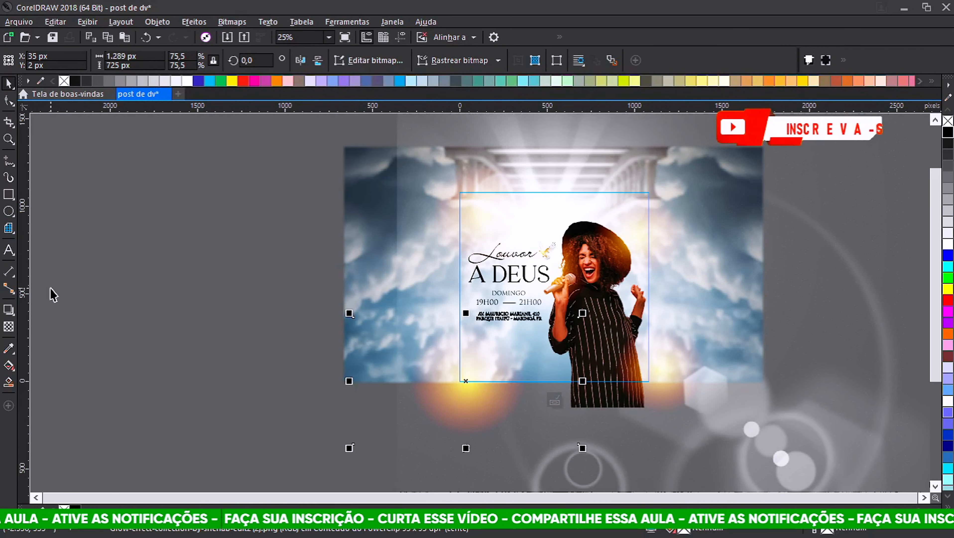
click(52, 295)
- Paste the copied "IGREJA ASSEMBLÉIA DE DEUS" logo and move it onto the empty area beside the background image
scroll(630, 208, up, 1)
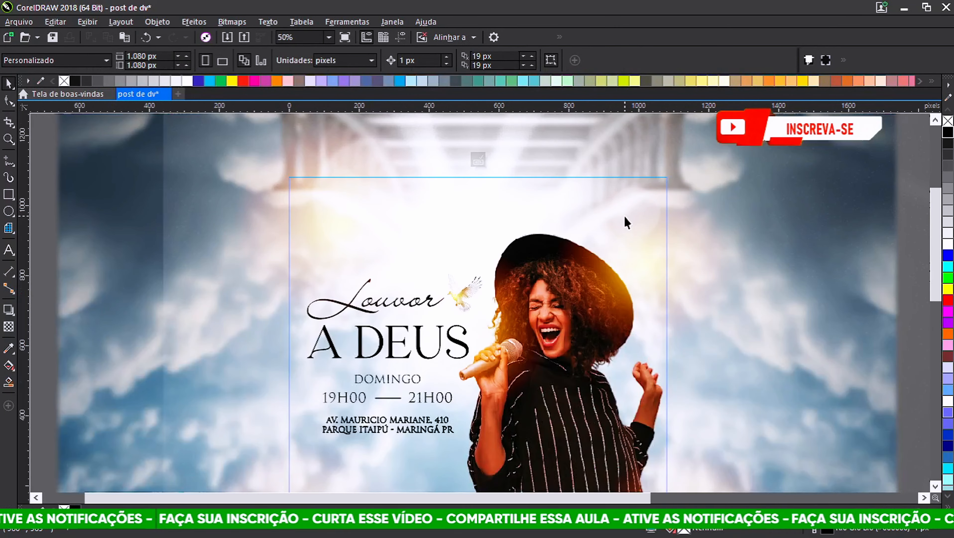
scroll(517, 218, down, 1)
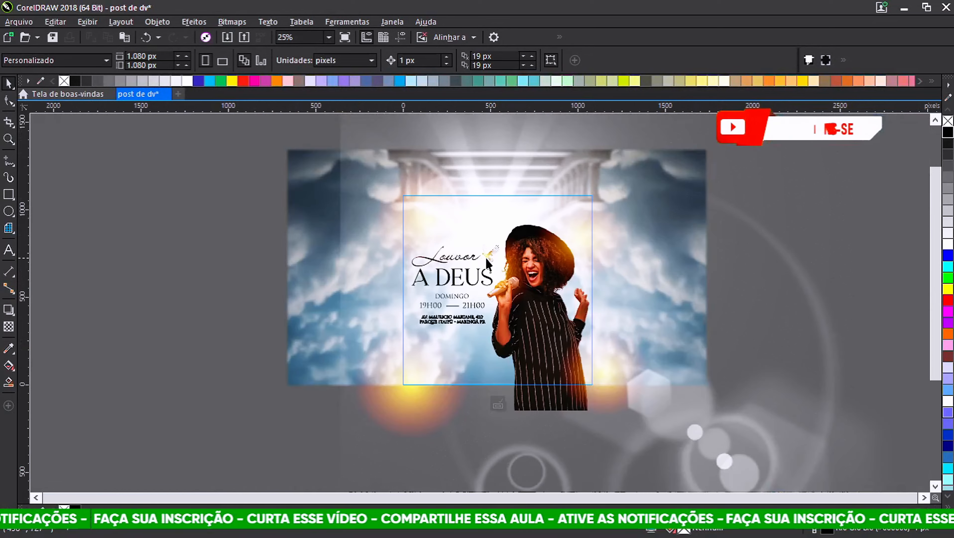
scroll(485, 256, up, 1)
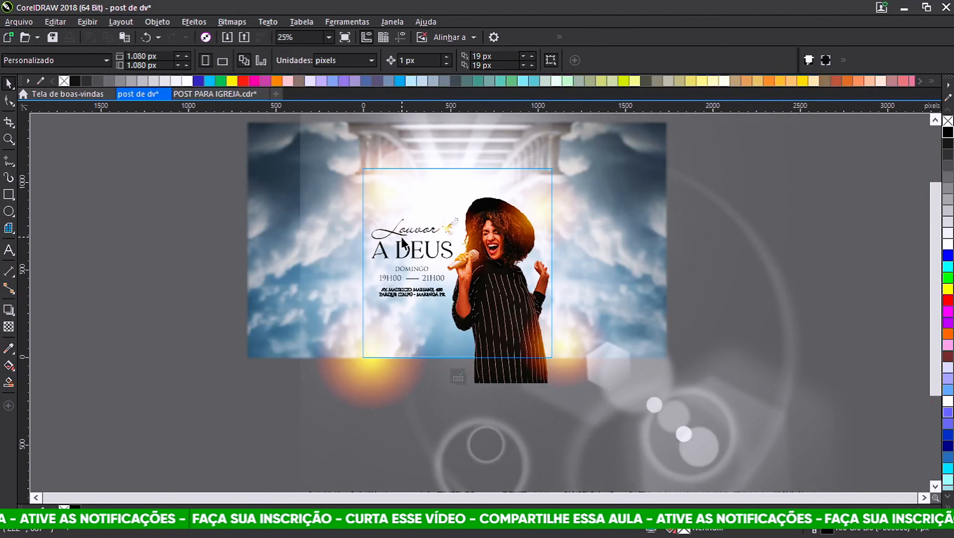
key(ctrl+v)
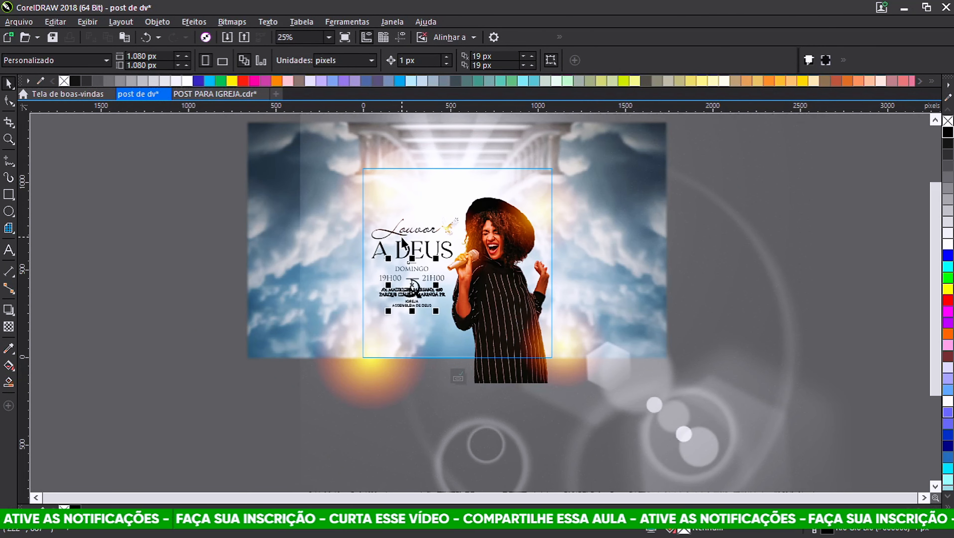
drag(417, 290, 202, 259)
- Ungroup the pasted church logo and delete the small bar above it
scroll(202, 258, up, 1)
key(ctrl+u)
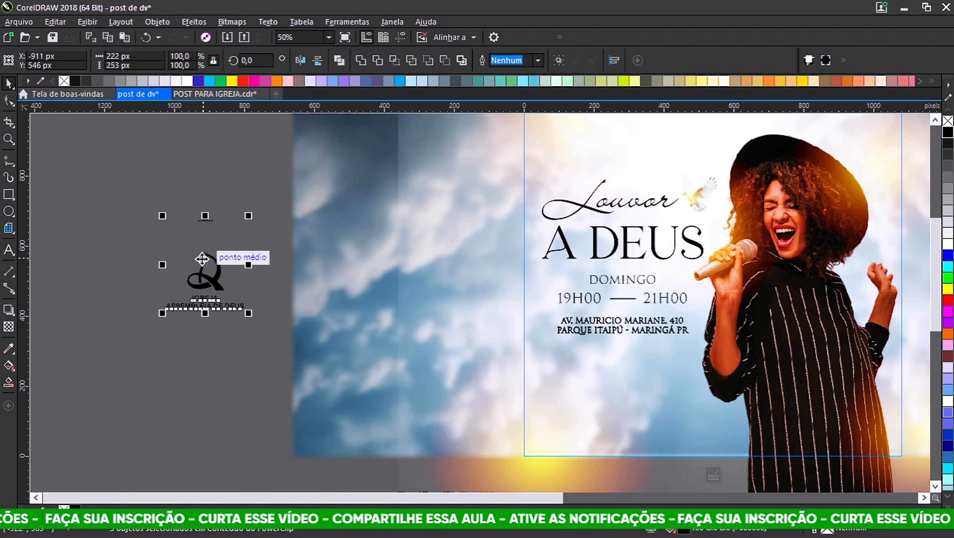
drag(105, 183, 246, 243)
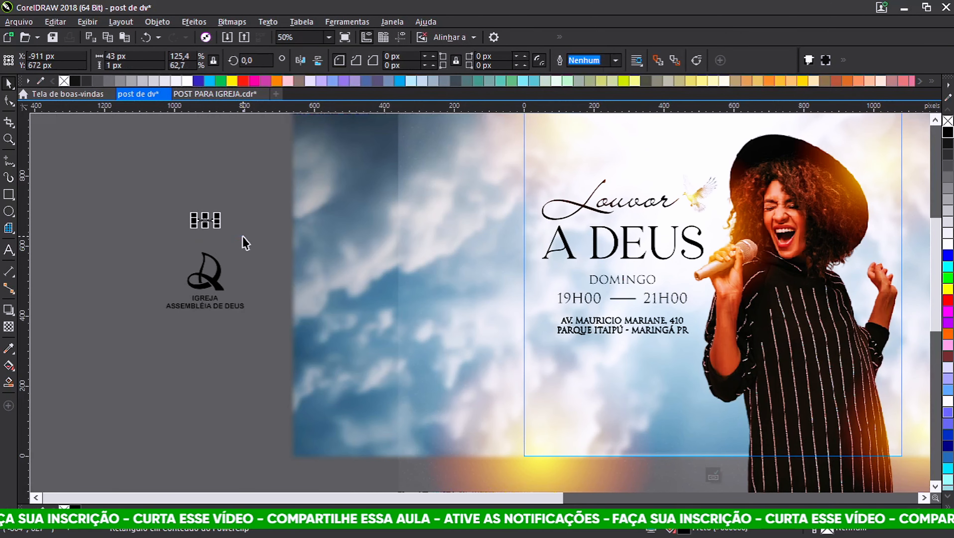
key(Delete)
- Move the church logo symbol and its caption above the "Louvor" title, to about X 336, Y 912 px
drag(128, 225, 278, 378)
scroll(231, 334, down, 1)
drag(224, 320, 442, 248)
scroll(445, 238, up, 1)
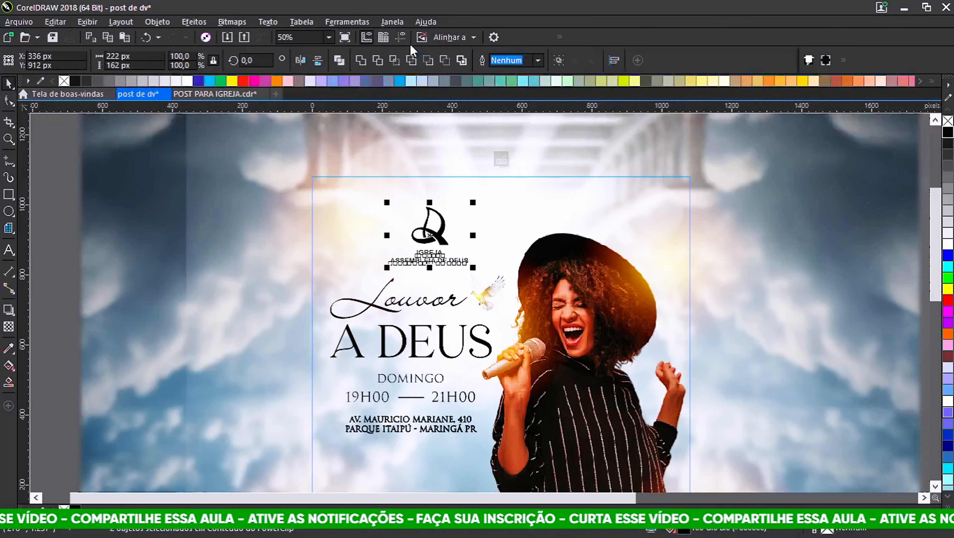
- Show the guidelines again and group the church logo symbol with its caption
click(401, 37)
scroll(440, 263, up, 1)
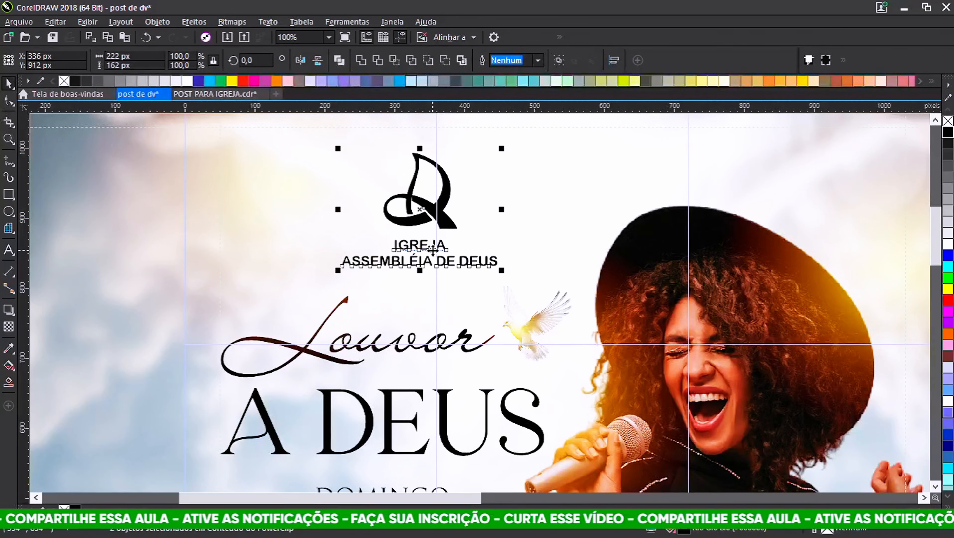
key(ctrl+g)
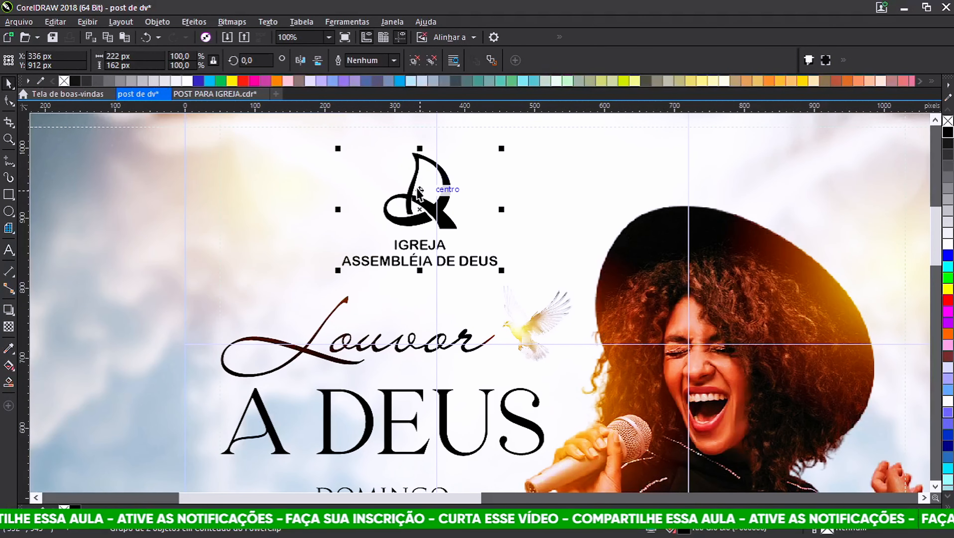
- Move the church logo group up to the top margin guideline, at about X 279, Y 947 px
scroll(419, 174, down, 1)
scroll(419, 173, up, 1)
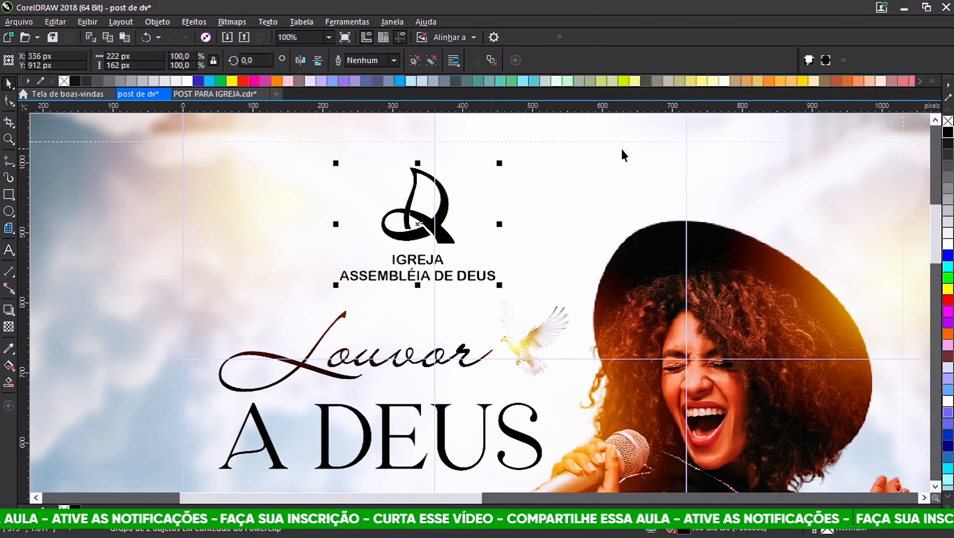
drag(418, 226, 377, 201)
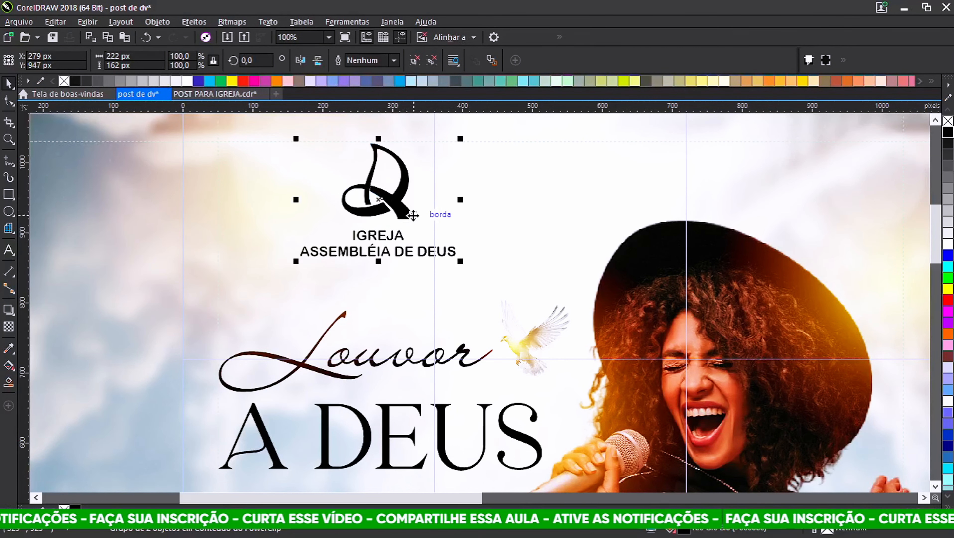
scroll(413, 215, down, 1)
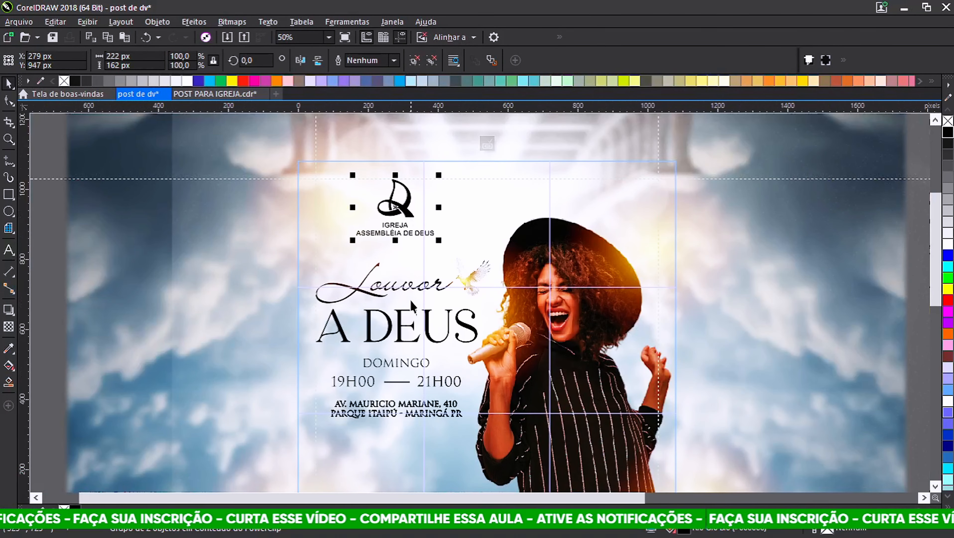
shift+click(402, 324)
scroll(400, 322, down, 1)
click(145, 193)
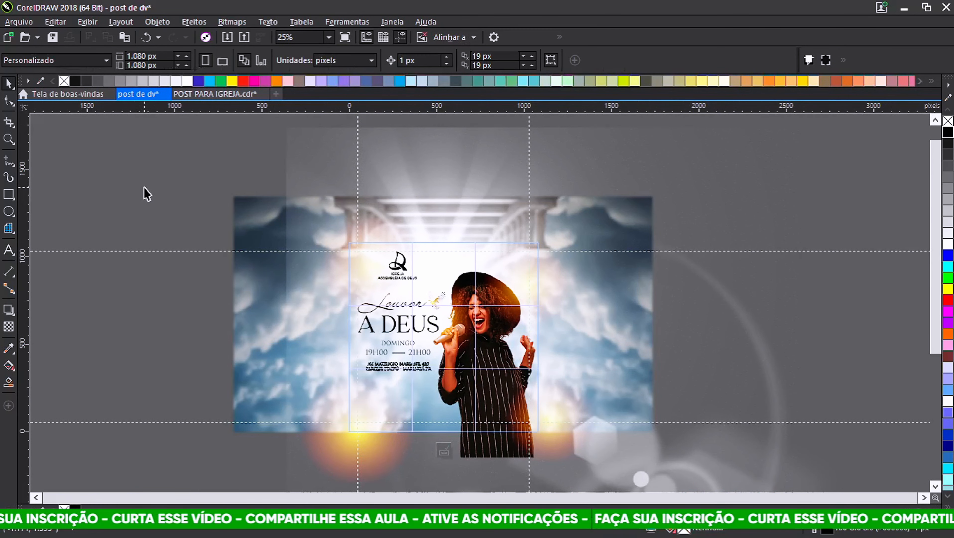
scroll(373, 297, up, 1)
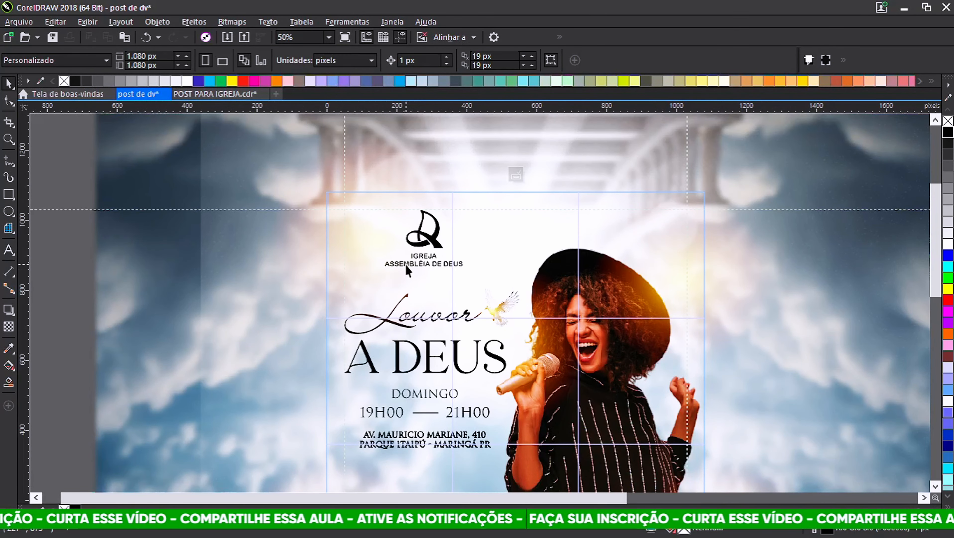
click(405, 263)
shift+click(400, 356)
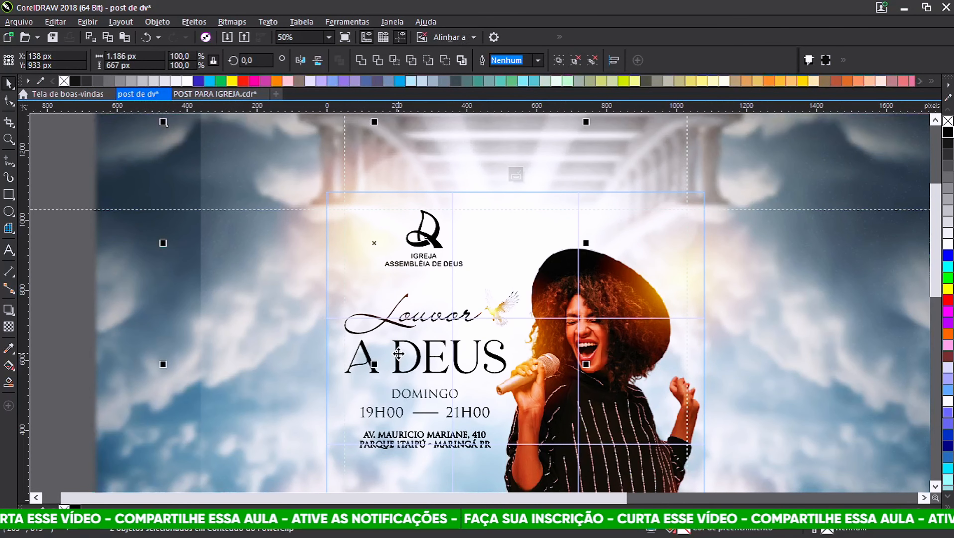
click(81, 197)
- Align the church logo group to the same vertical centre line as the "DOMINGO 19H00 – 21H00" text
click(433, 251)
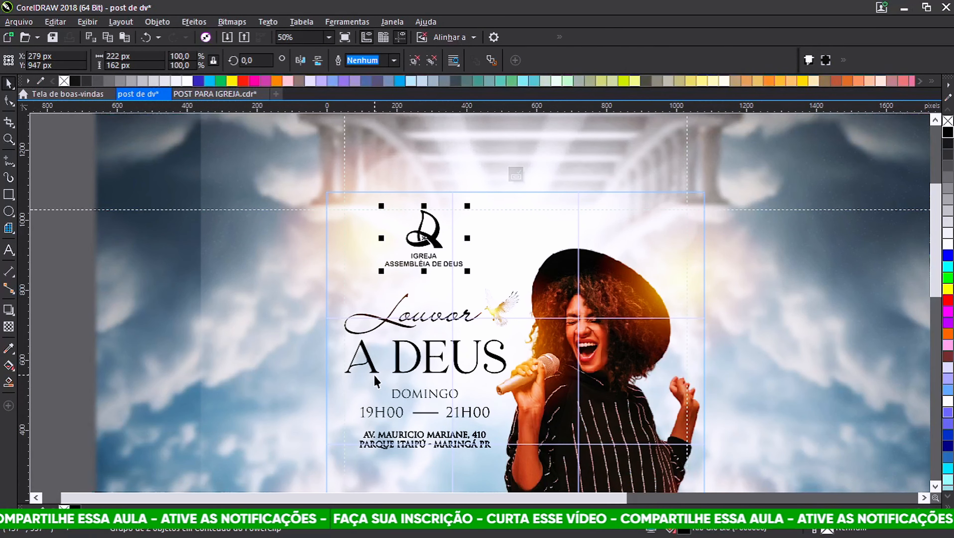
shift+click(394, 393)
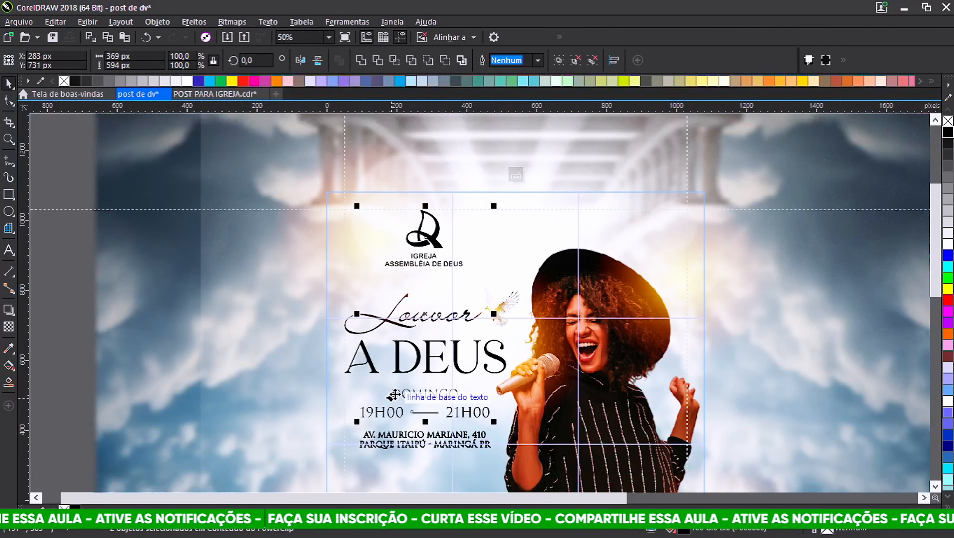
key(c)
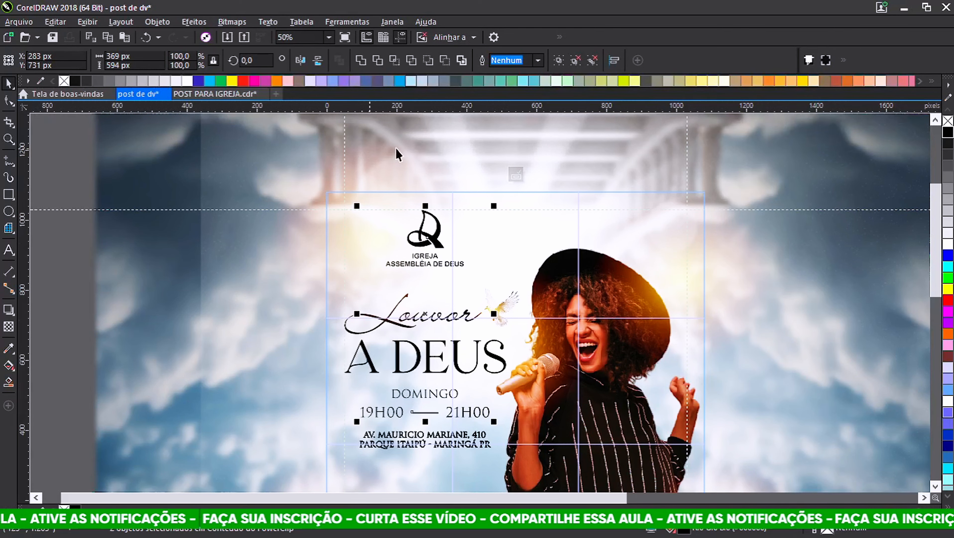
- Hide the guidelines and finish editing the contents of the post's PowerClip frame
click(401, 37)
key(F3)
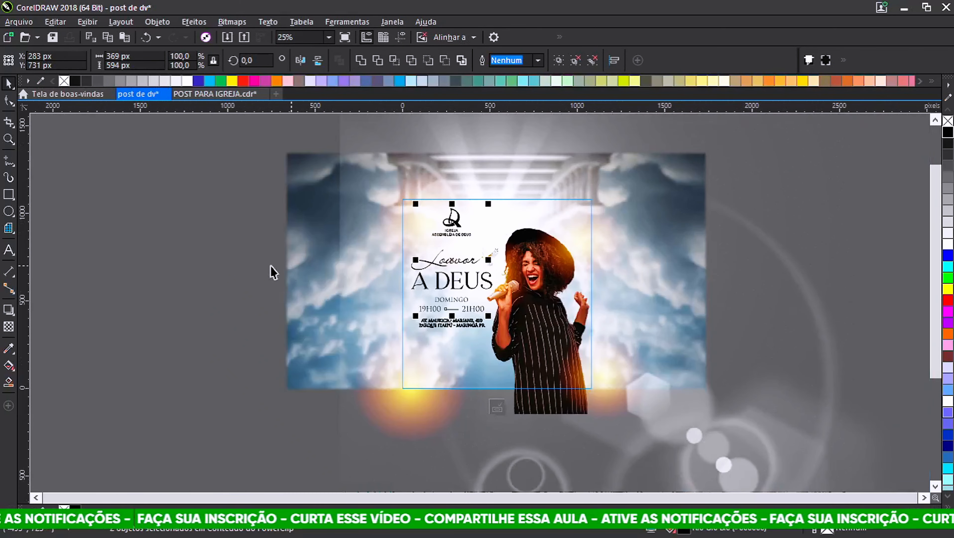
click(162, 277)
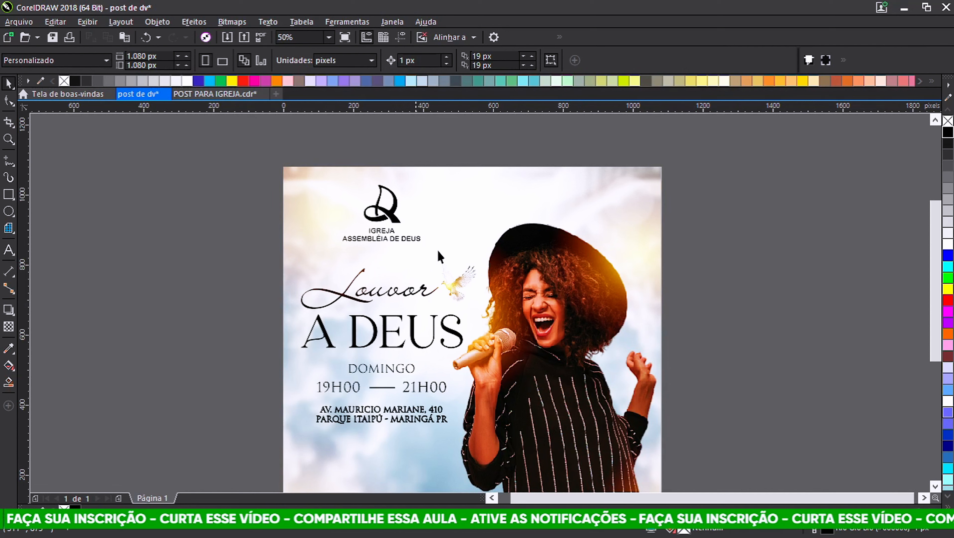
- Try to nudge the church logo group slightly sideways inside the PowerClip frame
click(389, 223)
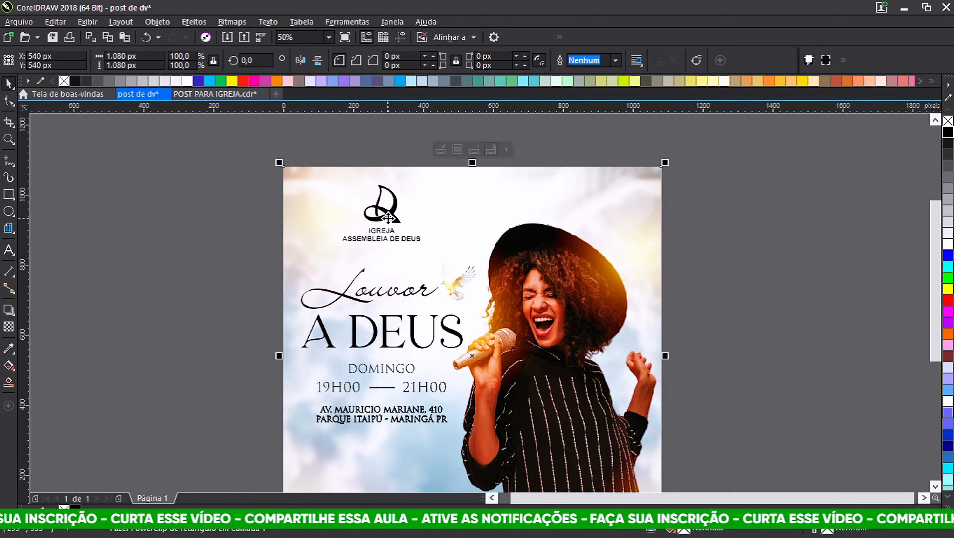
ctrl+click(384, 214)
mouse_move(385, 214)
mouse_down()
mouse_move(613, 205)
mouse_move(455, 208)
mouse_move(388, 226)
mouse_move(383, 214)
mouse_up()
scroll(272, 244, down, 2)
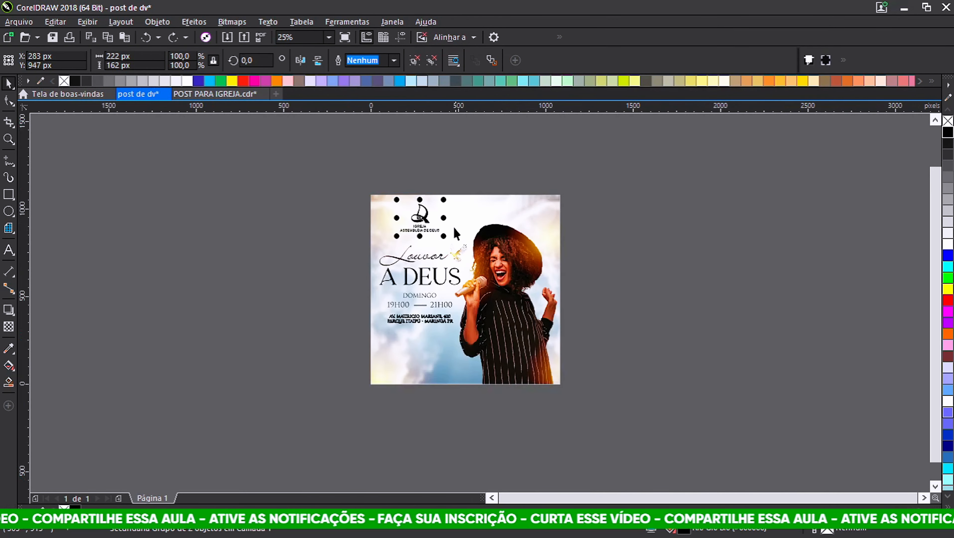
scroll(281, 240, up, 2)
click(256, 234)
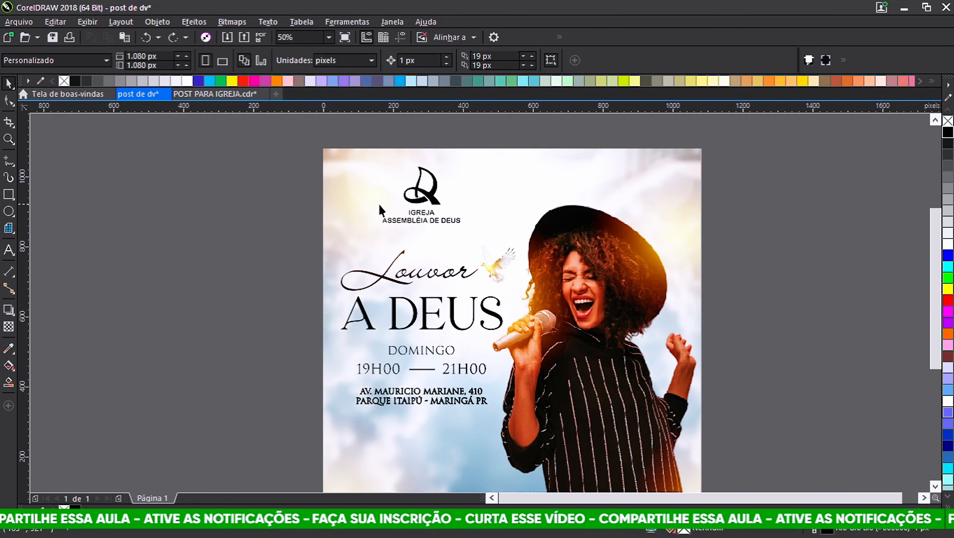
- Fit the whole page in view and examine the finished post in full-screen preview
key(shift+F4)
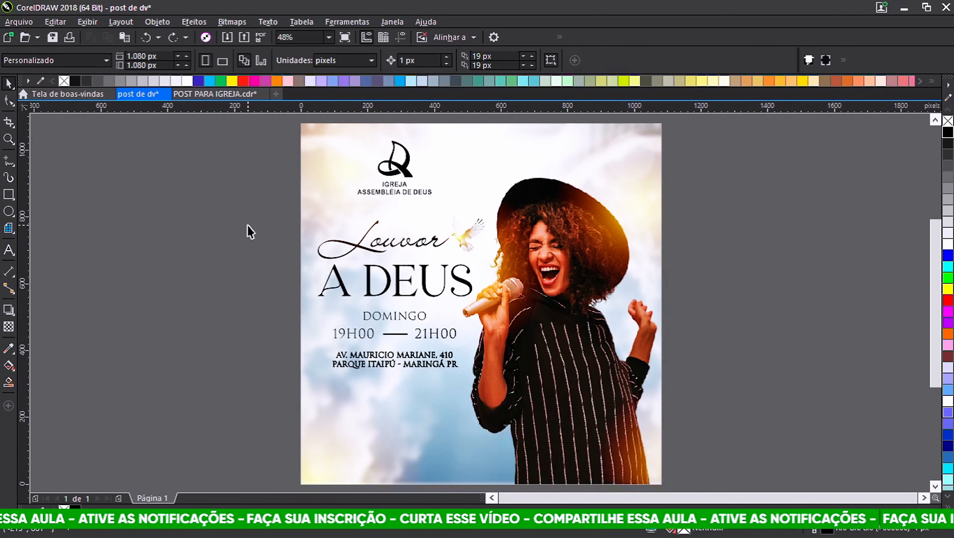
key(F9)
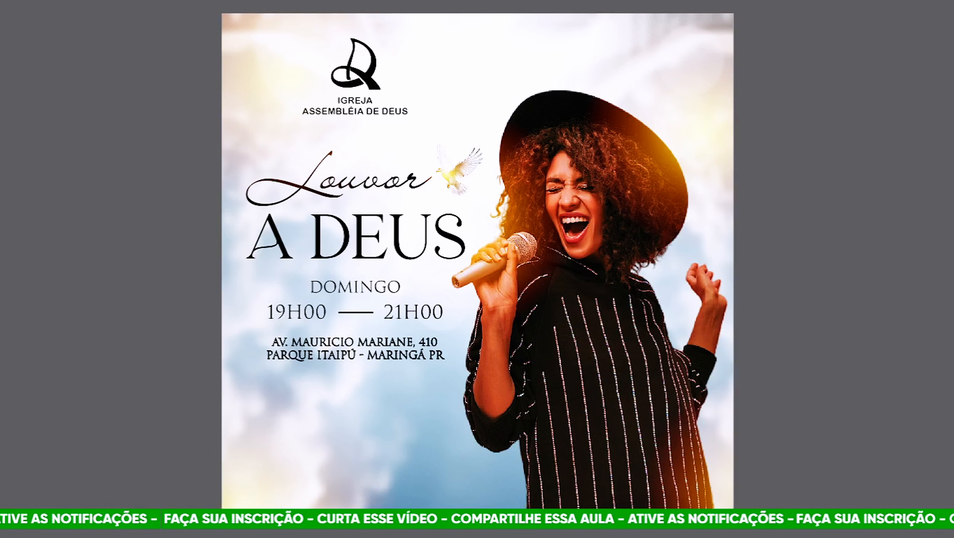
key(Escape)
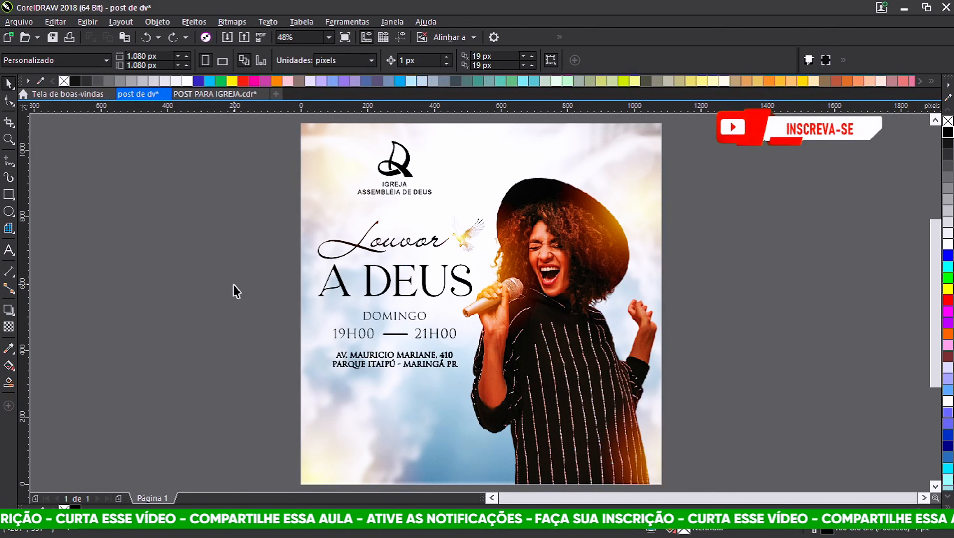
key(F9)
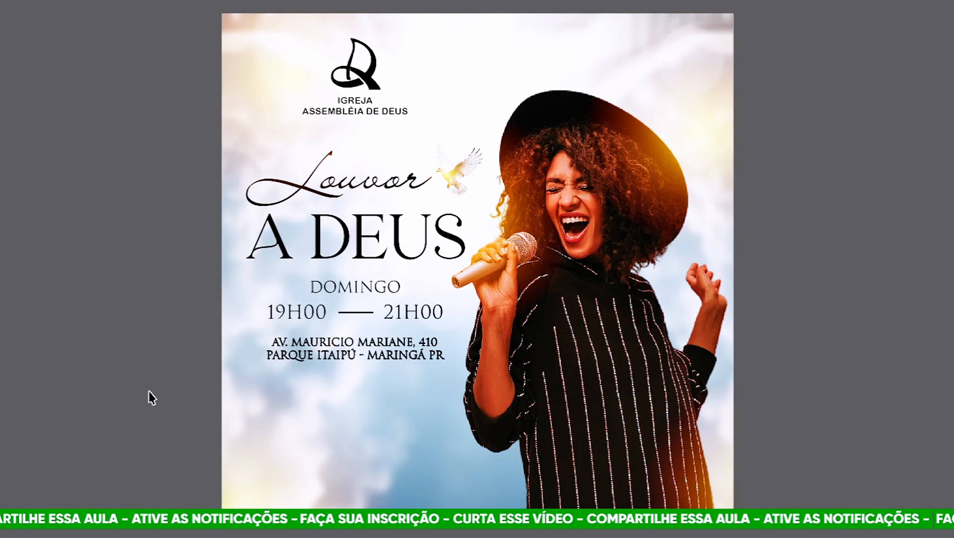
key(F9)
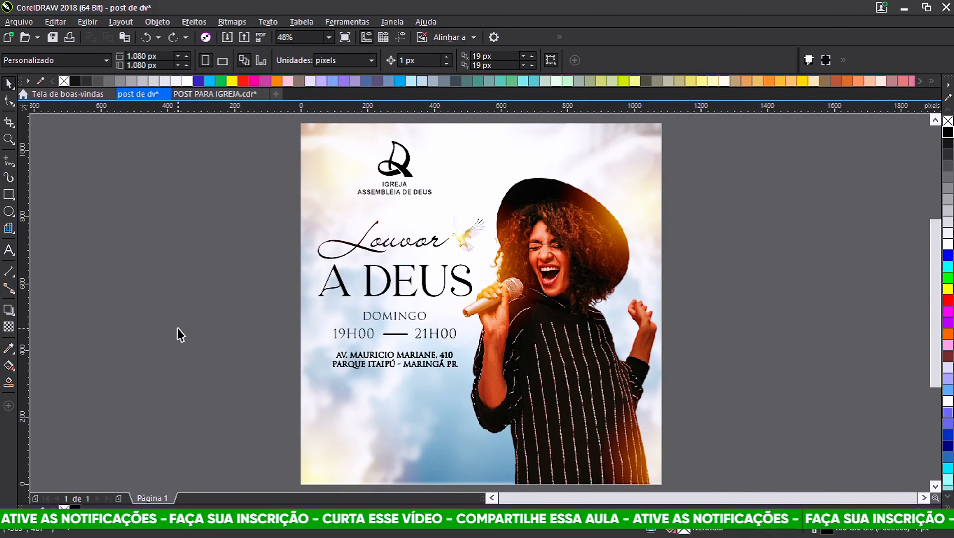
key(F9)
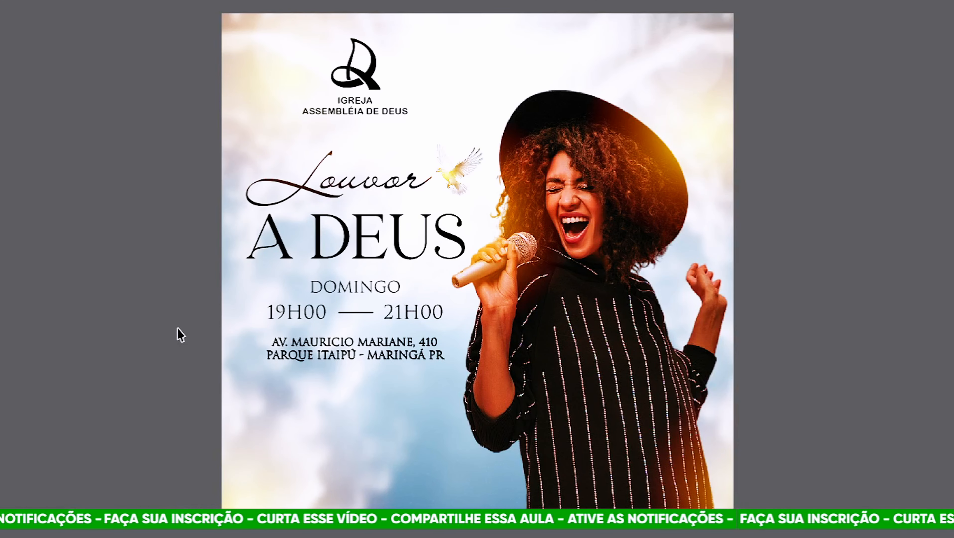